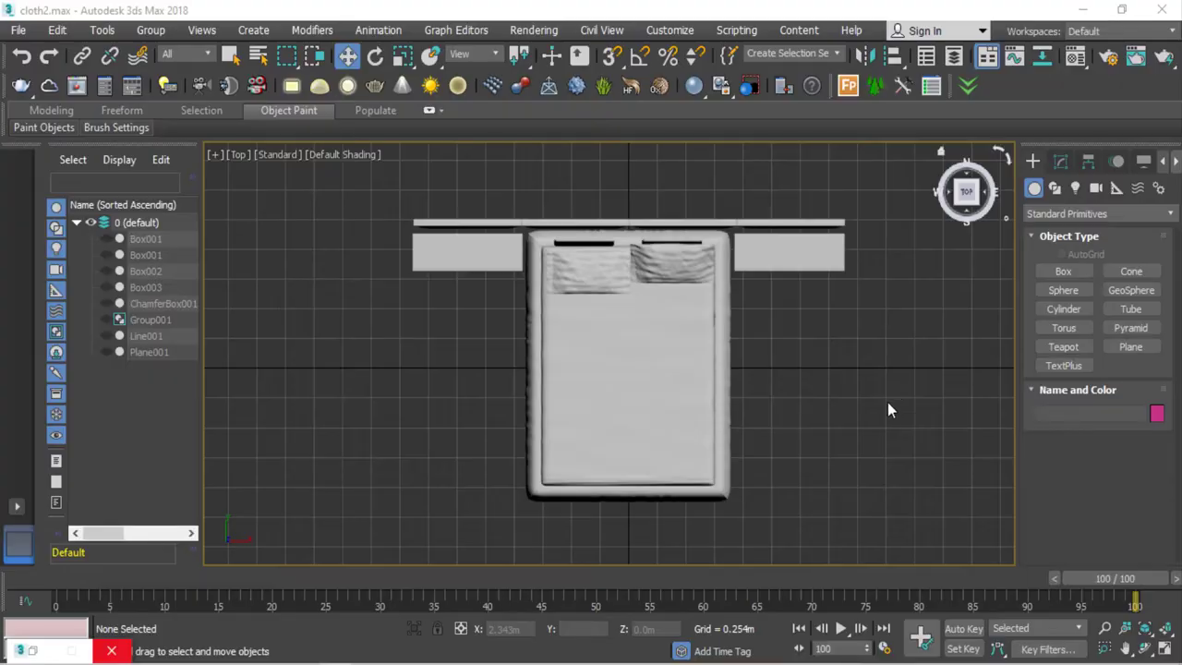
# Step: Frame the bed in the Top viewport and draw a plane covering the whole bed
pyautogui.scroll(2, 887, 402)
pyautogui.scroll(-2, 817, 381)
pyautogui.moveTo(765, 394); pyautogui.dragTo(784, 375, button='middle')
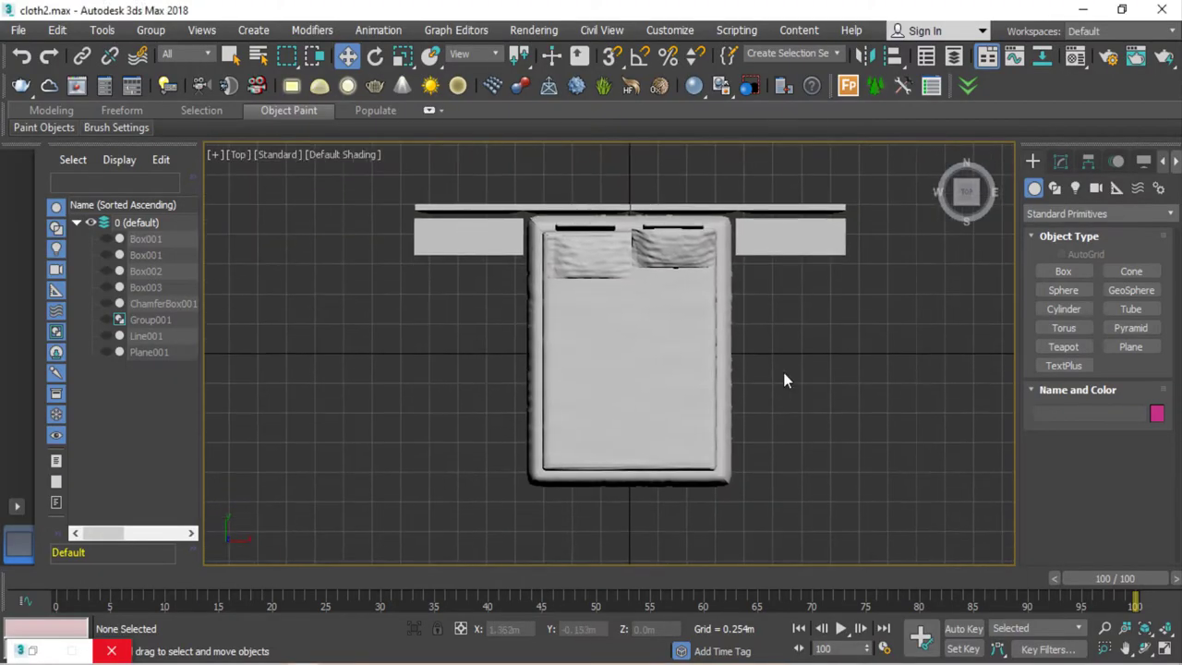
pyautogui.click(1130, 346)
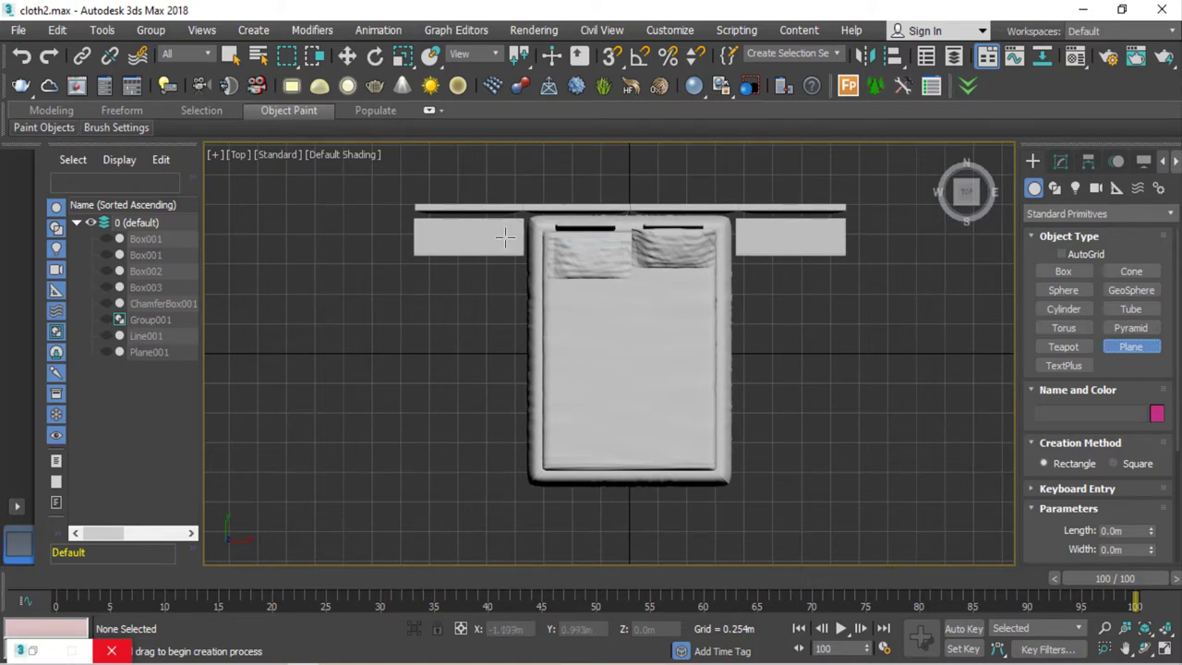
pyautogui.moveTo(505, 239); pyautogui.dragTo(760, 514)
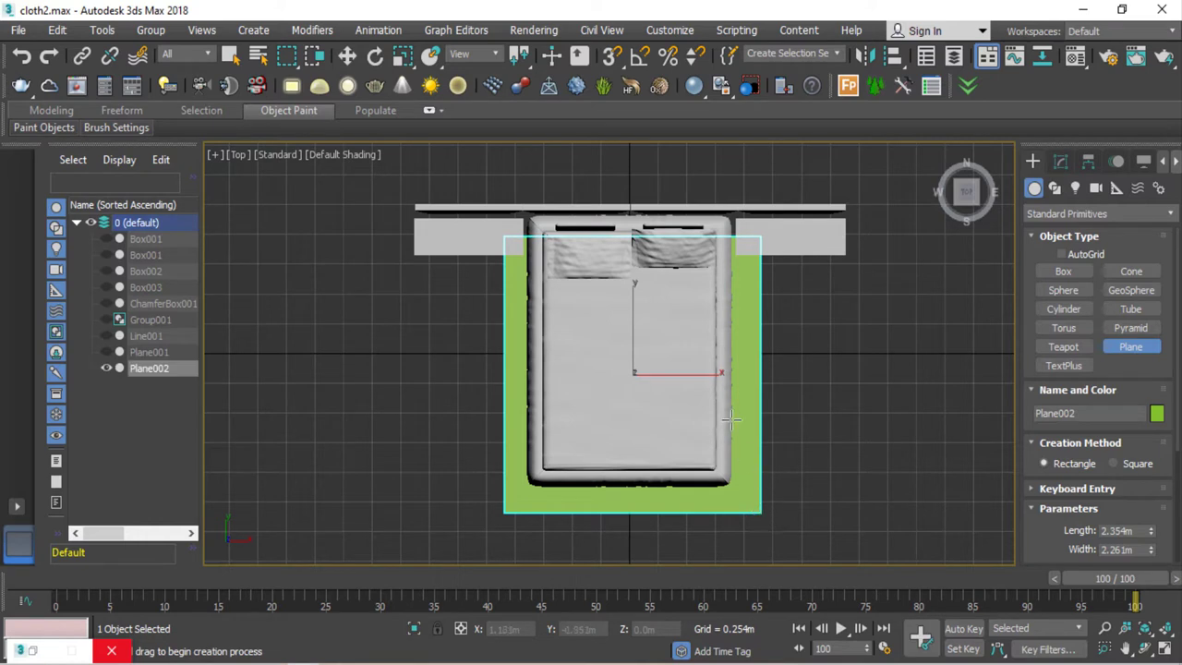
# Step: Nudge Plane002 slightly left and turn on Edged Faces display with F4
pyautogui.click(347, 56)
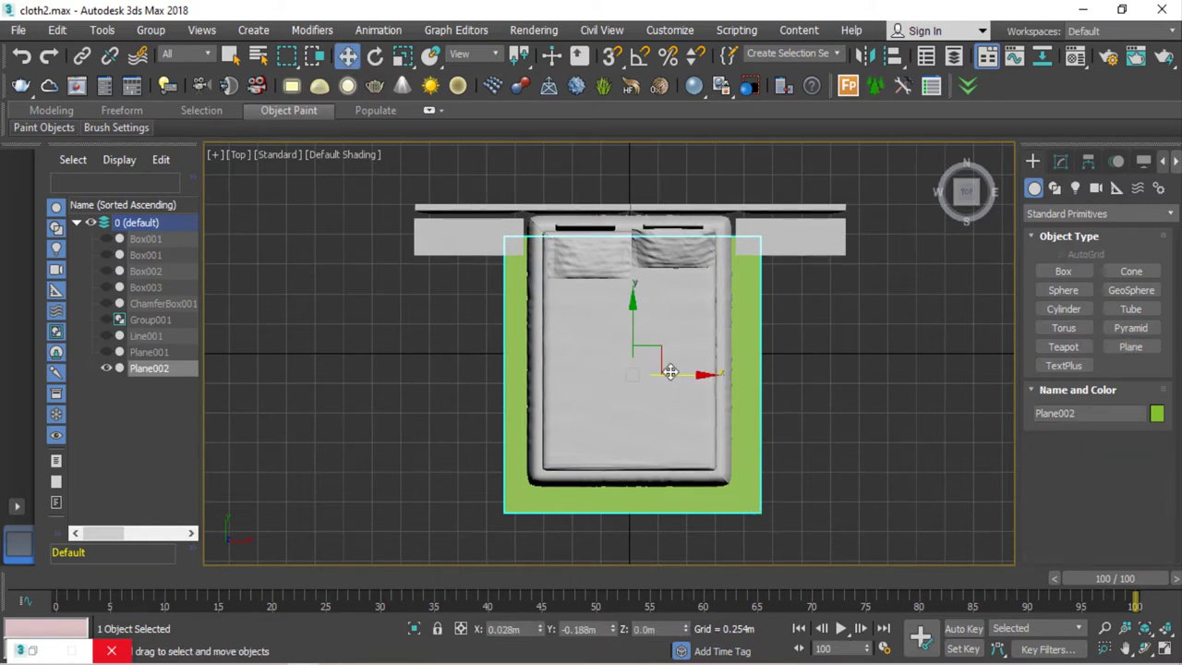
pyautogui.moveTo(665, 372); pyautogui.dragTo(667, 374)
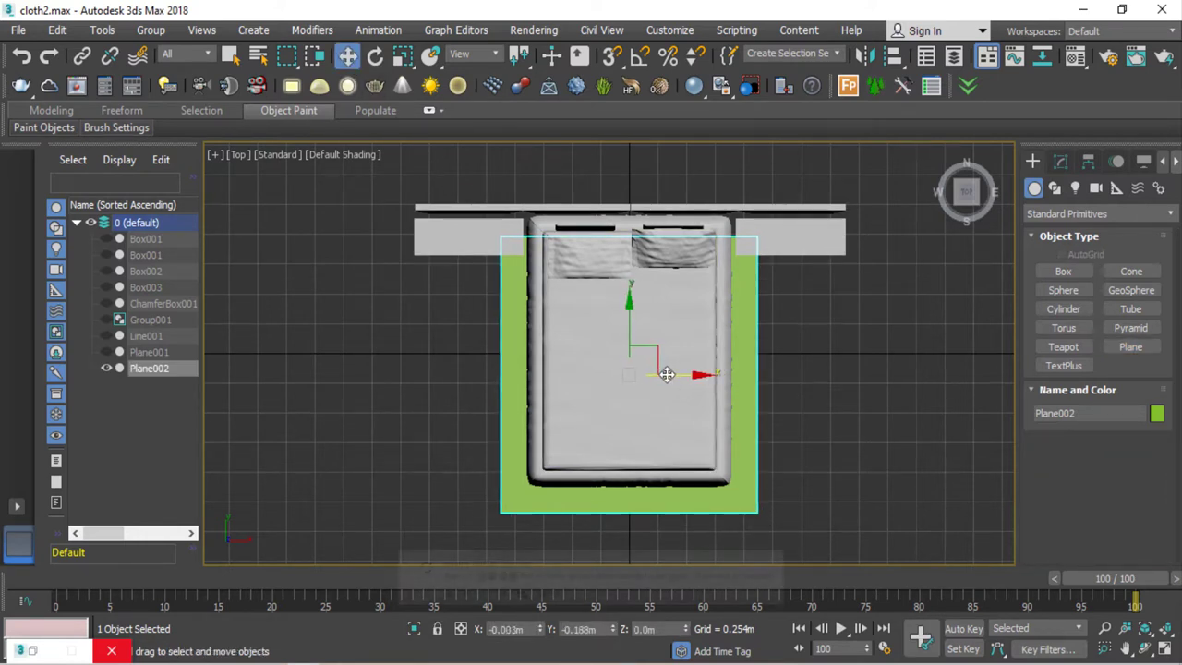
pyautogui.press('F4')
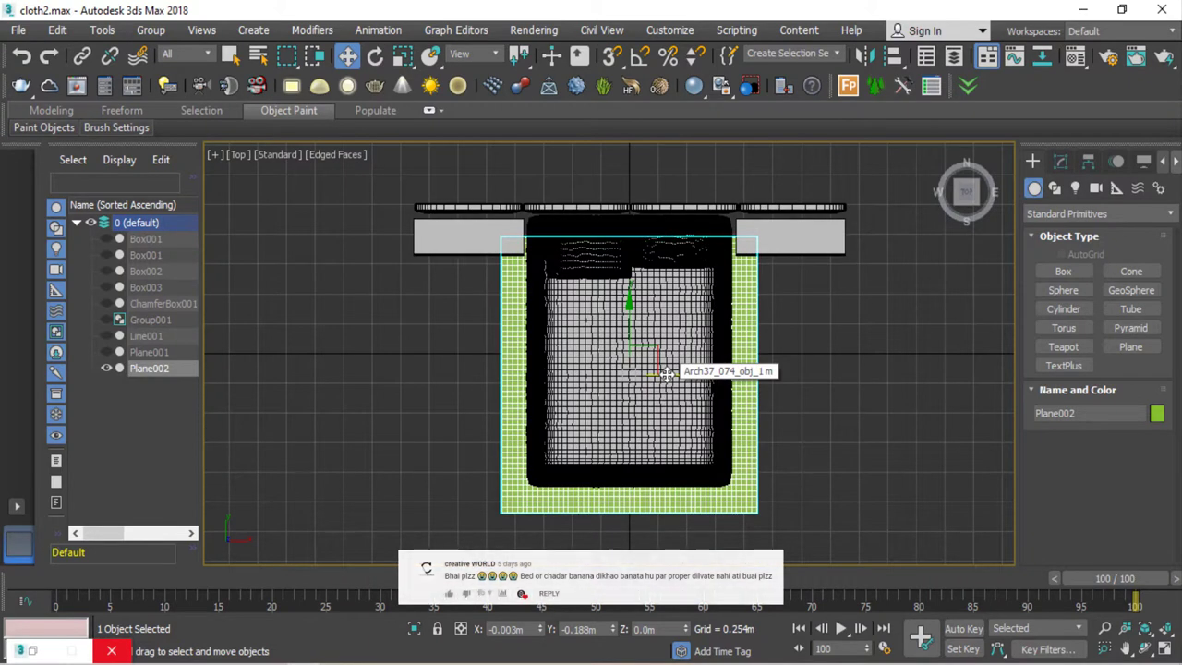
# Step: Resize Plane002 to 2.444 m length by 2.394 m width and zero its X position
pyautogui.click(1061, 162)
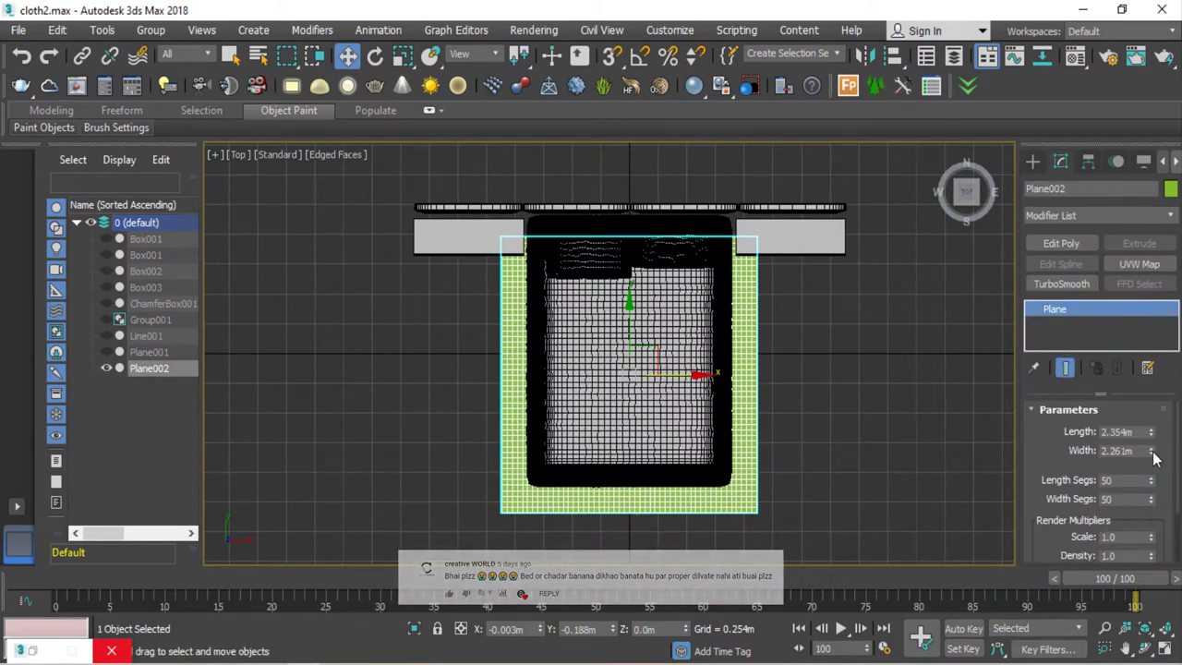
pyautogui.moveTo(1152, 450); pyautogui.dragTo(1150, 423)
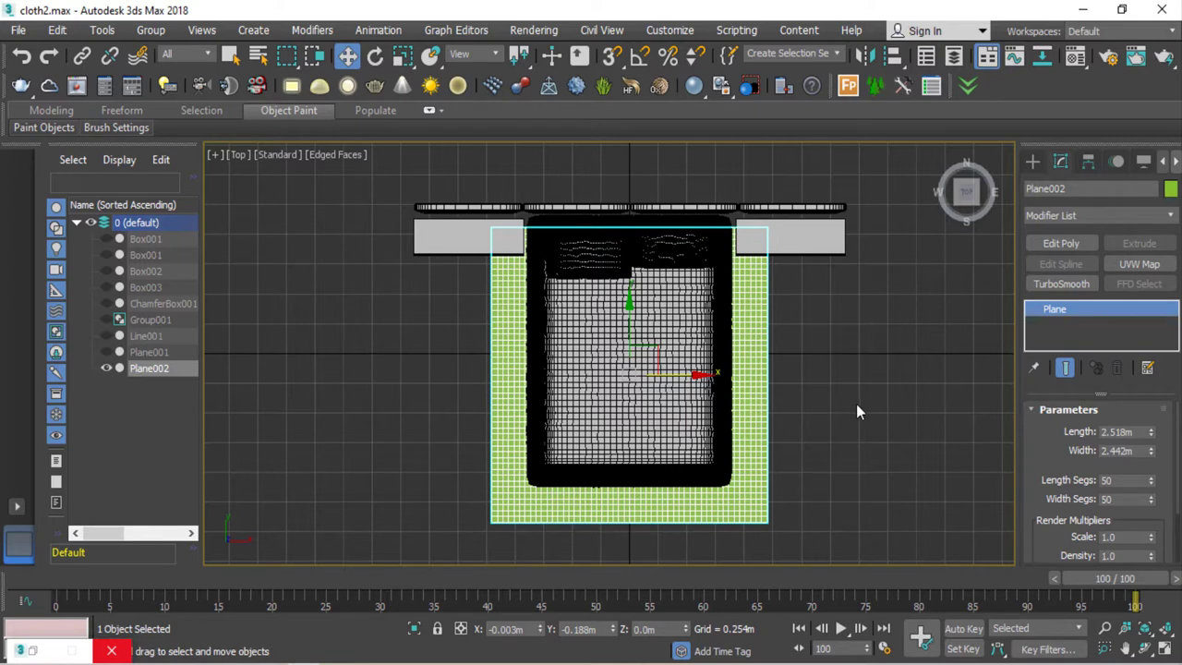
pyautogui.moveTo(1153, 445); pyautogui.dragTo(1153, 461)
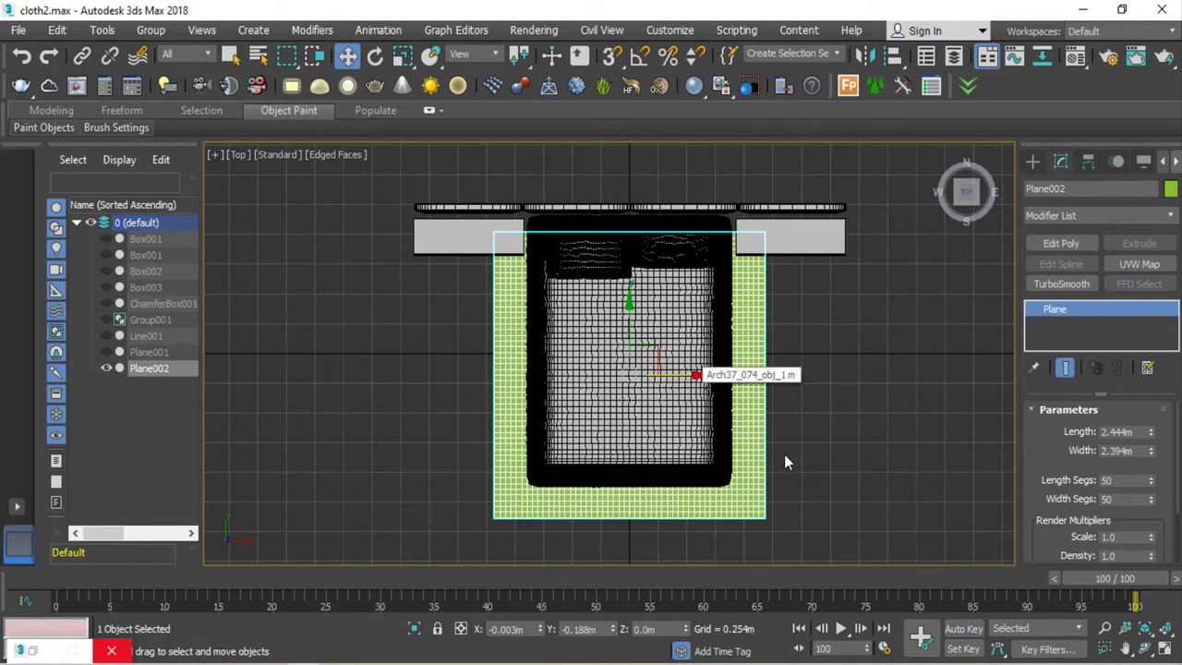
pyautogui.rightClick(540, 632)
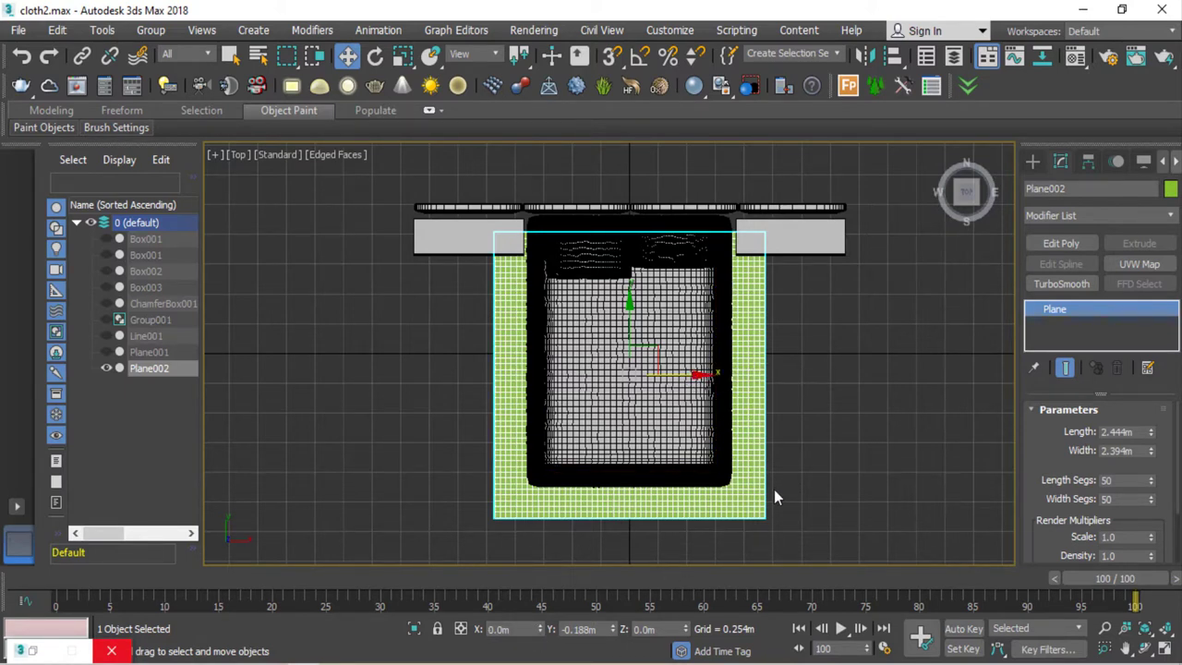
# Step: In the Left view, raise Plane002 above the bed, tilt it about 10°, and shift it left
pyautogui.press('l')
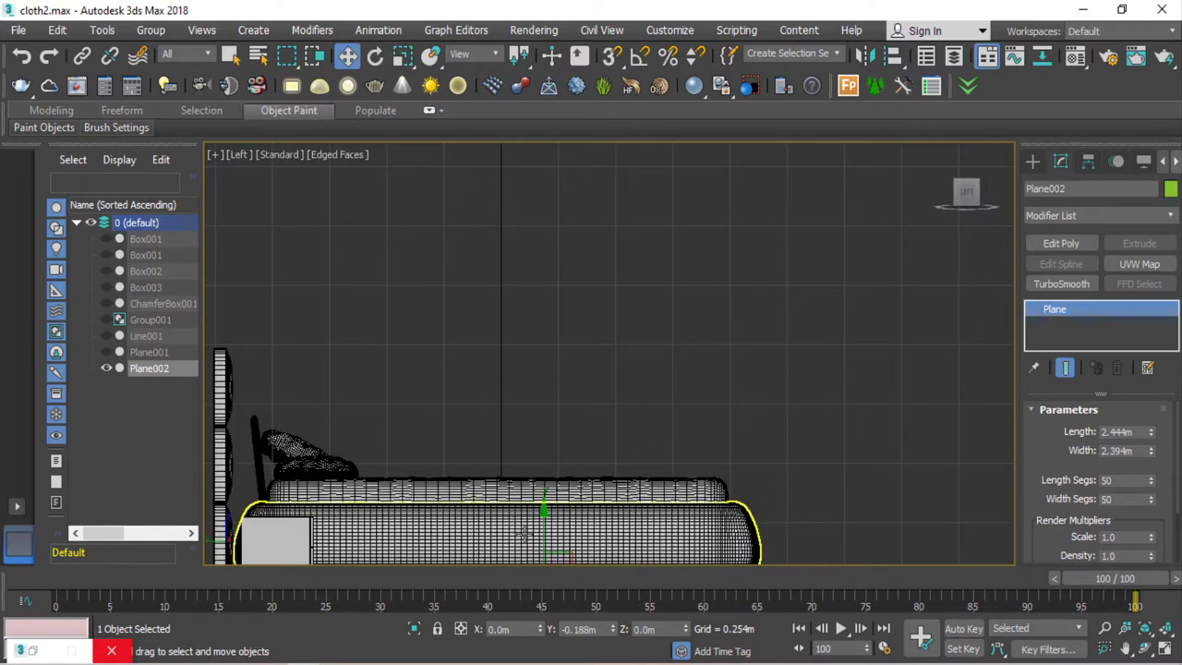
pyautogui.moveTo(541, 533); pyautogui.dragTo(565, 311)
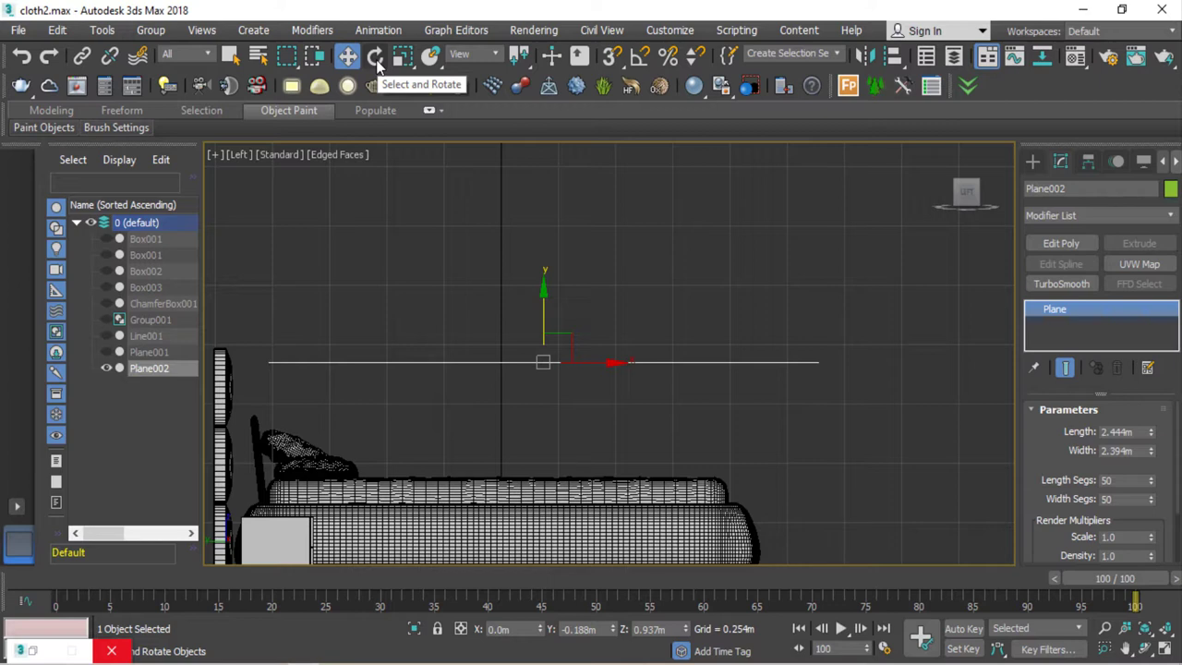
pyautogui.click(376, 63)
pyautogui.moveTo(560, 271); pyautogui.dragTo(576, 271)
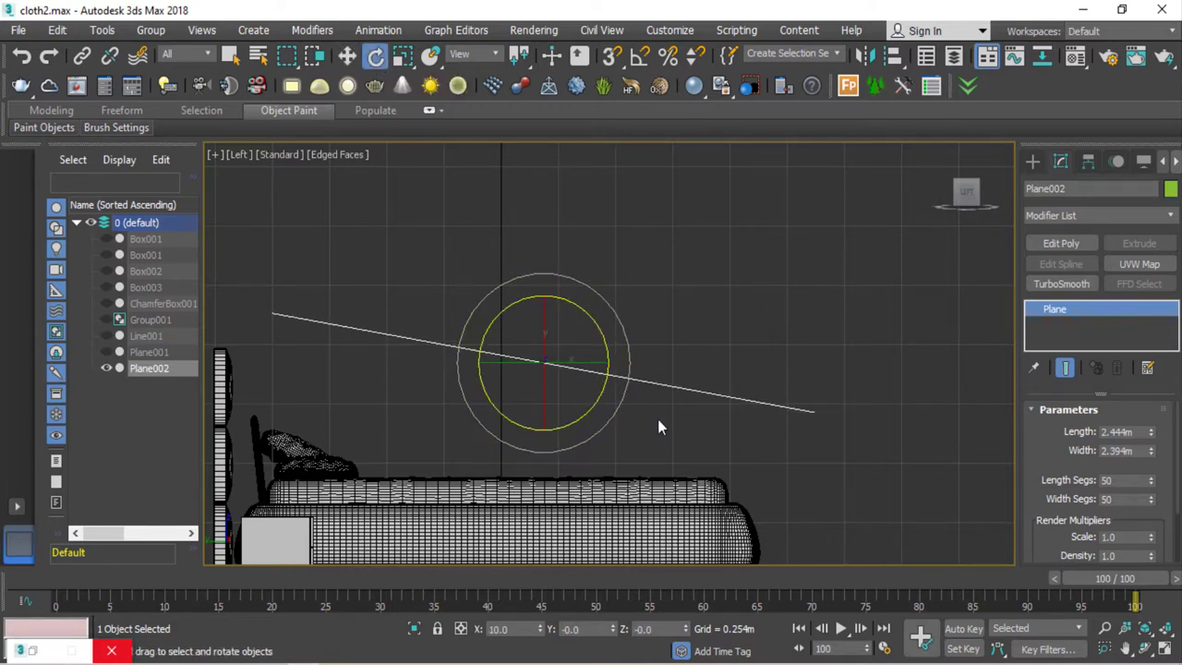
pyautogui.click(352, 62)
pyautogui.moveTo(600, 363); pyautogui.dragTo(576, 365)
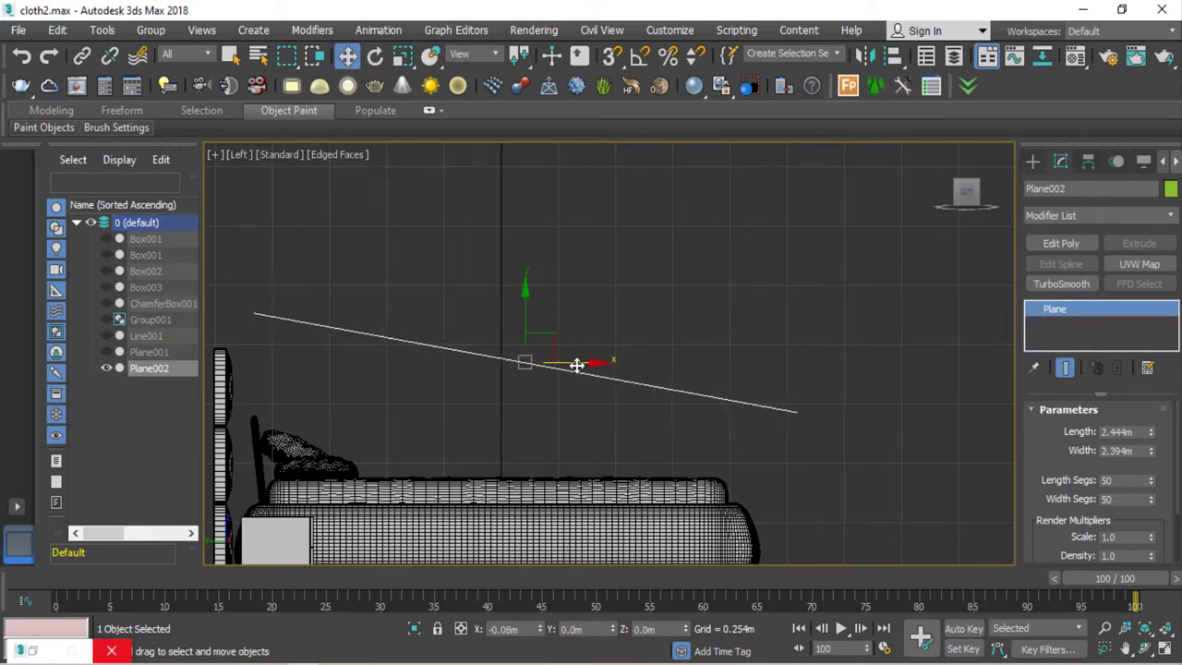
pyautogui.click(1173, 218)
# Step: Add a Shell modifier with 0.005 m outer amount to Plane002
pyautogui.scroll(-1, 1136, 277)
pyautogui.scroll(-2, 1109, 374)
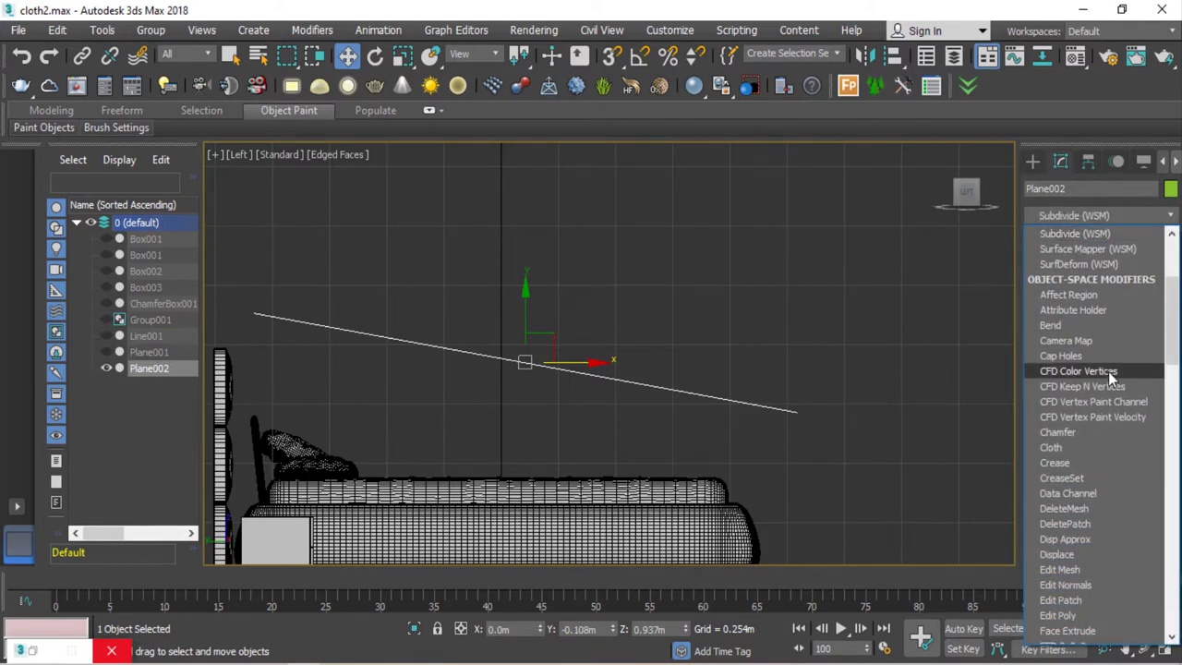
pyautogui.click(894, 388)
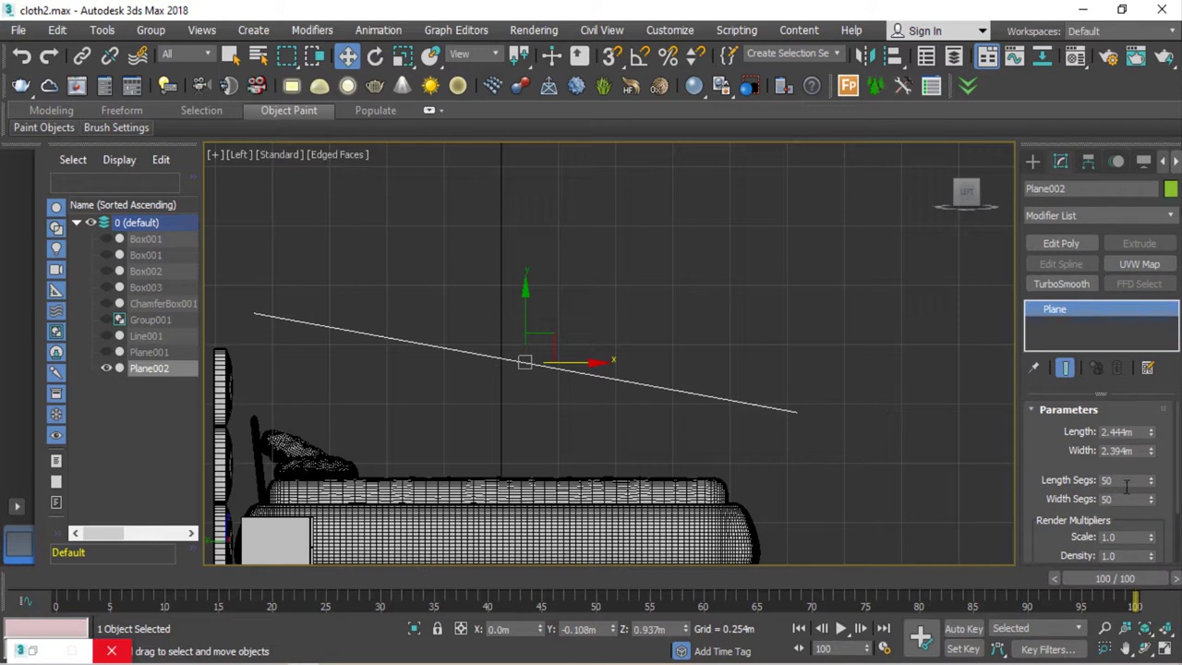
pyautogui.click(1118, 221)
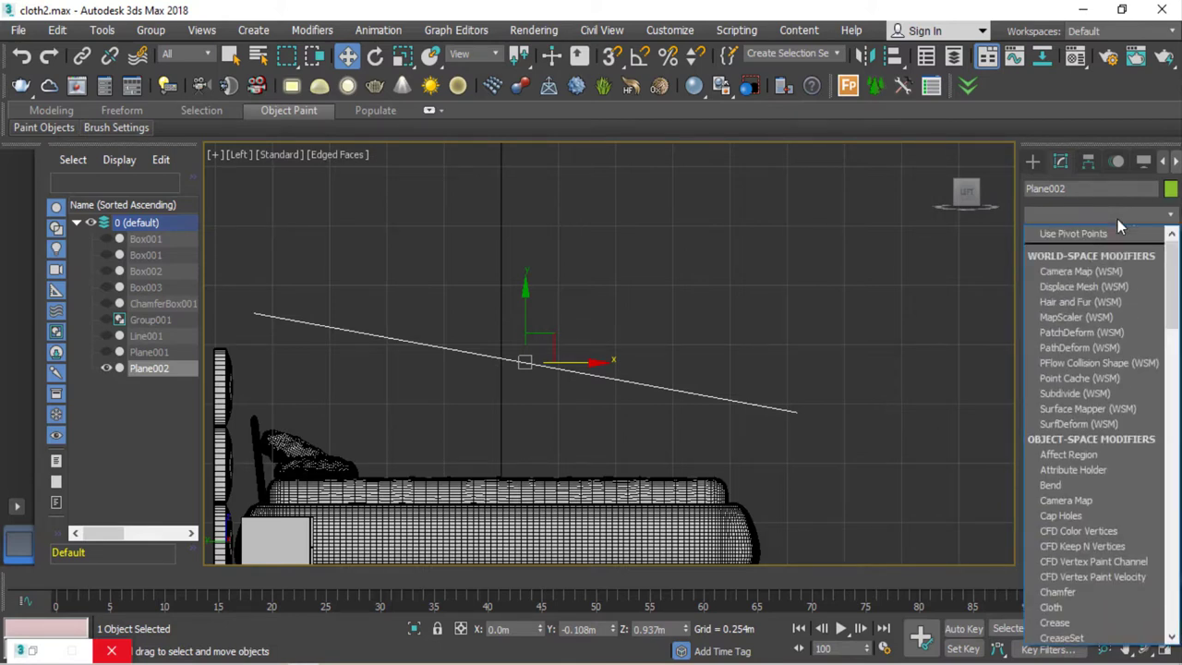
pyautogui.scroll(-3, 1099, 277)
pyautogui.scroll(-10, 1076, 333)
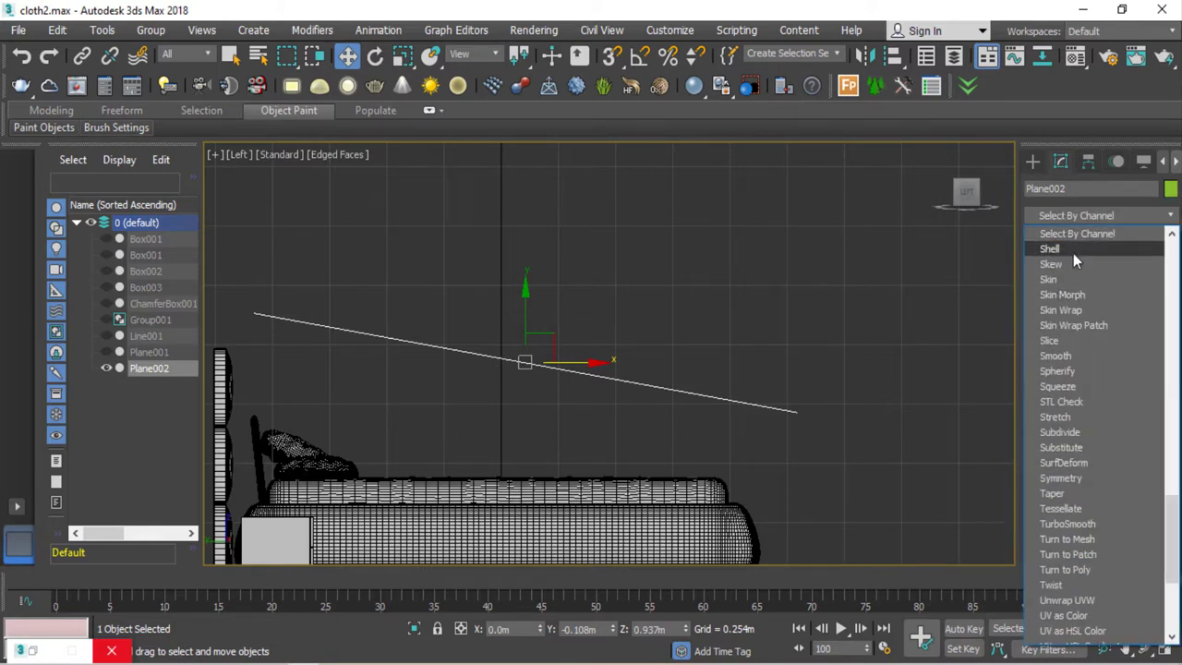
pyautogui.click(1073, 252)
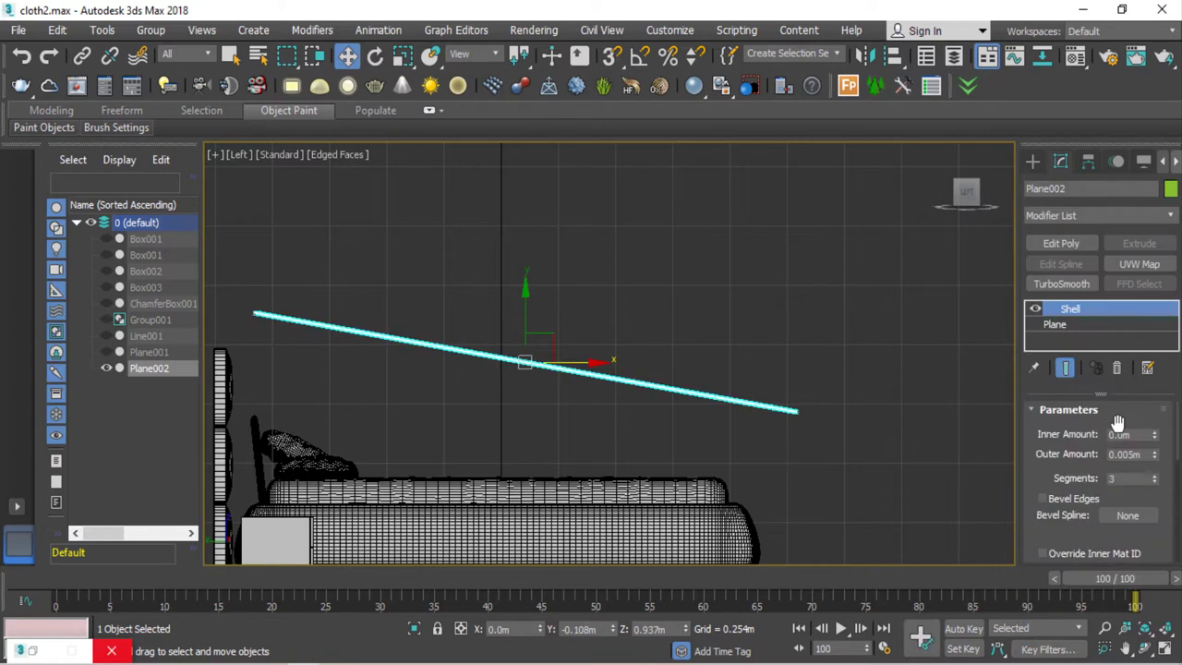
pyautogui.click(900, 438)
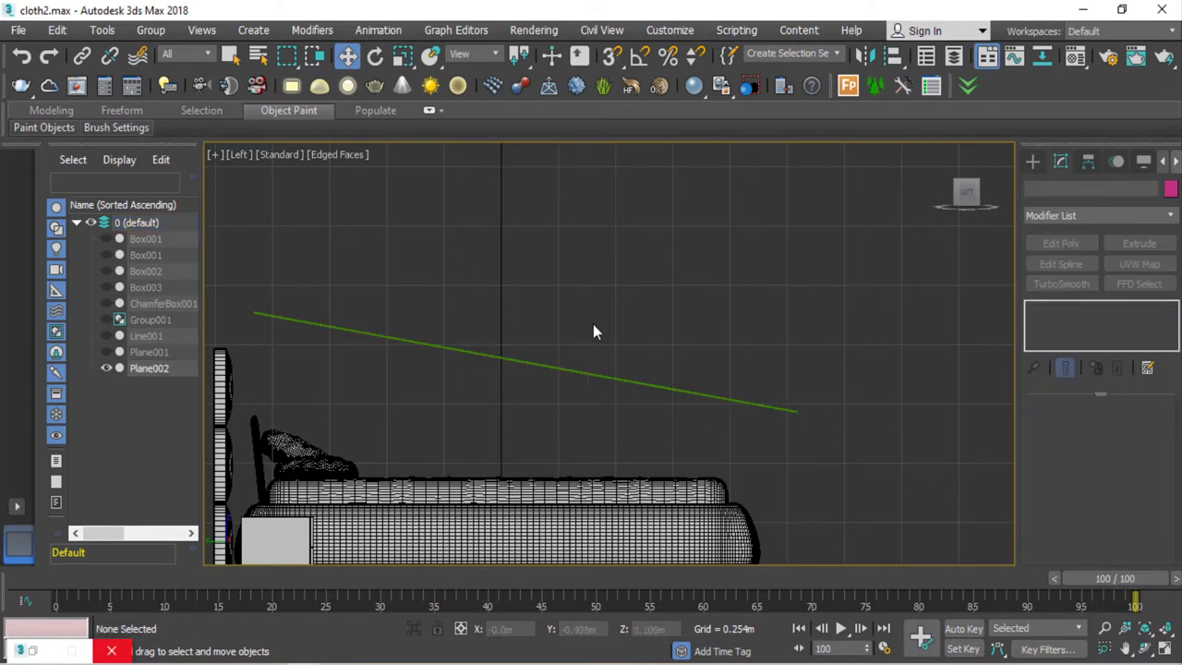
pyautogui.click(538, 367)
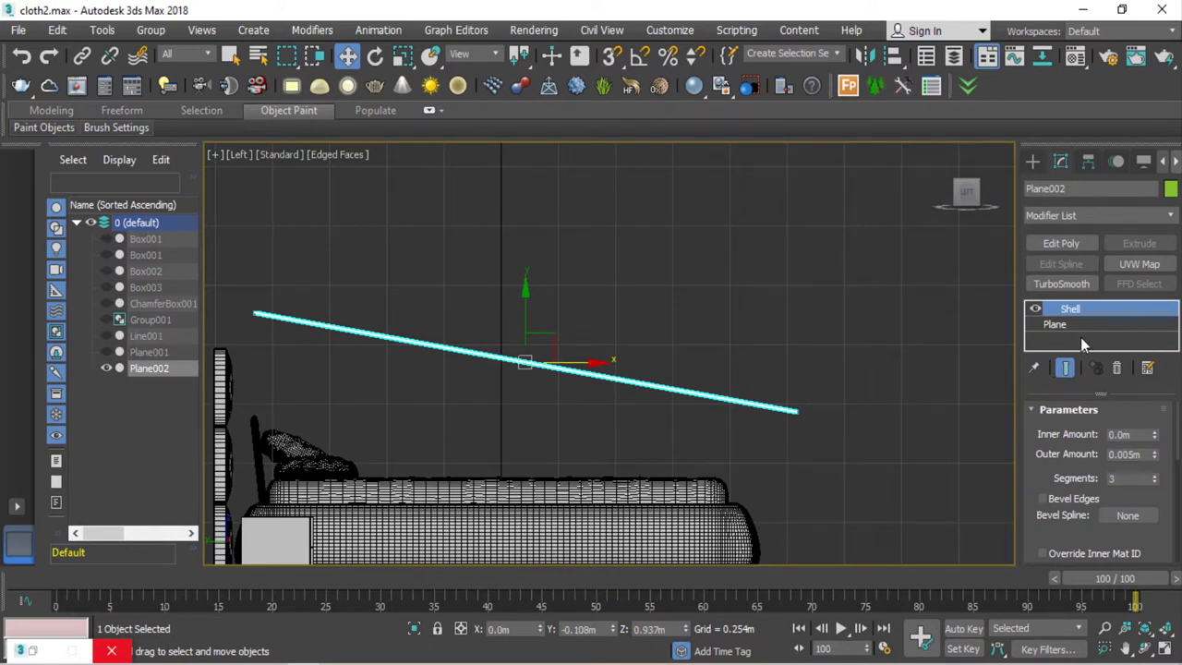
# Step: Add a Cloth modifier above the Shell and open the cloth Object Properties
pyautogui.click(1123, 214)
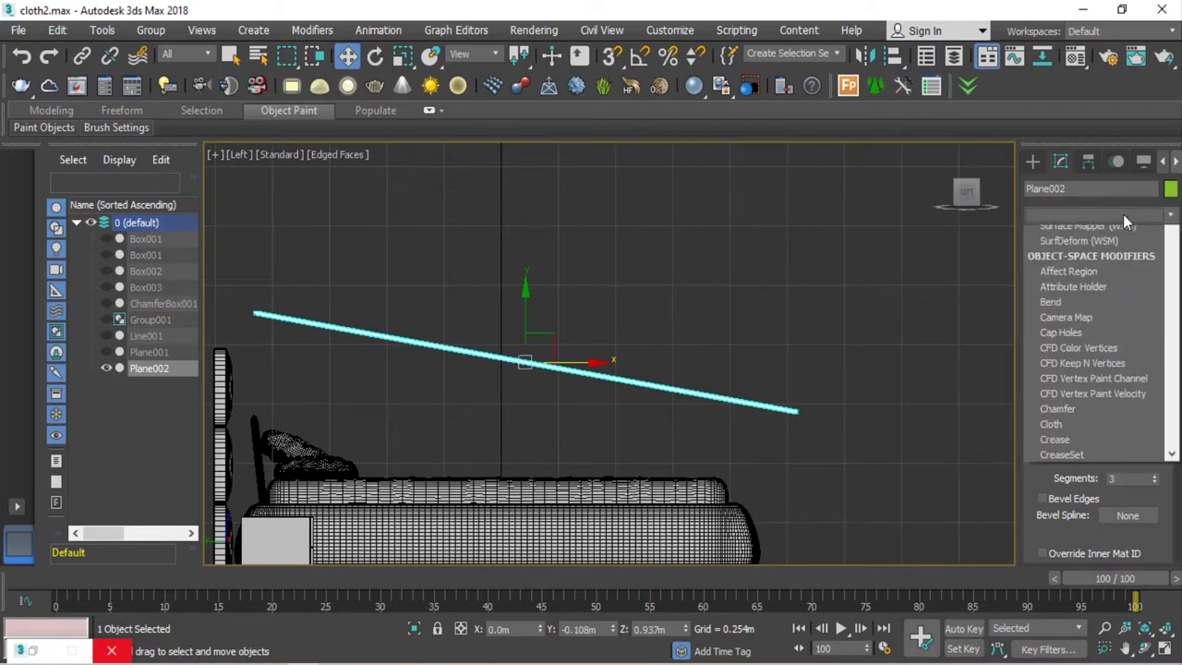
pyautogui.click(1124, 215)
pyautogui.press('c')
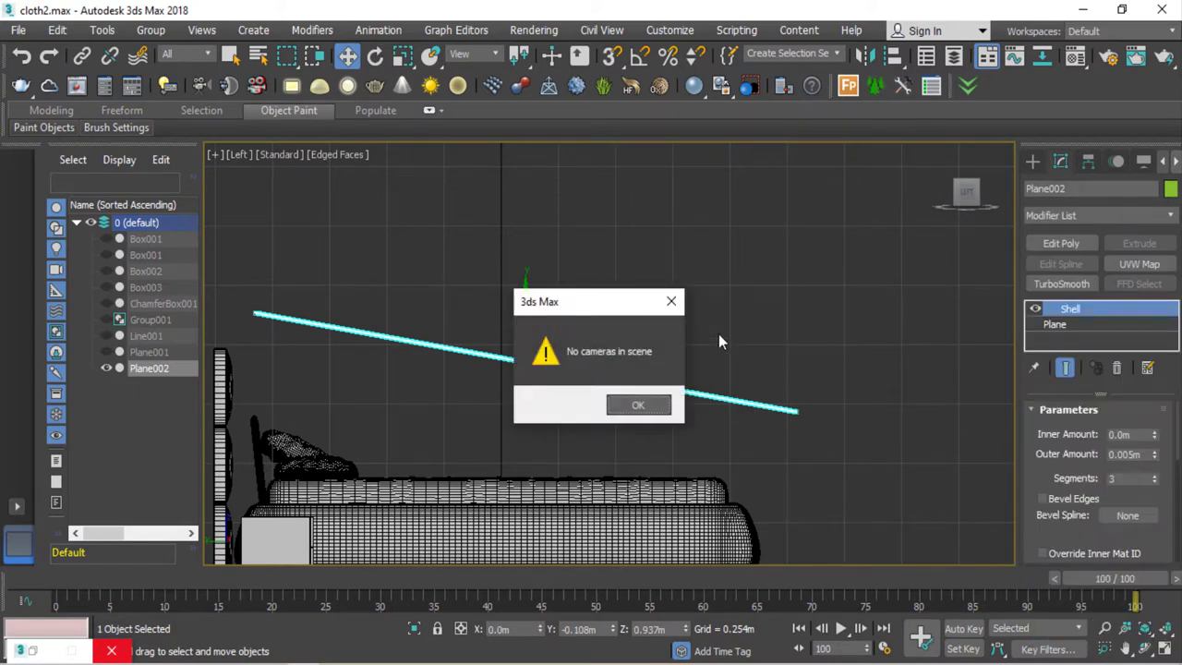
pyautogui.click(679, 303)
pyautogui.click(801, 365)
pyautogui.moveTo(819, 311); pyautogui.dragTo(637, 406)
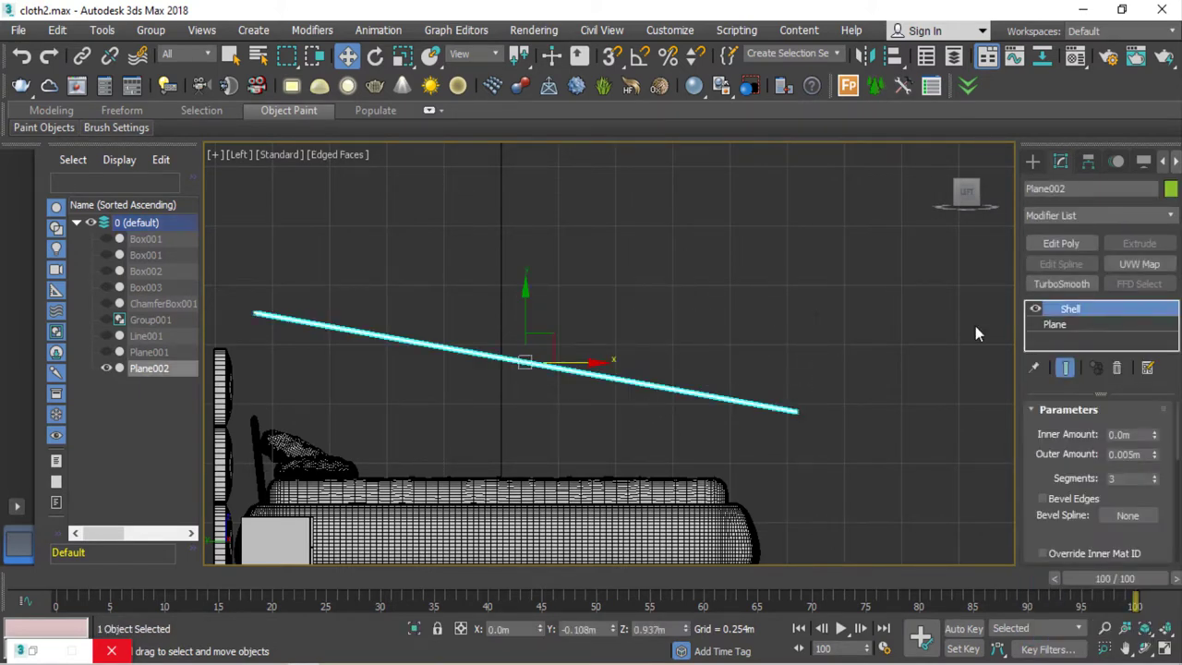
pyautogui.click(1171, 216)
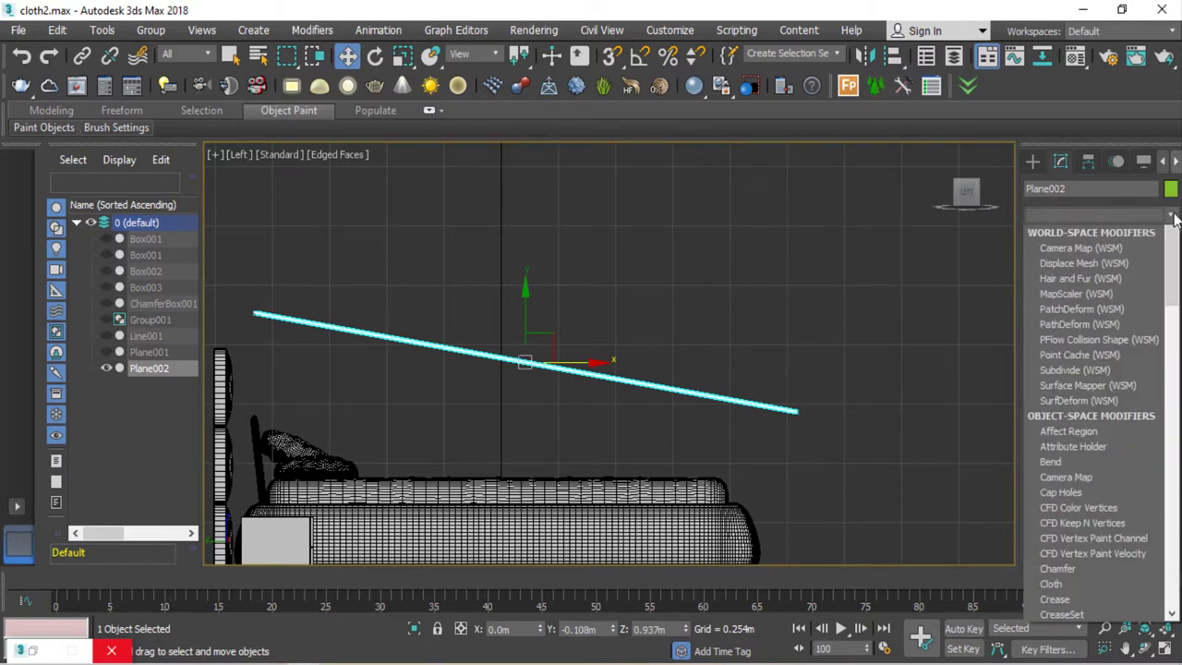
pyautogui.press('c')
pyautogui.press('c')
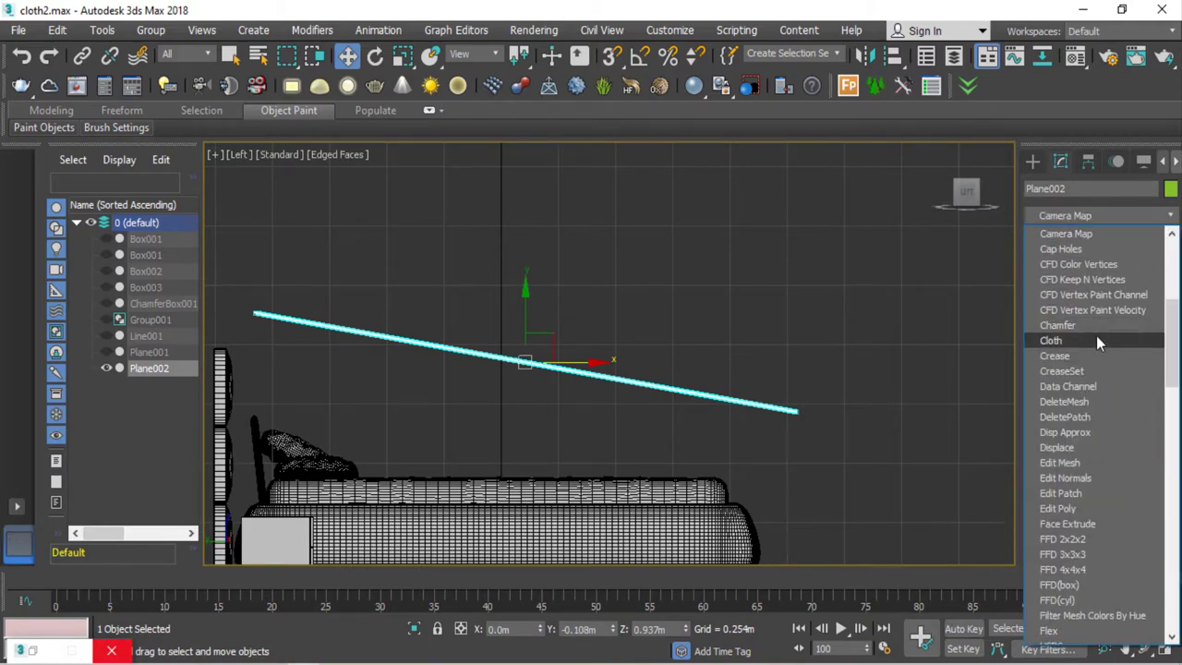
pyautogui.click(1097, 339)
pyautogui.click(1111, 439)
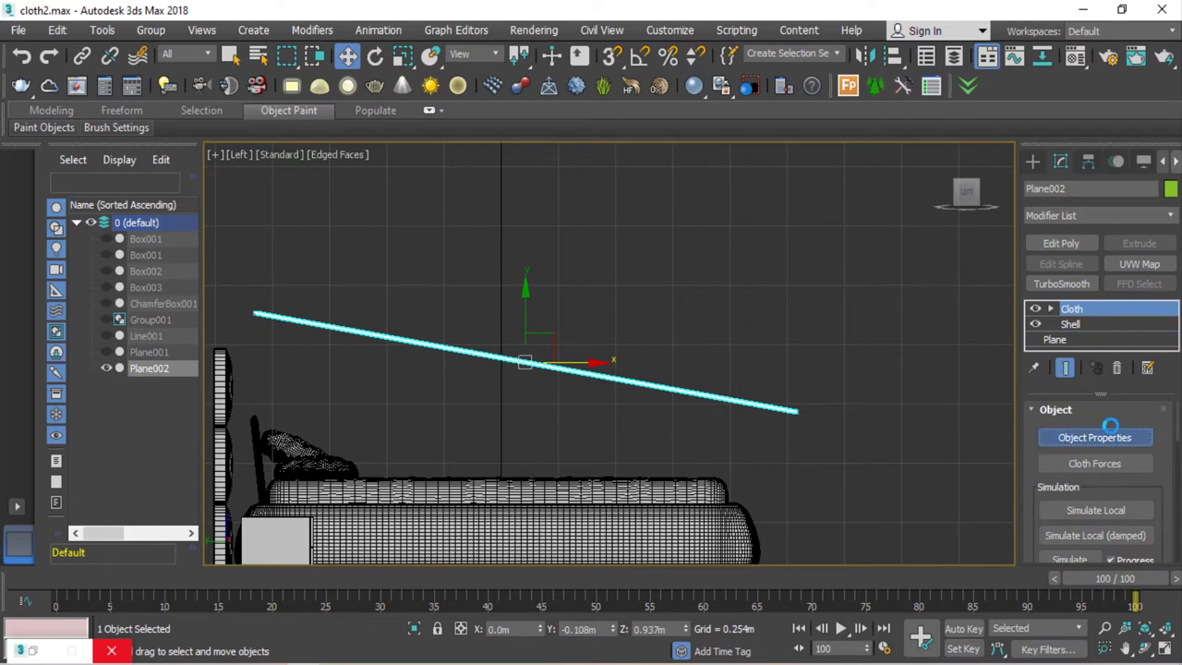
# Step: Make Plane002 a cloth object with the Cotton preset and pressure 4.0
pyautogui.click(434, 94)
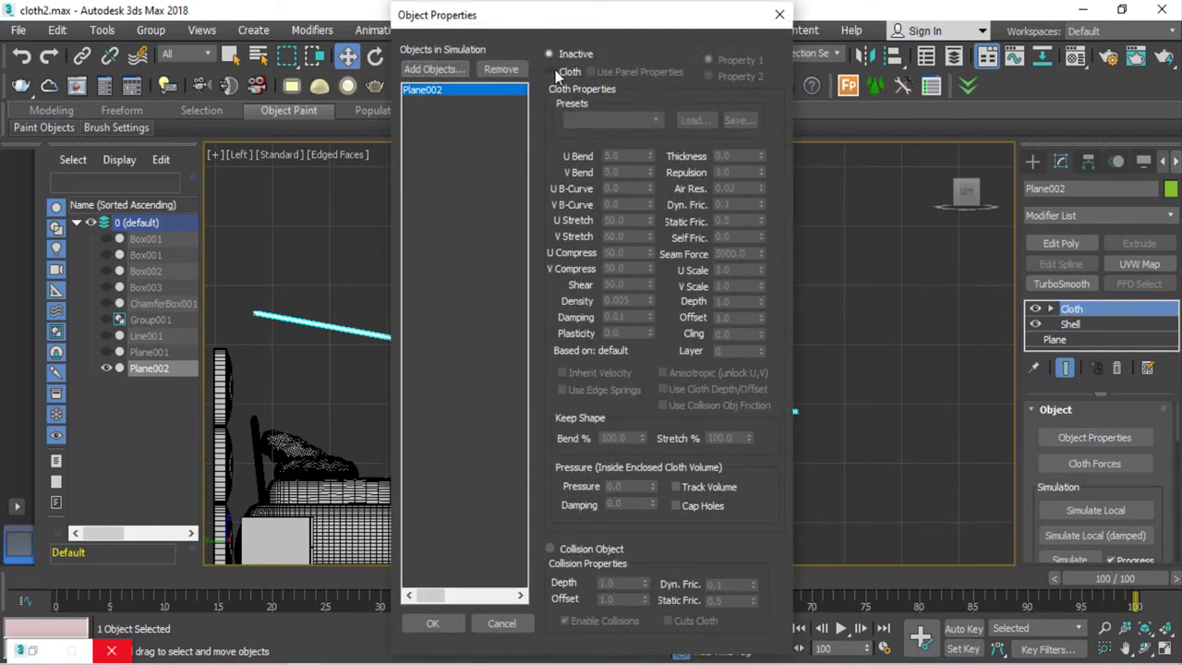
pyautogui.click(549, 71)
pyautogui.click(611, 116)
pyautogui.click(614, 160)
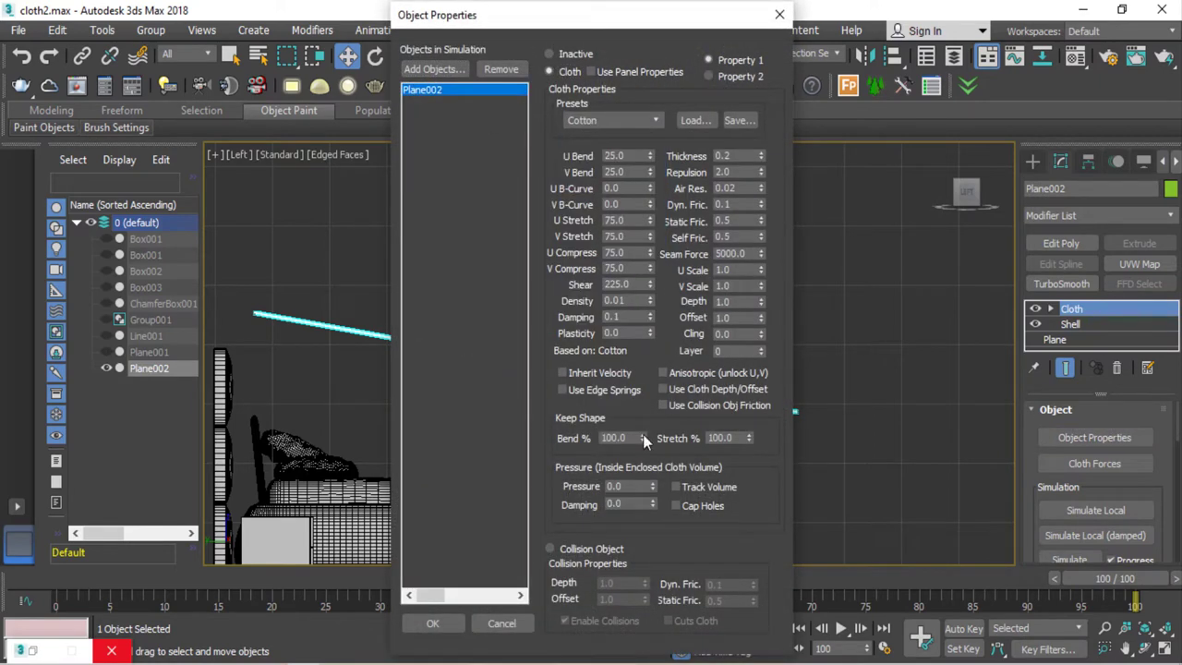
pyautogui.moveTo(628, 490); pyautogui.dragTo(548, 487)
pyautogui.write('4')
# Step: Add Arch37_074_obj_1 m and Arch37_074_obj_2 m to the simulation and confirm Object Properties
pyautogui.click(434, 69)
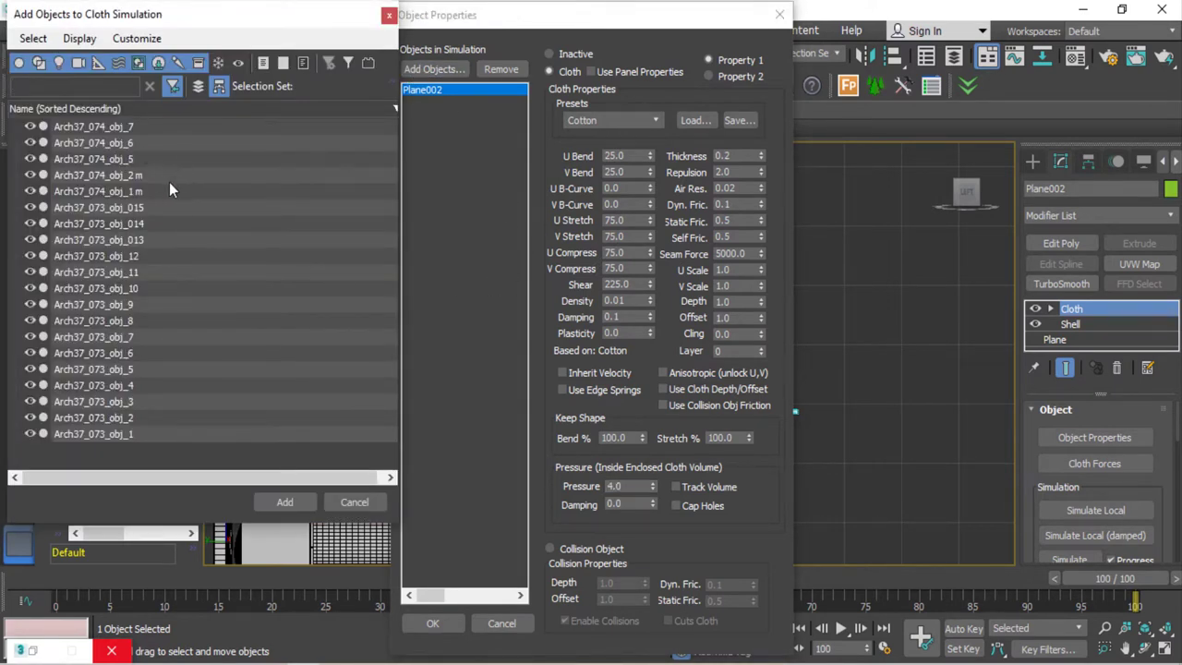
pyautogui.click(169, 182)
pyautogui.keyDown('ctrl'); pyautogui.click(146, 191); pyautogui.keyUp('ctrl')
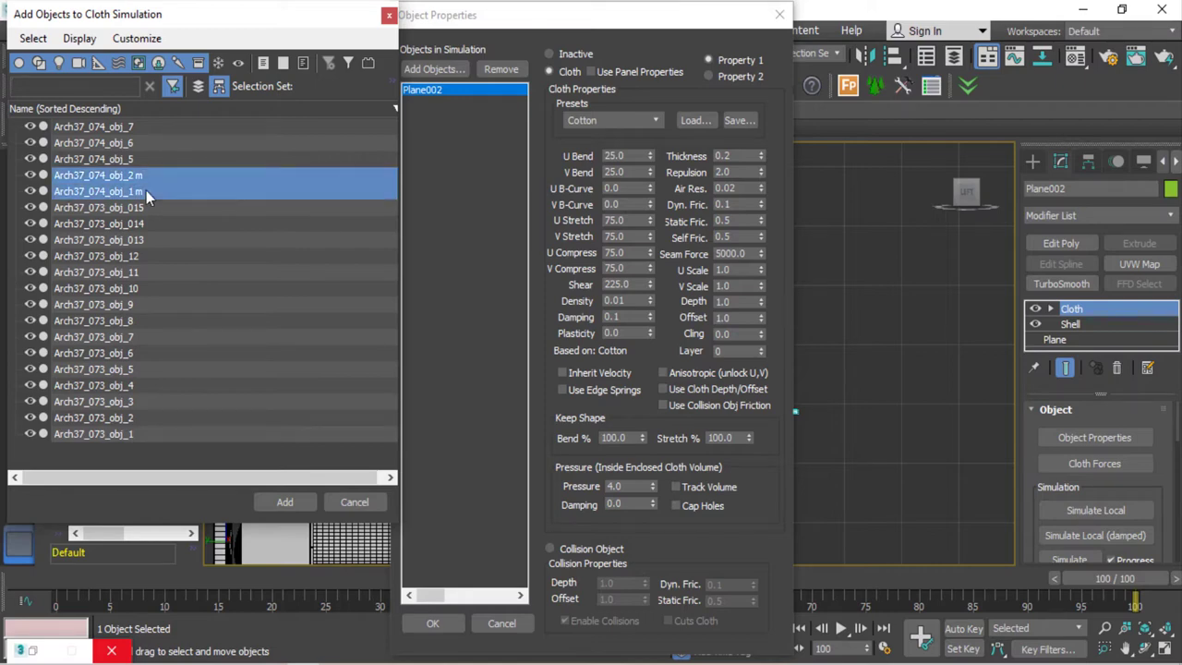
pyautogui.click(291, 503)
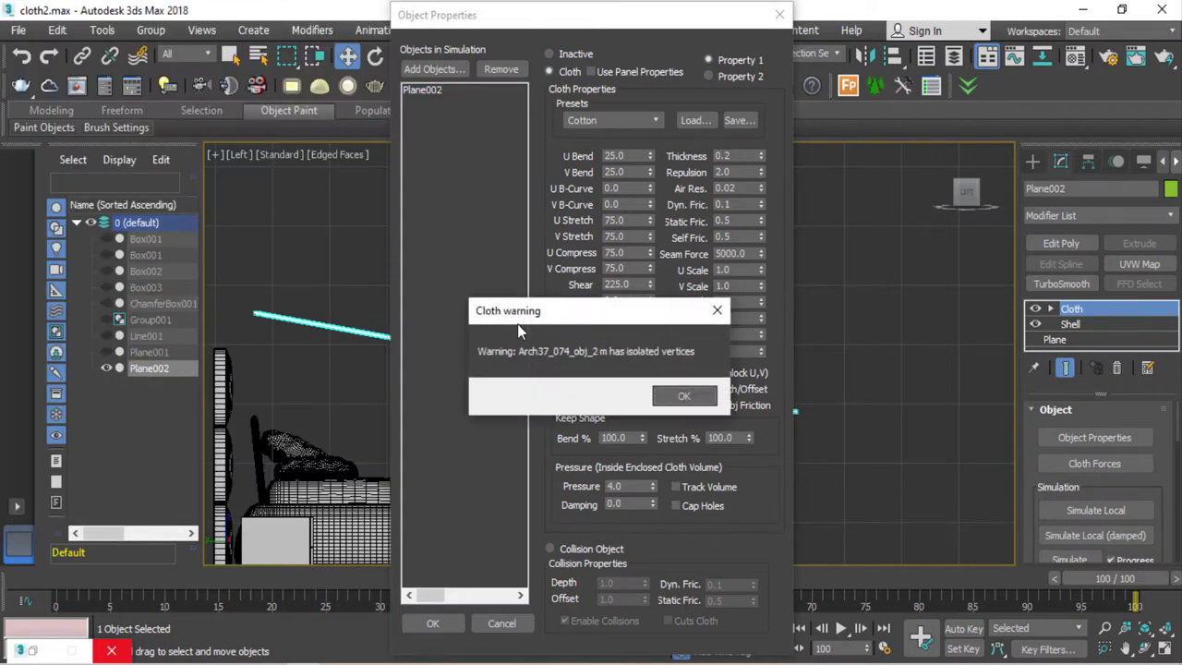
pyautogui.click(695, 398)
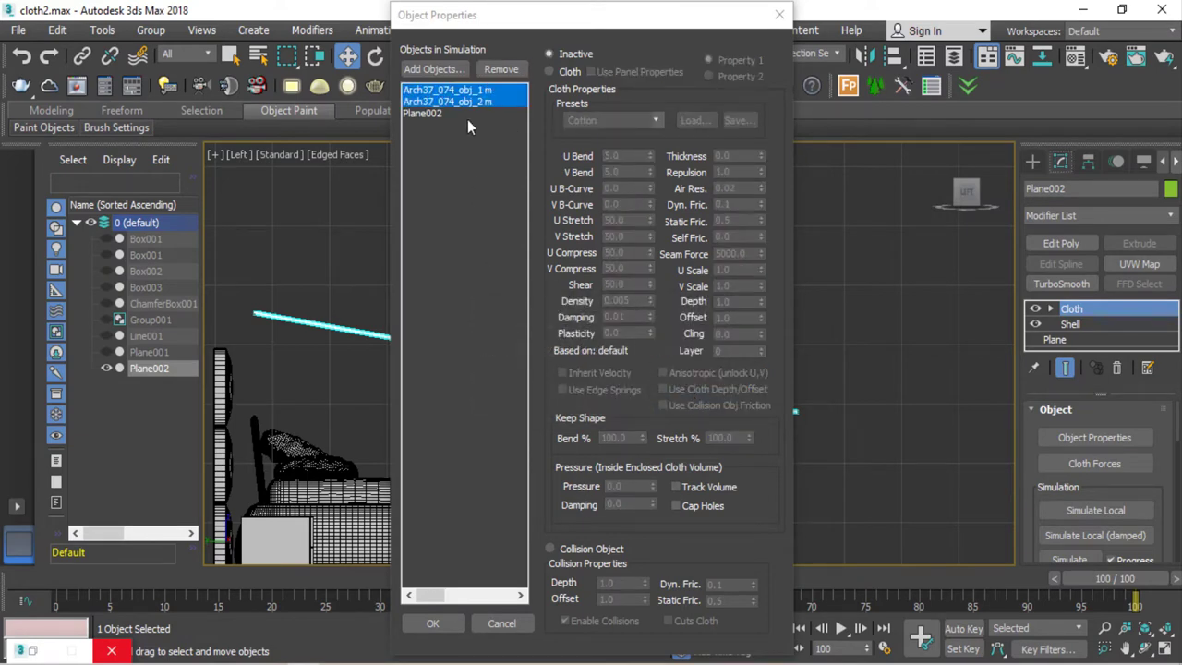
pyautogui.click(433, 624)
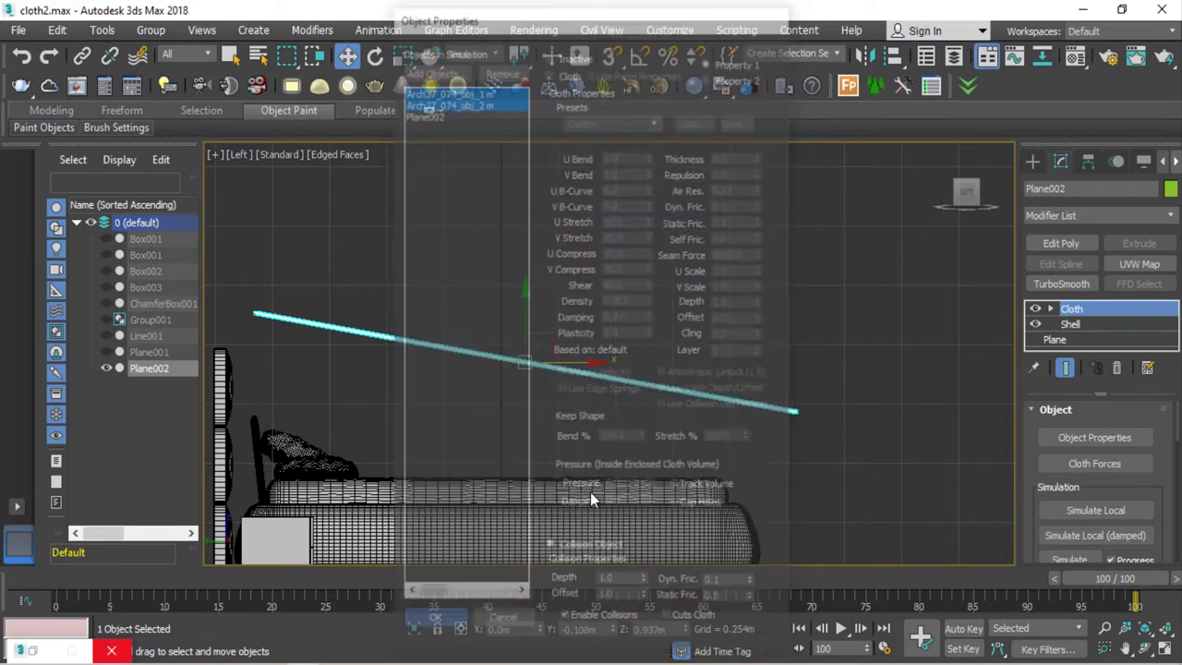
# Step: In the Top view, draw a small box at the plane's top-right corner
pyautogui.click(848, 367)
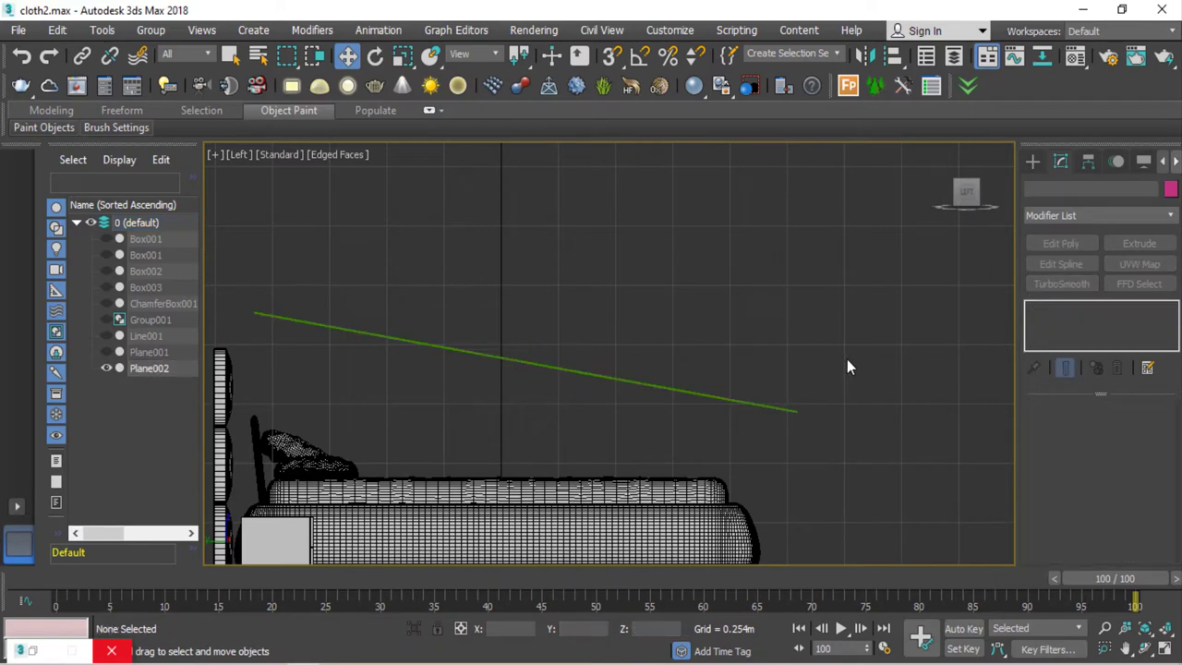
pyautogui.press('t')
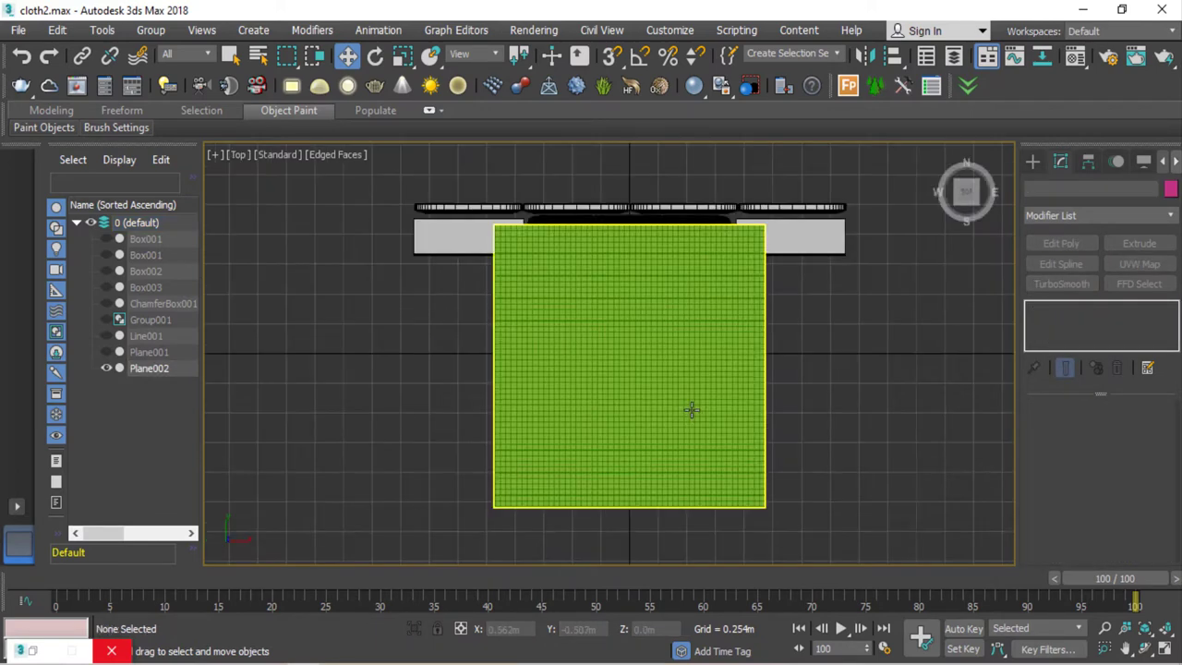
pyautogui.click(1032, 164)
pyautogui.click(1062, 271)
pyautogui.scroll(3, 781, 222)
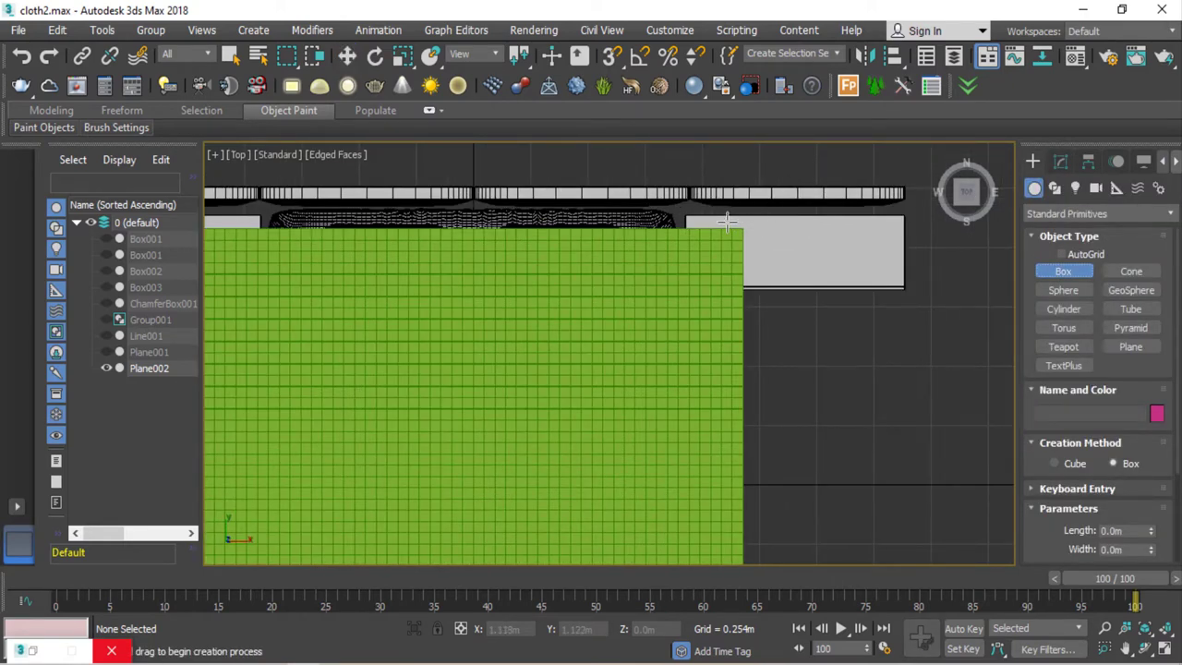
pyautogui.scroll(2, 727, 222)
pyautogui.moveTo(730, 224); pyautogui.dragTo(783, 266)
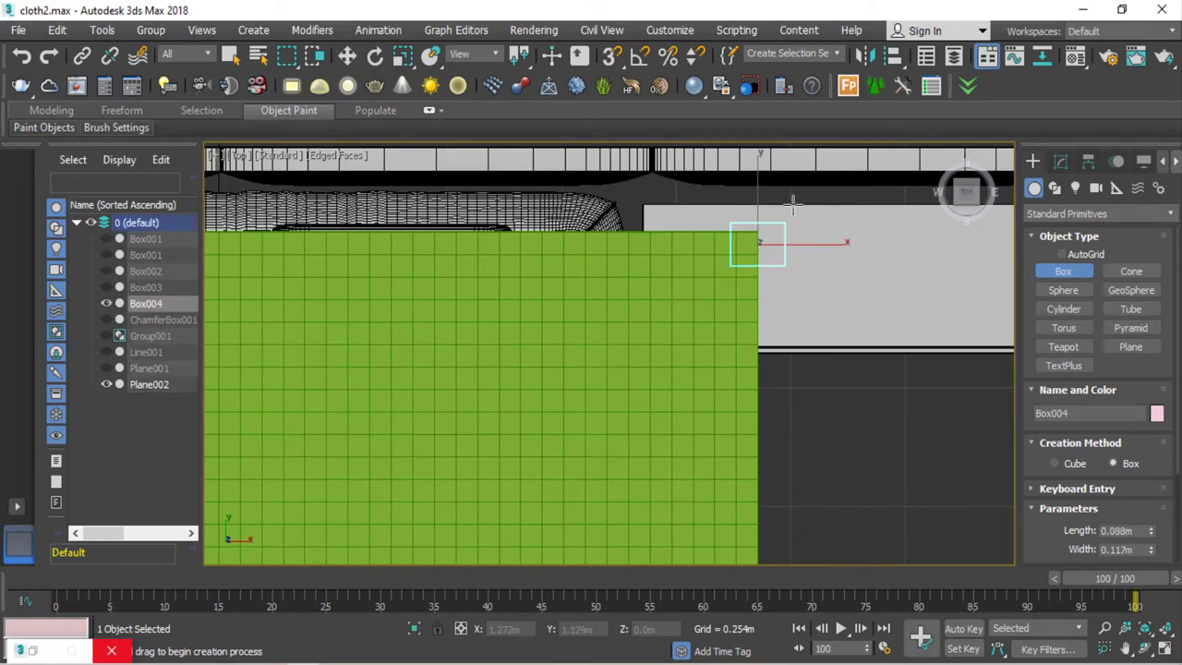
# Step: Set the box height to 0.061 m
pyautogui.press('l')
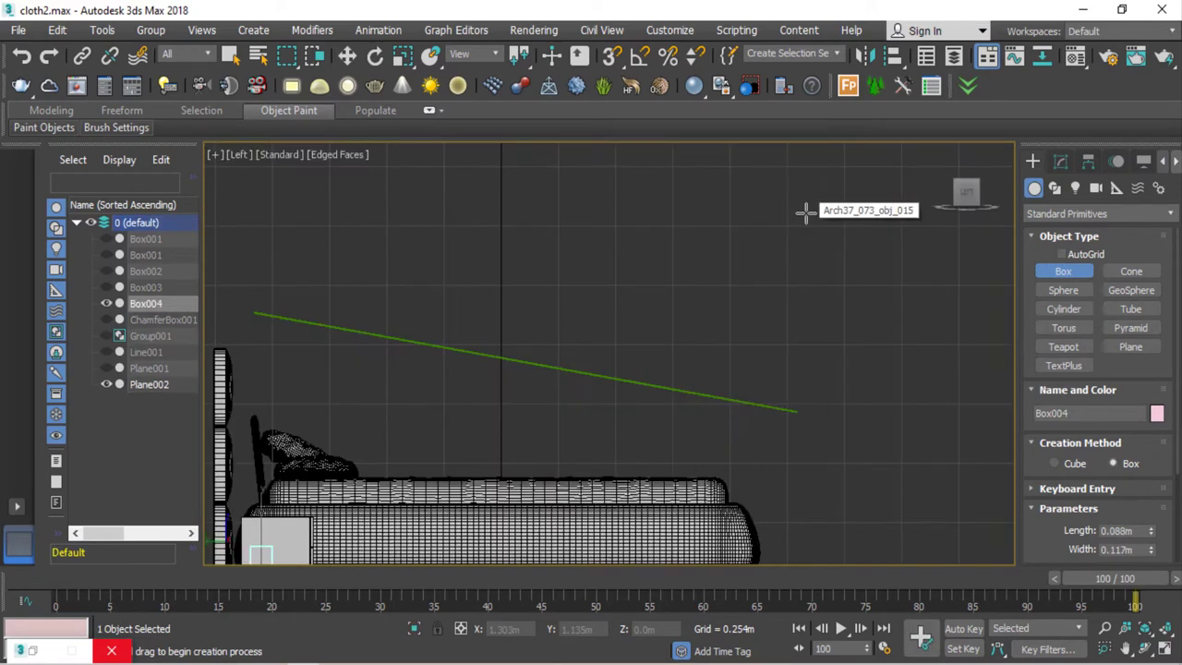
pyautogui.scroll(-3, 739, 277)
pyautogui.scroll(3, 510, 427)
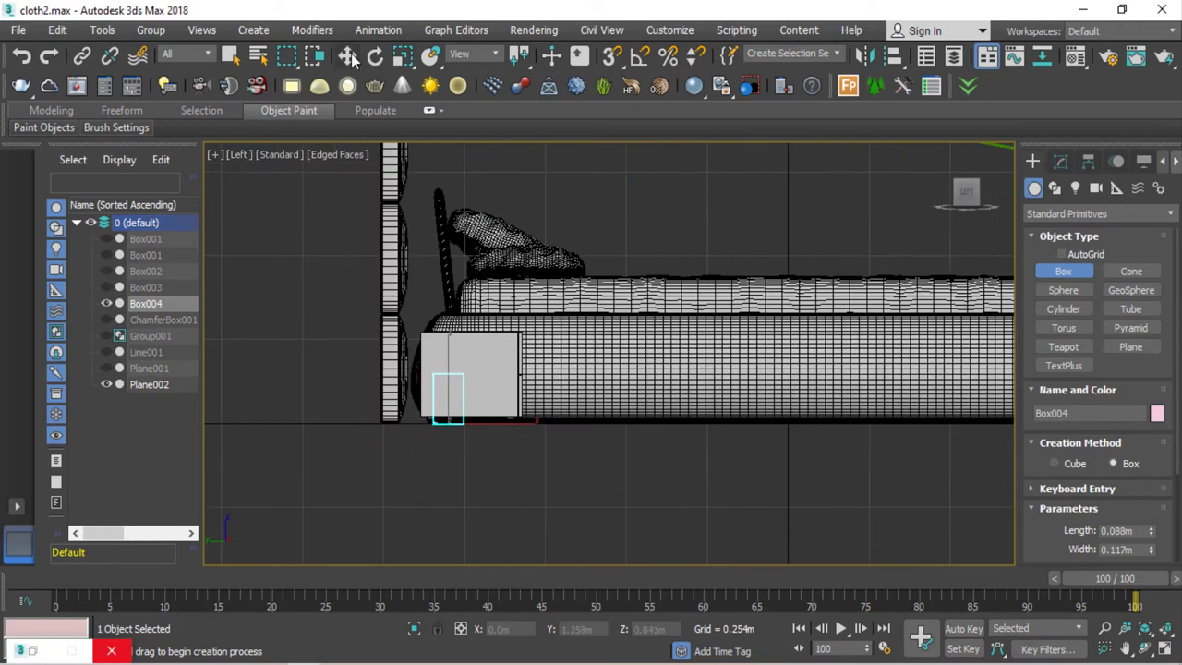
pyautogui.moveTo(1060, 543); pyautogui.dragTo(1056, 512)
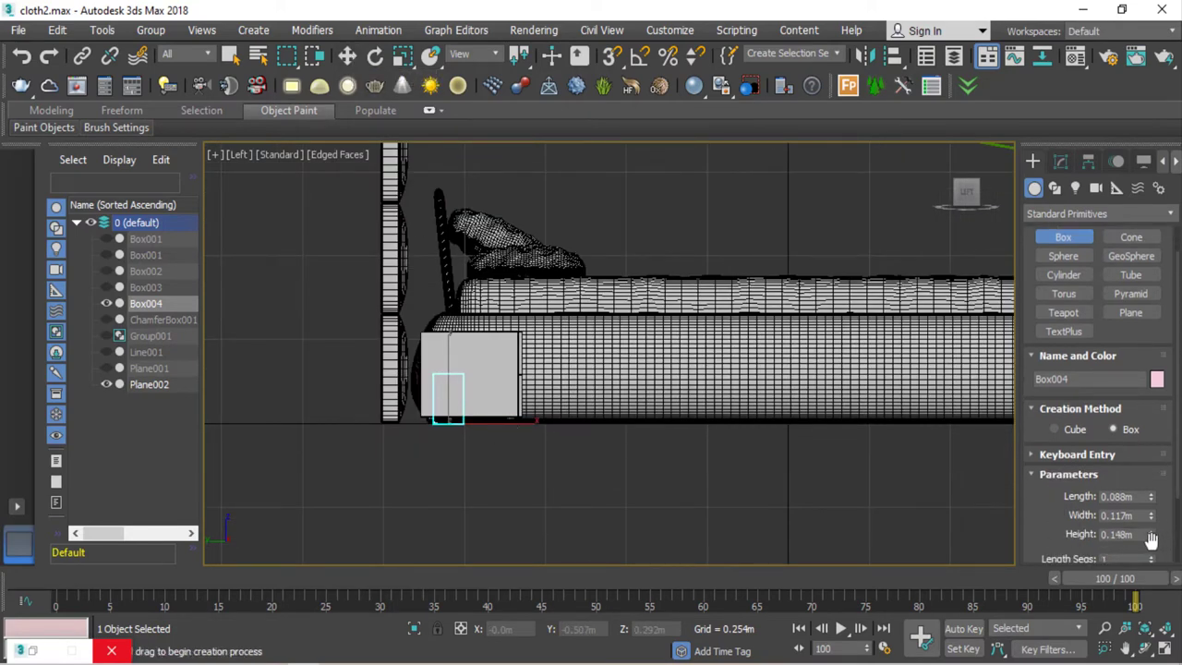
pyautogui.moveTo(1152, 536); pyautogui.dragTo(1163, 587)
# Step: Lift the box up until it rests on the plane's top-right corner
pyautogui.click(347, 57)
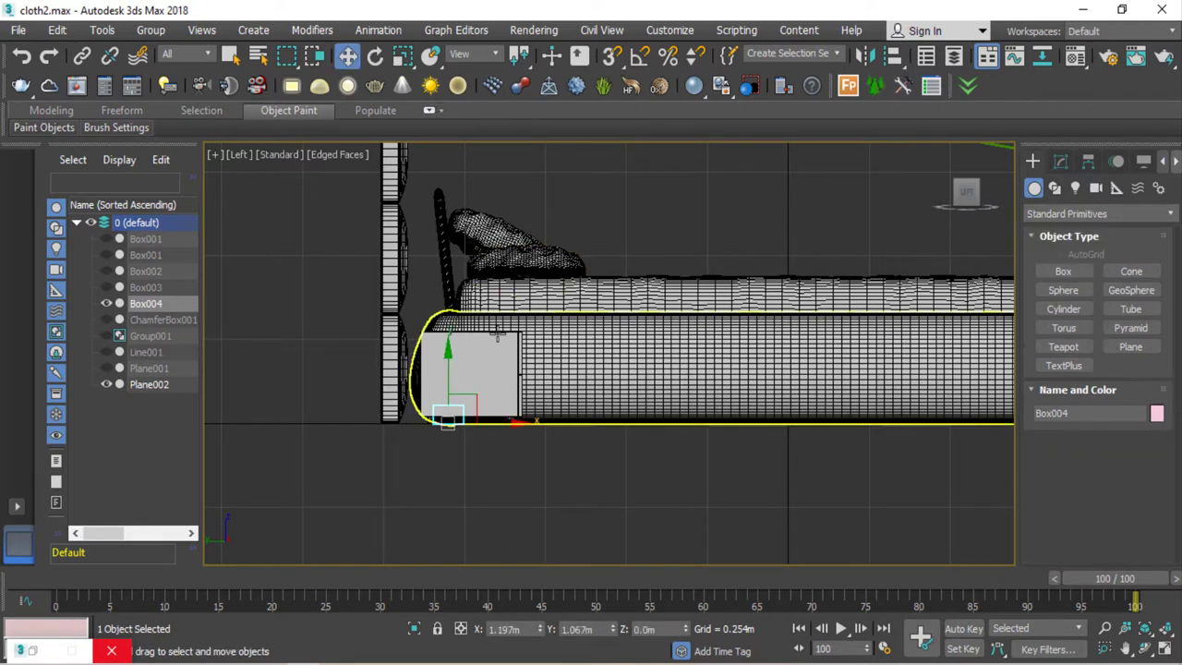
pyautogui.scroll(-2, 482, 363)
pyautogui.moveTo(487, 379); pyautogui.dragTo(487, 194)
pyautogui.scroll(-1, 487, 194)
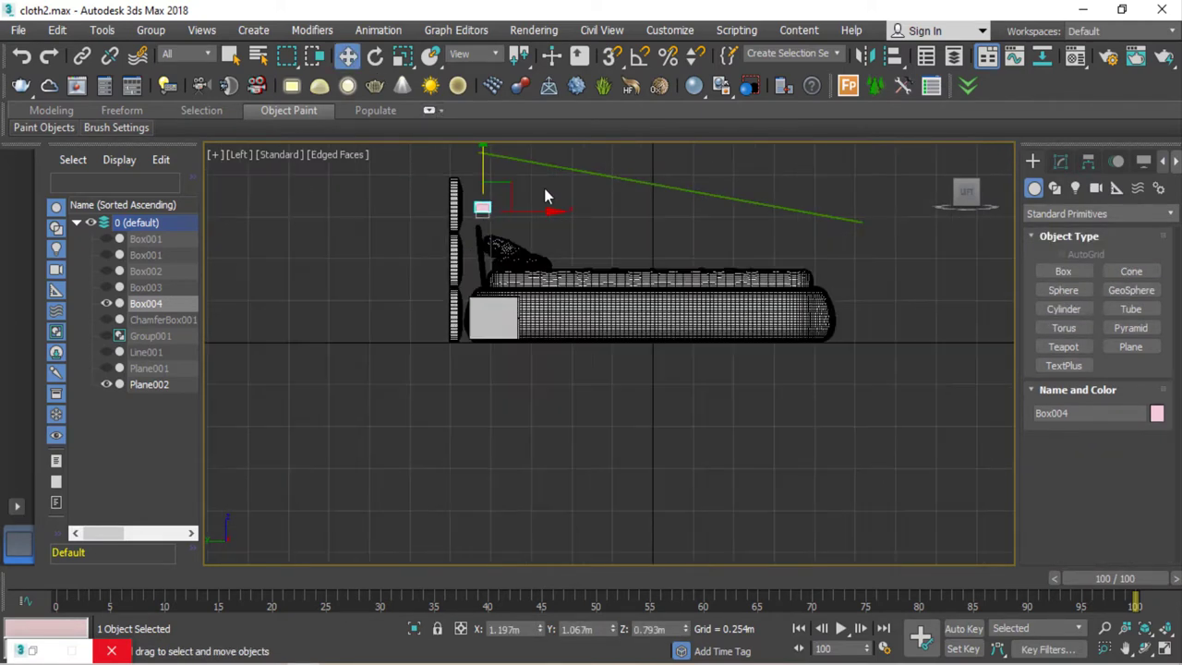
pyautogui.moveTo(517, 203); pyautogui.dragTo(518, 336, button='middle')
pyautogui.scroll(2, 517, 336)
pyautogui.moveTo(485, 321); pyautogui.dragTo(462, 230)
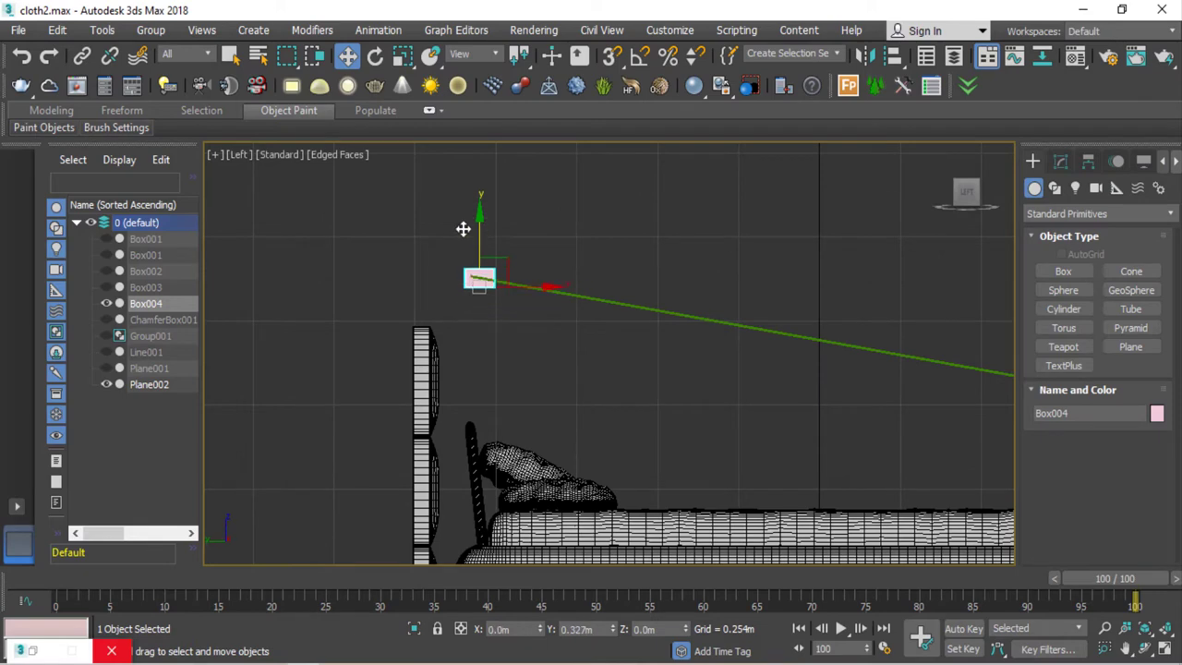
pyautogui.scroll(2, 489, 286)
pyautogui.scroll(2, 524, 325)
pyautogui.moveTo(525, 325); pyautogui.dragTo(516, 323)
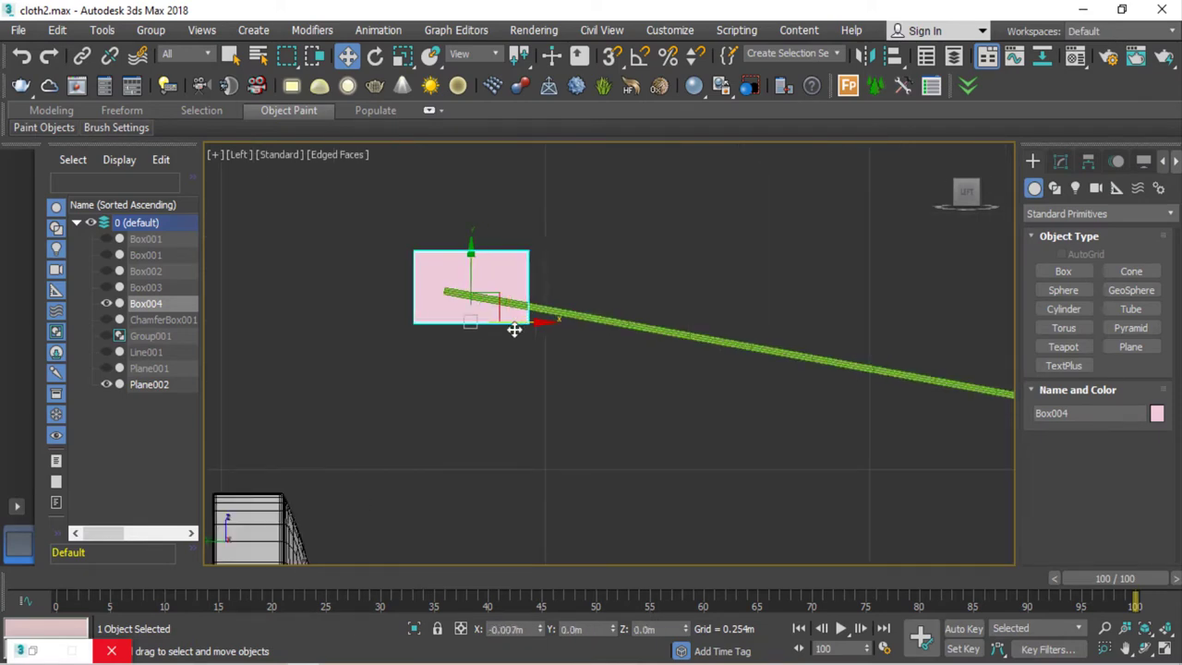
pyautogui.scroll(-2, 514, 327)
pyautogui.scroll(-2, 499, 259)
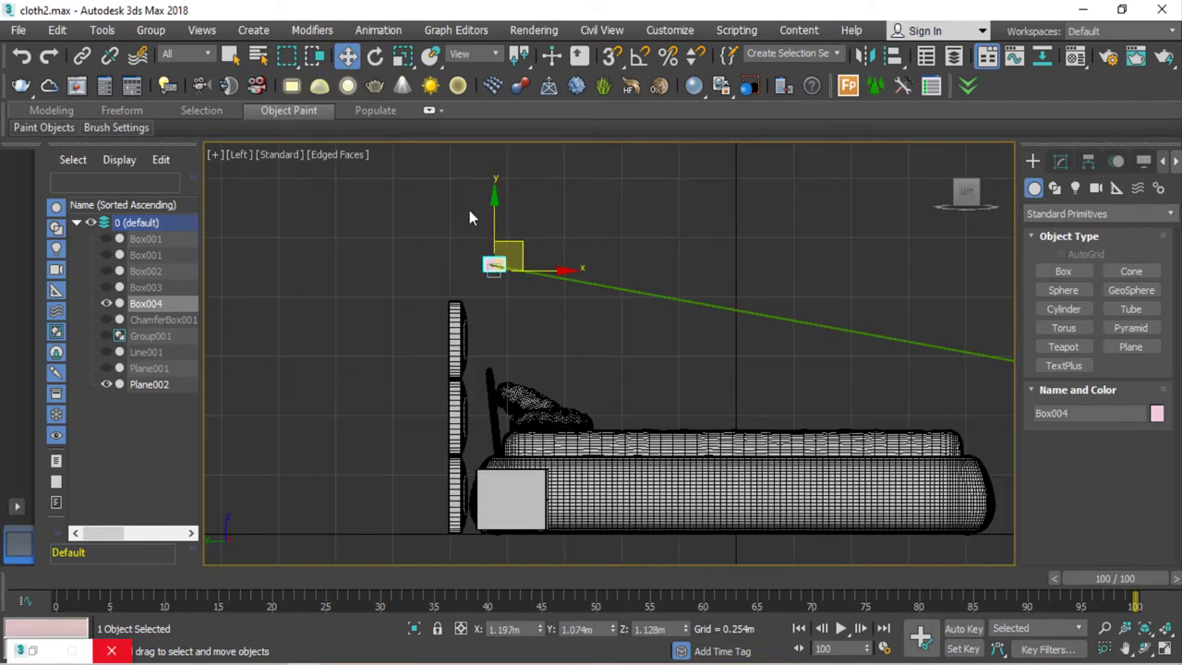
# Step: Rotate the box about 6° to match the plane's slope
pyautogui.click(376, 57)
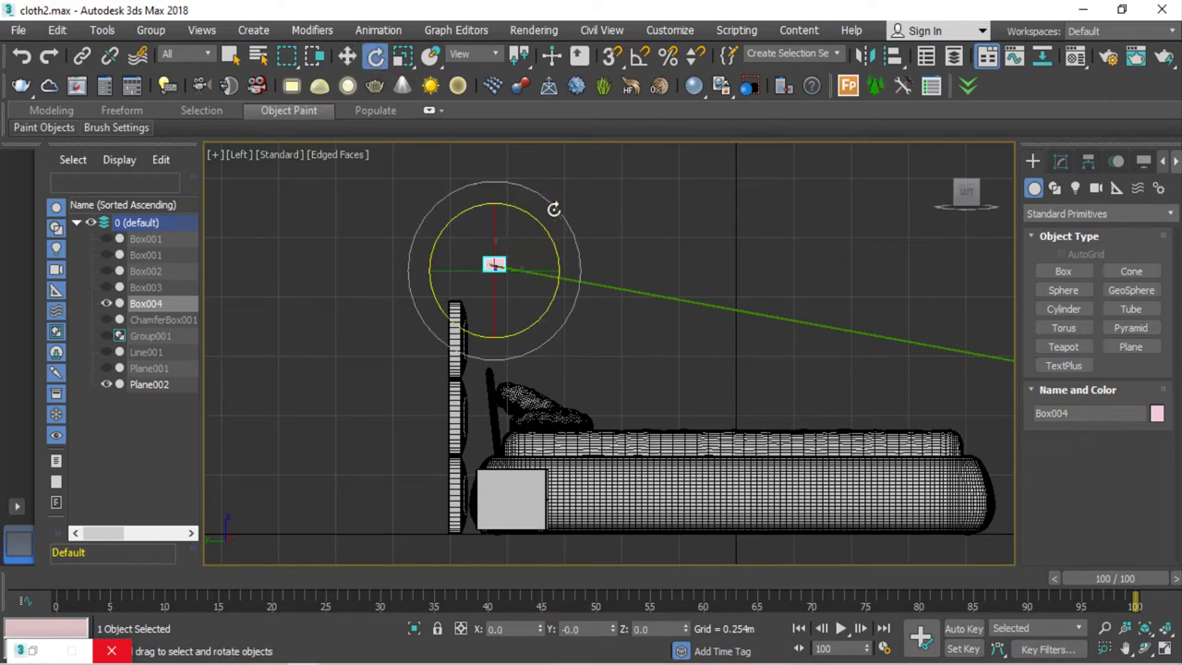
pyautogui.scroll(2, 551, 211)
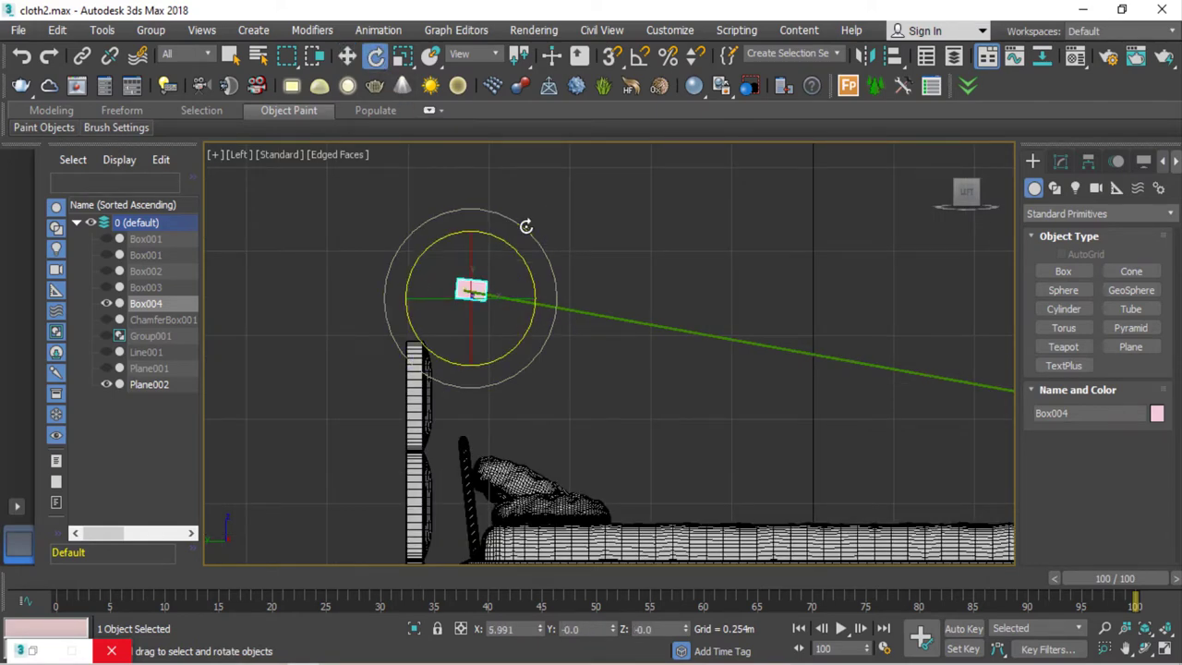
pyautogui.scroll(-1, 524, 227)
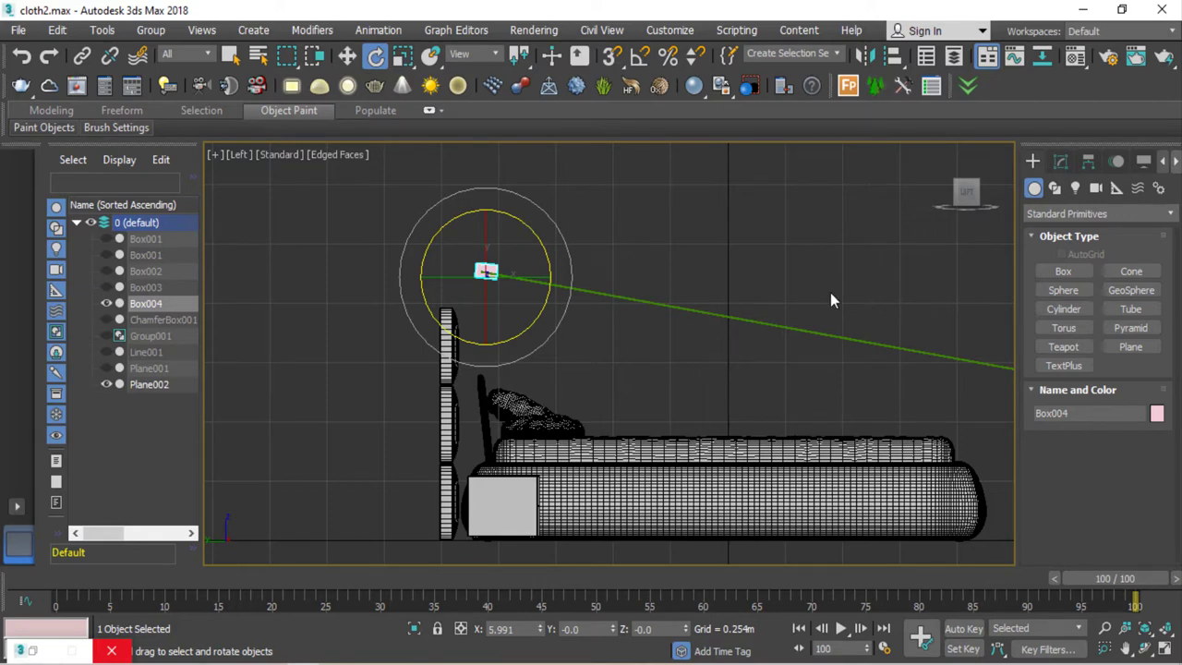
# Step: In the Top view, Shift-drag a copy of the box to the plane's top-left corner
pyautogui.press('t')
pyautogui.scroll(-2, 676, 286)
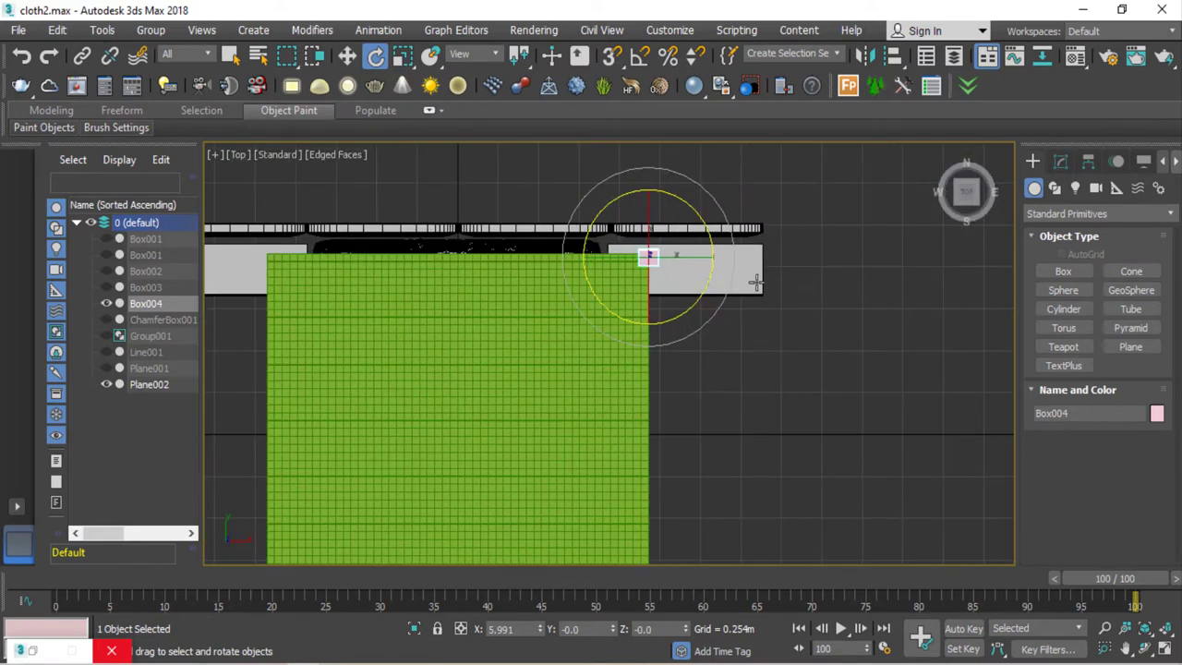
pyautogui.scroll(-2, 758, 325)
pyautogui.click(347, 57)
pyautogui.scroll(1, 755, 298)
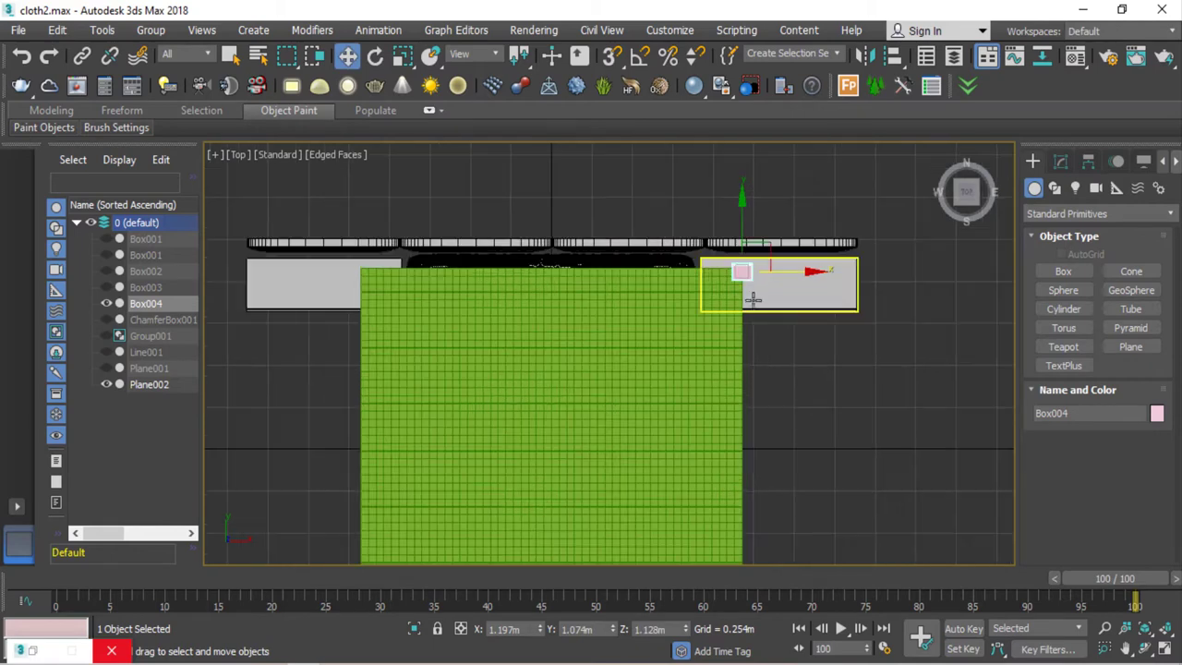
pyautogui.scroll(1, 752, 284)
pyautogui.scroll(-3, 752, 284)
pyautogui.scroll(1, 839, 304)
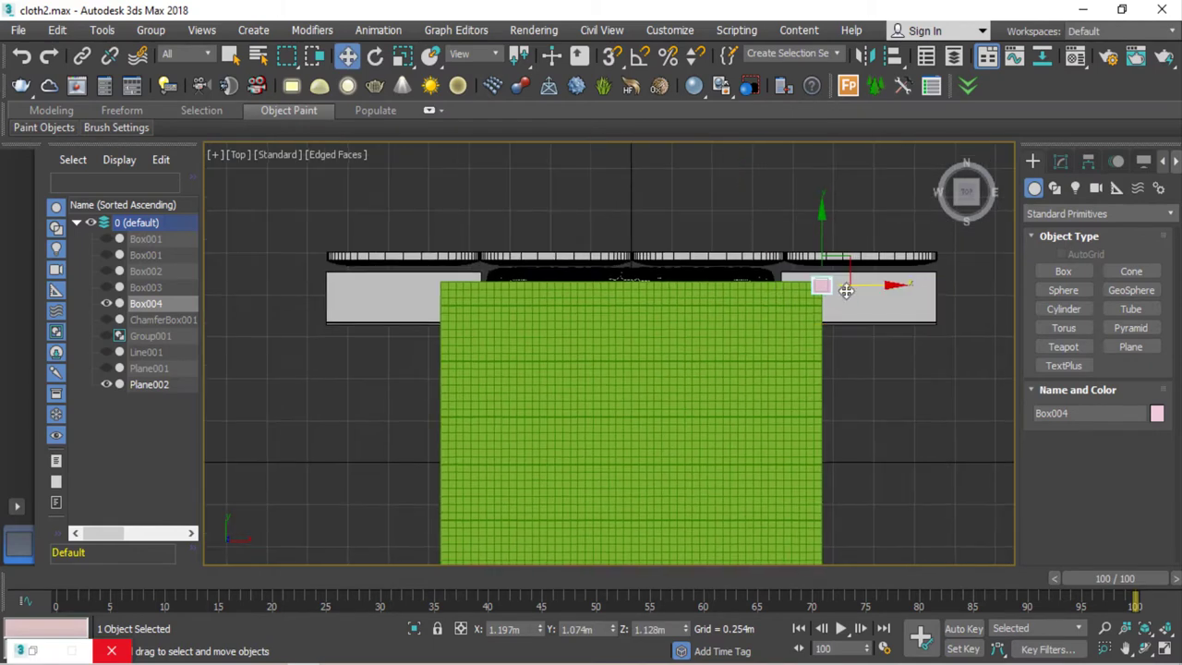
pyautogui.keyDown('shift'); pyautogui.moveTo(838, 285); pyautogui.dragTo(468, 294); pyautogui.keyUp('shift')
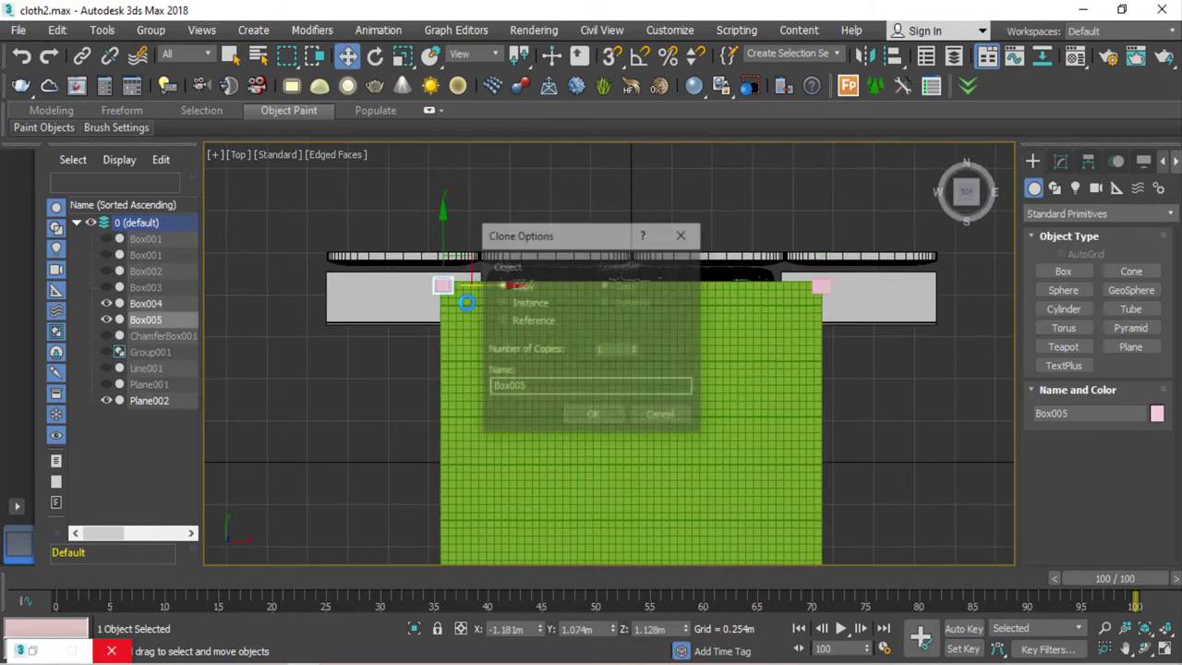
# Step: Confirm the Box005 copy and convert Box004 to an Editable Poly
pyautogui.click(603, 420)
pyautogui.scroll(2, 850, 291)
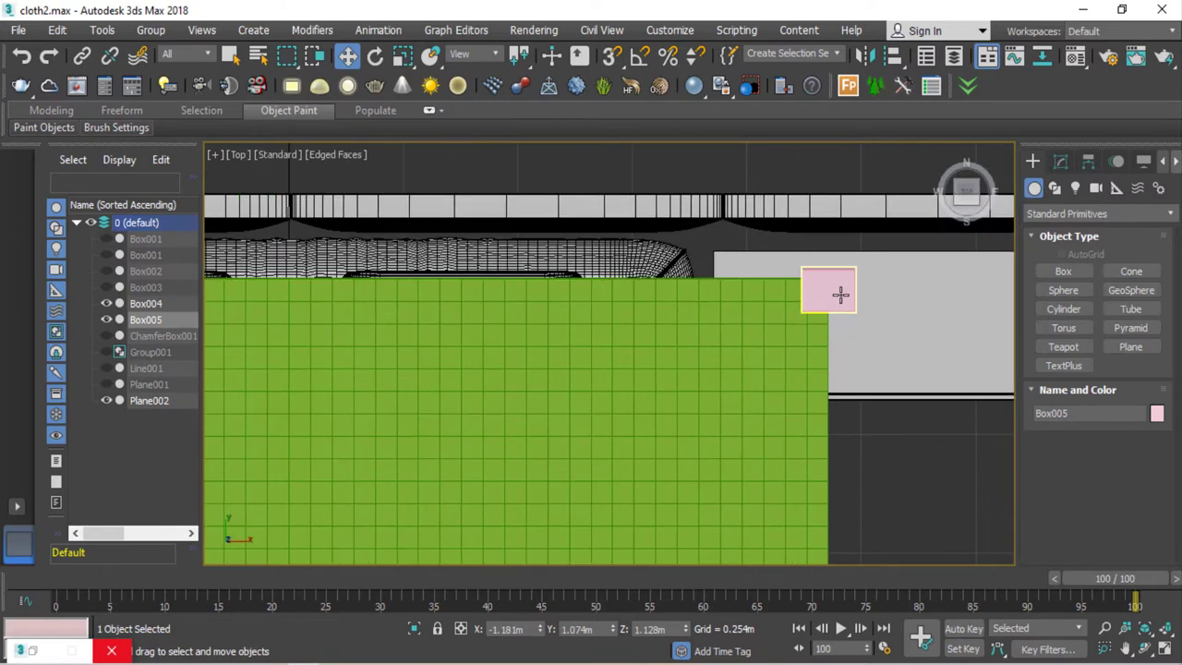
pyautogui.click(846, 292)
pyautogui.rightClick(847, 292)
pyautogui.moveTo(878, 484)
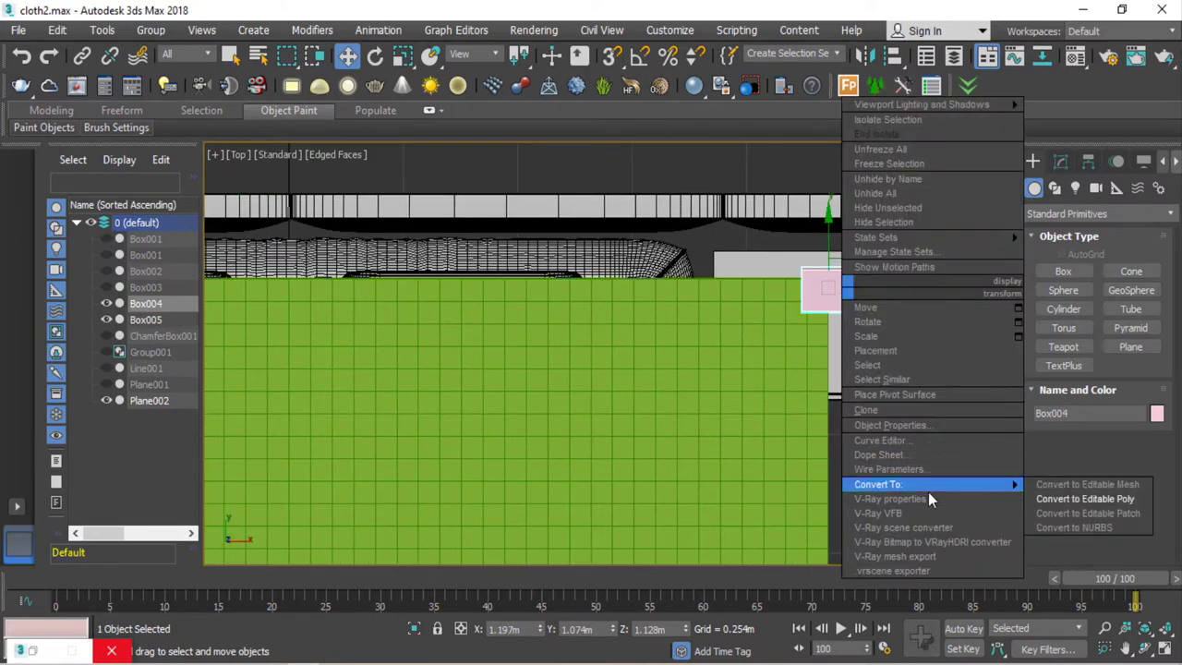
pyautogui.click(1085, 499)
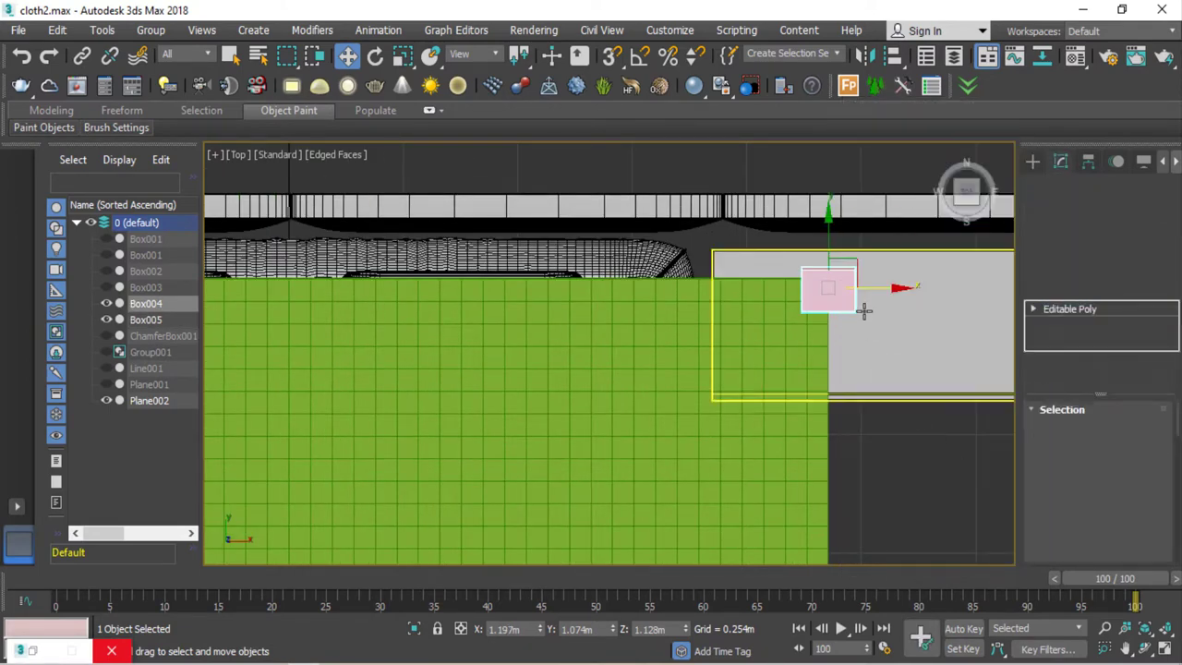
# Step: Attach the left box Box005 to Box004
pyautogui.scroll(2, 851, 301)
pyautogui.rightClick(835, 297)
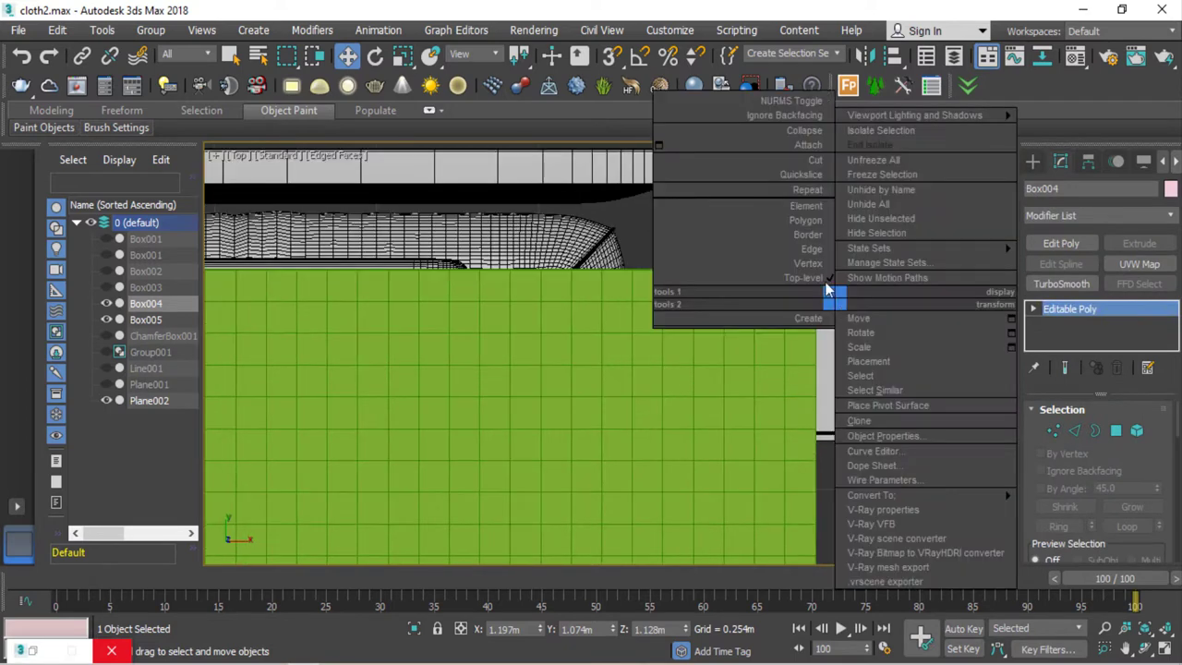
pyautogui.click(807, 145)
pyautogui.scroll(-3, 871, 245)
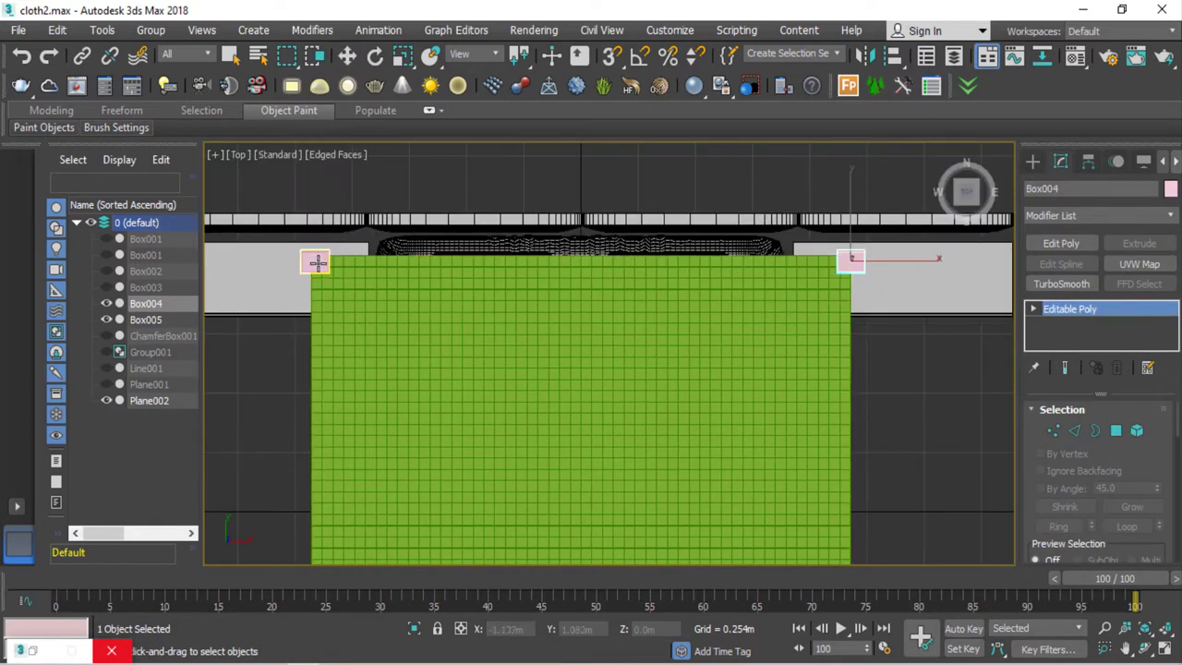
pyautogui.scroll(3, 305, 258)
pyautogui.click(279, 254)
# Step: Center Box004's pivot between its two corner boxes using Affect Pivot Only
pyautogui.press('w')
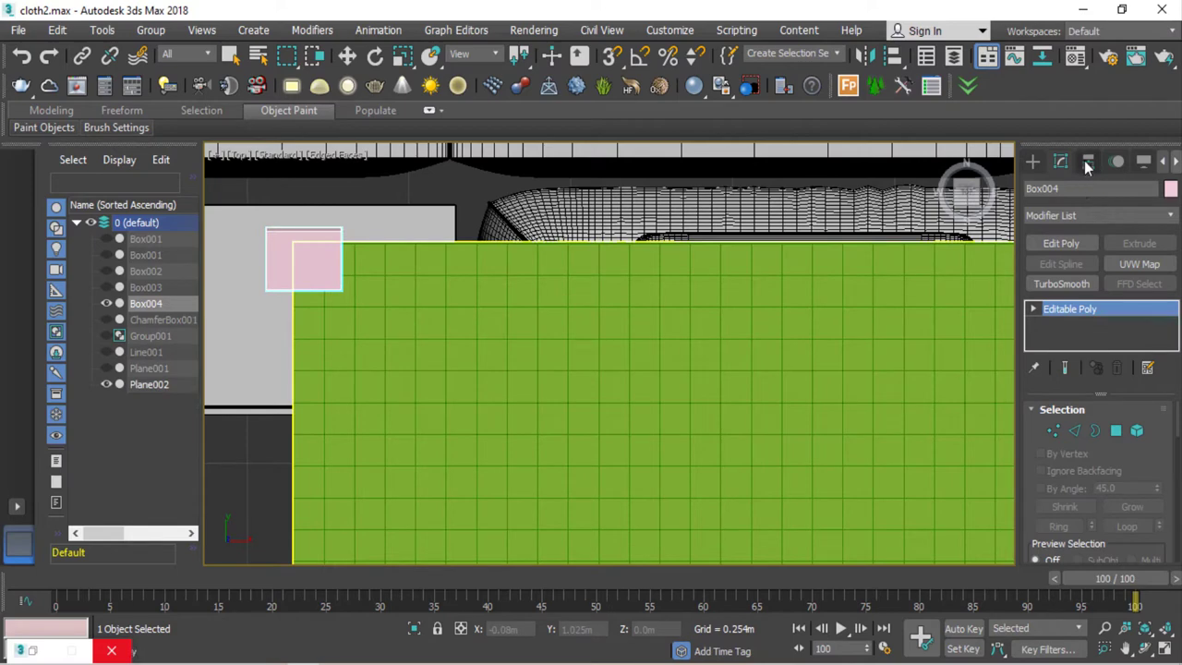
pyautogui.click(1088, 162)
pyautogui.click(1112, 287)
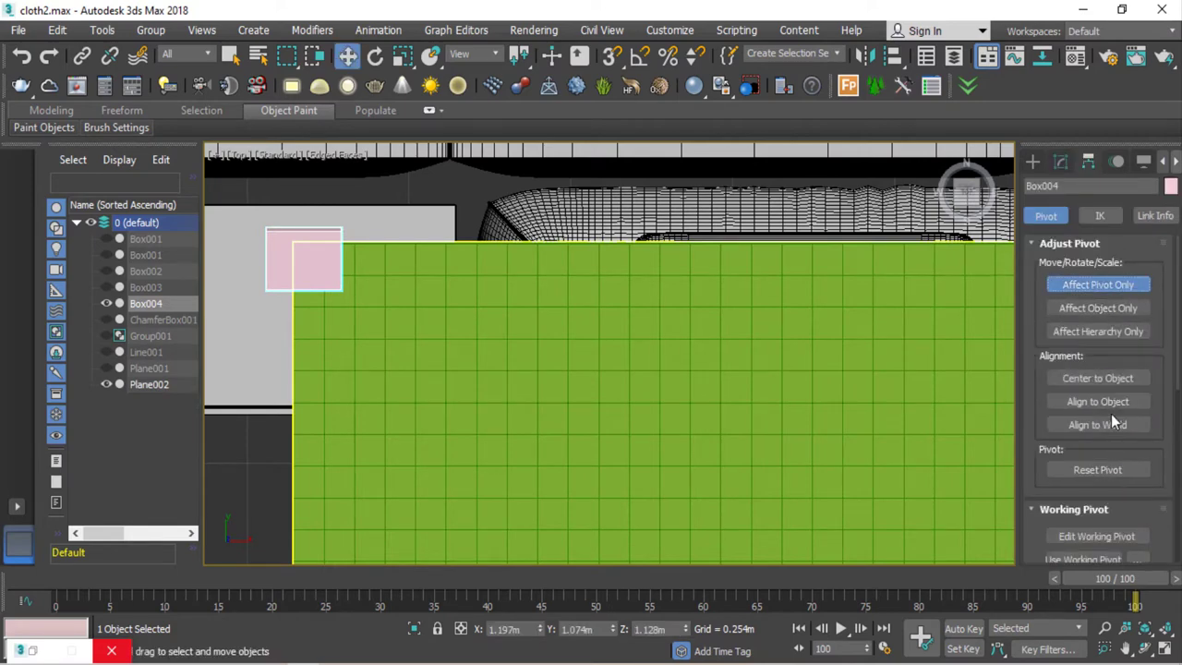
pyautogui.click(1124, 379)
pyautogui.scroll(-1, 668, 338)
pyautogui.scroll(-1, 578, 322)
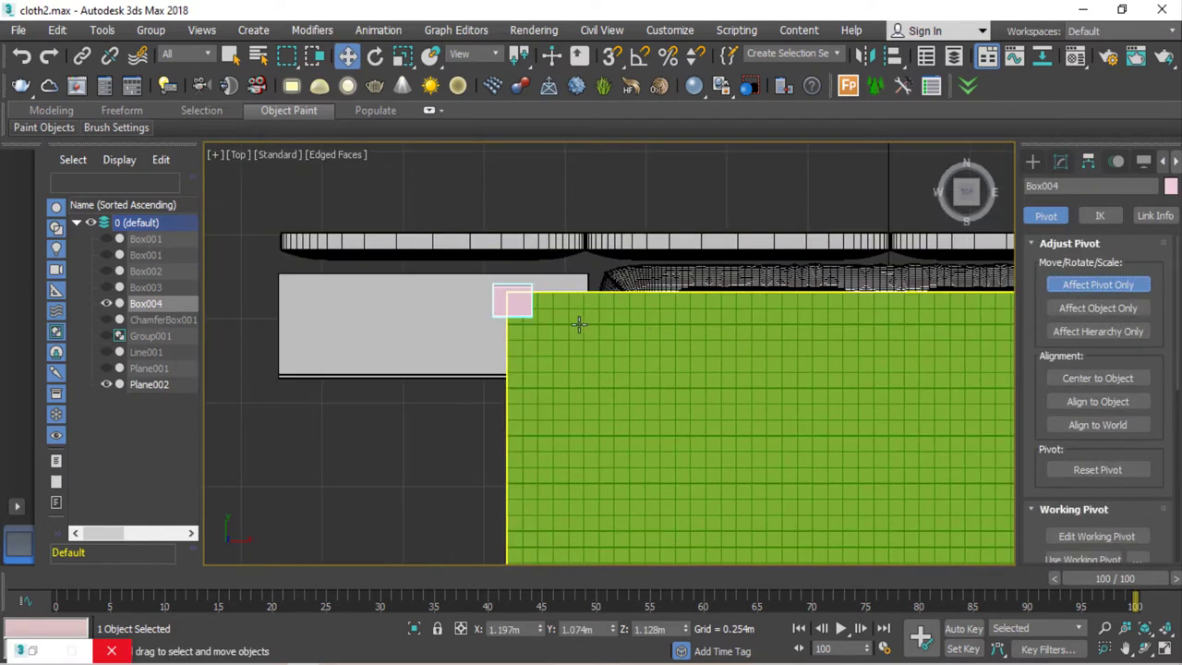
pyautogui.scroll(-1, 579, 323)
pyautogui.click(1112, 381)
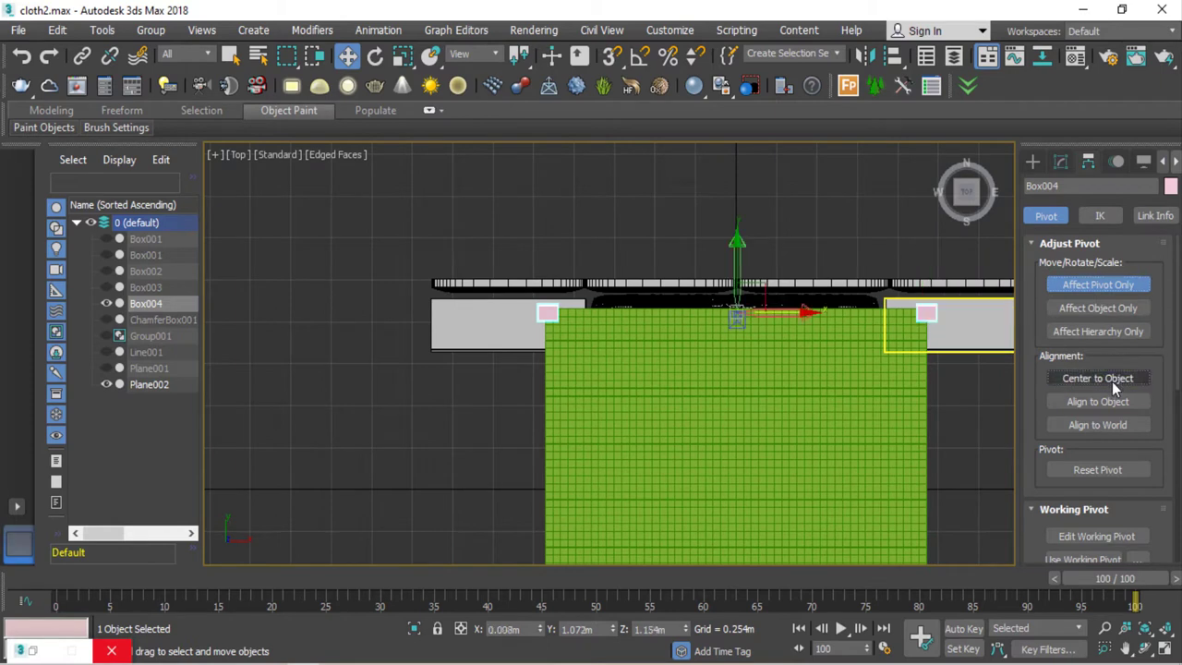
# Step: Turn off Affect Pivot Only, return to the Create panel, and deselect Box004
pyautogui.click(1101, 286)
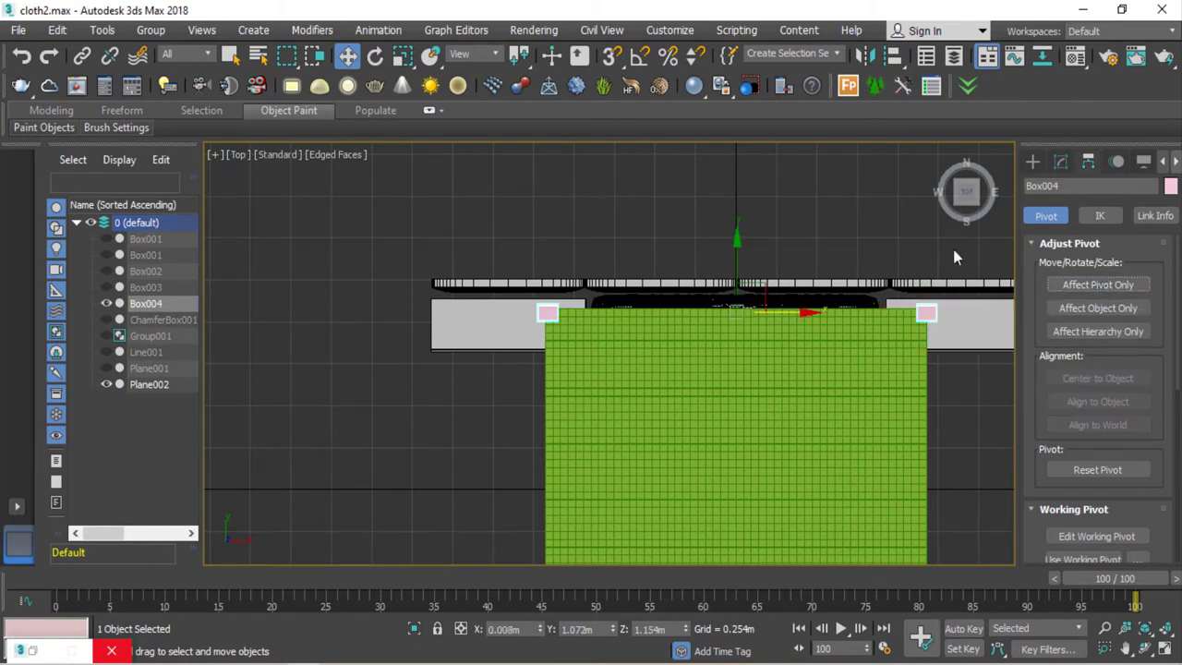
pyautogui.click(1034, 162)
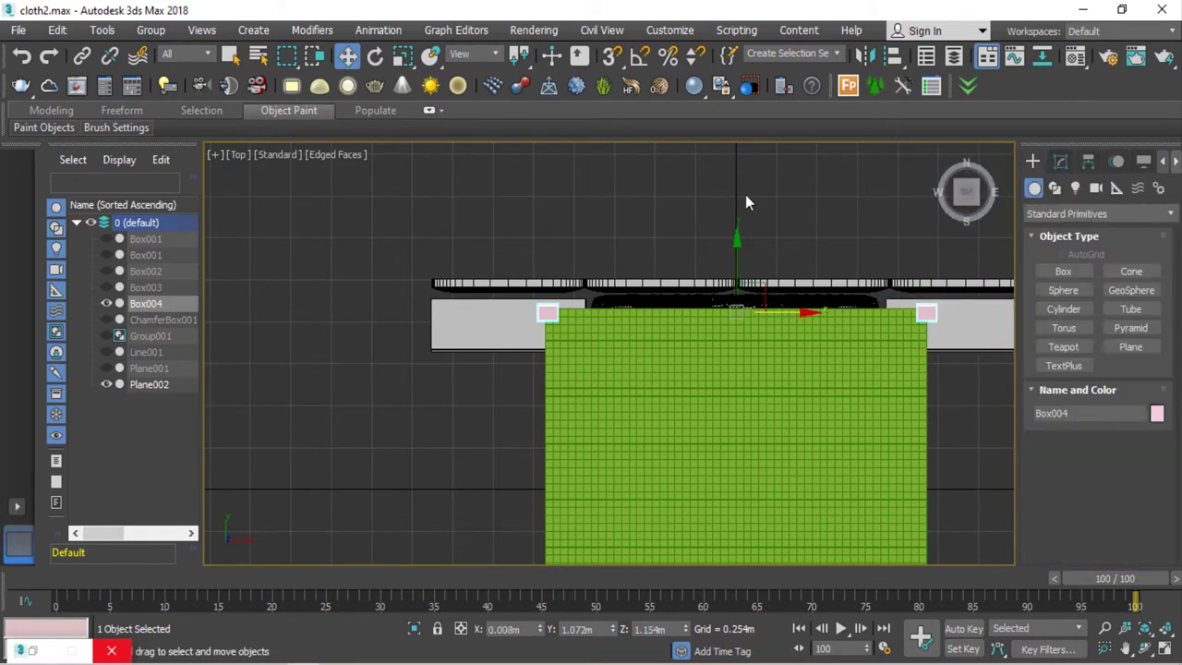
pyautogui.click(743, 194)
# Step: Select Plane002 and Box004, frame them, and isolate the selection
pyautogui.click(887, 414)
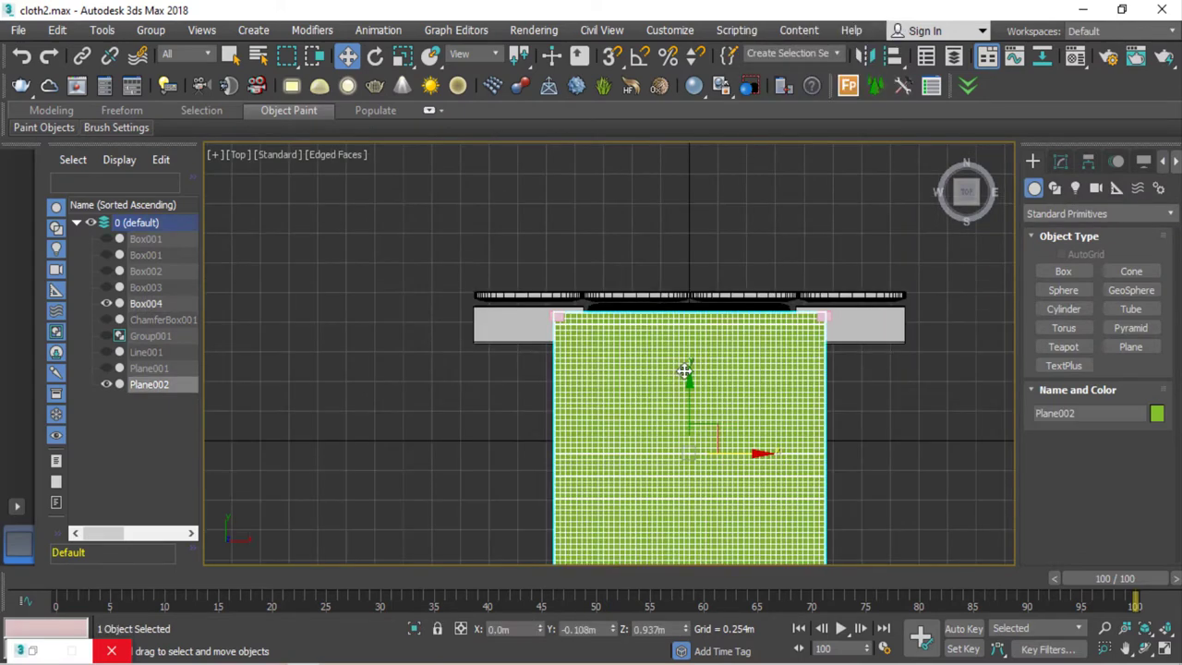
pyautogui.scroll(-2, 761, 404)
pyautogui.scroll(3, 761, 405)
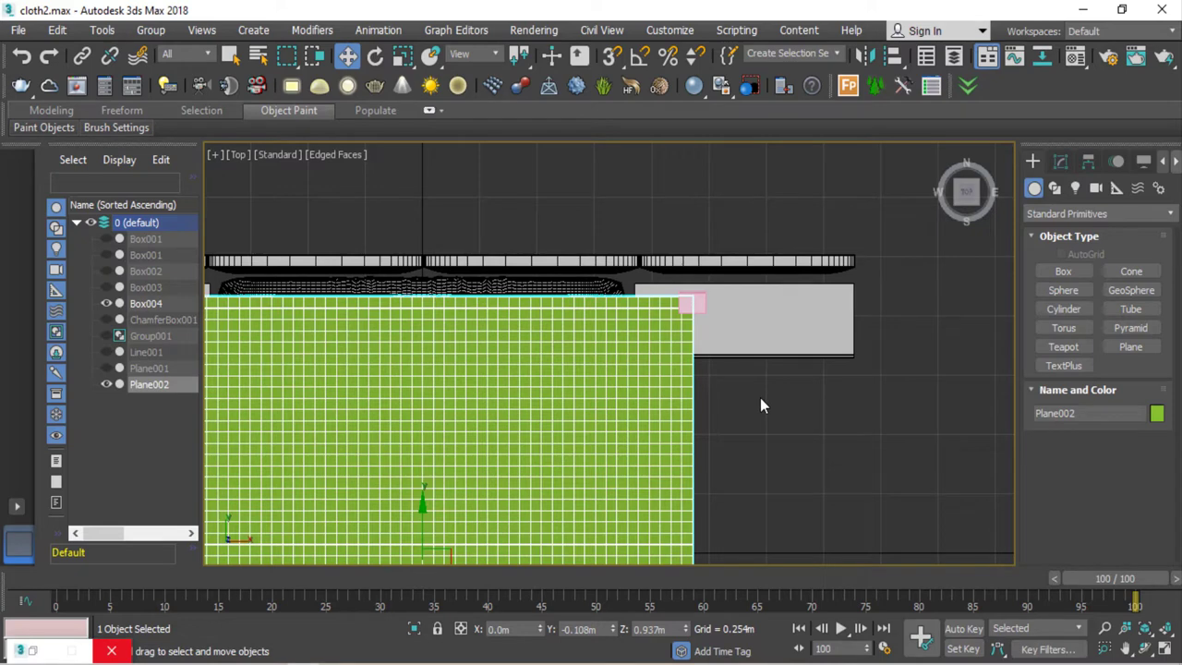
pyautogui.keyDown('ctrl'); pyautogui.click(699, 298); pyautogui.keyUp('ctrl')
pyautogui.press('z')
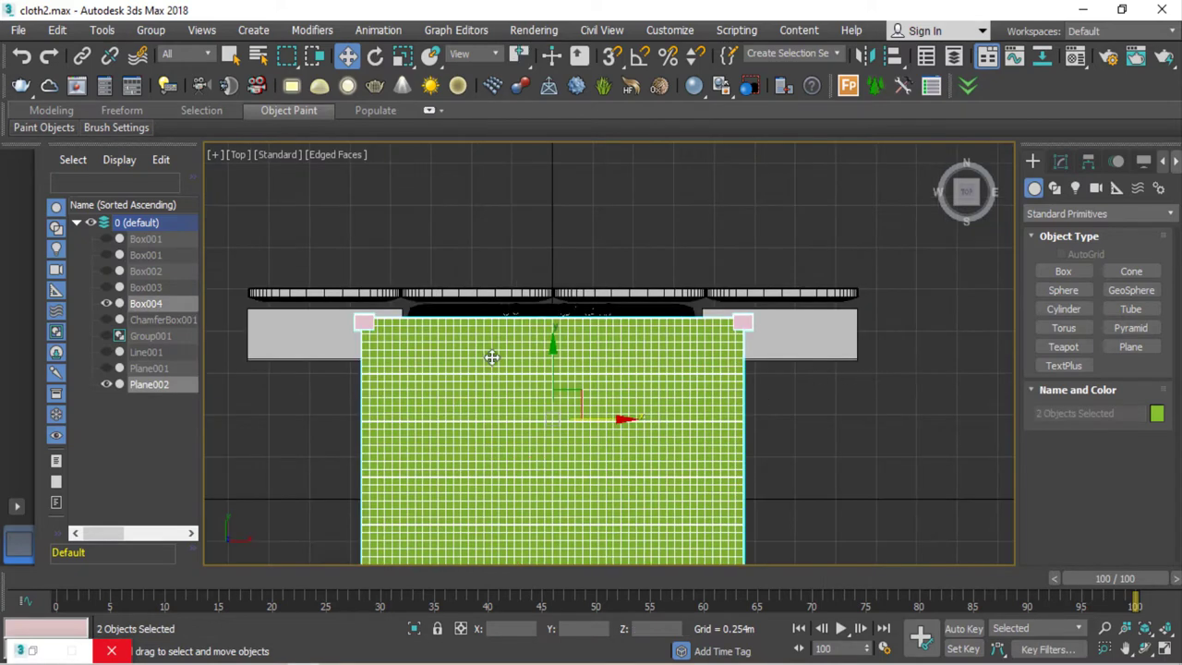
pyautogui.scroll(2, 345, 319)
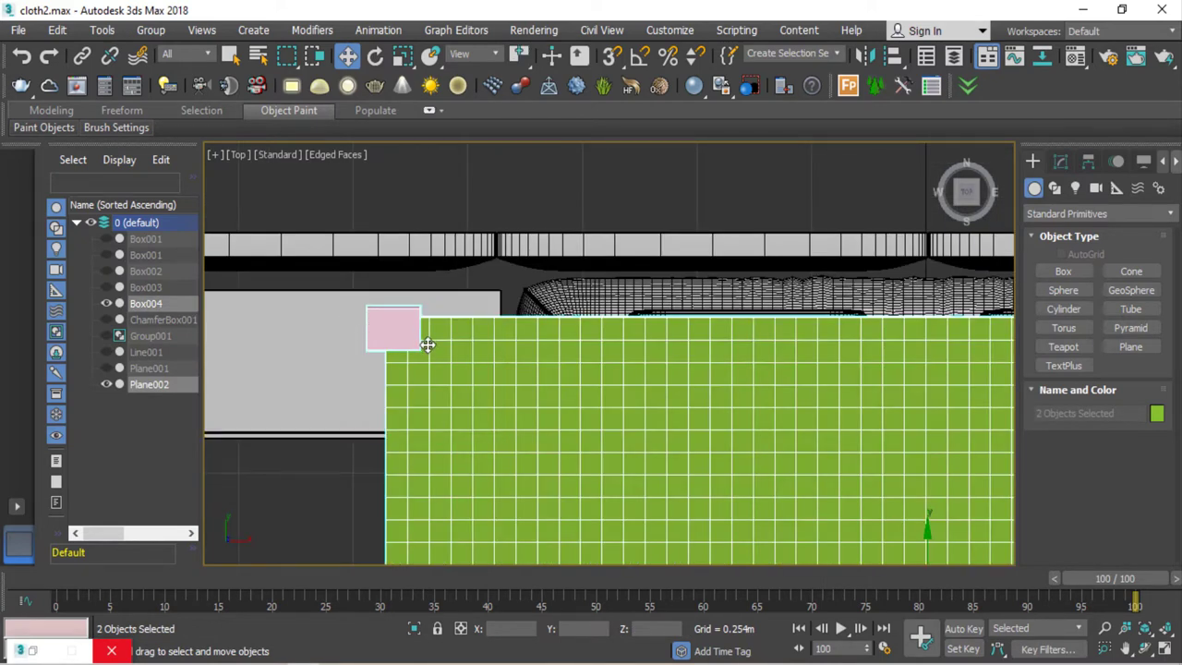
pyautogui.click(414, 630)
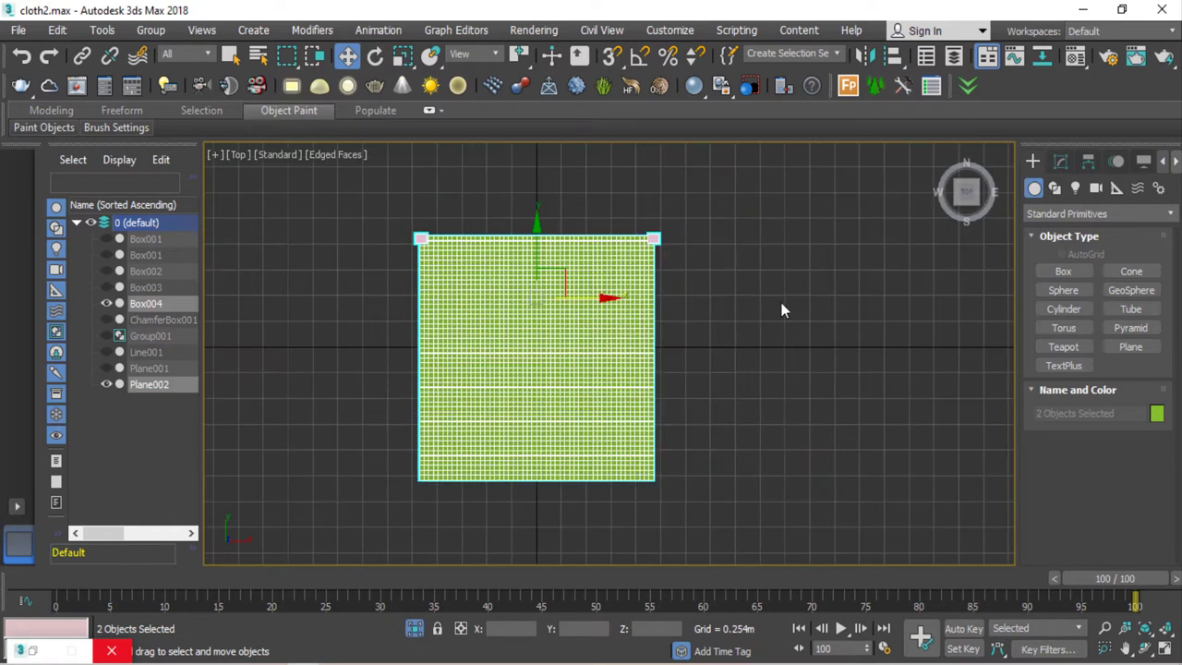
# Step: Switch the view to wireframe and reselect Plane002 to edit its Cloth modifier
pyautogui.click(782, 309)
pyautogui.scroll(2, 537, 231)
pyautogui.moveTo(537, 231); pyautogui.dragTo(549, 375, button='middle')
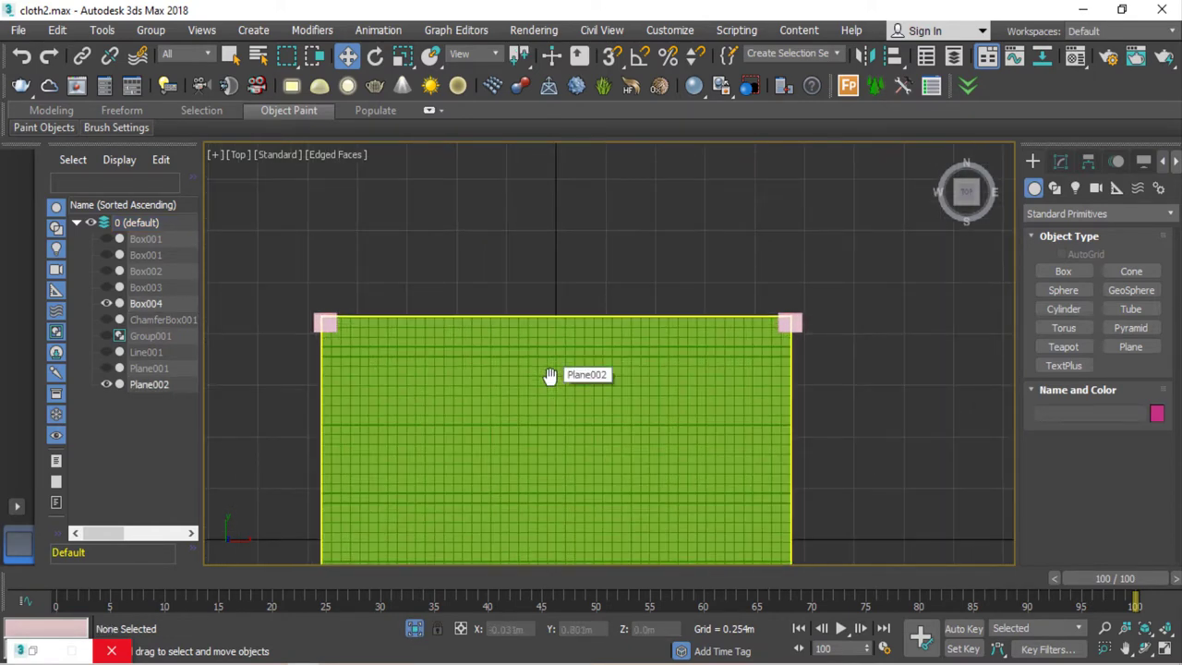
pyautogui.press('F3')
pyautogui.click(685, 364)
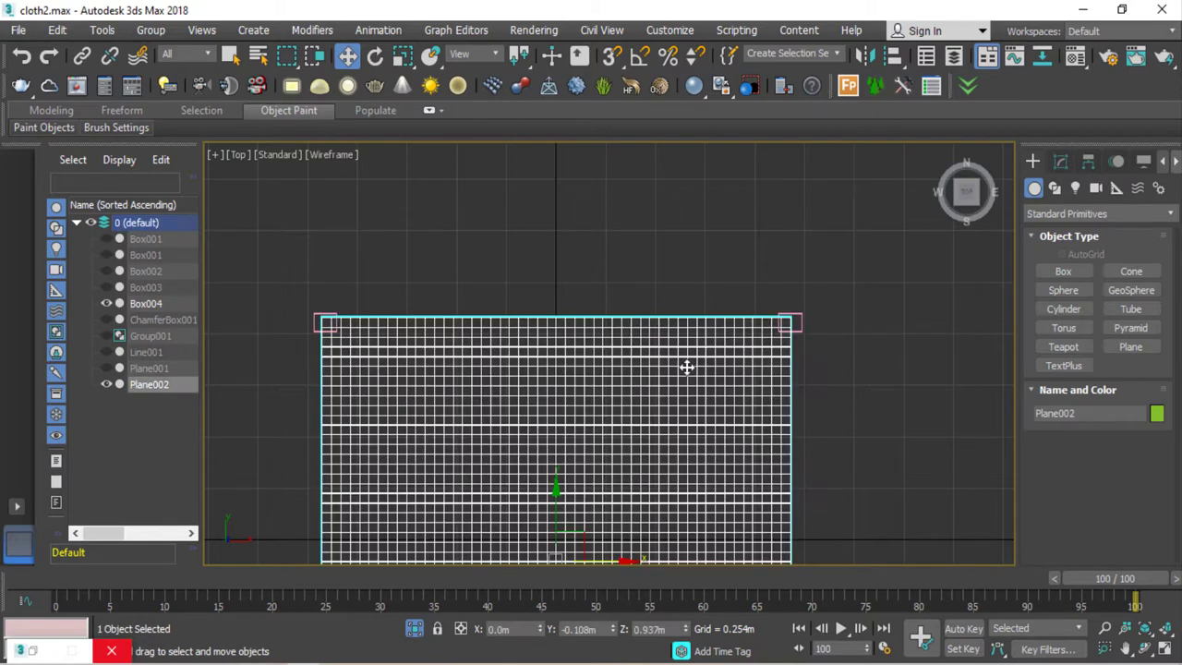
pyautogui.click(1064, 161)
# Step: At the Cloth modifier's Group level, box-select the plane's two top corner vertices
pyautogui.click(1051, 309)
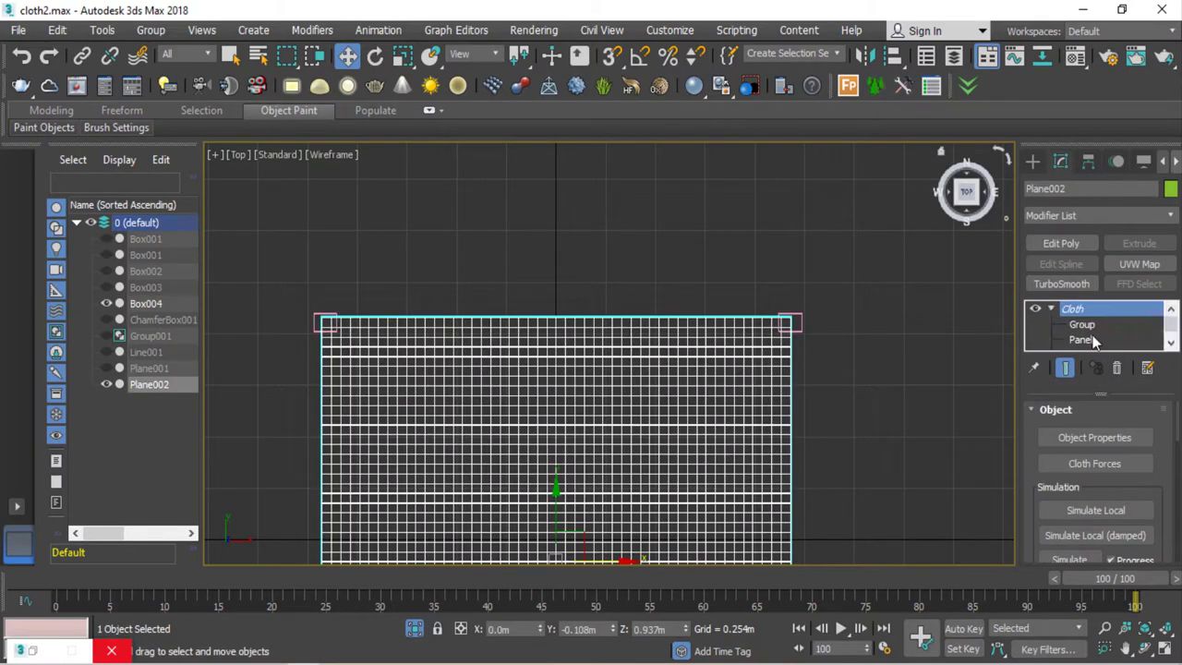
pyautogui.click(1087, 326)
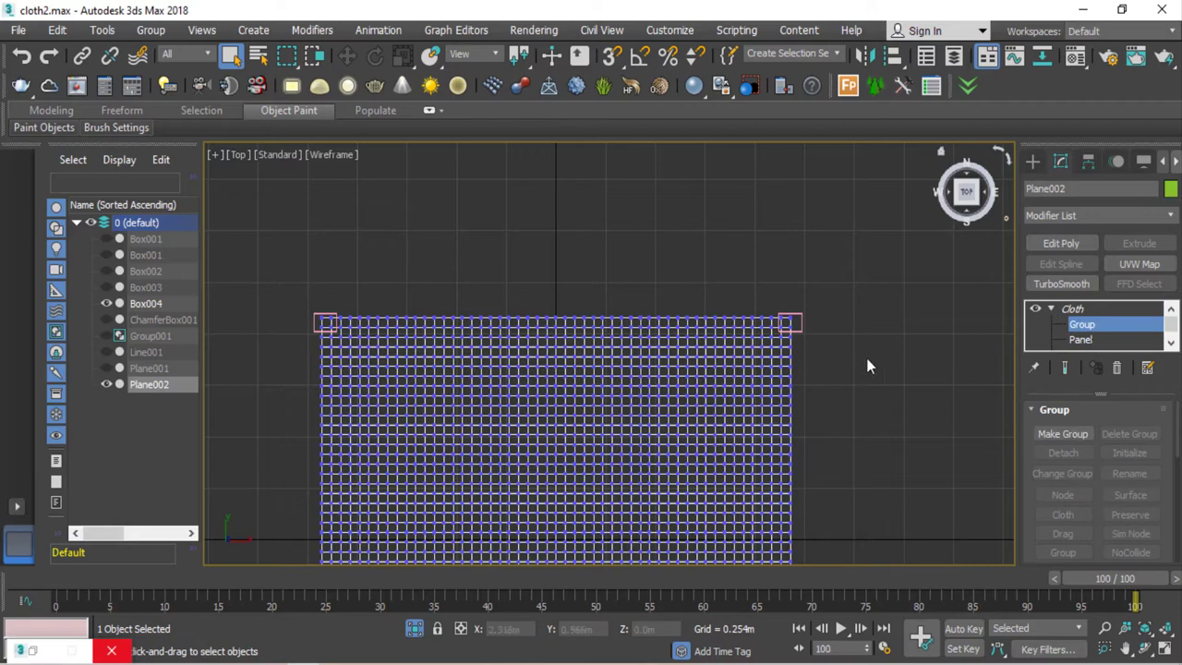
pyautogui.scroll(5, 785, 328)
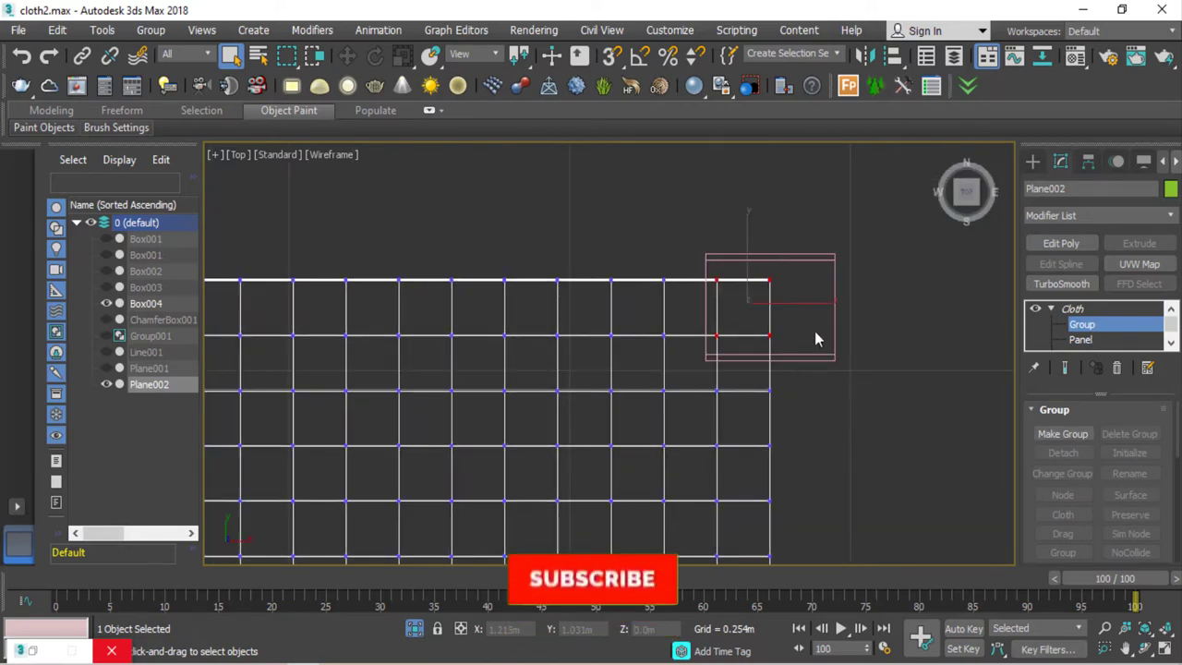
pyautogui.scroll(-4, 812, 331)
pyautogui.scroll(-2, 591, 304)
pyautogui.moveTo(567, 243); pyautogui.dragTo(659, 257, button='middle')
pyautogui.scroll(3, 386, 308)
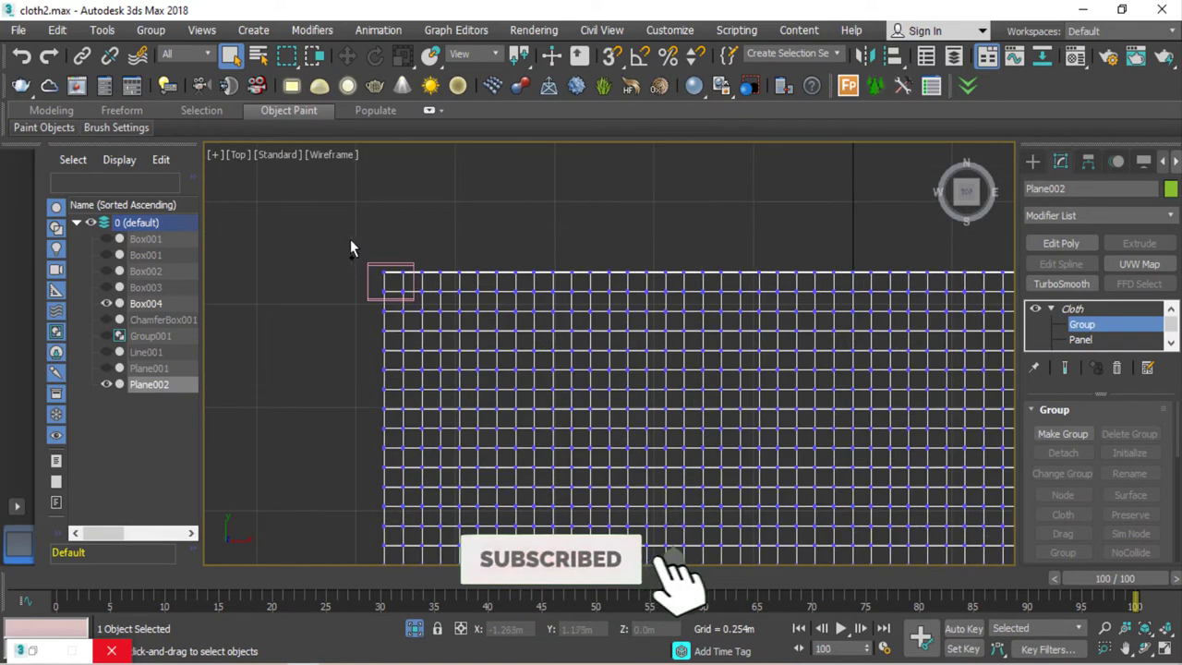
pyautogui.moveTo(350, 240); pyautogui.dragTo(409, 297)
pyautogui.scroll(-3, 468, 271)
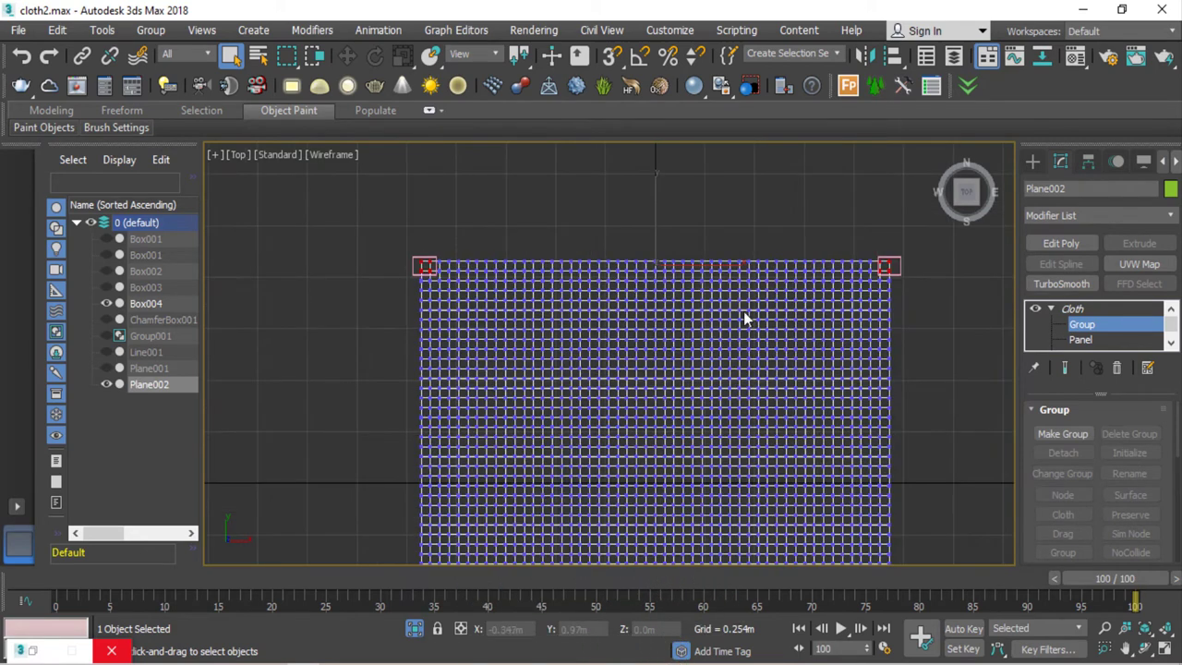
pyautogui.moveTo(927, 369); pyautogui.dragTo(887, 369, button='middle')
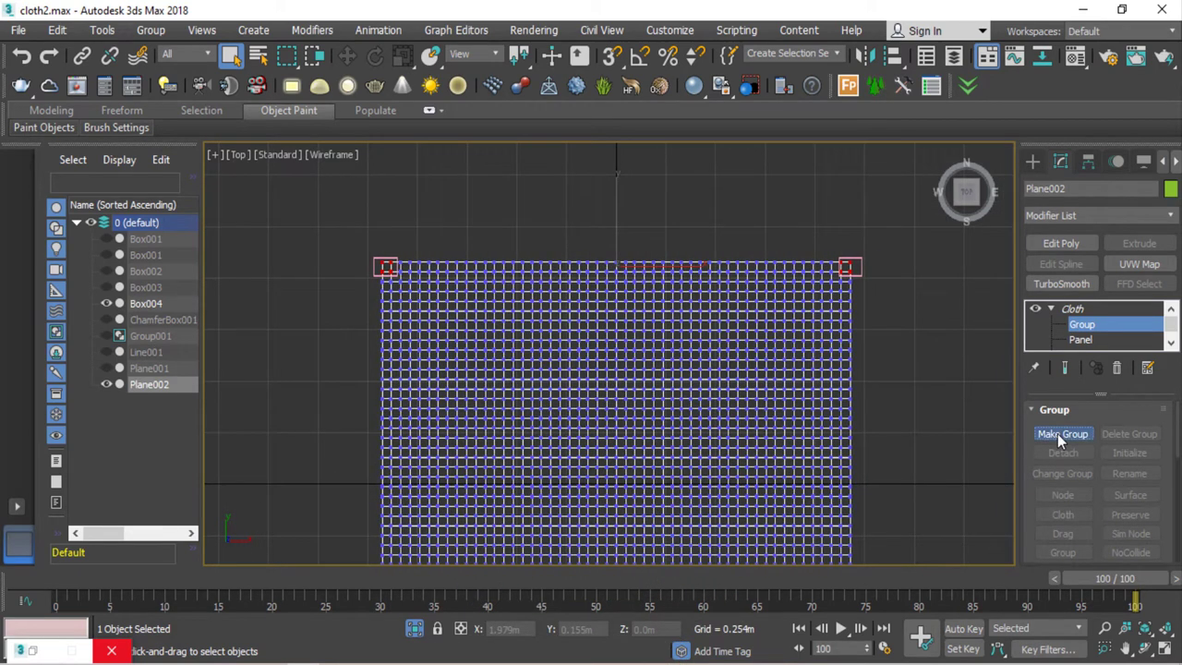
# Step: Make the corners into Group001 and attach it as a node to Box004
pyautogui.click(1060, 434)
pyautogui.click(539, 367)
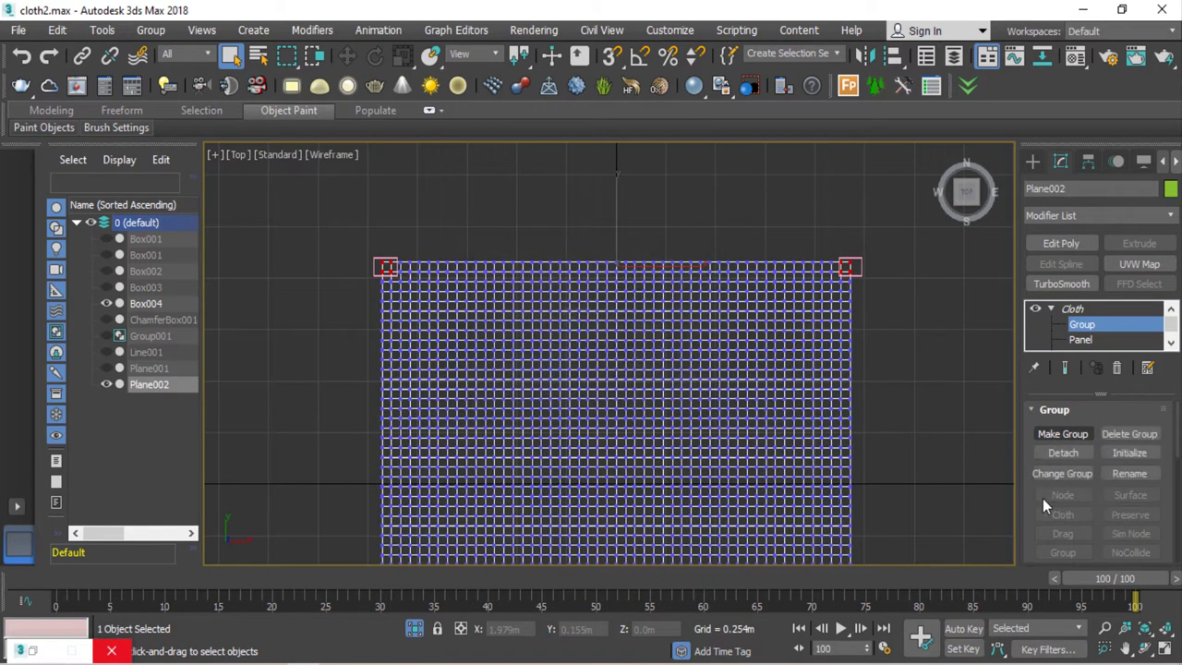
pyautogui.moveTo(1026, 494); pyautogui.dragTo(1036, 369)
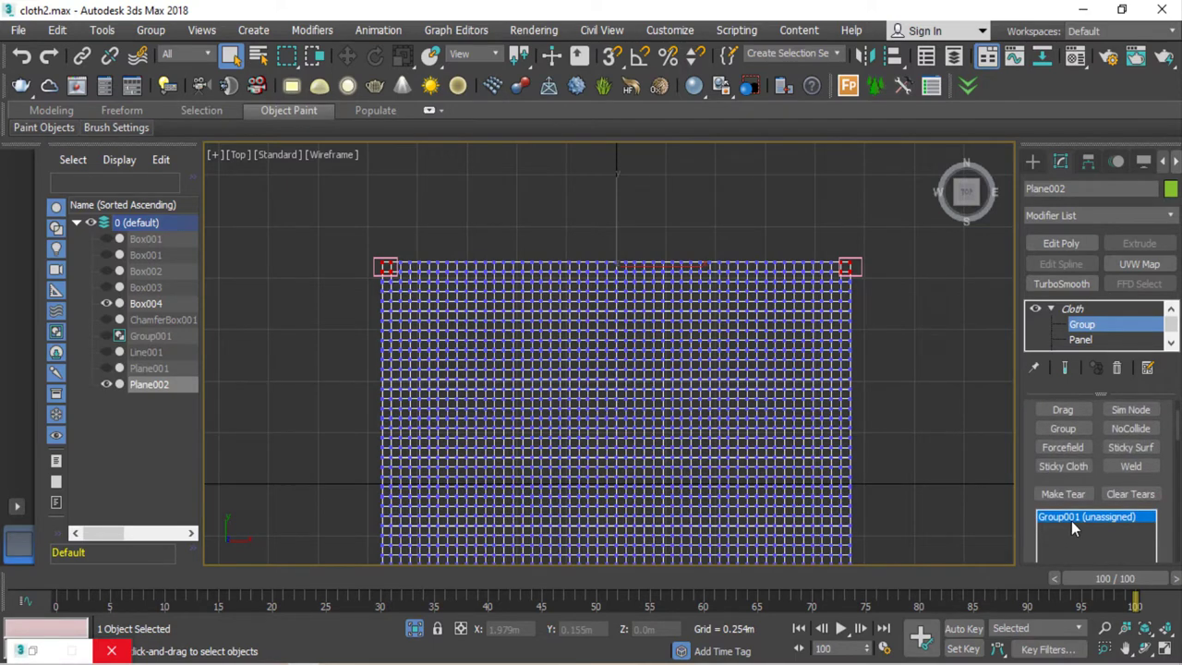
pyautogui.moveTo(1028, 424); pyautogui.dragTo(1031, 484)
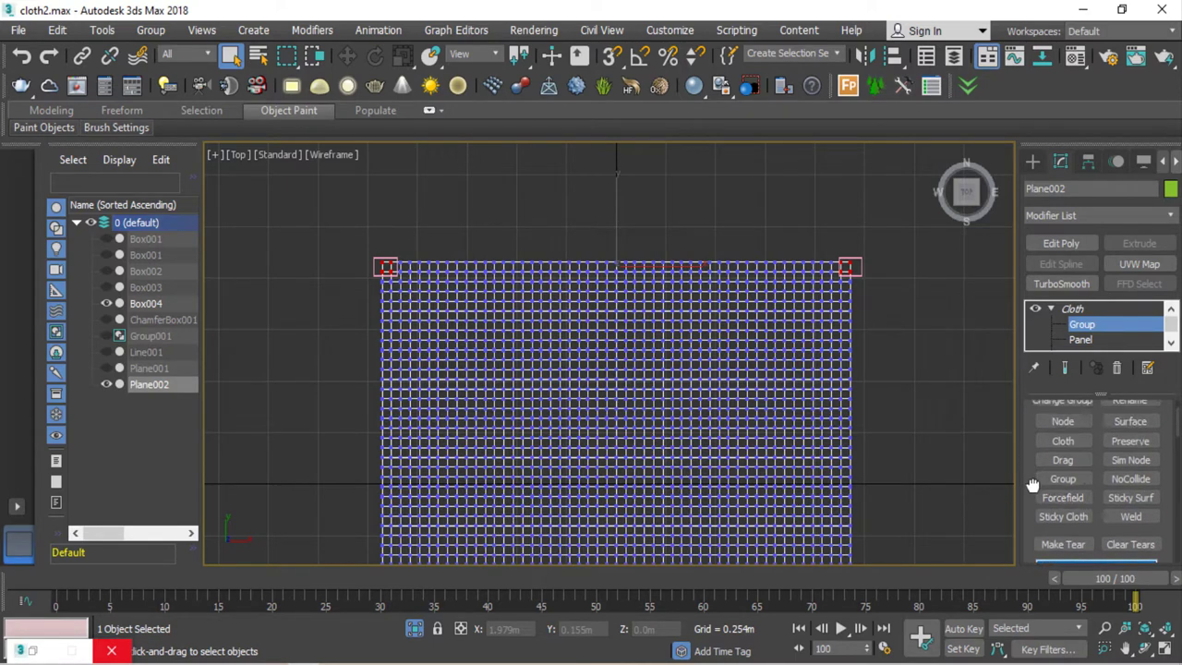
pyautogui.click(1072, 434)
pyautogui.click(864, 263)
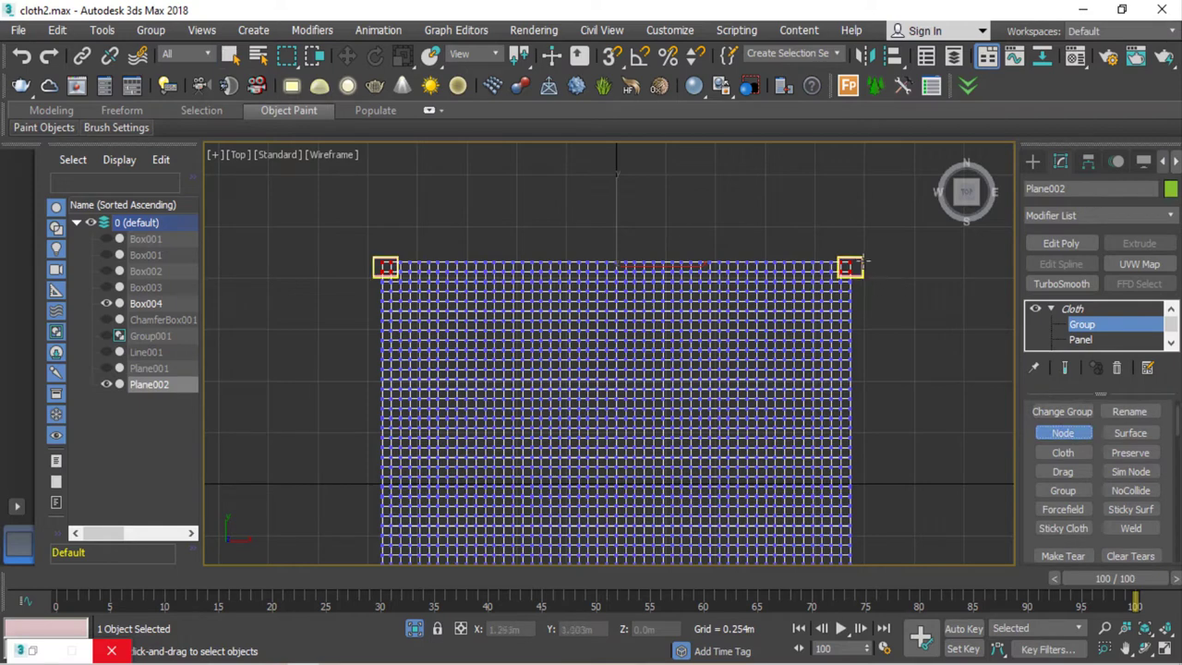
pyautogui.rightClick(863, 262)
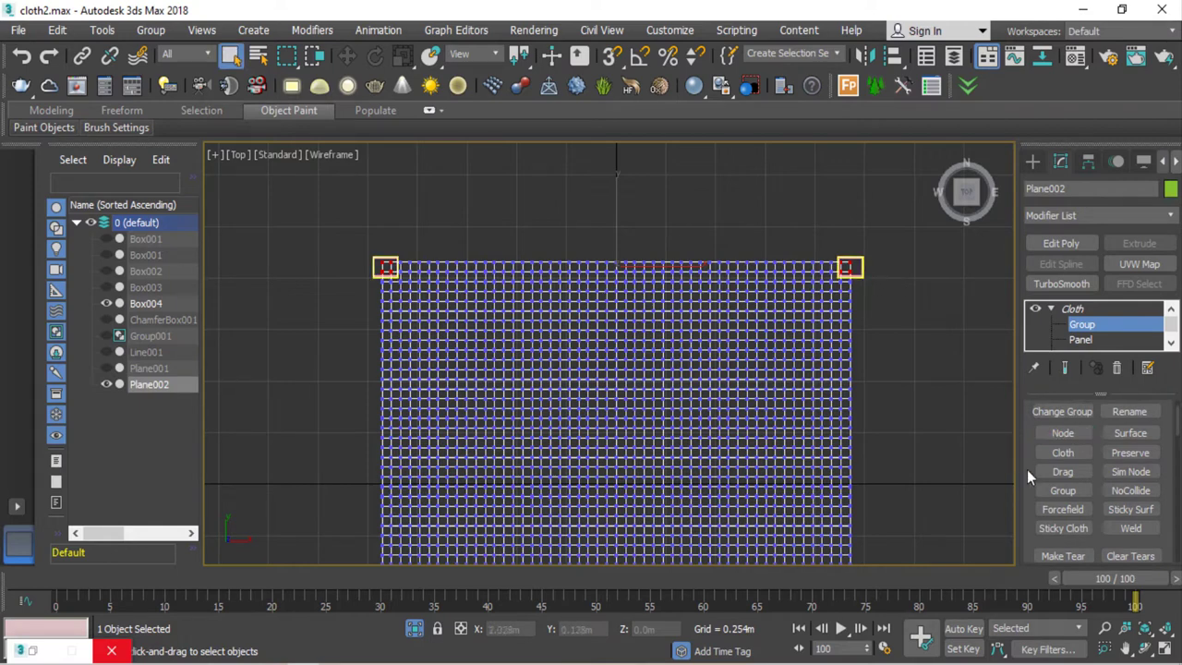
# Step: Use the viewport context menu, then deselect and reselect the cloth plane
pyautogui.scroll(-3, 1027, 469)
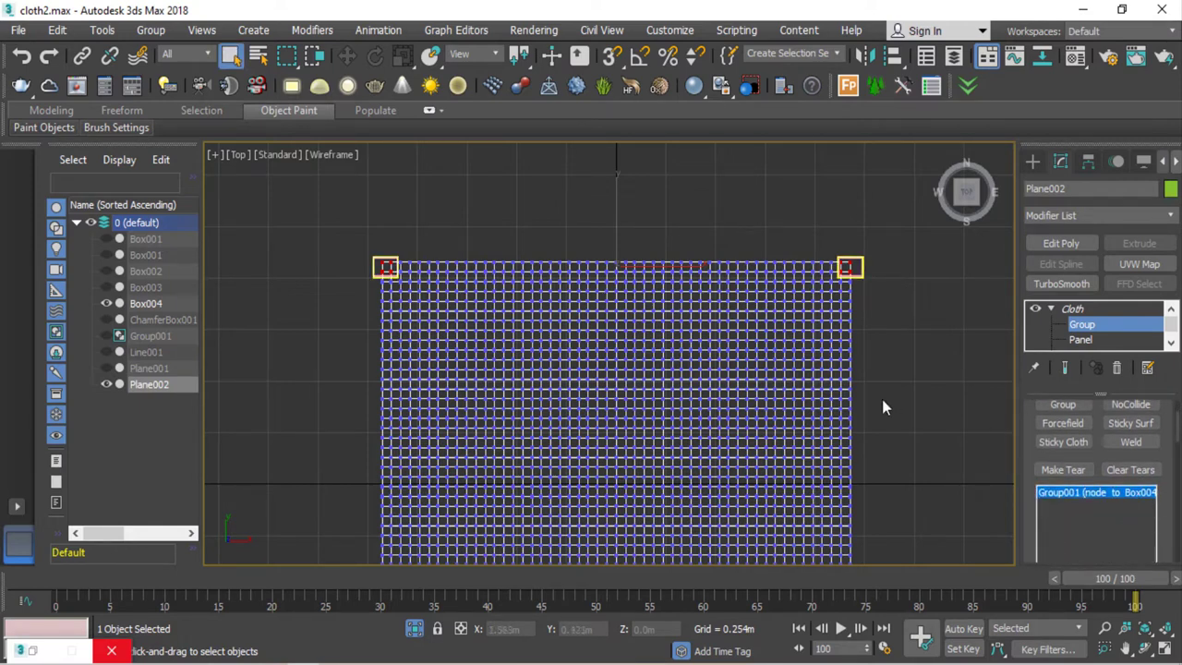
pyautogui.rightClick(910, 297)
pyautogui.click(791, 264)
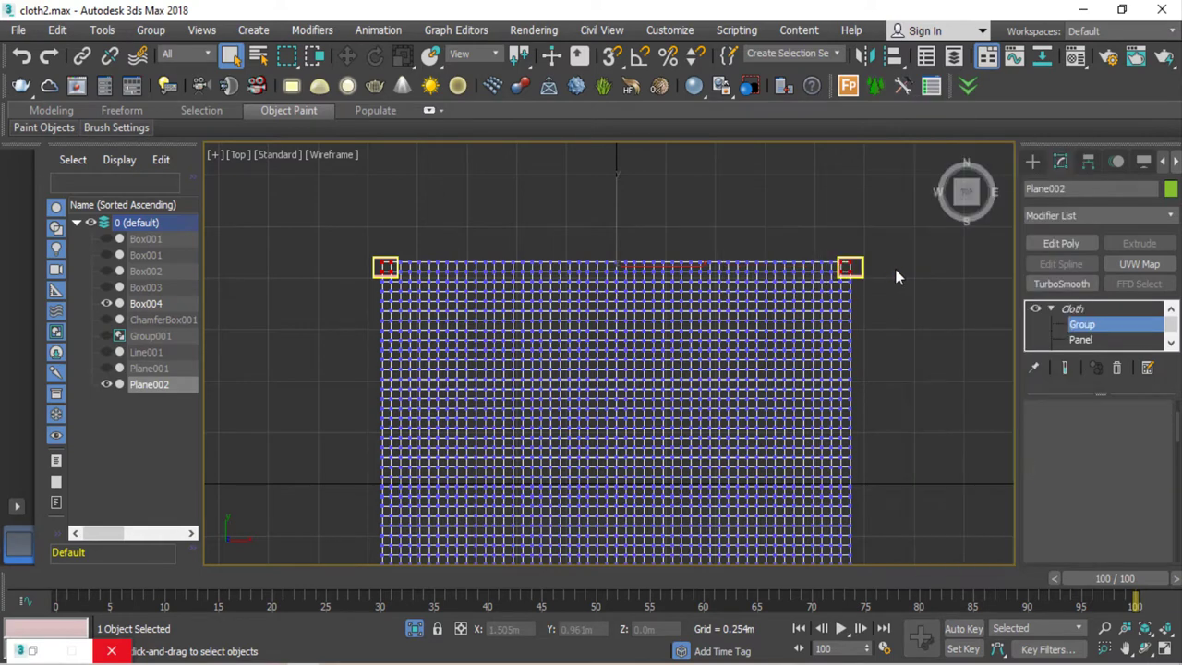
pyautogui.click(856, 333)
pyautogui.click(857, 333)
# Step: In the Left view with the bed unisolated, select Box004 and enable Auto Key at frame 0
pyautogui.press('l')
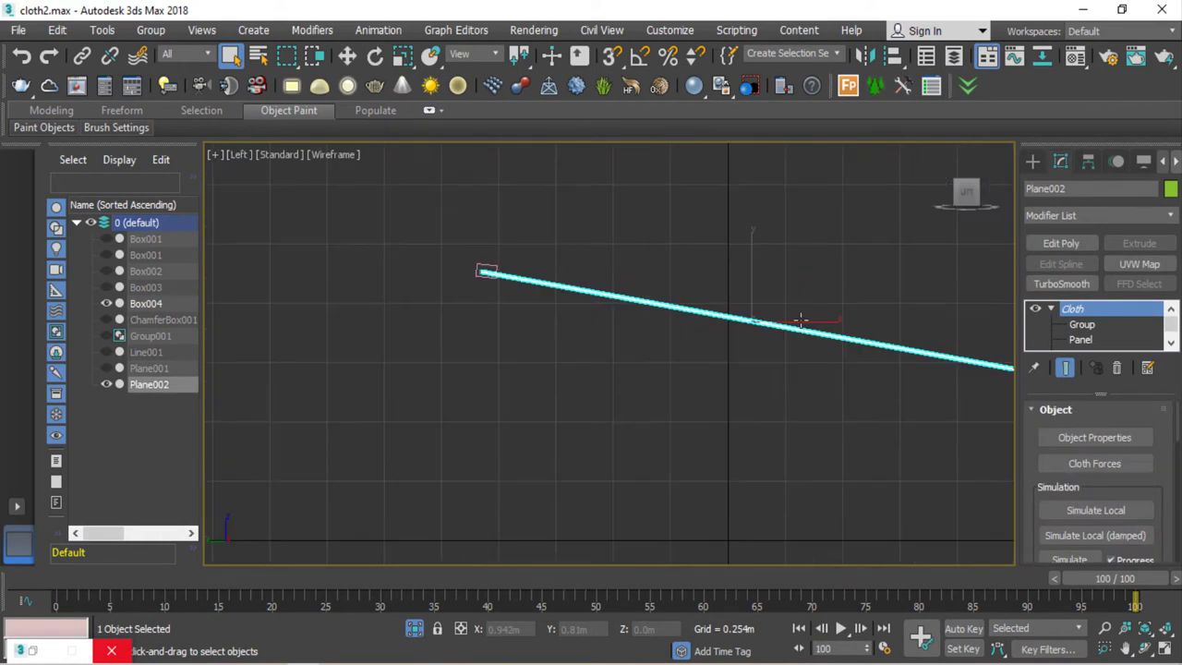
pyautogui.click(418, 635)
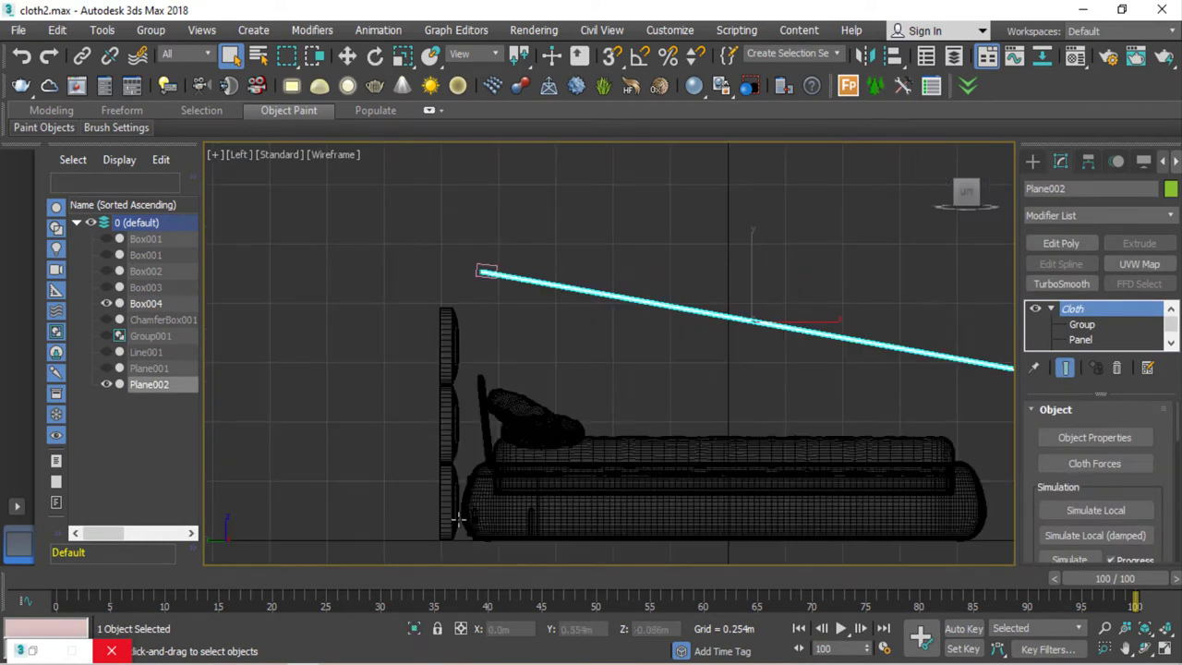
pyautogui.click(643, 376)
pyautogui.moveTo(734, 404); pyautogui.dragTo(645, 397, button='middle')
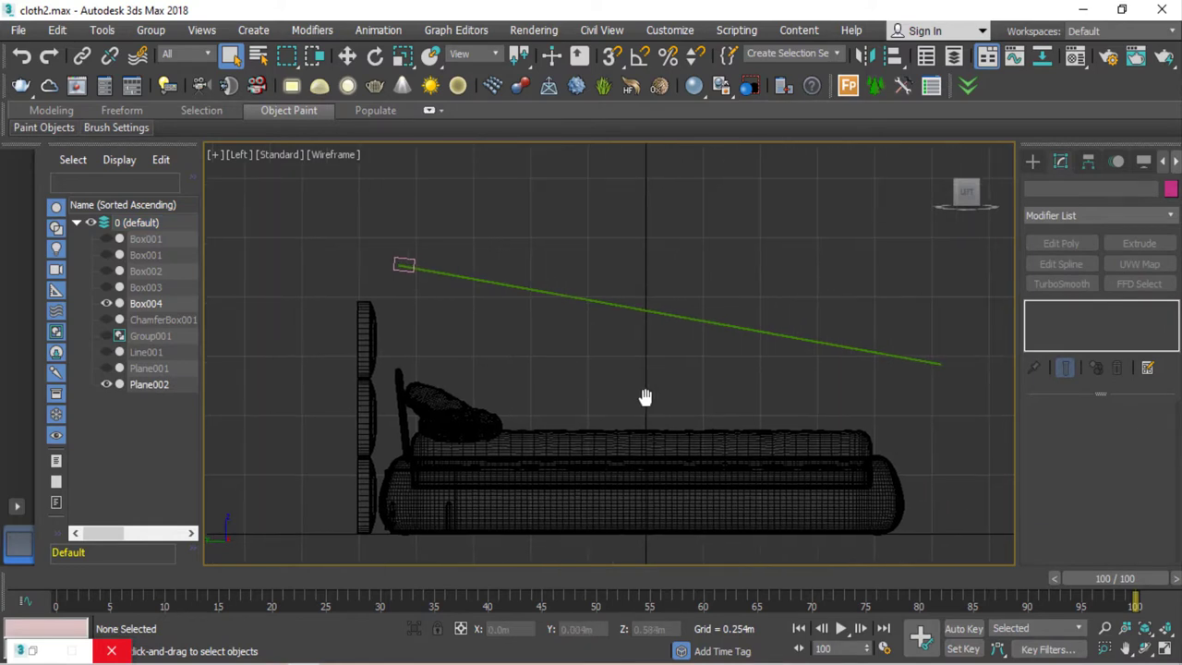
pyautogui.click(403, 266)
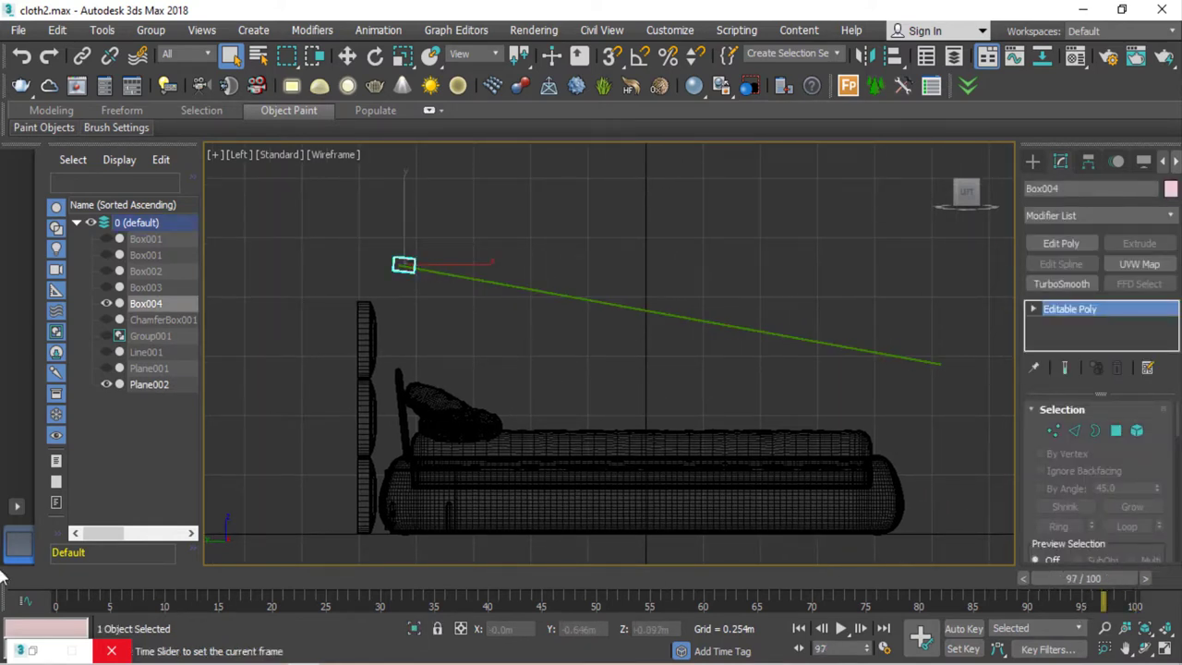
pyautogui.press('Home')
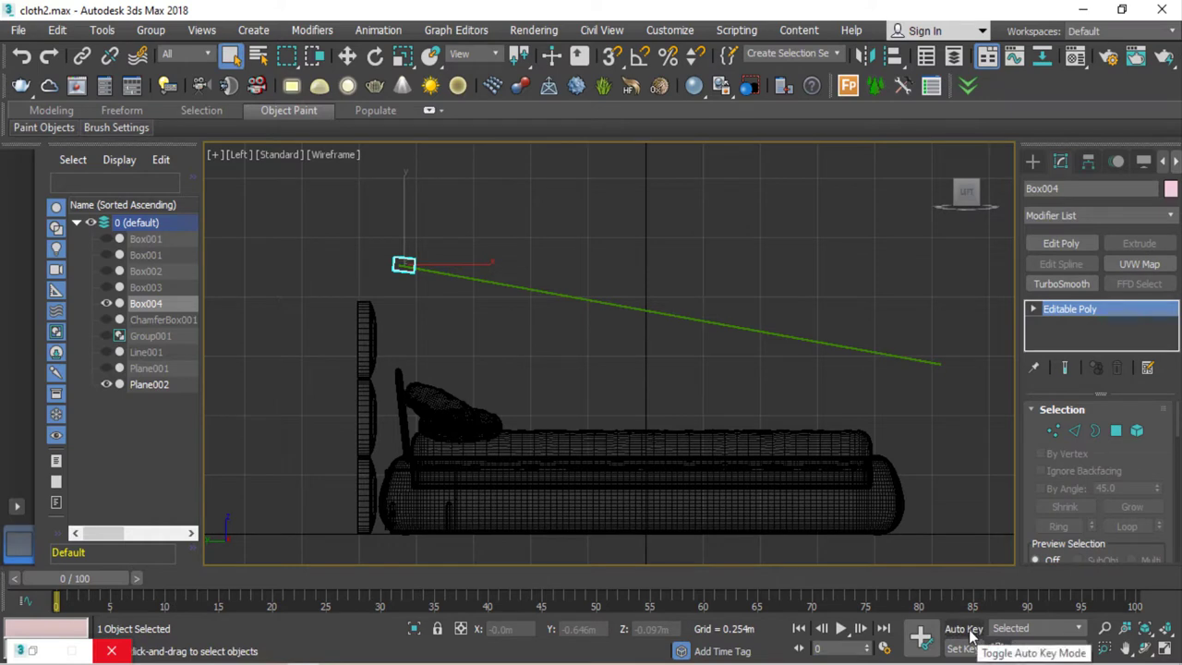
pyautogui.click(963, 629)
# Step: At frame 30, move Box004 to the right and rotate it about 90 degrees
pyautogui.moveTo(90, 580); pyautogui.dragTo(389, 579)
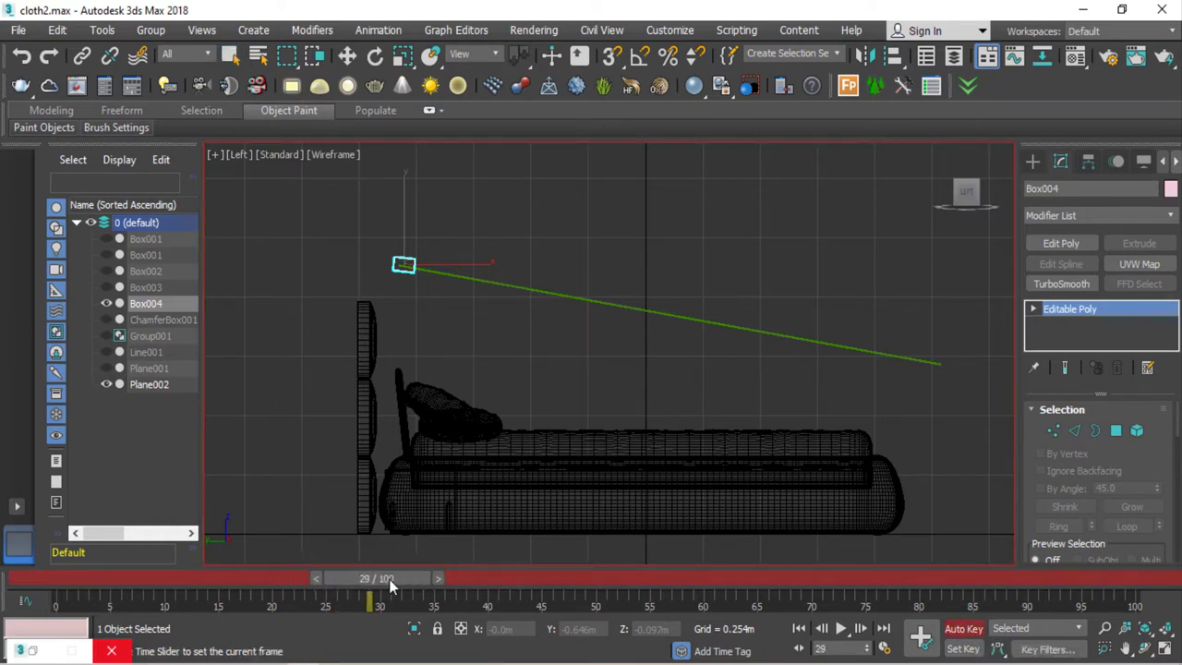
pyautogui.click(348, 57)
pyautogui.moveTo(460, 265); pyautogui.dragTo(774, 289)
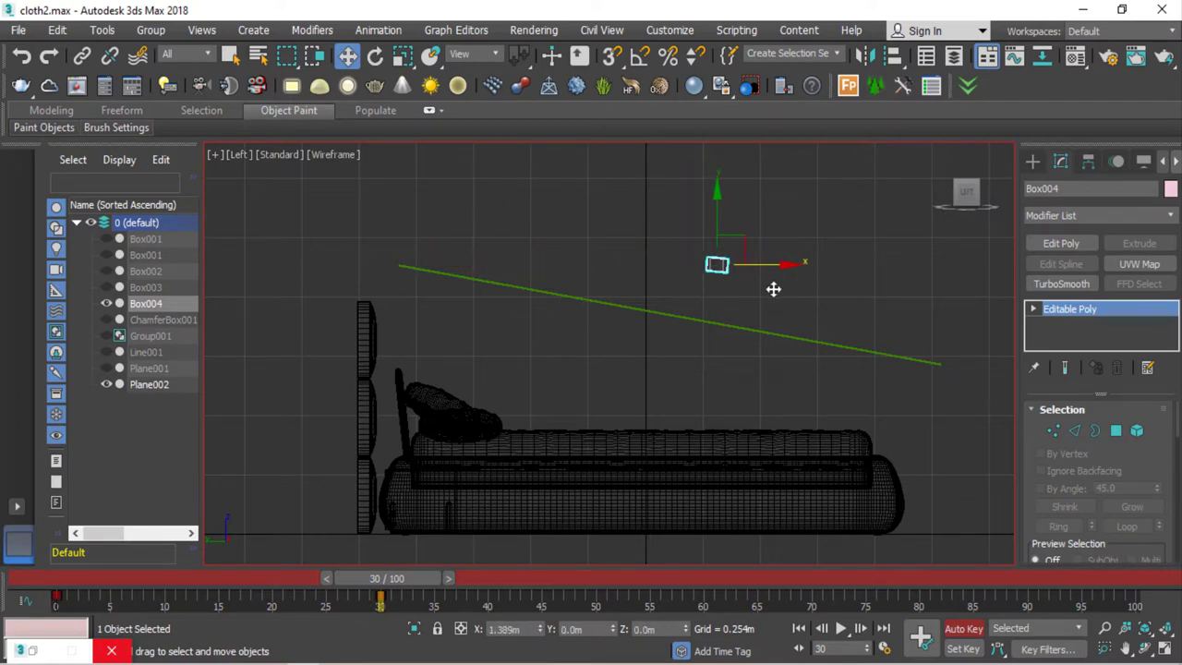
pyautogui.click(376, 58)
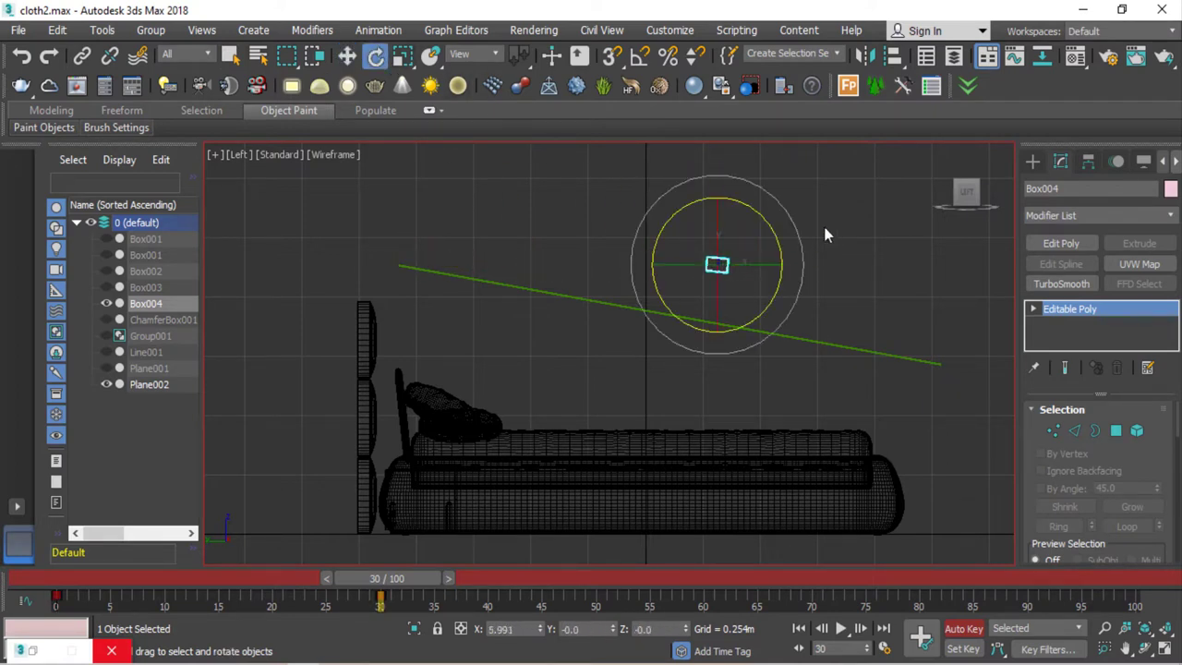
pyautogui.moveTo(767, 194); pyautogui.dragTo(864, 370)
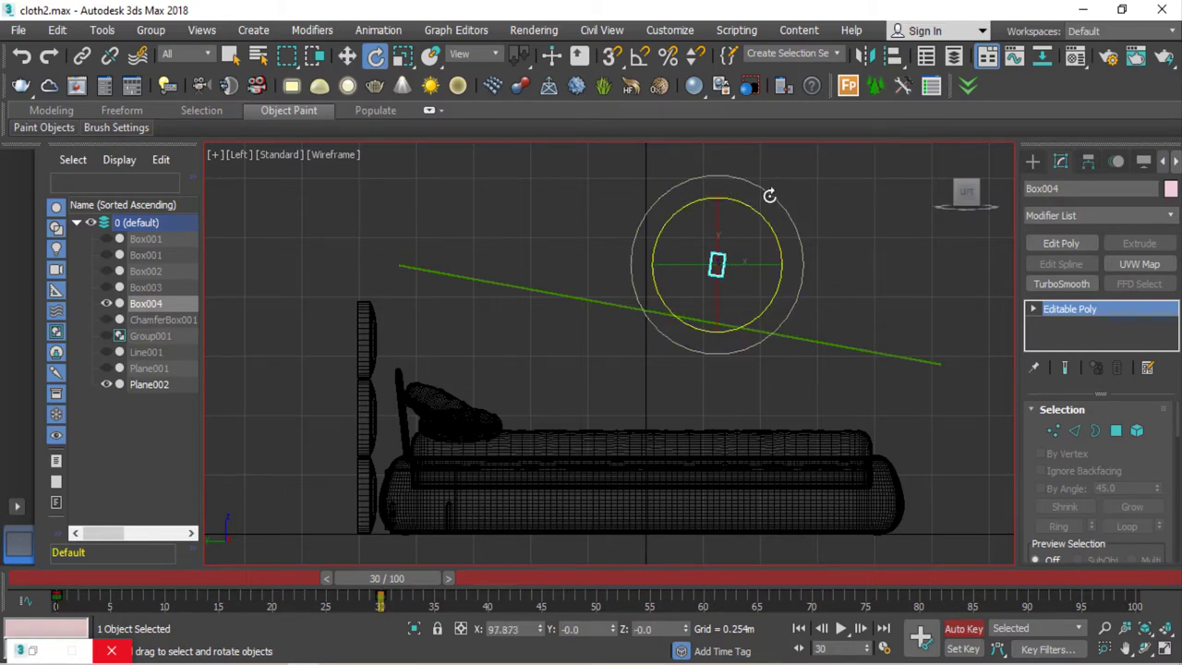
pyautogui.moveTo(769, 196); pyautogui.dragTo(804, 224)
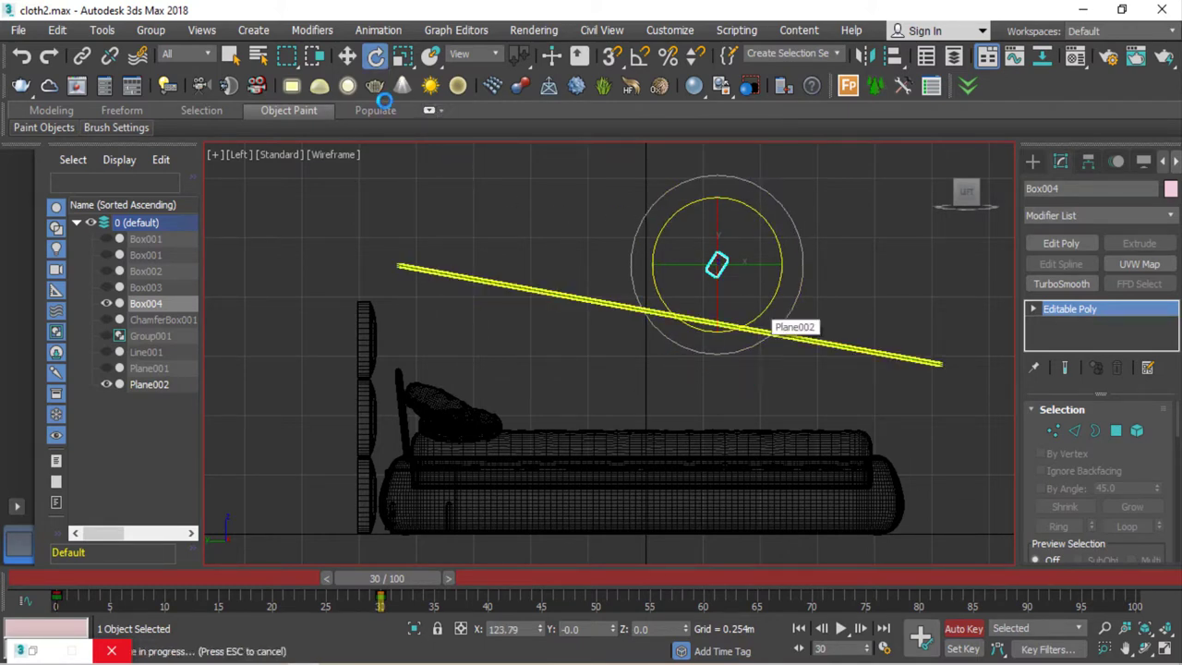
pyautogui.click(348, 56)
pyautogui.moveTo(768, 270); pyautogui.dragTo(812, 270)
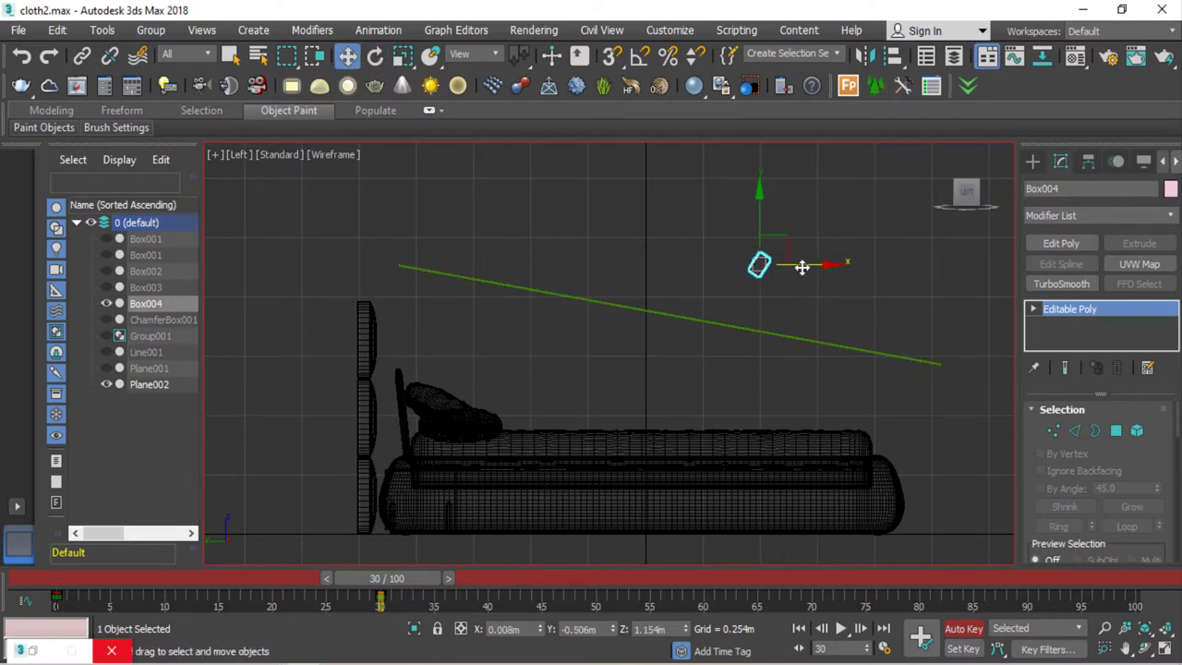
pyautogui.moveTo(804, 267); pyautogui.dragTo(797, 268)
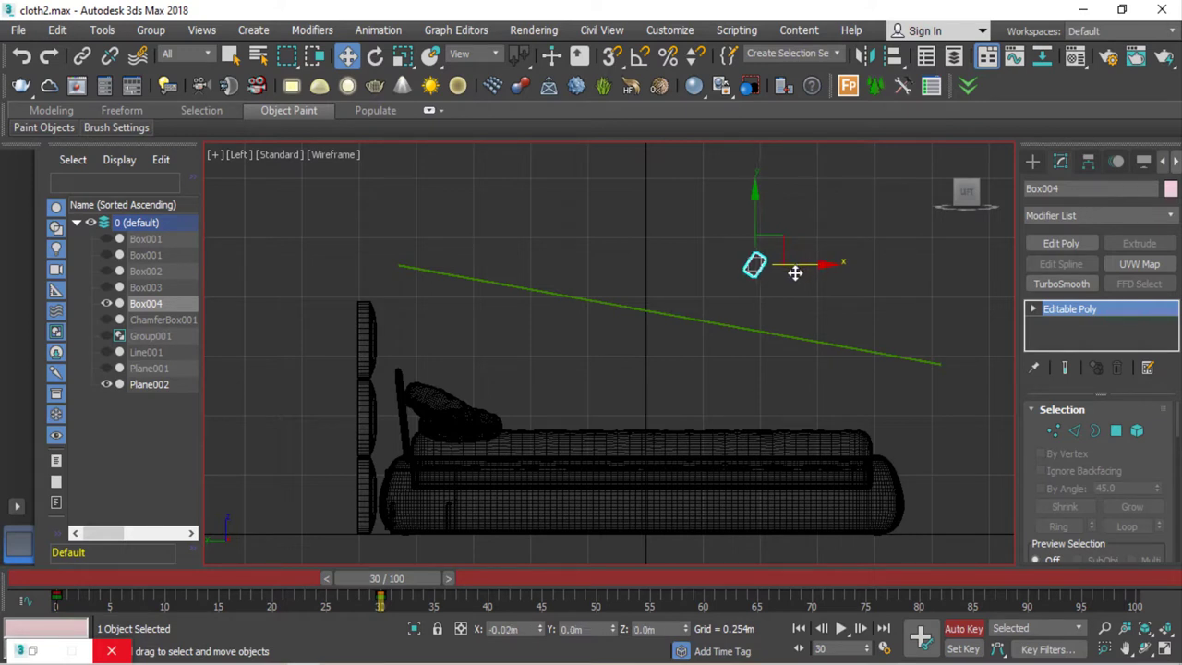
# Step: At frame 45, lower Box004 toward the bed
pyautogui.moveTo(395, 587); pyautogui.dragTo(639, 600)
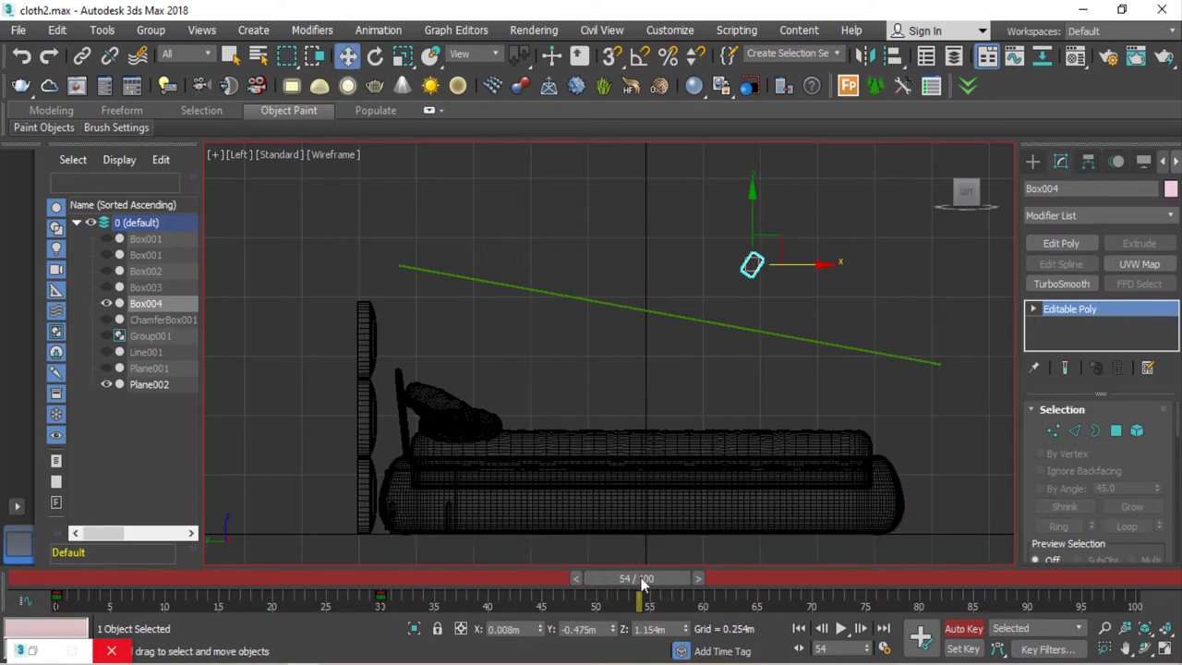
pyautogui.moveTo(644, 584); pyautogui.dragTo(548, 595)
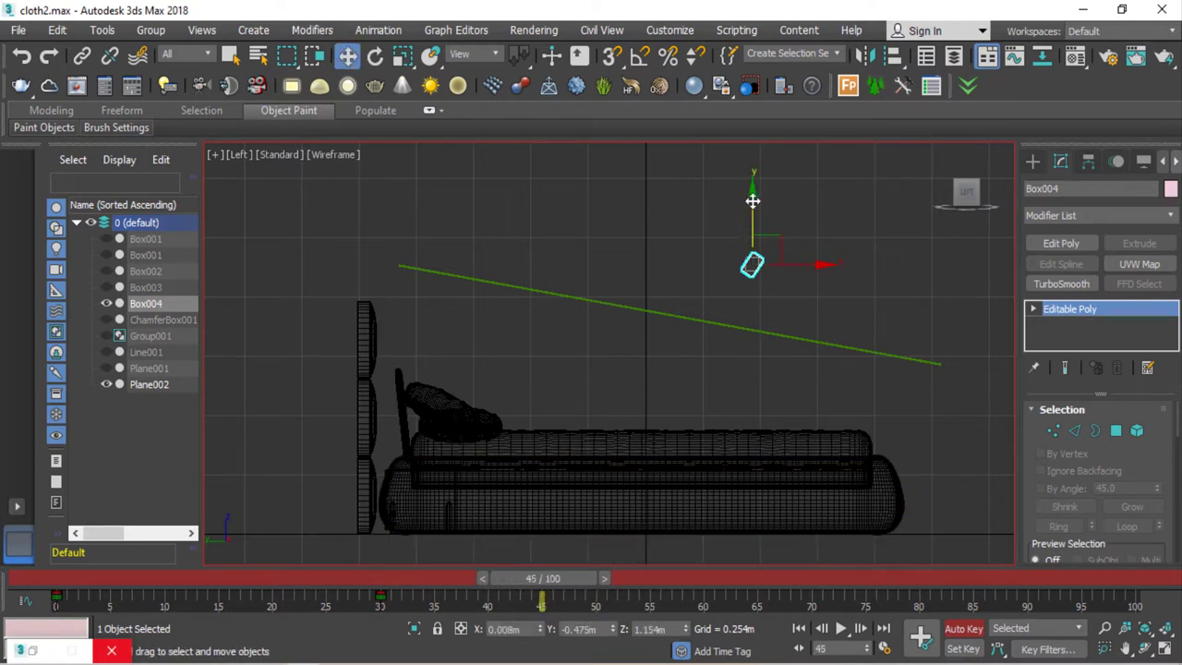
pyautogui.moveTo(753, 200); pyautogui.dragTo(739, 304)
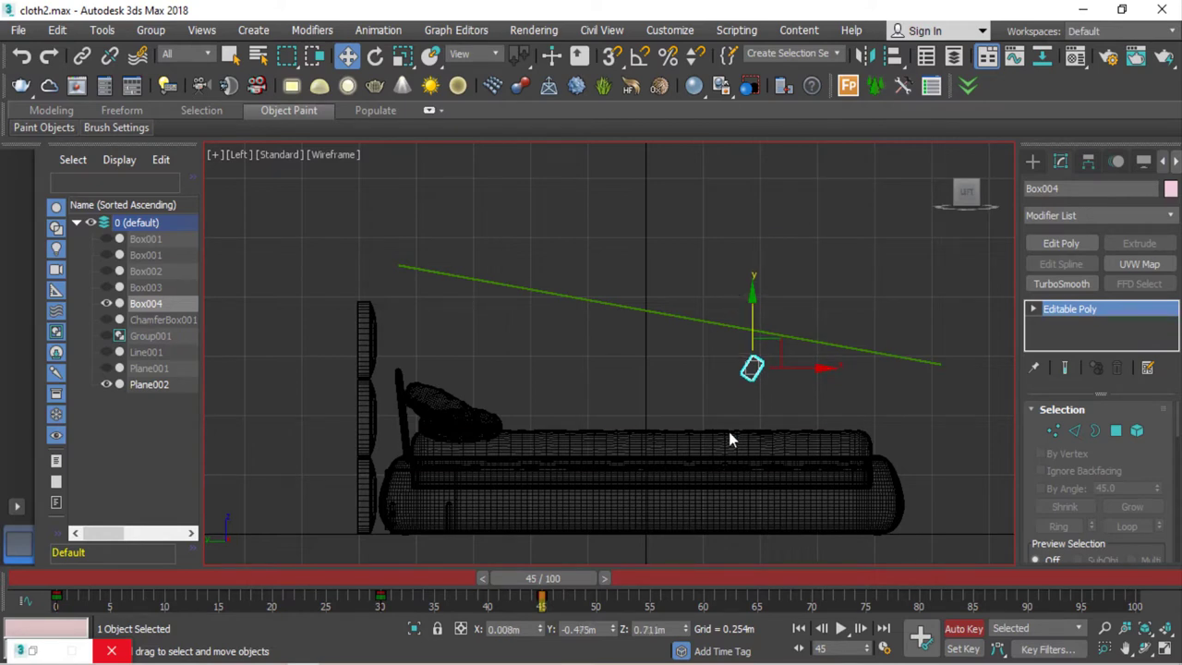
pyautogui.click(375, 56)
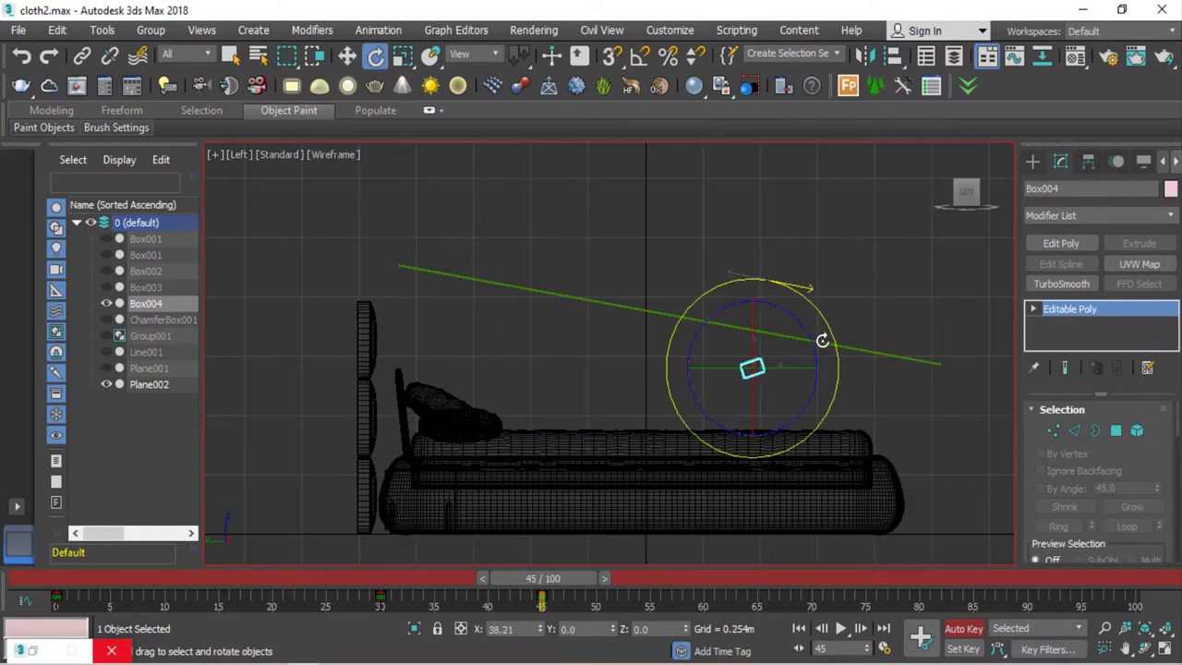
# Step: At frames 65 and 85, slide Box004 left along the bed and lower it further
pyautogui.moveTo(549, 579); pyautogui.dragTo(774, 579)
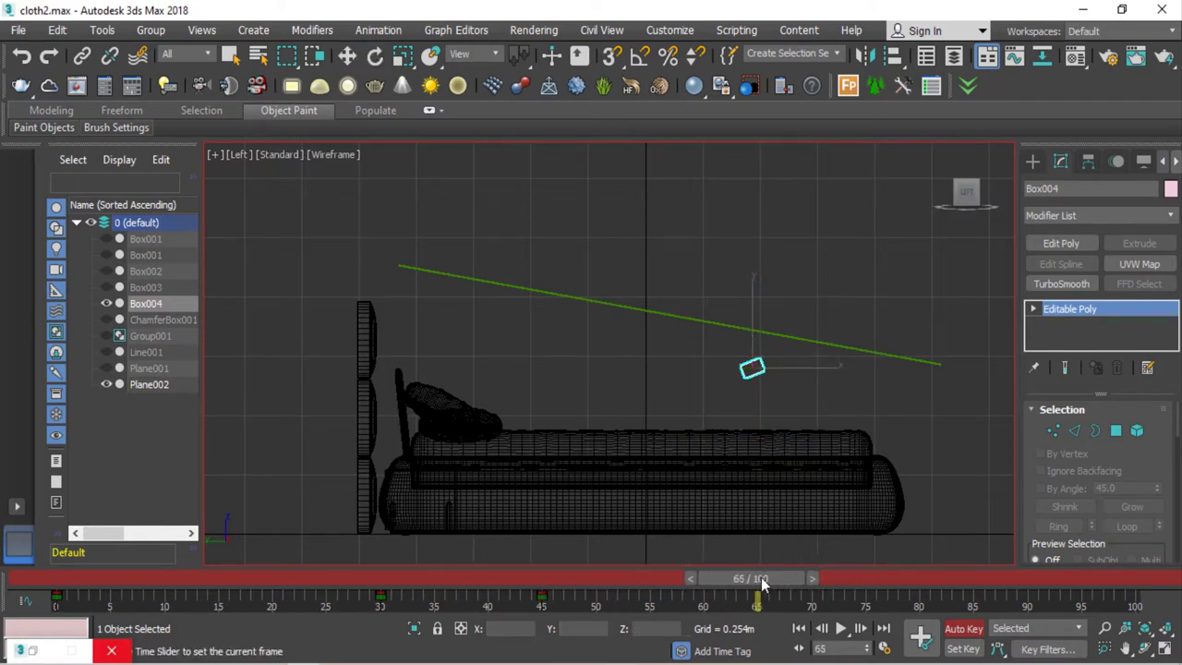
pyautogui.press('w')
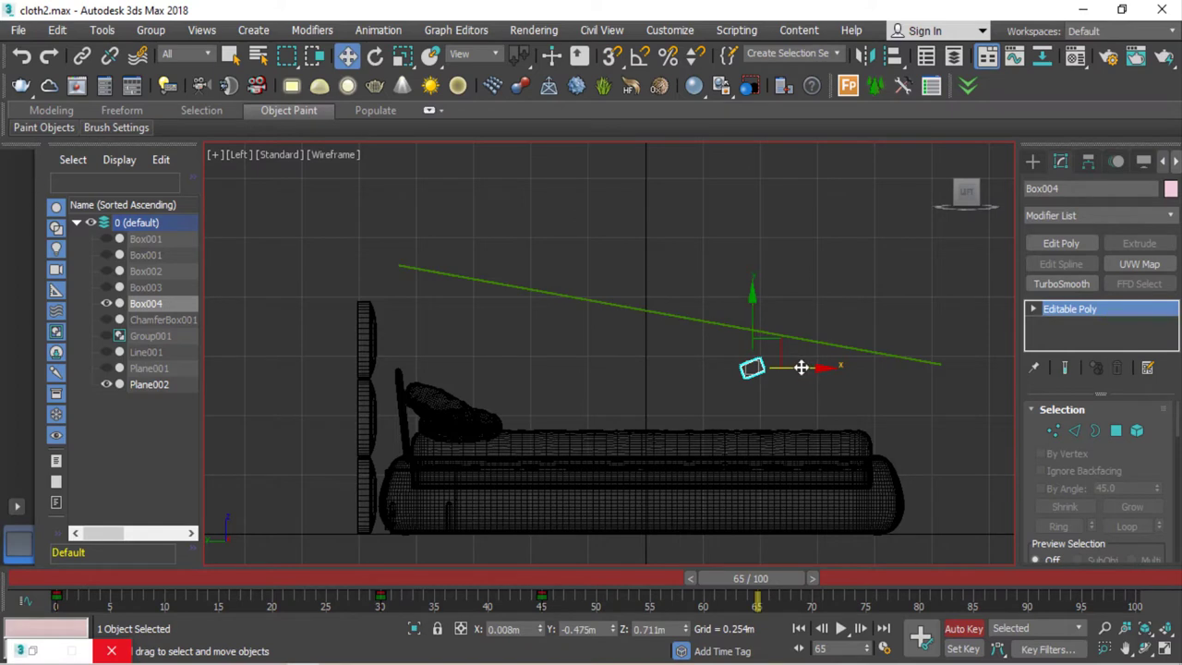
pyautogui.moveTo(803, 367); pyautogui.dragTo(688, 390)
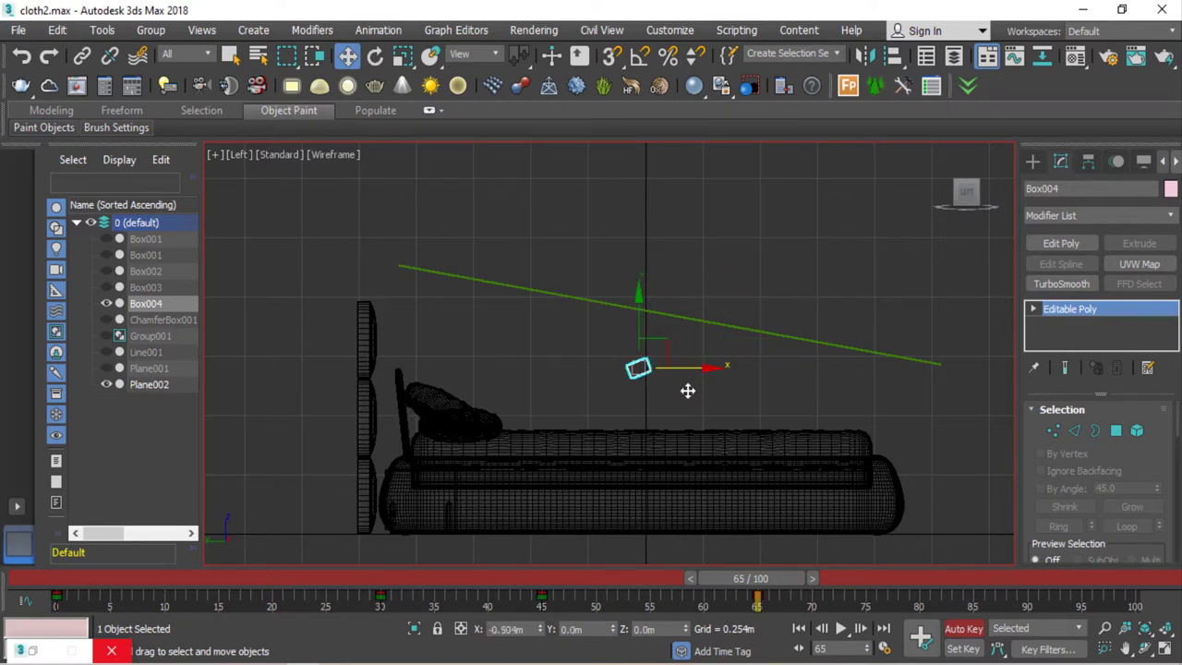
pyautogui.press('e')
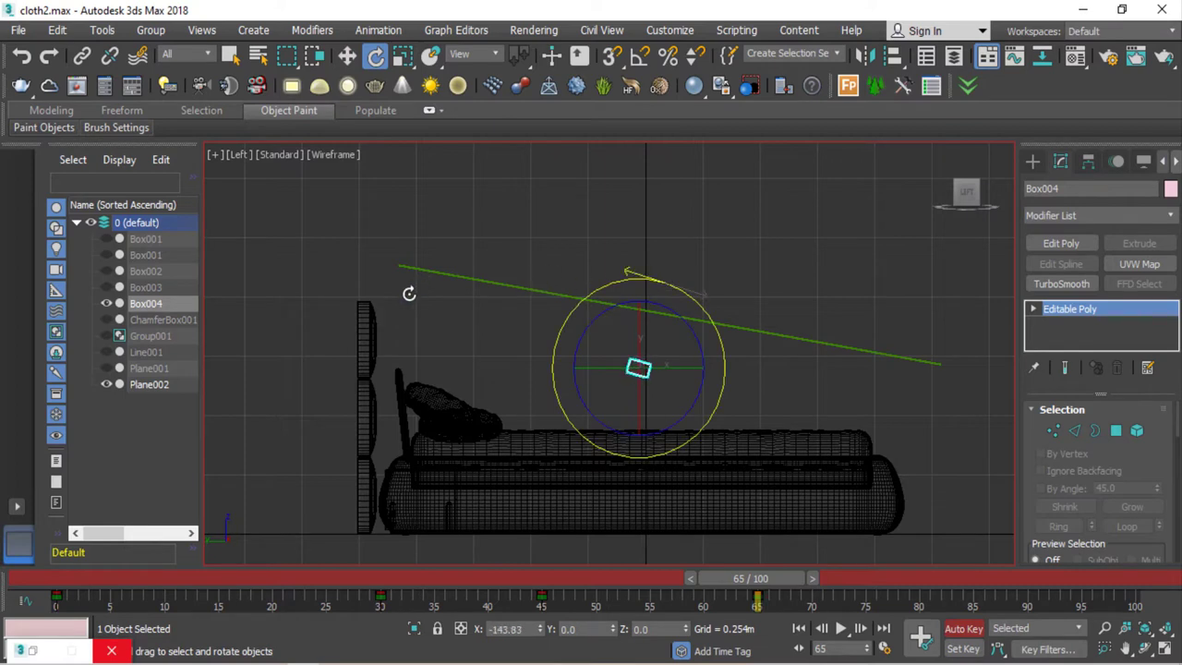
pyautogui.press('w')
pyautogui.moveTo(678, 374); pyautogui.dragTo(662, 372)
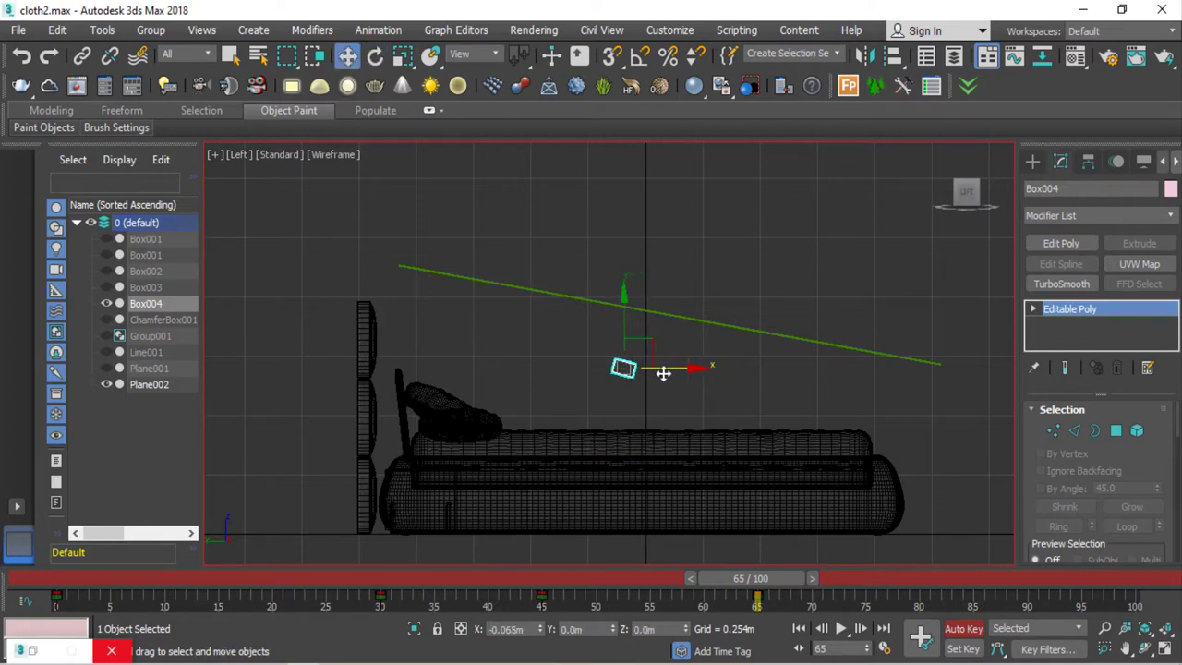
pyautogui.moveTo(774, 591); pyautogui.dragTo(965, 582)
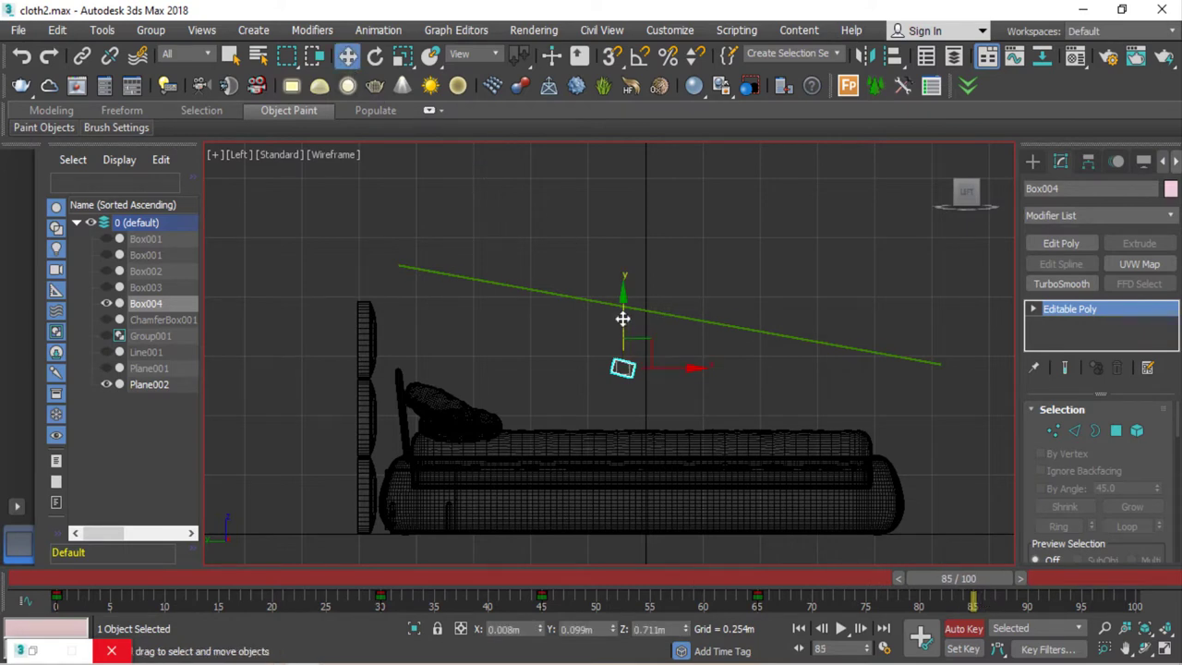
pyautogui.moveTo(622, 317)
pyautogui.mouseDown()
pyautogui.moveTo(629, 352)
pyautogui.moveTo(672, 325)
pyautogui.mouseUp()
pyautogui.press('e')
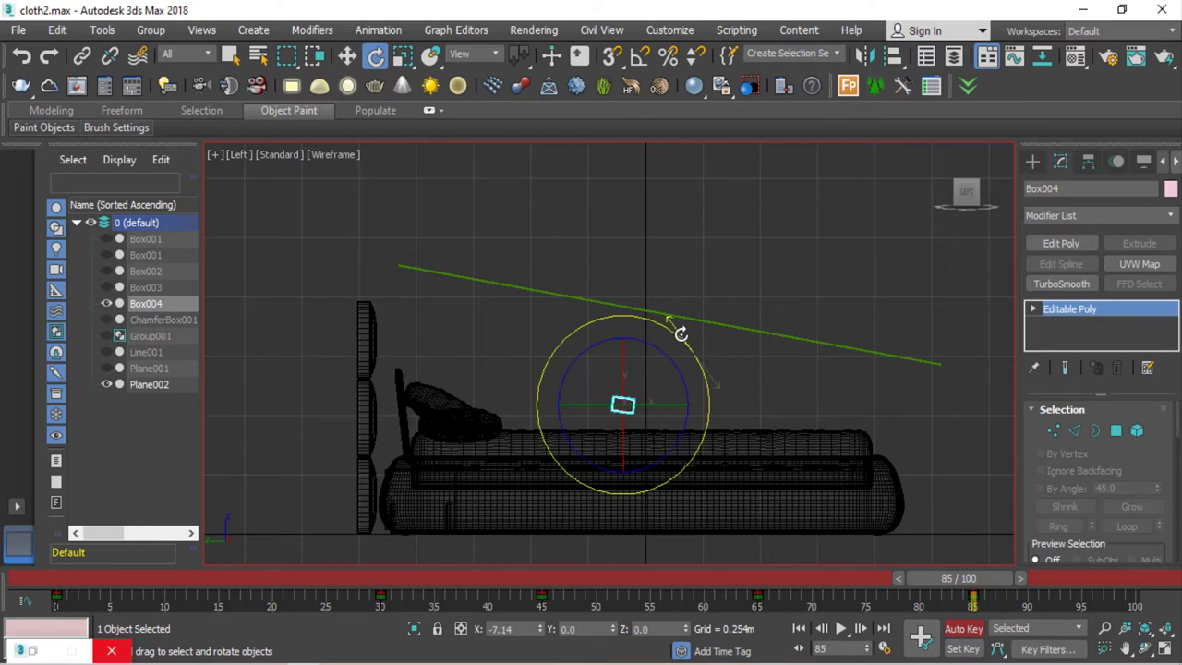
# Step: At frame 100, lower and nudge Box004 down onto the bed surface
pyautogui.moveTo(977, 591); pyautogui.dragTo(1135, 591)
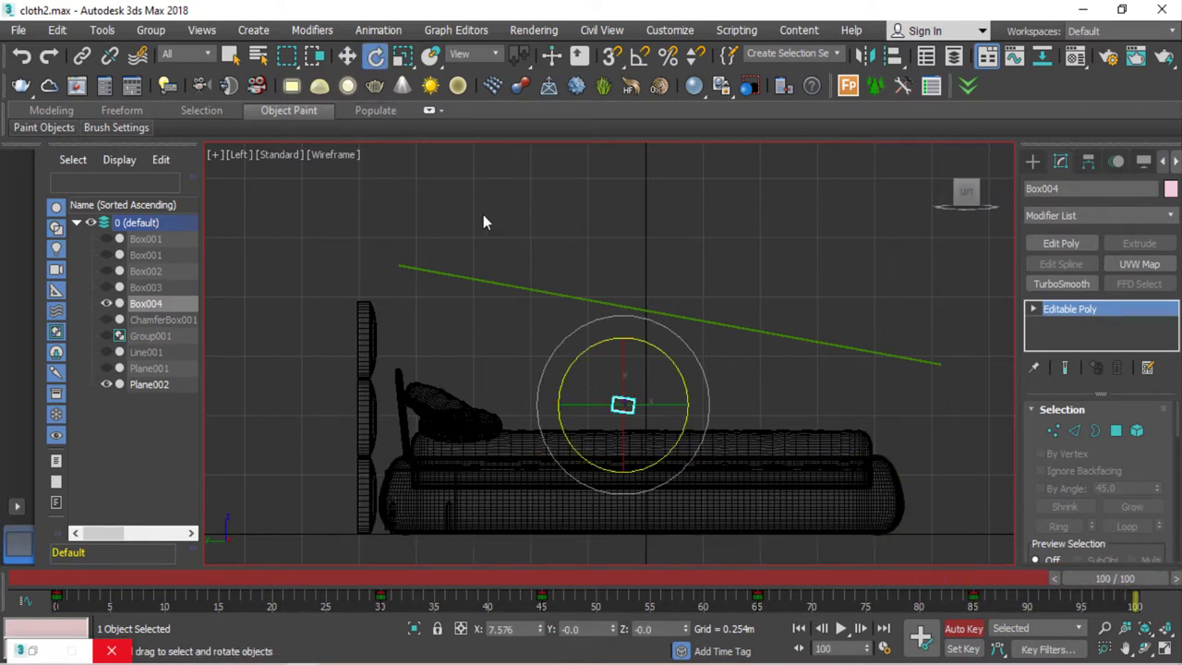
pyautogui.click(347, 58)
pyautogui.scroll(3, 604, 406)
pyautogui.scroll(3, 646, 388)
pyautogui.moveTo(665, 356); pyautogui.dragTo(658, 376)
pyautogui.moveTo(713, 438); pyautogui.dragTo(646, 433)
pyautogui.moveTo(605, 384); pyautogui.dragTo(606, 397)
# Step: Settle Box004 onto the bed at Z 0.492 m and turn Auto Key off
pyautogui.click(375, 57)
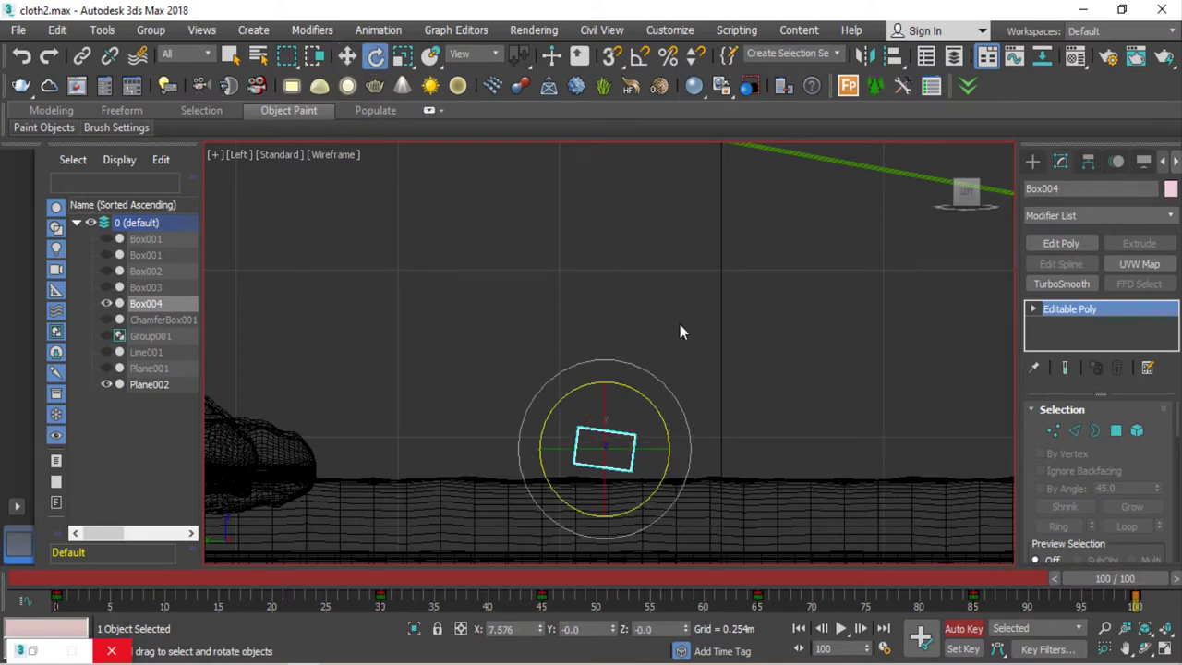
pyautogui.scroll(-3, 635, 369)
pyautogui.scroll(-2, 701, 382)
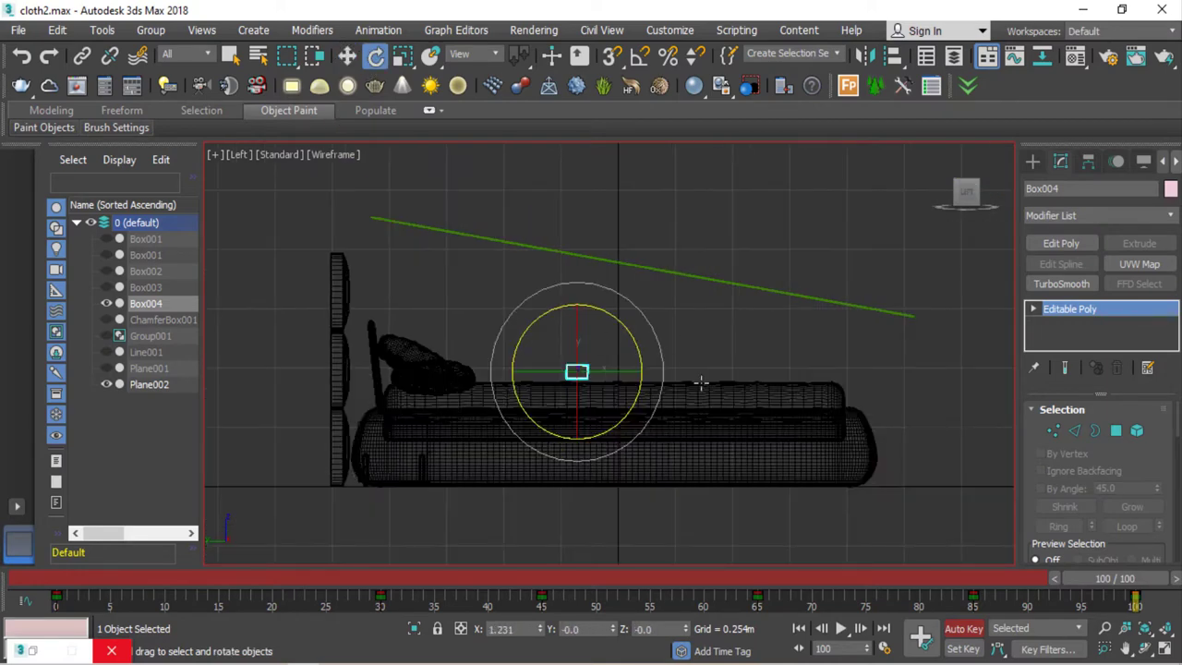
pyautogui.click(347, 57)
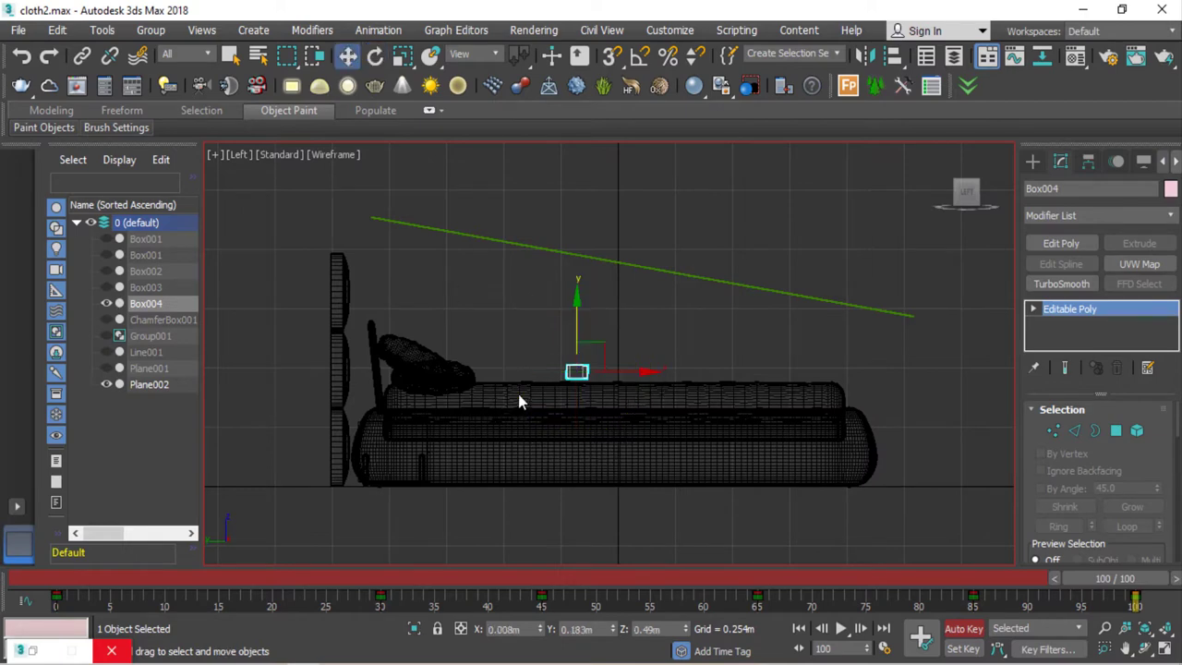
pyautogui.scroll(2, 593, 341)
pyautogui.scroll(2, 563, 365)
pyautogui.moveTo(530, 371); pyautogui.dragTo(532, 385)
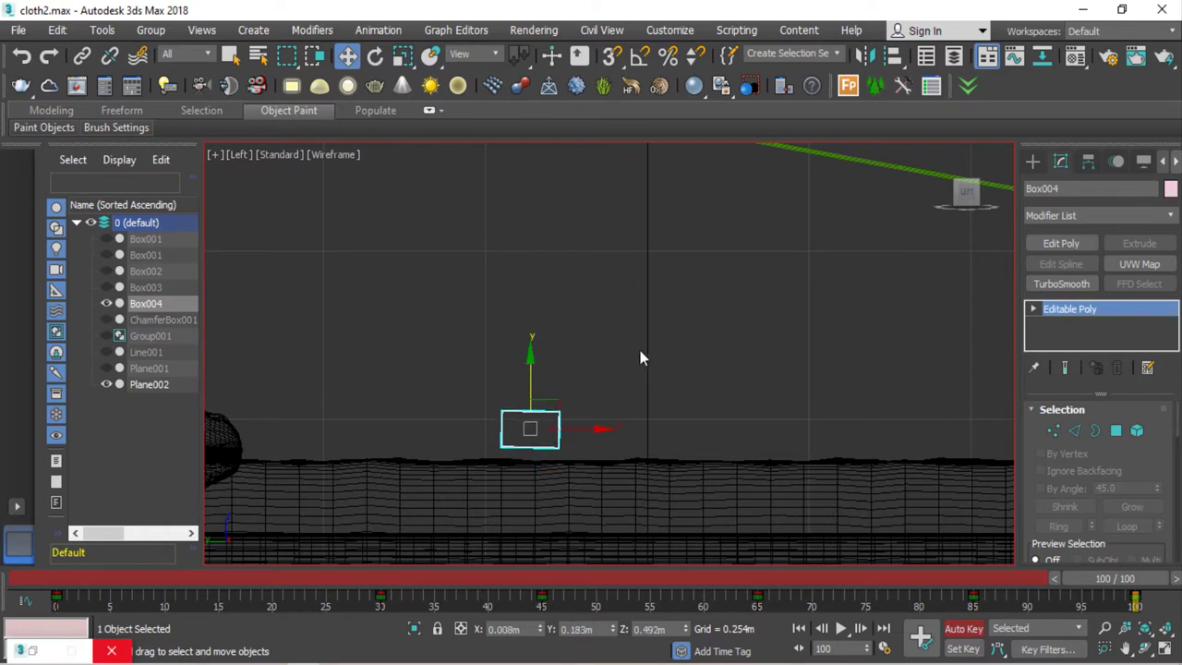
pyautogui.scroll(-5, 641, 355)
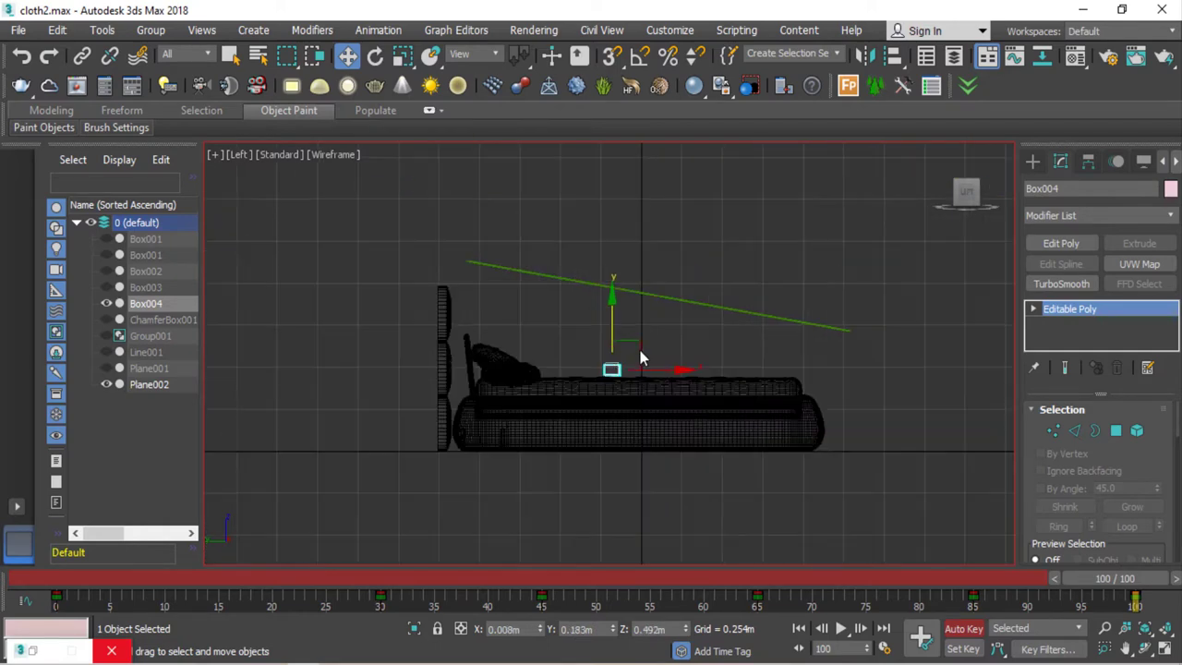
pyautogui.click(980, 628)
# Step: Return to frame 0, deselect Box004, and show a shaded Perspective view of the bed
pyautogui.moveTo(1115, 578)
pyautogui.mouseDown()
pyautogui.moveTo(484, 528)
pyautogui.moveTo(72, 526)
pyautogui.moveTo(745, 543)
pyautogui.moveTo(1057, 588)
pyautogui.moveTo(342, 598)
pyautogui.moveTo(109, 569)
pyautogui.moveTo(709, 610)
pyautogui.moveTo(1136, 601)
pyautogui.moveTo(129, 562)
pyautogui.mouseUp()
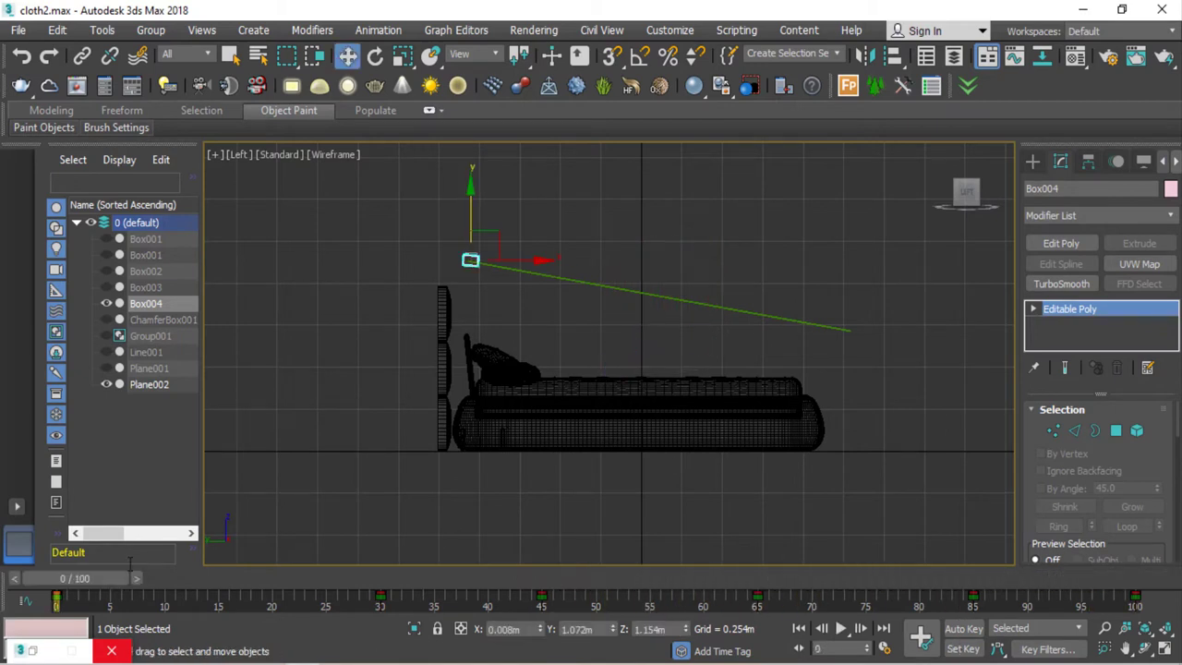
pyautogui.click(883, 381)
pyautogui.press('p')
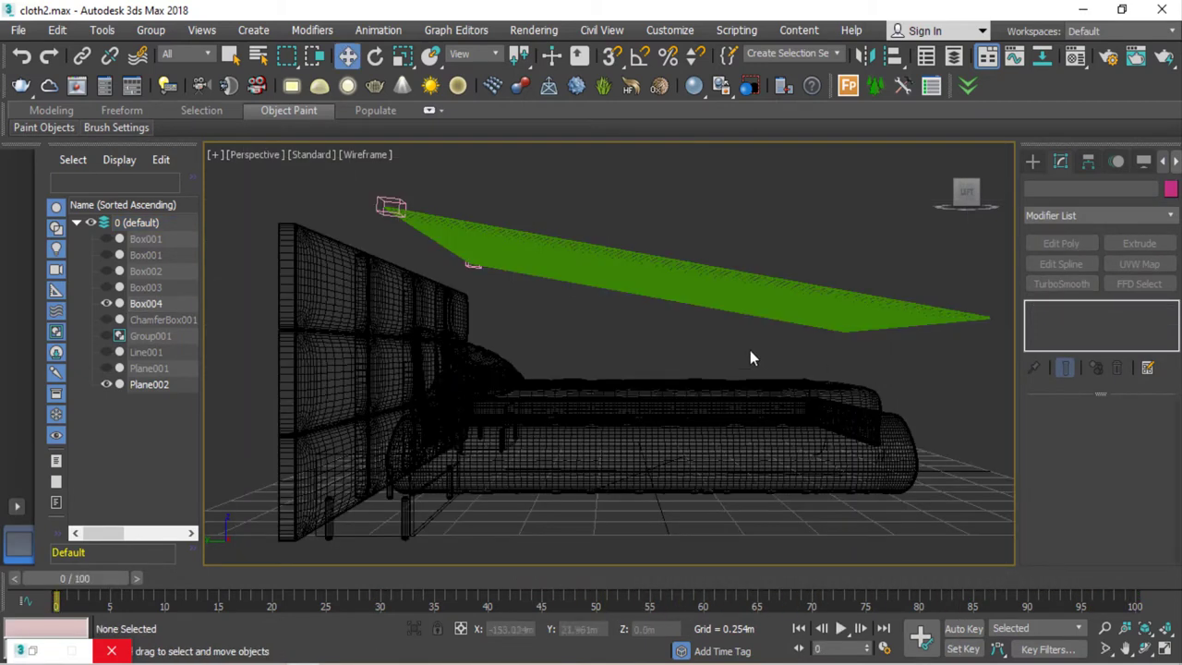
pyautogui.scroll(-5, 749, 349)
pyautogui.moveTo(749, 350)
pyautogui.keyDown('alt'); pyautogui.mouseDown(button='middle')
pyautogui.moveTo(695, 418)
pyautogui.moveTo(711, 421)
pyautogui.mouseUp(button='middle'); pyautogui.keyUp('alt')
pyautogui.press('F3')
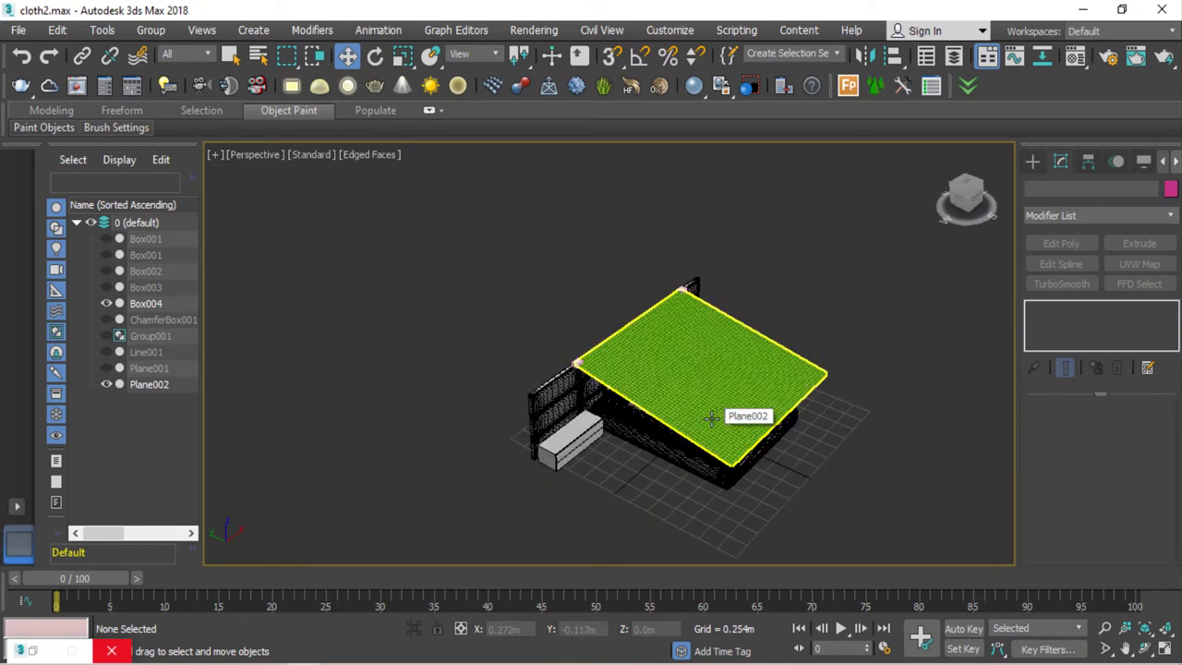
pyautogui.scroll(3, 711, 417)
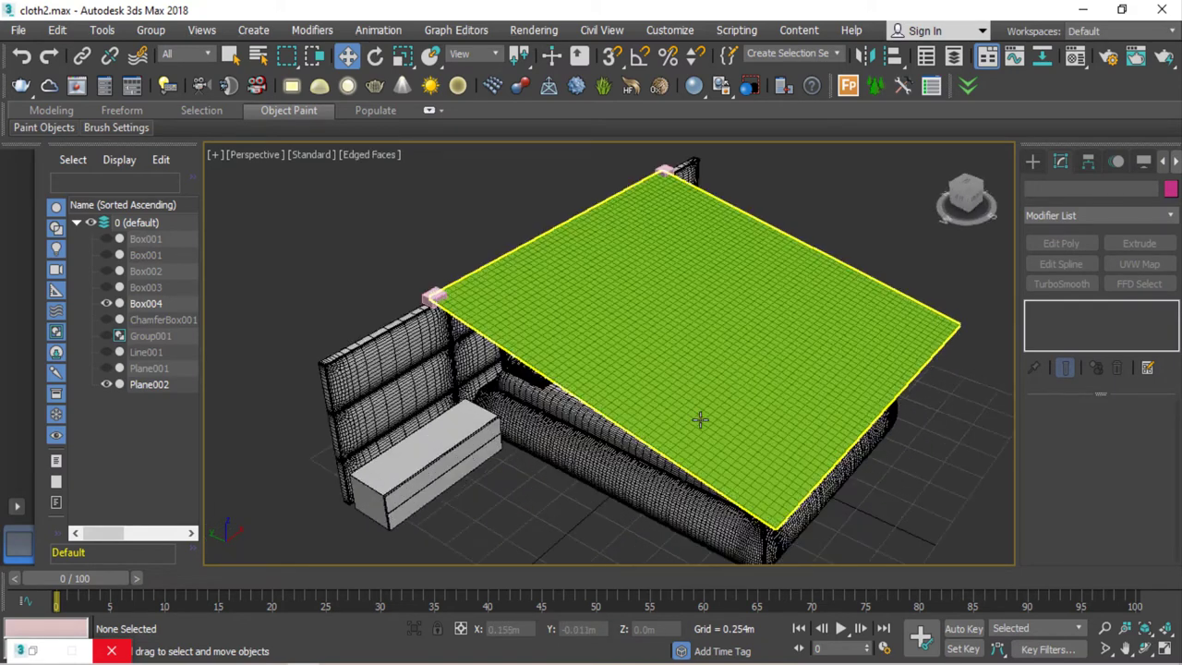
# Step: Save the scene with File > Save
pyautogui.click(17, 31)
pyautogui.click(72, 170)
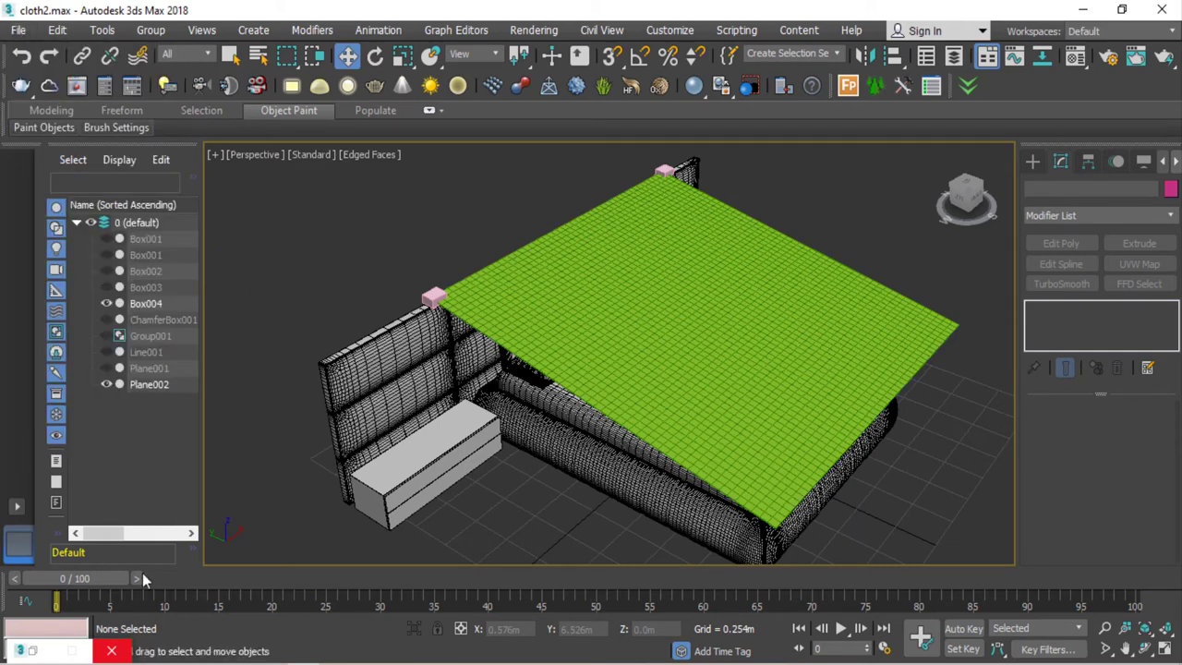
pyautogui.press('m')
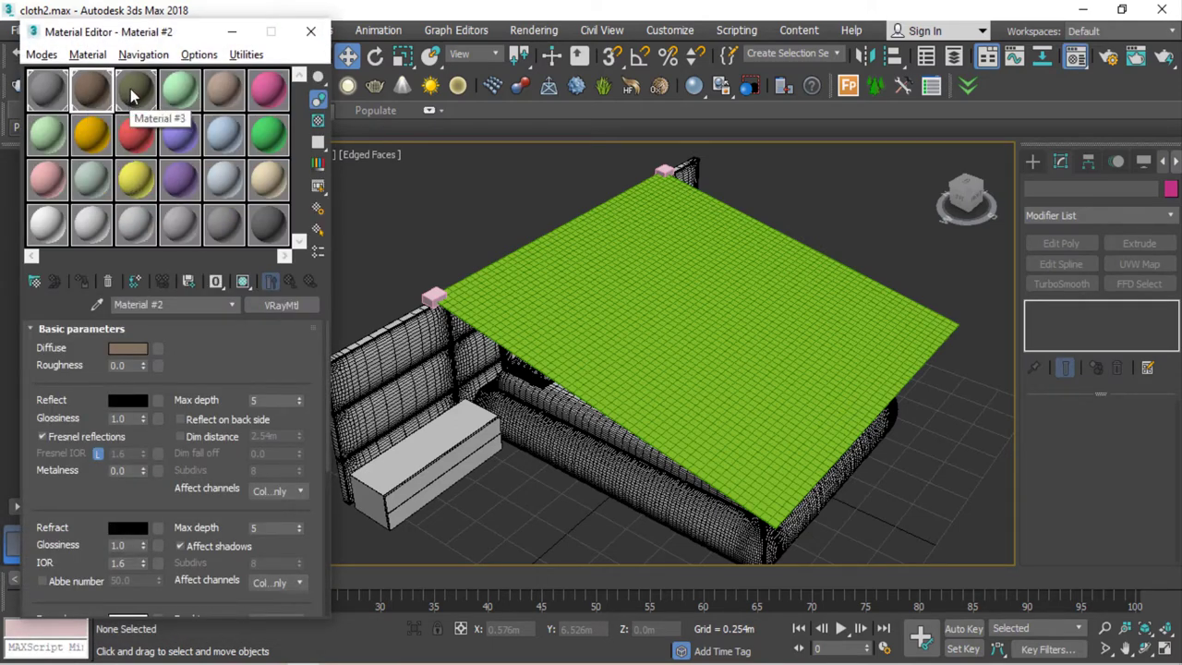
# Step: Apply the brown Material #2 to the cloth plane and set its object colour to light grey
pyautogui.moveTo(93, 99); pyautogui.dragTo(578, 296)
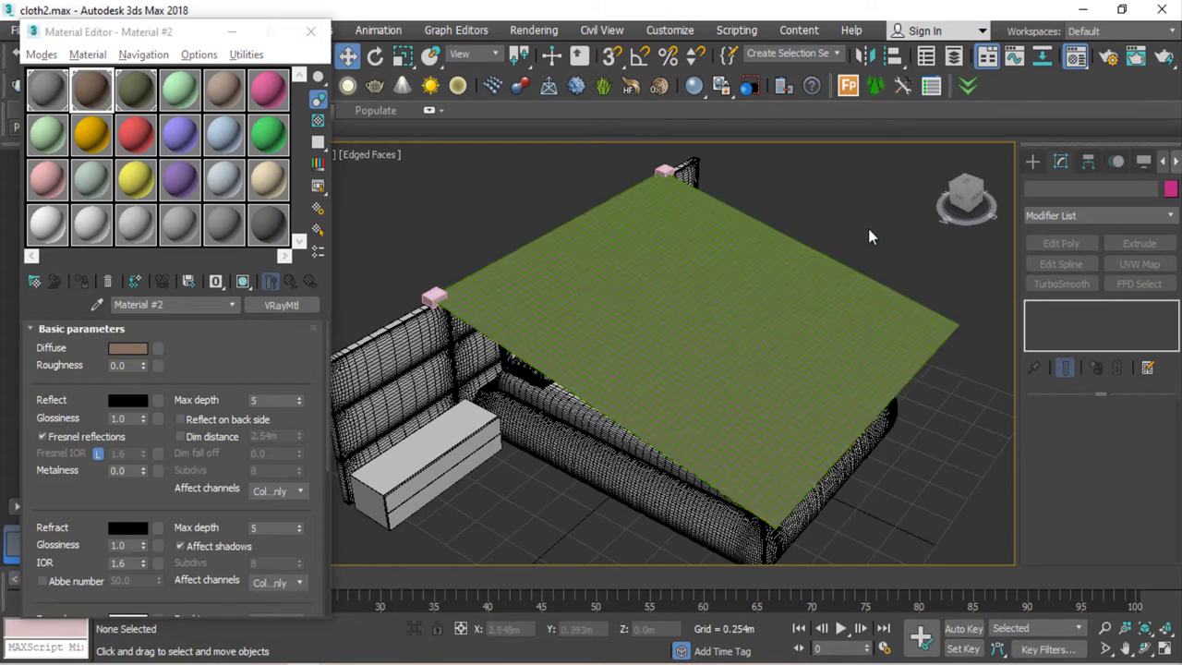
pyautogui.click(832, 283)
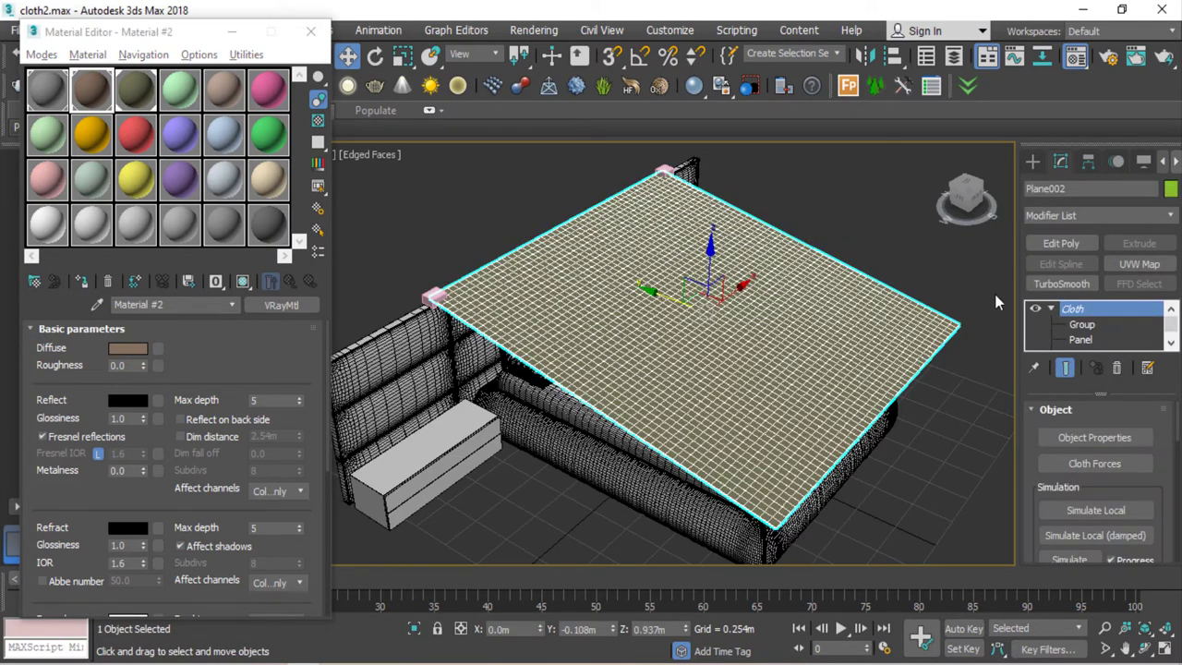
pyautogui.click(1171, 188)
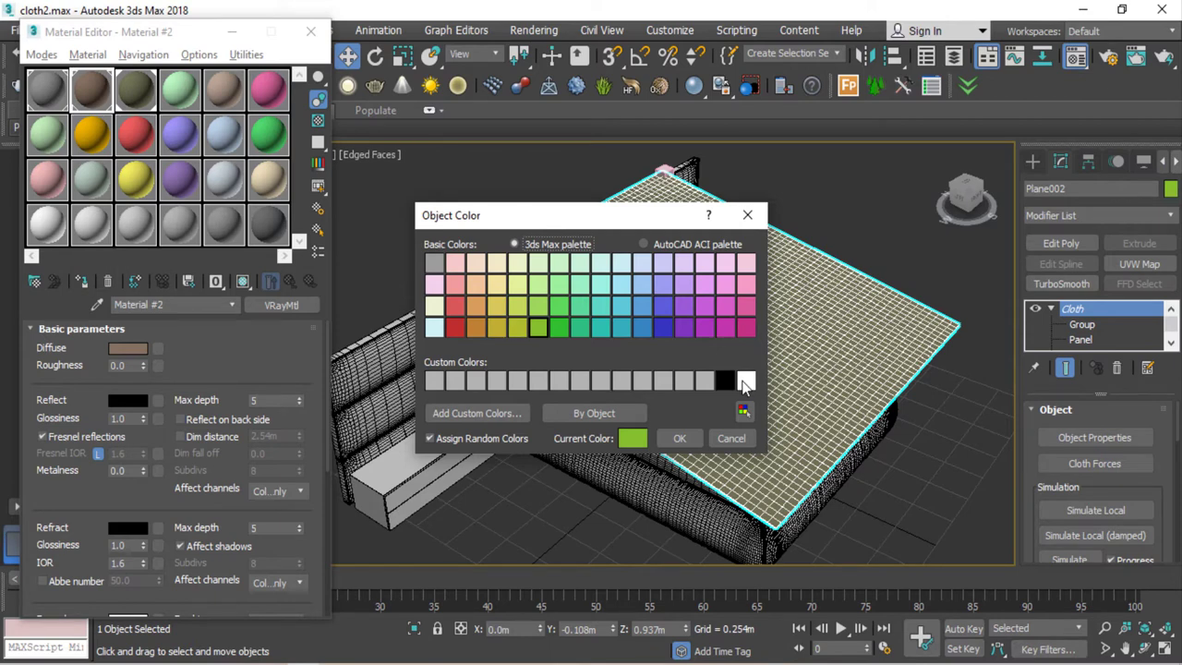
pyautogui.click(434, 264)
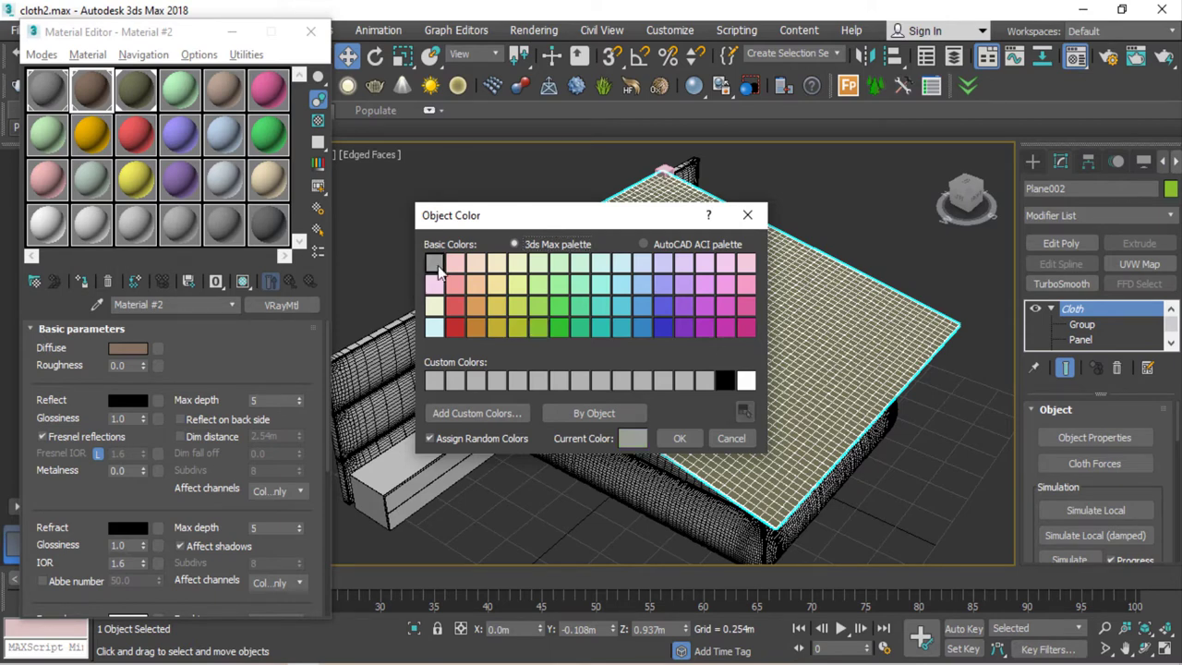
pyautogui.click(680, 438)
# Step: Minimize the Material Editor and reselect the cloth plane Plane002
pyautogui.click(827, 244)
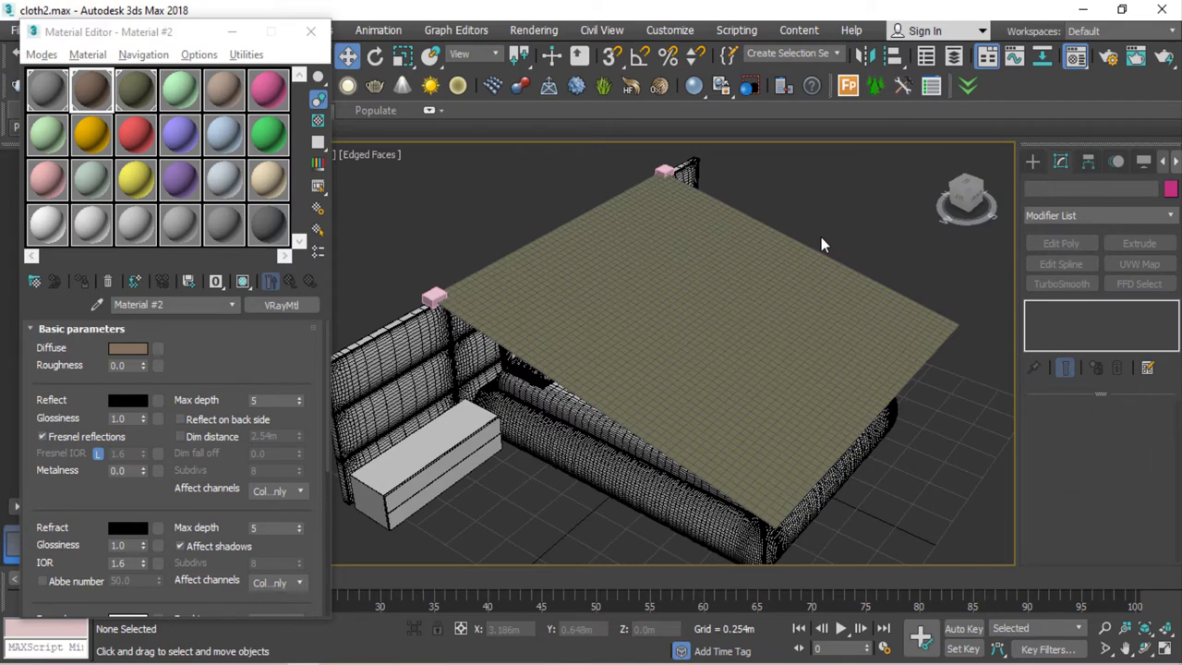
pyautogui.click(233, 37)
pyautogui.click(647, 329)
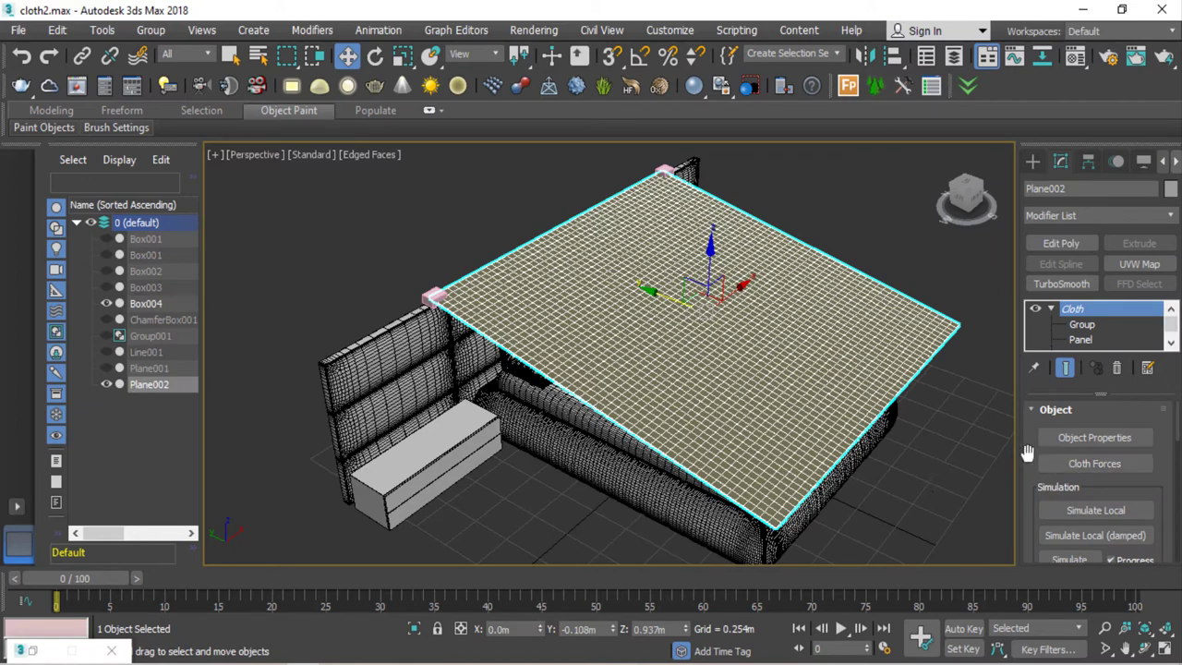
# Step: Orbit to a lower view of the bed and save the scene
pyautogui.moveTo(1029, 452); pyautogui.dragTo(1025, 400)
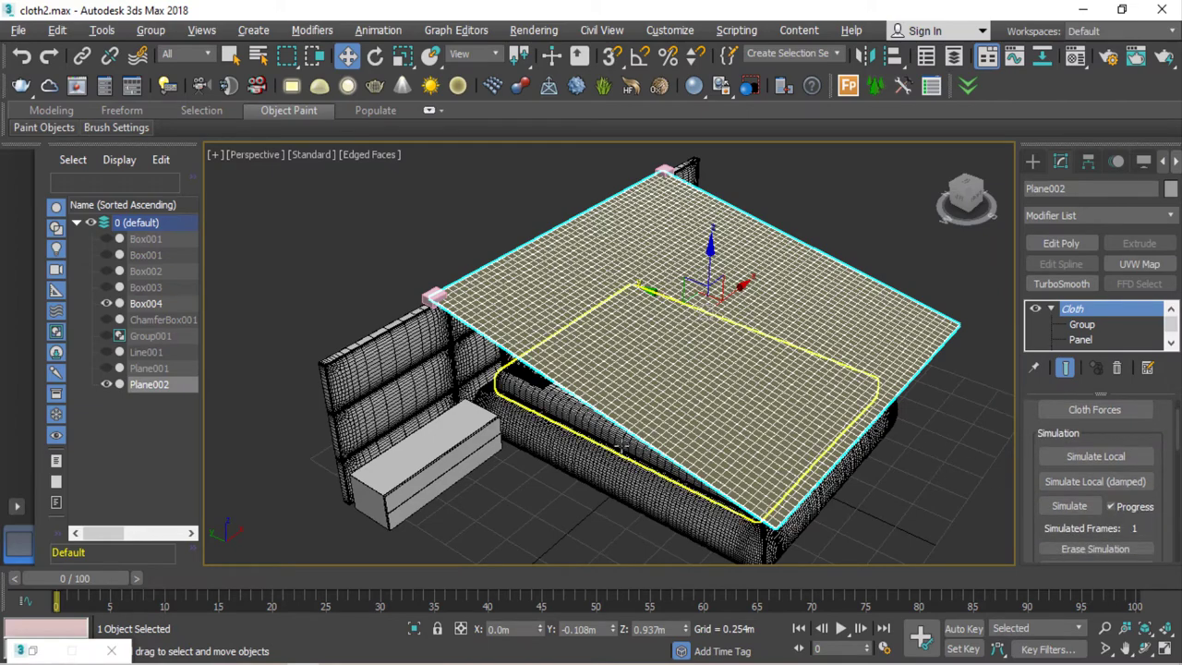
pyautogui.moveTo(650, 438)
pyautogui.keyDown('alt'); pyautogui.mouseDown(button='middle')
pyautogui.moveTo(686, 460)
pyautogui.moveTo(677, 482)
pyautogui.mouseUp(button='middle'); pyautogui.keyUp('alt')
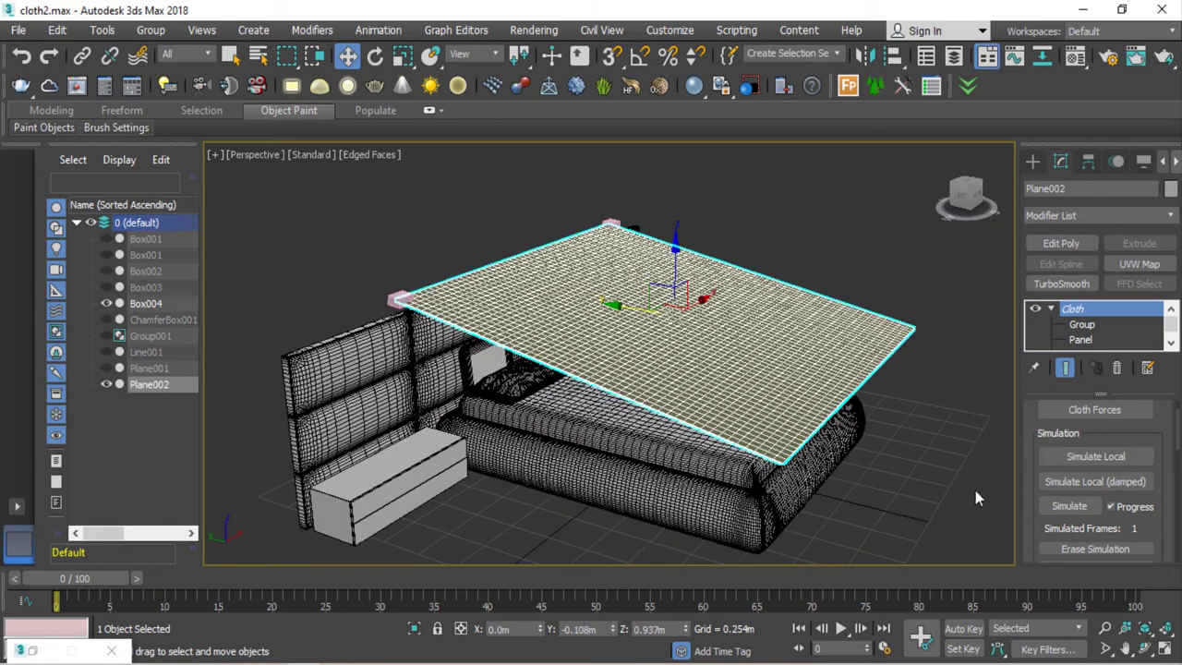
pyautogui.click(975, 490)
pyautogui.scroll(3, 702, 425)
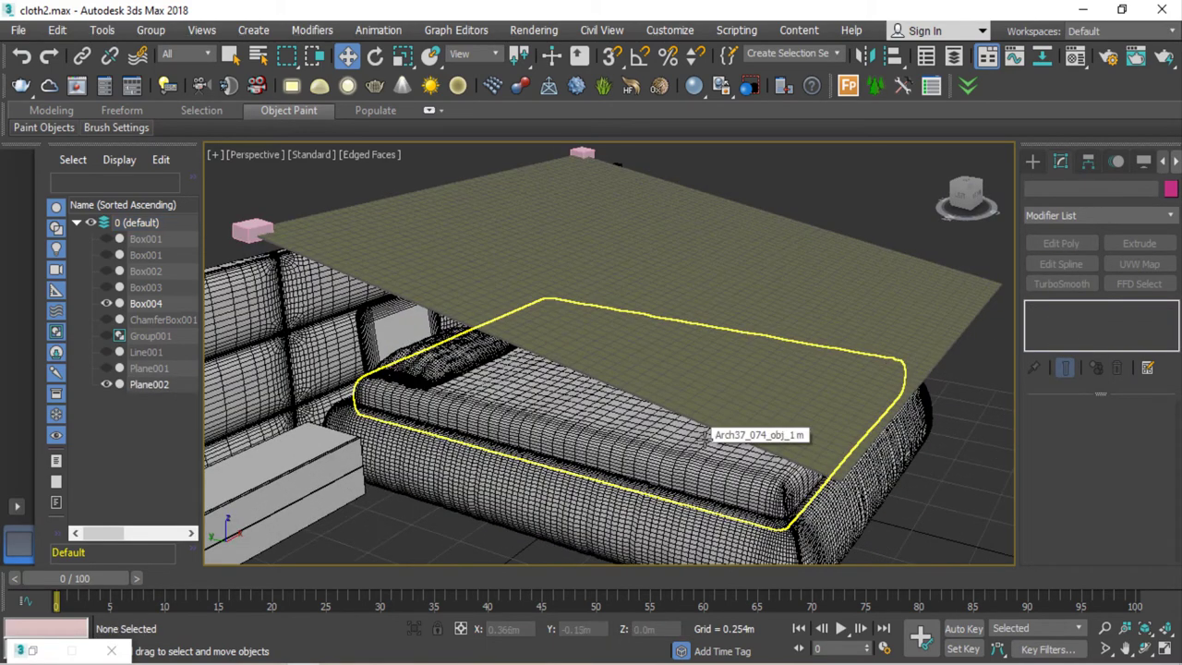
pyautogui.click(19, 30)
pyautogui.click(42, 170)
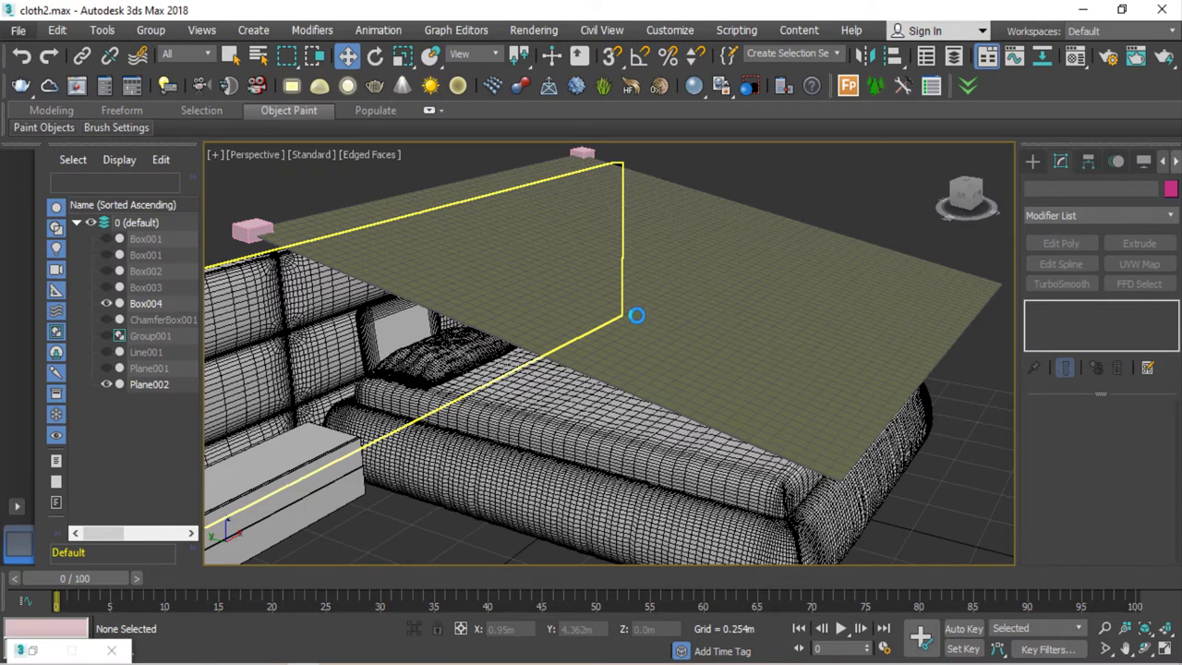
# Step: Select the flat Plane002 and run its Cloth simulation
pyautogui.scroll(-5, 637, 333)
pyautogui.click(641, 378)
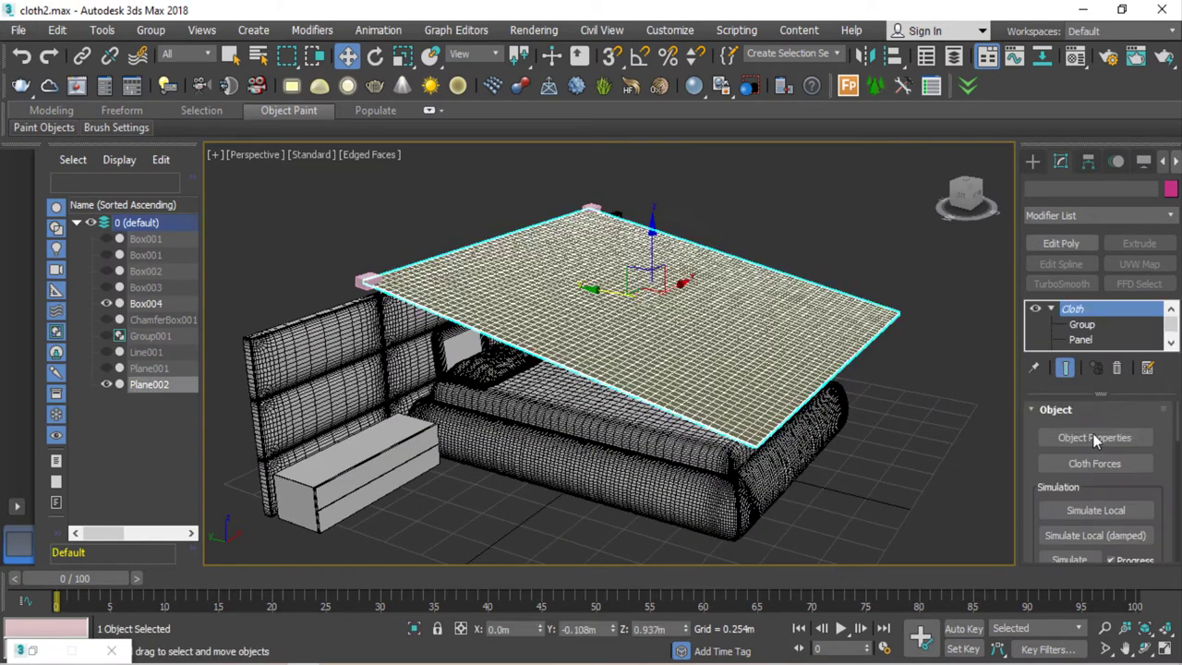
pyautogui.moveTo(1028, 467); pyautogui.dragTo(1030, 406)
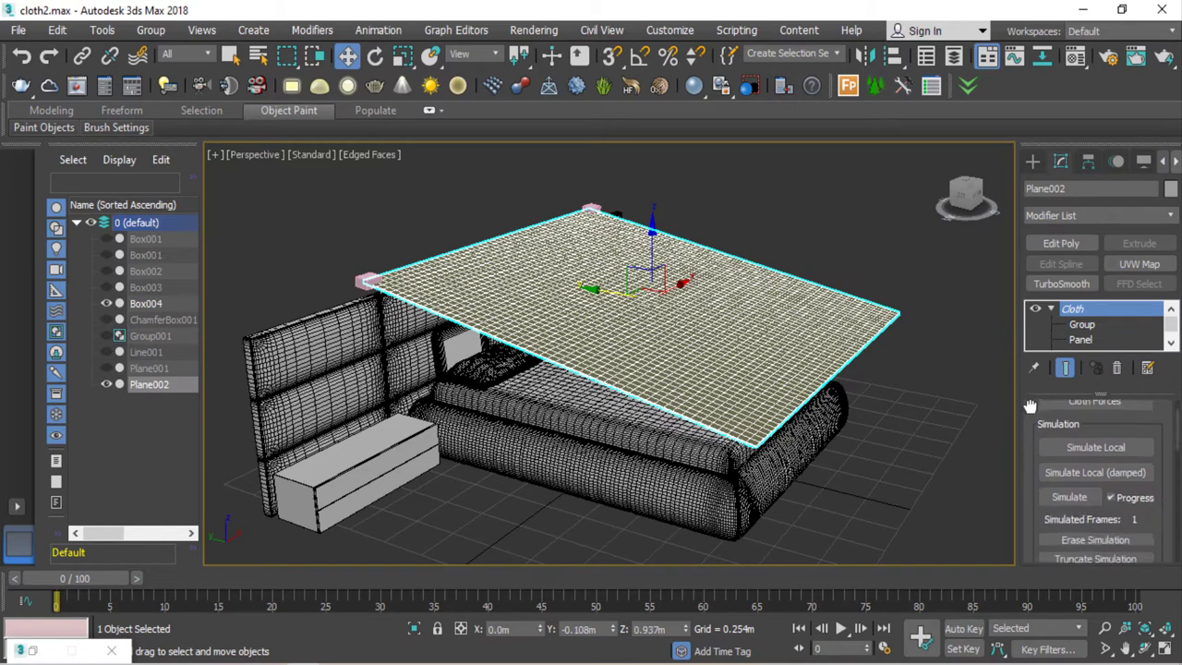
pyautogui.click(1071, 499)
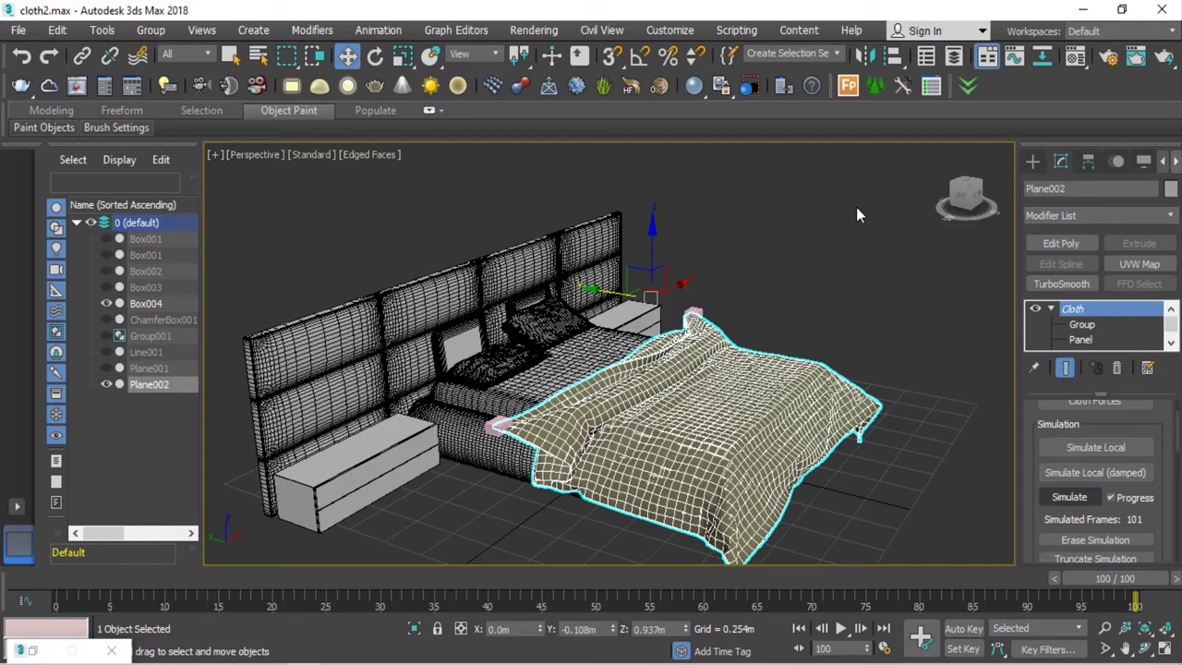
# Step: Jump to the last frame and view the bed and cloth solid-shaded from around
pyautogui.press('q')
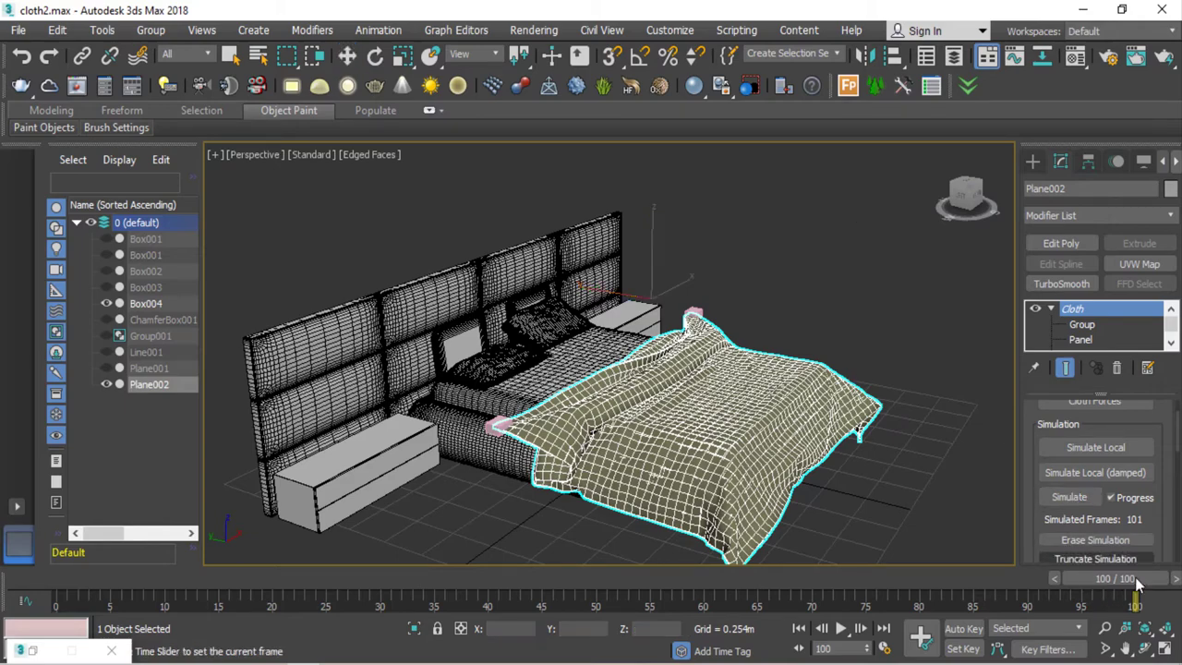
pyautogui.moveTo(1135, 583)
pyautogui.mouseDown()
pyautogui.moveTo(147, 545)
pyautogui.moveTo(314, 535)
pyautogui.moveTo(1135, 578)
pyautogui.mouseUp()
pyautogui.press('w')
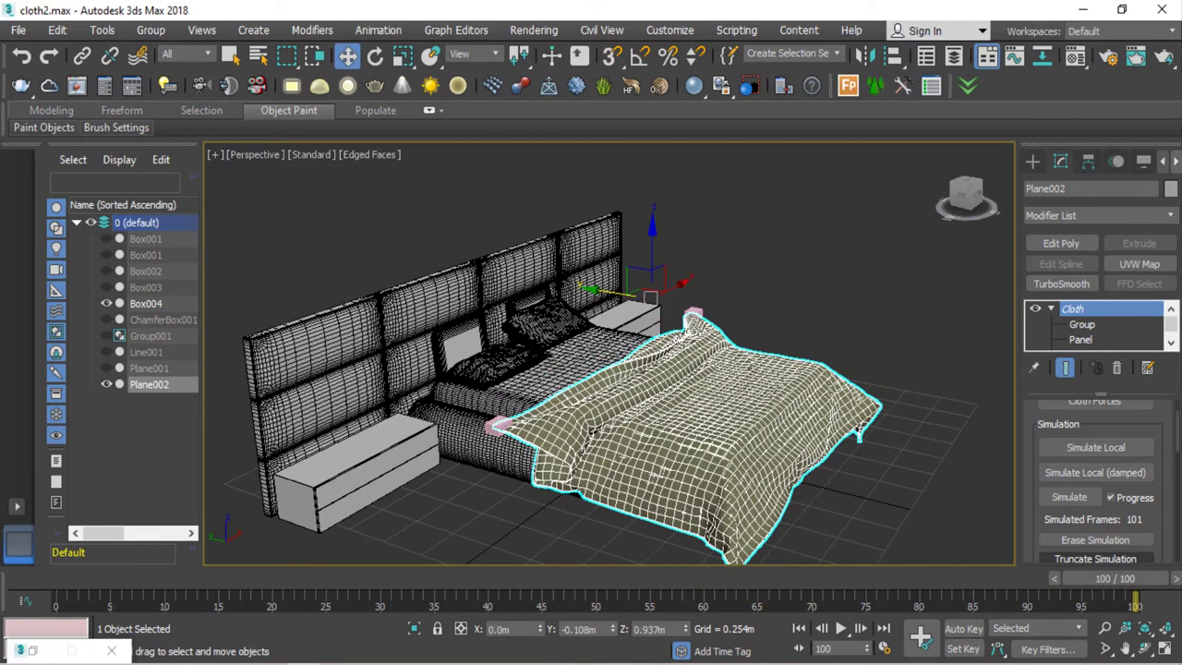
pyautogui.press('F4')
pyautogui.scroll(4, 647, 452)
pyautogui.scroll(-1, 638, 455)
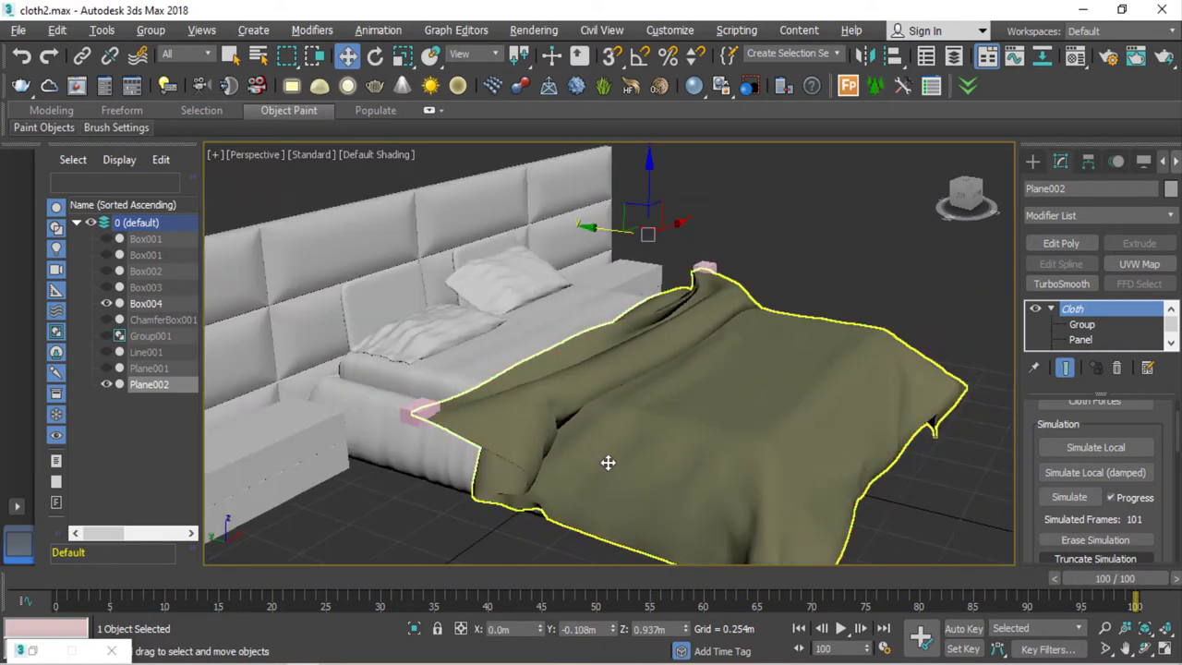
pyautogui.moveTo(608, 461)
pyautogui.keyDown('alt'); pyautogui.mouseDown(button='middle')
pyautogui.moveTo(708, 468)
pyautogui.moveTo(712, 375)
pyautogui.moveTo(707, 467)
pyautogui.moveTo(767, 455)
pyautogui.moveTo(724, 462)
pyautogui.mouseUp(button='middle'); pyautogui.keyUp('alt')
# Step: Scrub the cloth drape from frame 0 forward to check how it falls
pyautogui.moveTo(1113, 576); pyautogui.dragTo(78, 458)
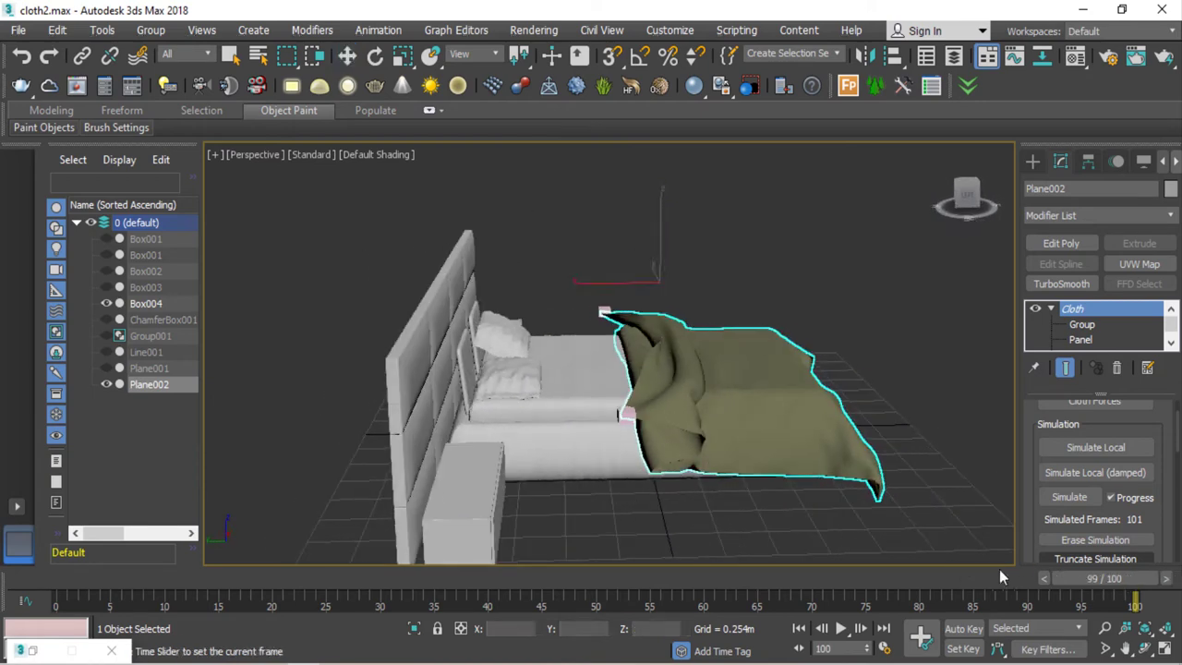
pyautogui.press('w')
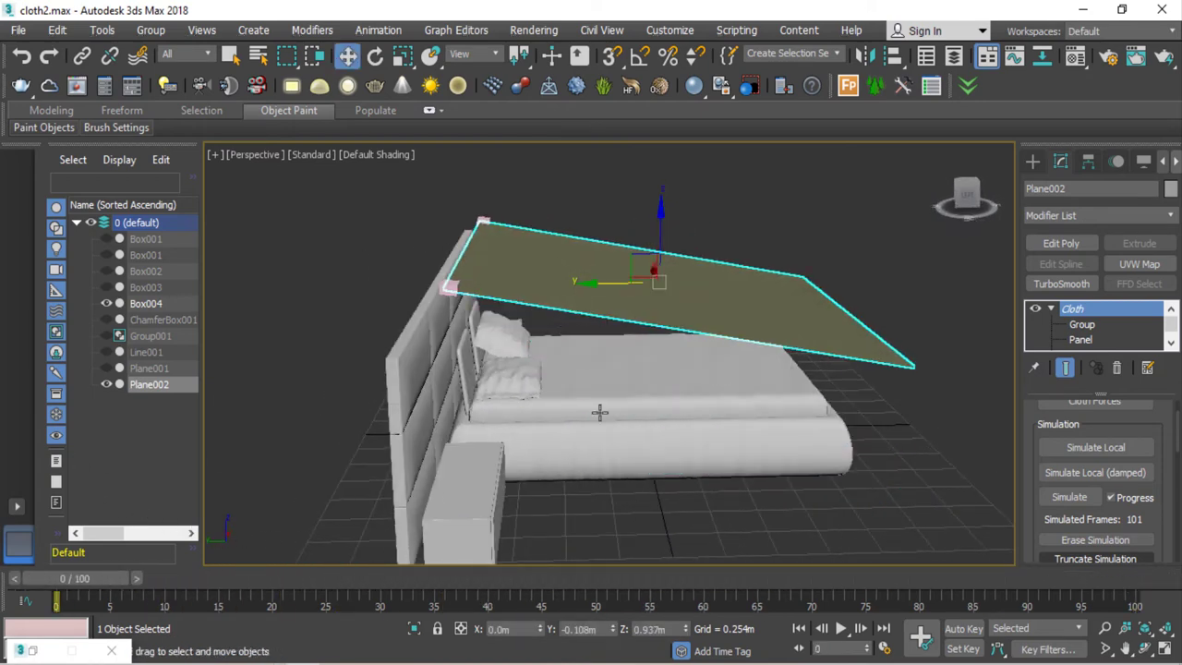
pyautogui.moveTo(601, 412)
pyautogui.keyDown('alt'); pyautogui.mouseDown(button='middle')
pyautogui.moveTo(742, 416)
pyautogui.moveTo(737, 403)
pyautogui.mouseUp(button='middle'); pyautogui.keyUp('alt')
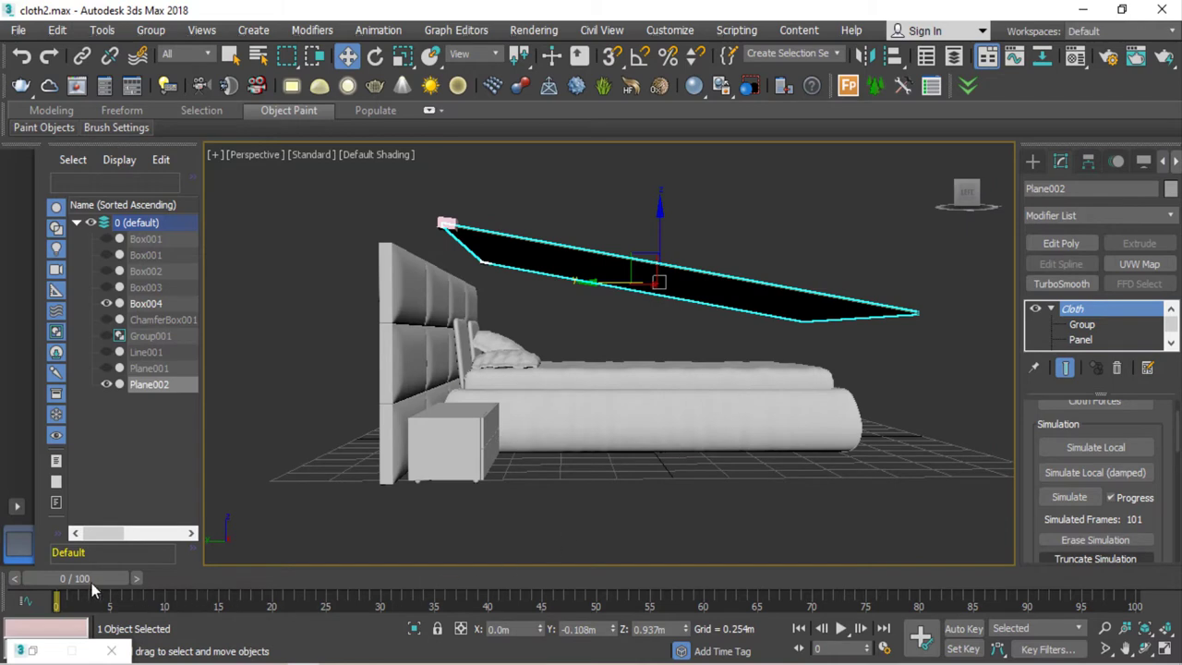
pyautogui.moveTo(91, 583)
pyautogui.mouseDown()
pyautogui.moveTo(1176, 592)
pyautogui.moveTo(147, 584)
pyautogui.moveTo(71, 505)
pyautogui.mouseUp()
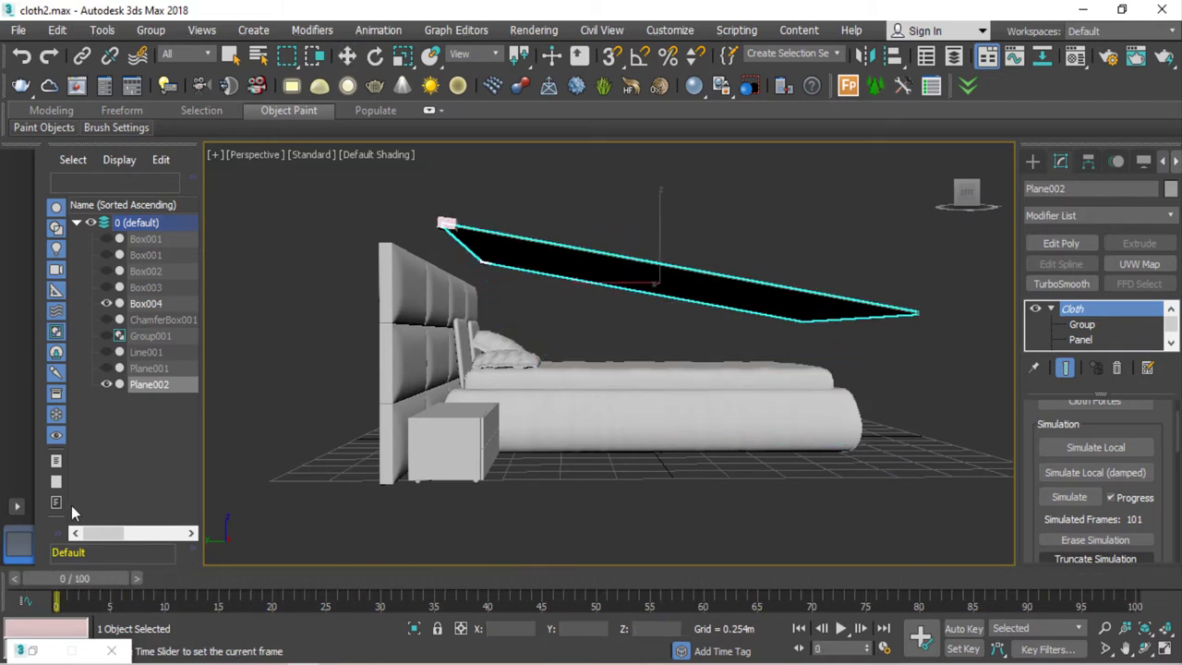
pyautogui.moveTo(660, 378)
pyautogui.keyDown('alt'); pyautogui.mouseDown(button='middle')
pyautogui.moveTo(672, 404)
pyautogui.moveTo(518, 540)
pyautogui.mouseUp(button='middle'); pyautogui.keyUp('alt')
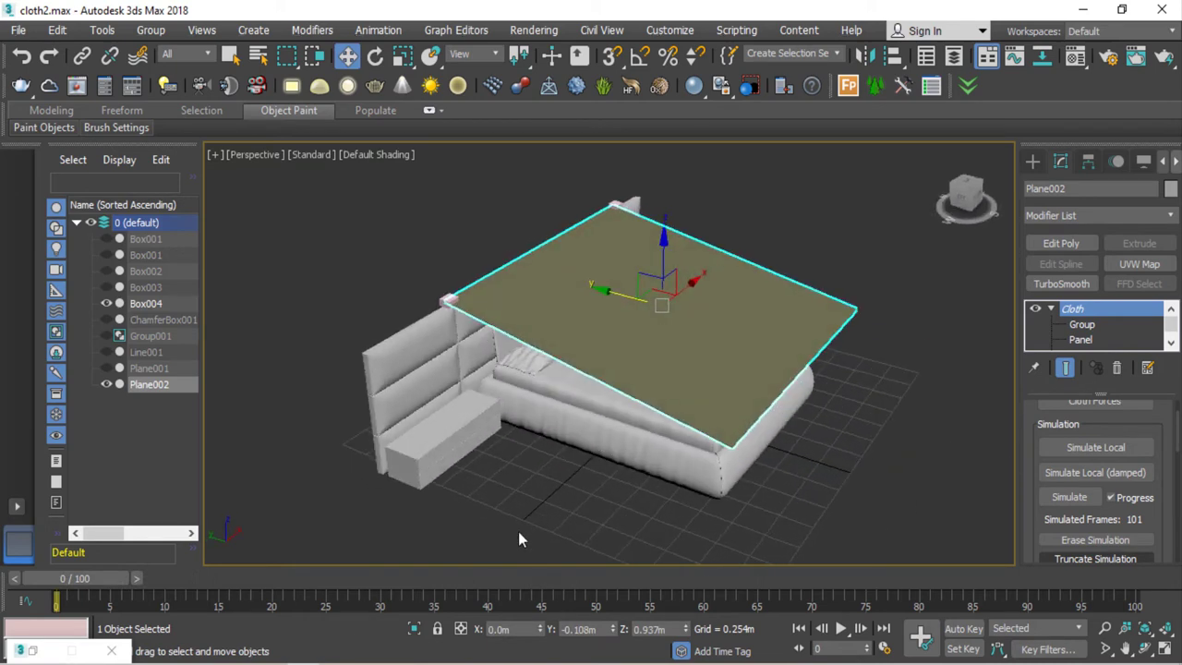
pyautogui.scroll(5, 745, 401)
pyautogui.scroll(-2, 626, 428)
pyautogui.scroll(-2, 708, 472)
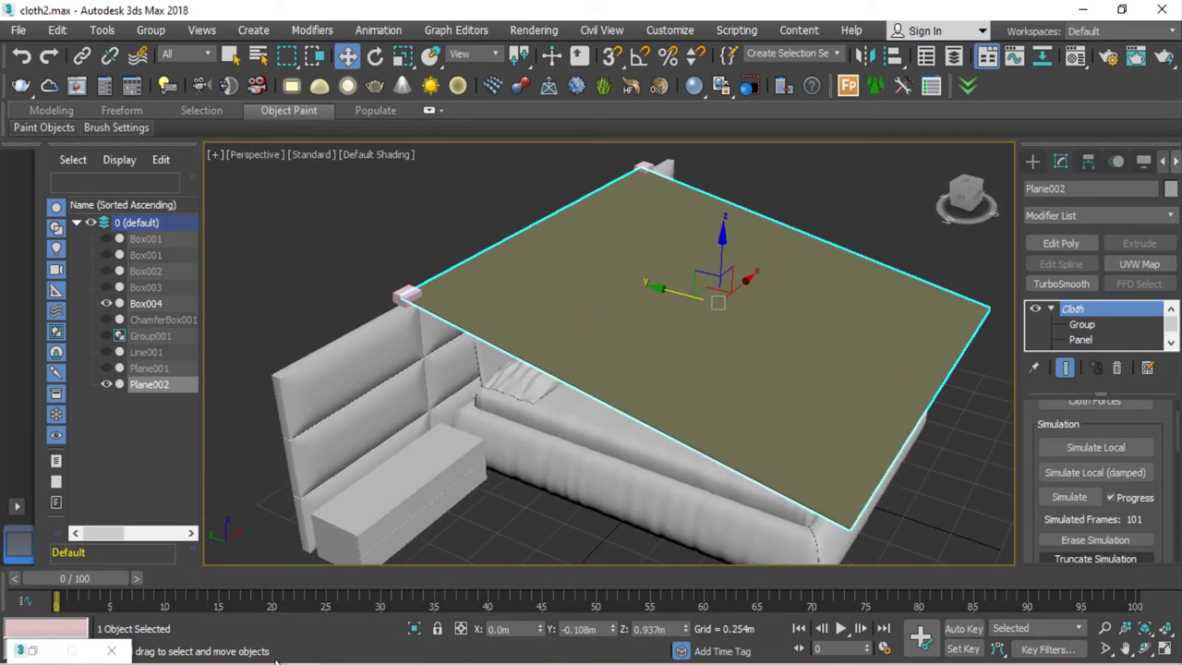
pyautogui.moveTo(90, 594)
pyautogui.mouseDown()
pyautogui.moveTo(910, 599)
pyautogui.moveTo(167, 596)
pyautogui.moveTo(155, 582)
pyautogui.moveTo(1138, 578)
pyautogui.mouseUp()
# Step: Select Box004 and hide it with its eye icon in the Scene Explorer
pyautogui.press('w')
pyautogui.moveTo(900, 422)
pyautogui.keyDown('alt'); pyautogui.mouseDown(button='middle')
pyautogui.moveTo(736, 443)
pyautogui.moveTo(599, 391)
pyautogui.moveTo(619, 395)
pyautogui.moveTo(655, 470)
pyautogui.moveTo(730, 454)
pyautogui.moveTo(875, 296)
pyautogui.mouseUp(button='middle'); pyautogui.keyUp('alt')
pyautogui.click(822, 288)
pyautogui.scroll(3, 822, 288)
pyautogui.click(797, 295)
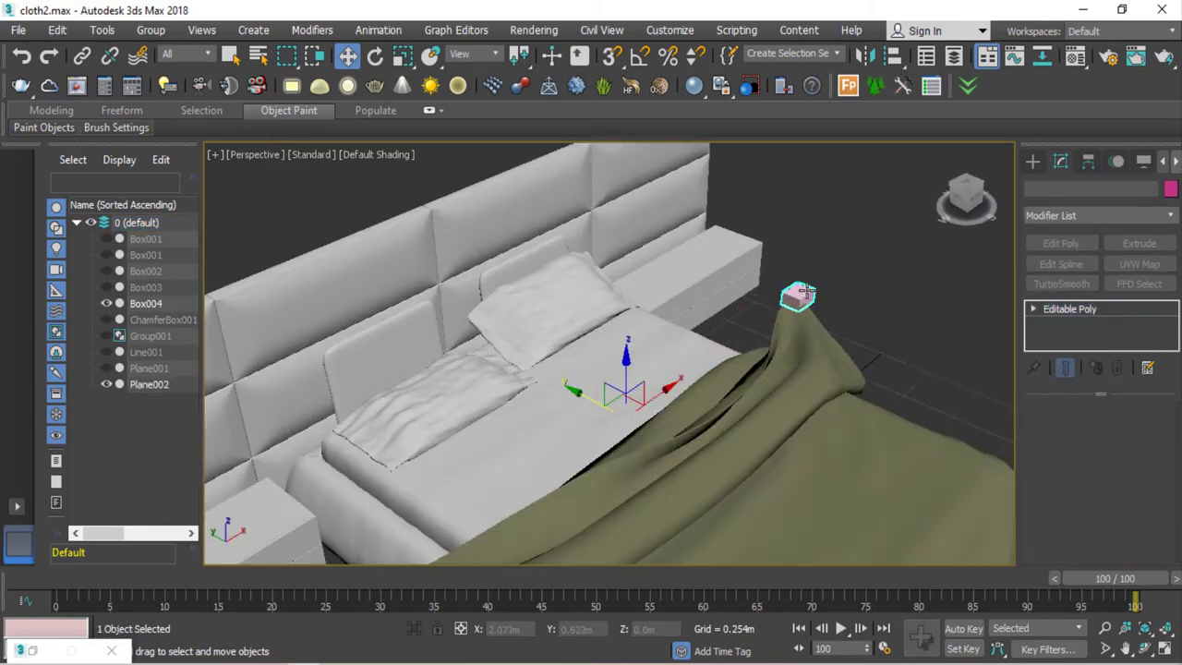
pyautogui.click(104, 306)
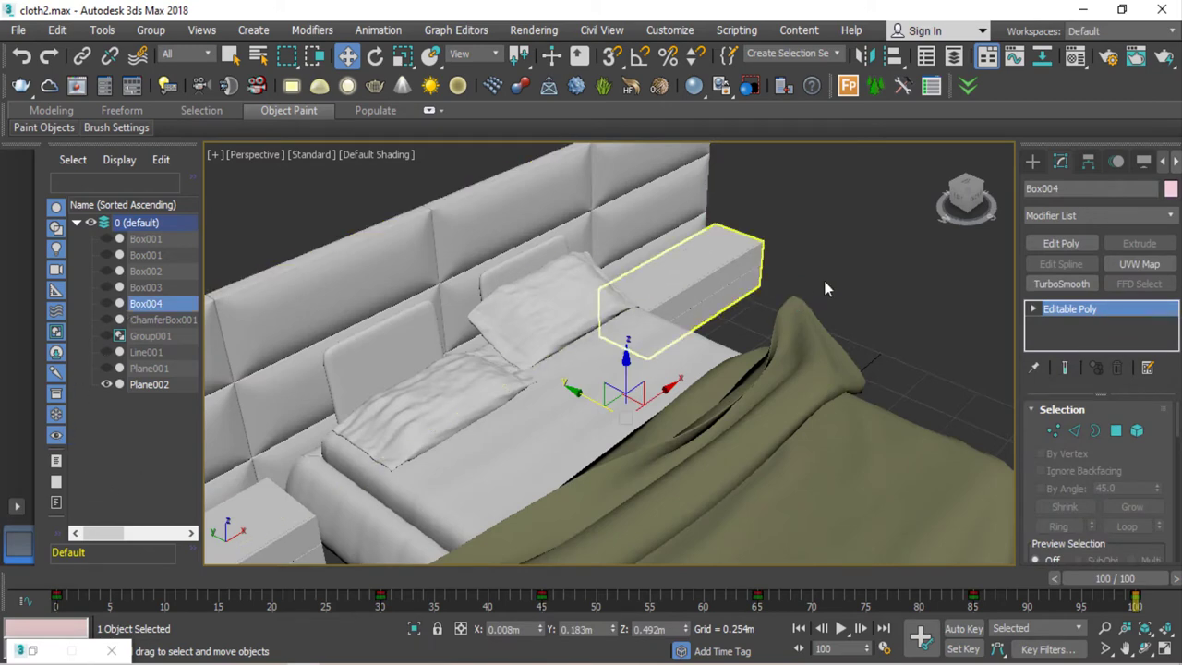
pyautogui.click(816, 264)
# Step: Select the draped cloth and orbit to a low close view of it on the bed
pyautogui.scroll(-5, 816, 265)
pyautogui.scroll(4, 732, 359)
pyautogui.click(732, 358)
pyautogui.scroll(-4, 600, 409)
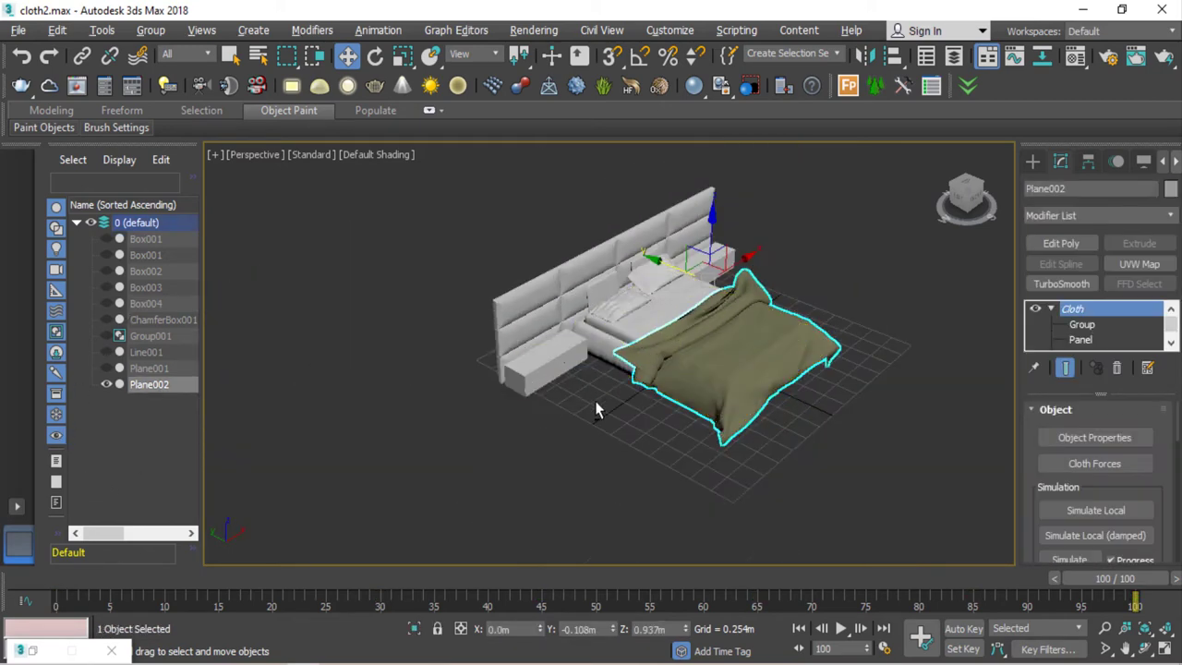
pyautogui.moveTo(599, 409)
pyautogui.keyDown('alt'); pyautogui.mouseDown(button='middle')
pyautogui.moveTo(715, 388)
pyautogui.moveTo(686, 420)
pyautogui.moveTo(742, 356)
pyautogui.mouseUp(button='middle'); pyautogui.keyUp('alt')
pyautogui.scroll(3, 711, 397)
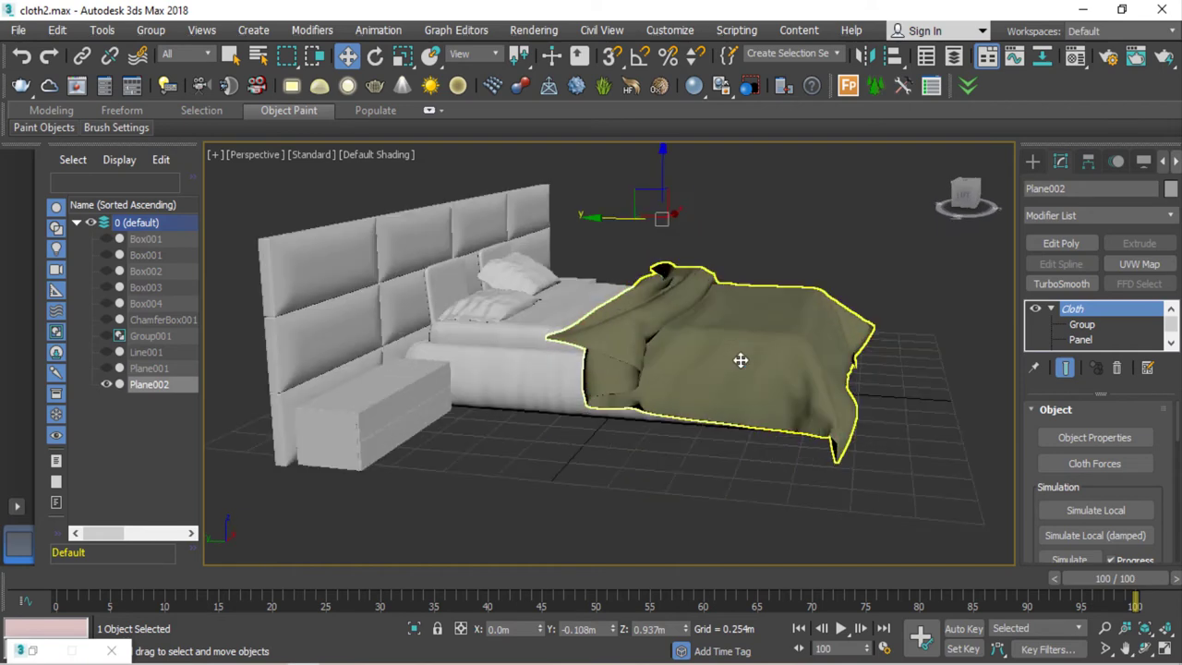
pyautogui.moveTo(718, 438)
pyautogui.keyDown('alt'); pyautogui.mouseDown(button='middle')
pyautogui.moveTo(681, 401)
pyautogui.moveTo(687, 387)
pyautogui.mouseUp(button='middle'); pyautogui.keyUp('alt')
pyautogui.scroll(2, 687, 387)
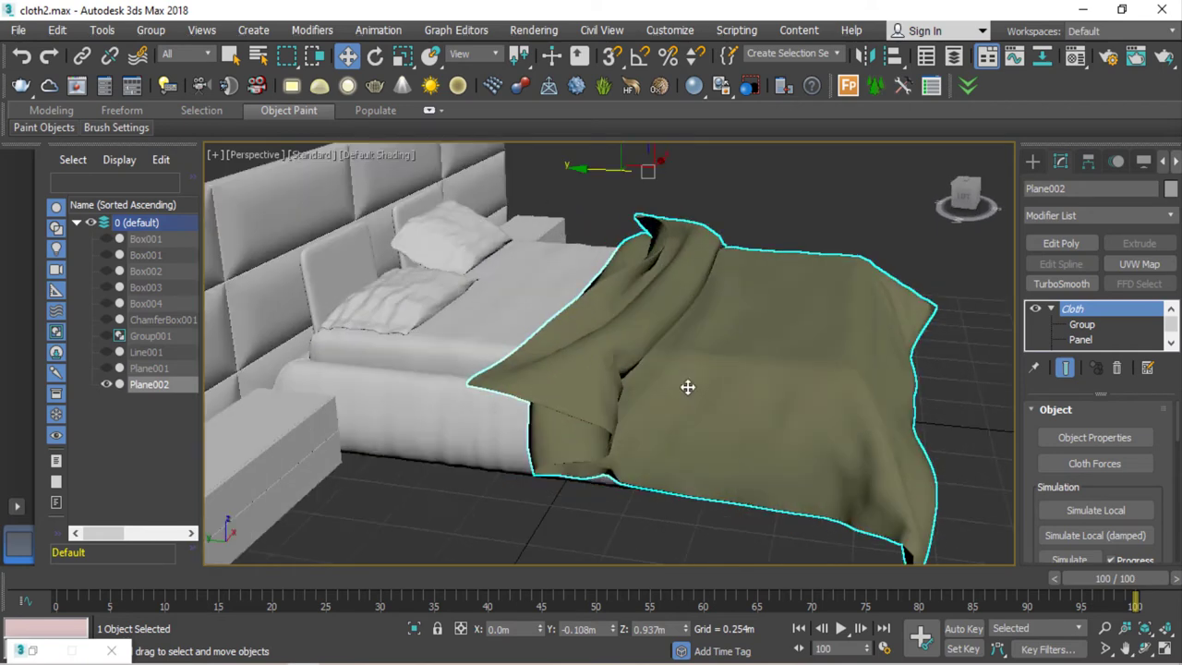
pyautogui.moveTo(557, 419)
pyautogui.keyDown('alt'); pyautogui.mouseDown(button='middle')
pyautogui.moveTo(628, 409)
pyautogui.moveTo(604, 401)
pyautogui.moveTo(561, 422)
pyautogui.moveTo(726, 395)
pyautogui.mouseUp(button='middle'); pyautogui.keyUp('alt')
# Step: Collapse Plane002's entire modifier stack into an editable mesh
pyautogui.rightClick(1073, 314)
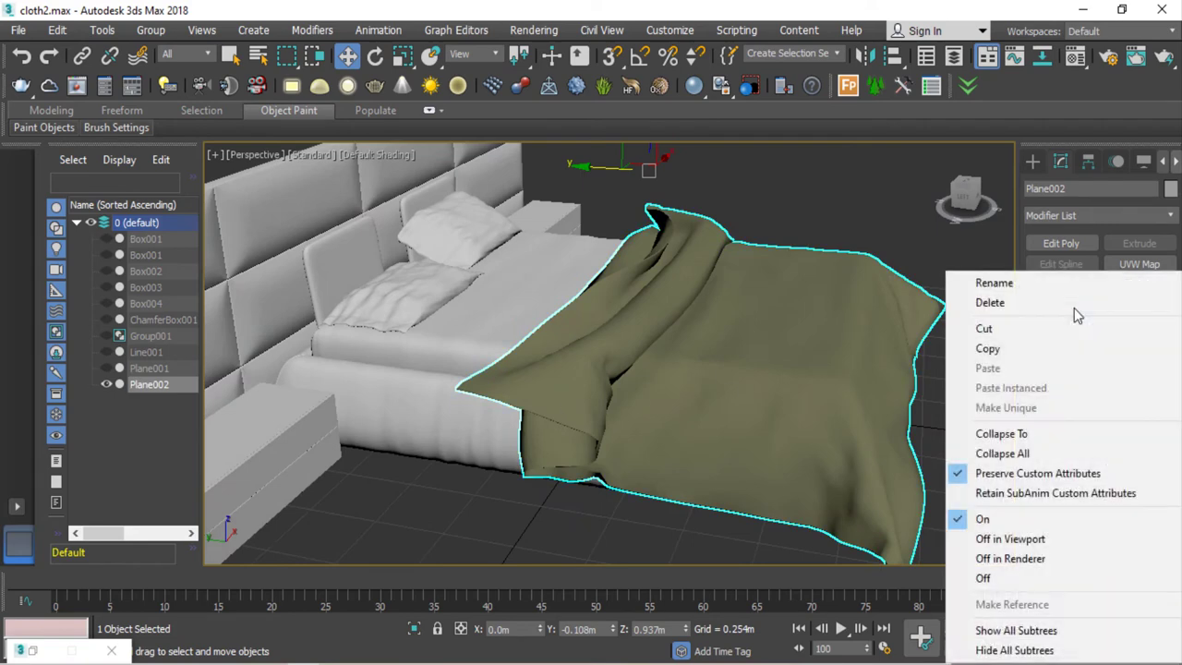
pyautogui.click(1021, 455)
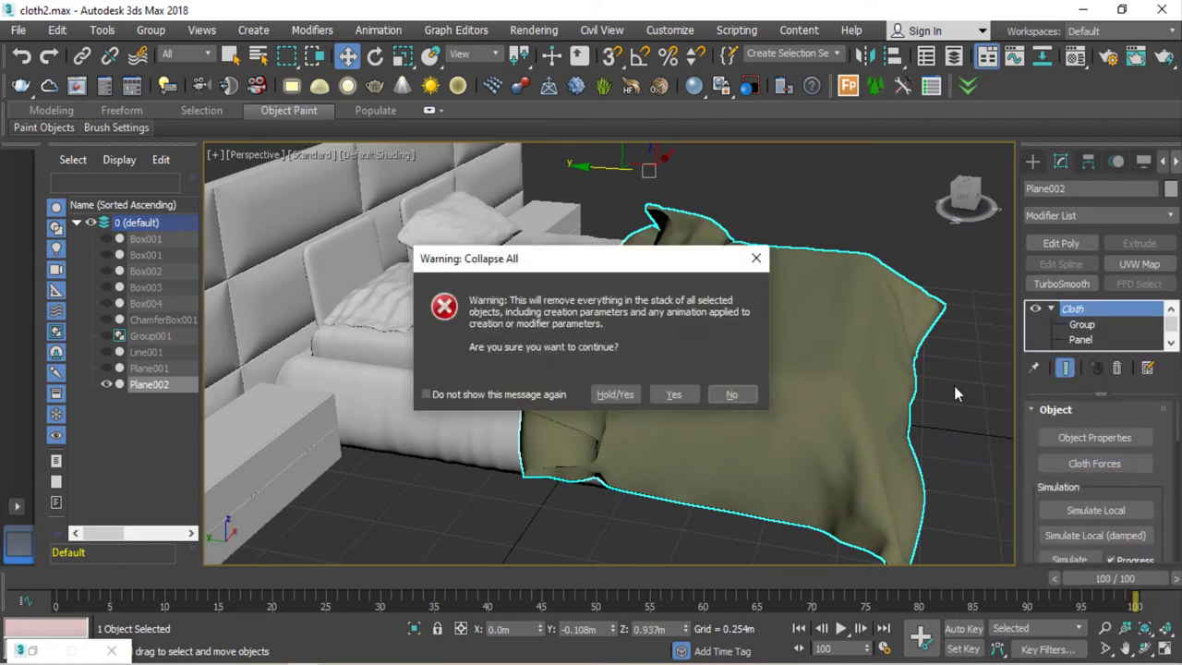
pyautogui.click(673, 394)
pyautogui.click(842, 350)
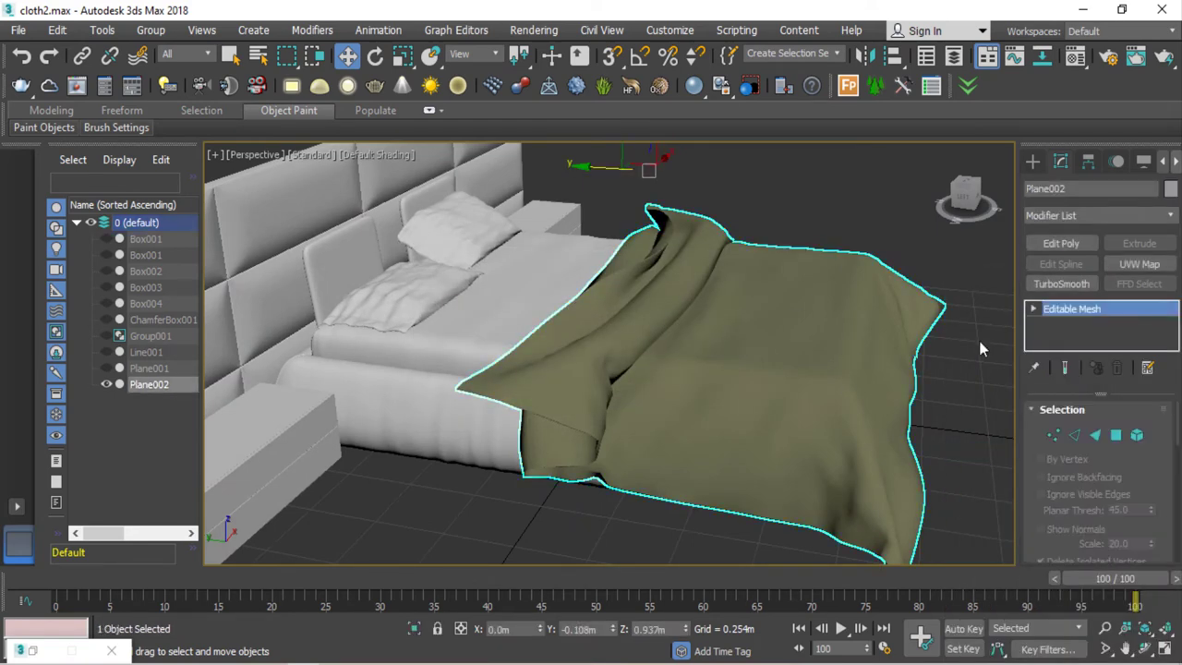
# Step: Add a new Cloth modifier to the mesh and open its Object Properties
pyautogui.click(1171, 215)
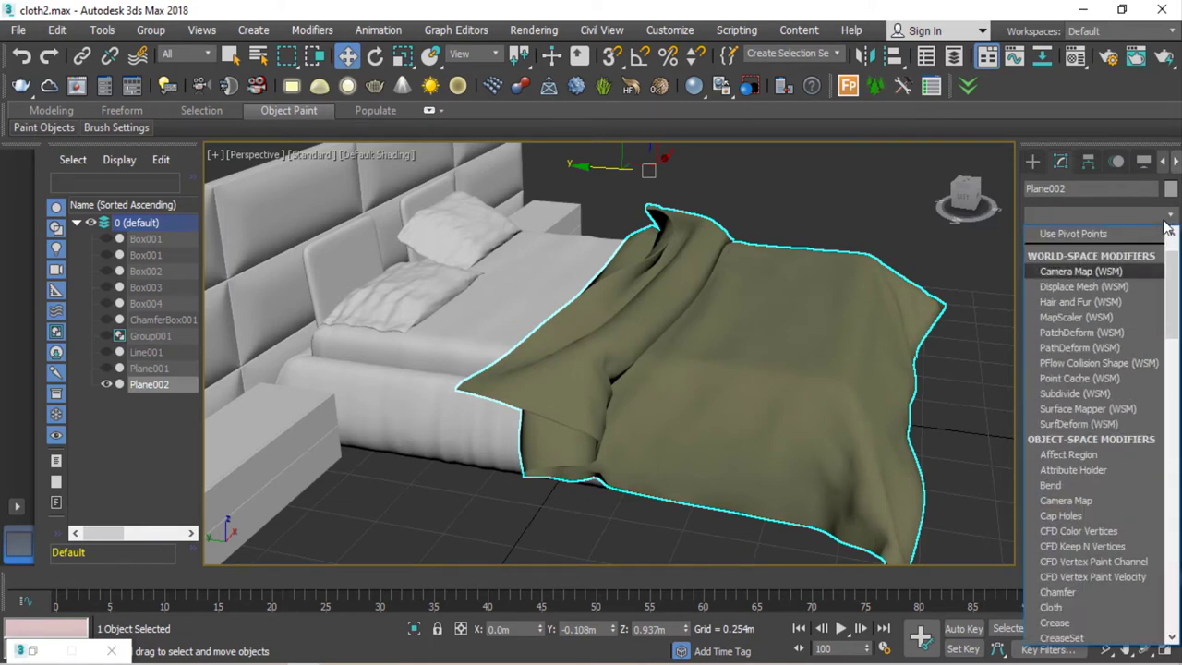
pyautogui.scroll(-1, 1128, 372)
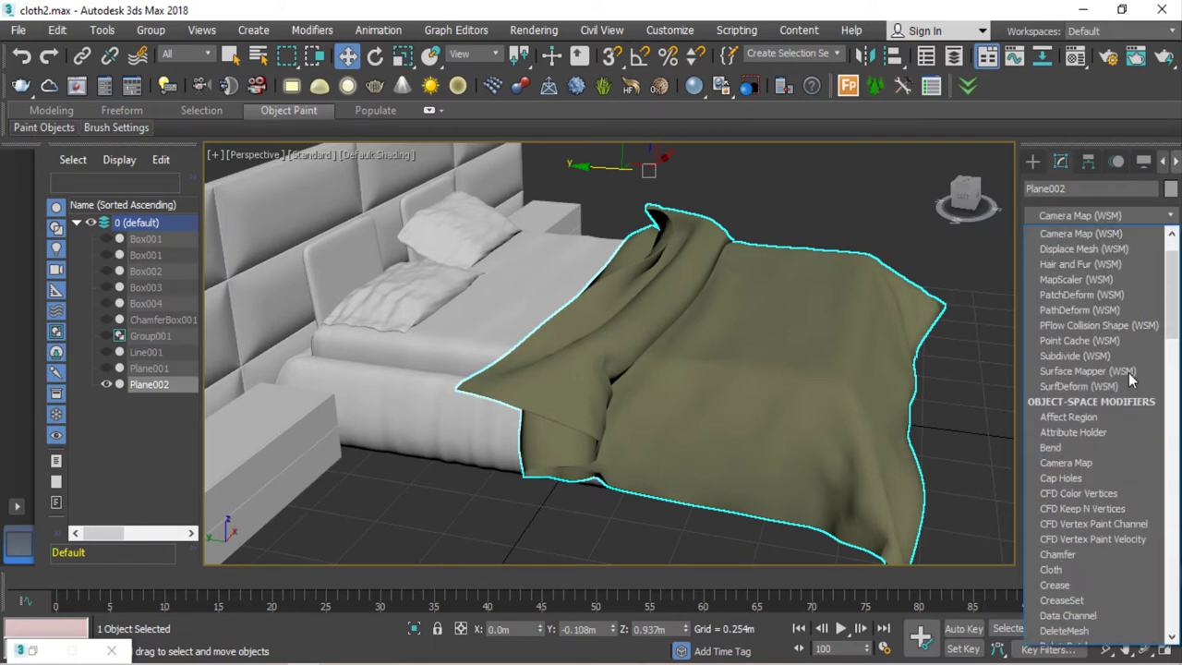
pyautogui.click(1077, 571)
pyautogui.click(1077, 571)
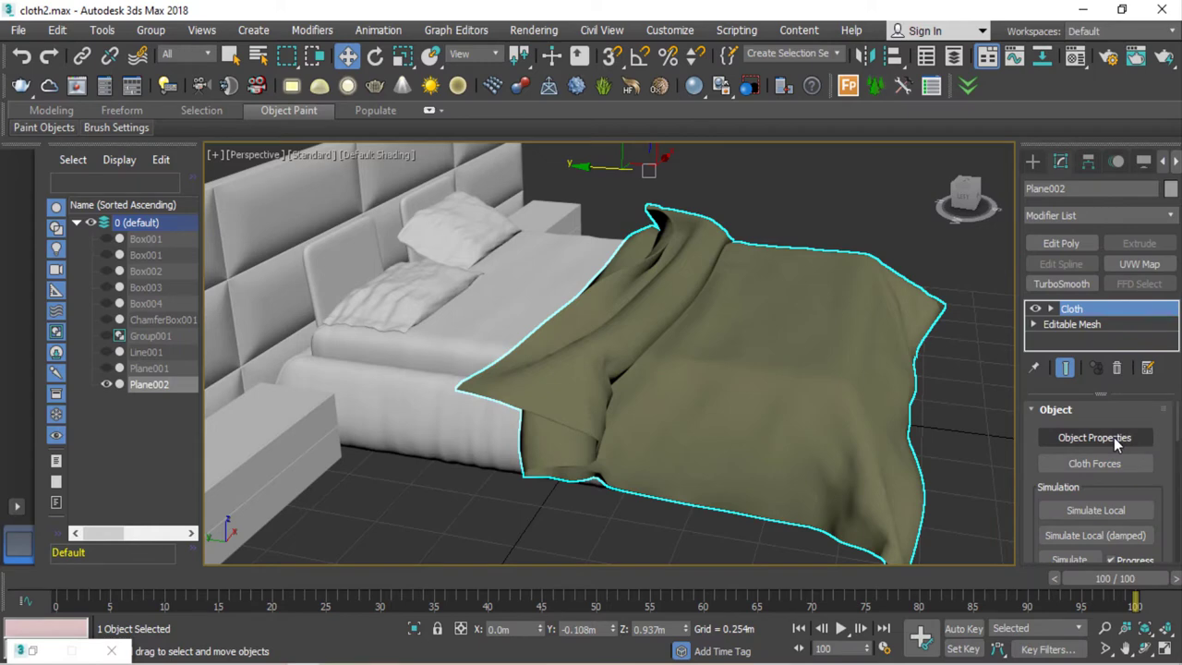
pyautogui.click(1114, 437)
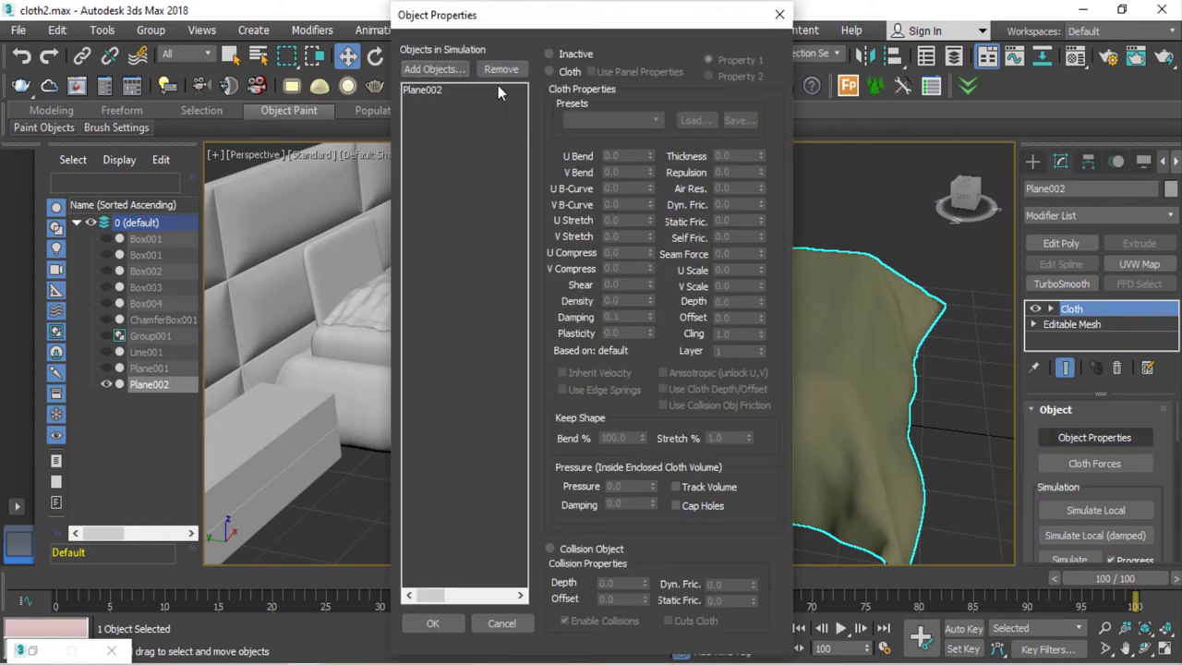
# Step: Make Plane002 a cloth object using the Cotton preset
pyautogui.click(523, 89)
pyautogui.click(560, 73)
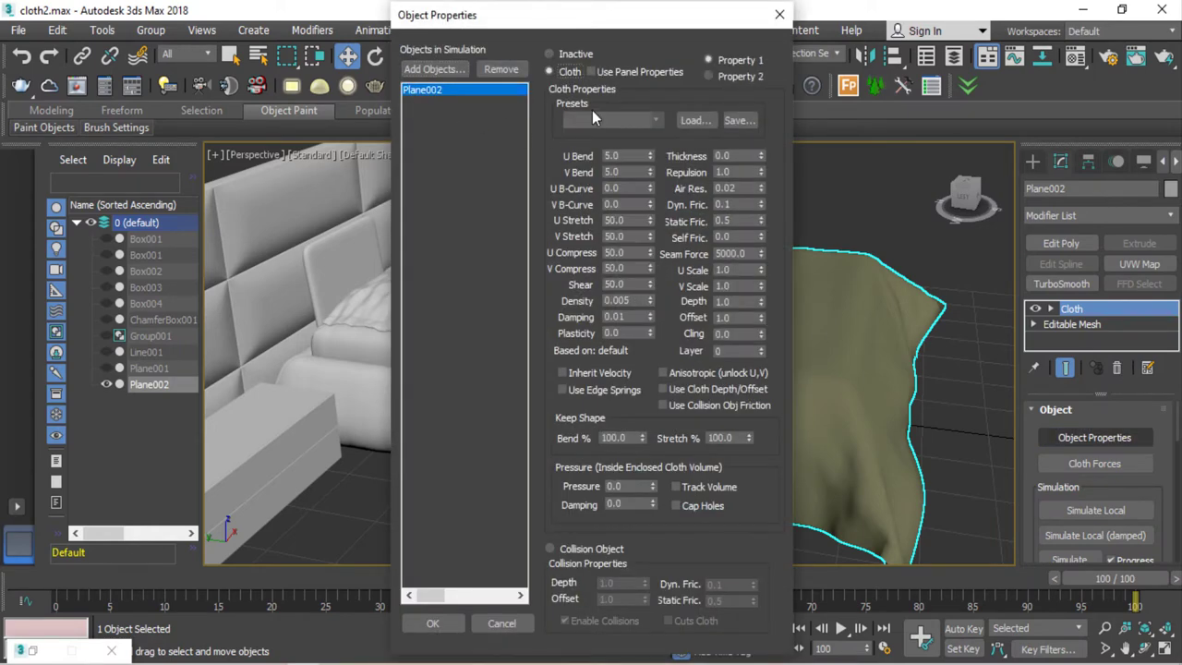
pyautogui.click(611, 115)
pyautogui.click(631, 159)
pyautogui.write('4')
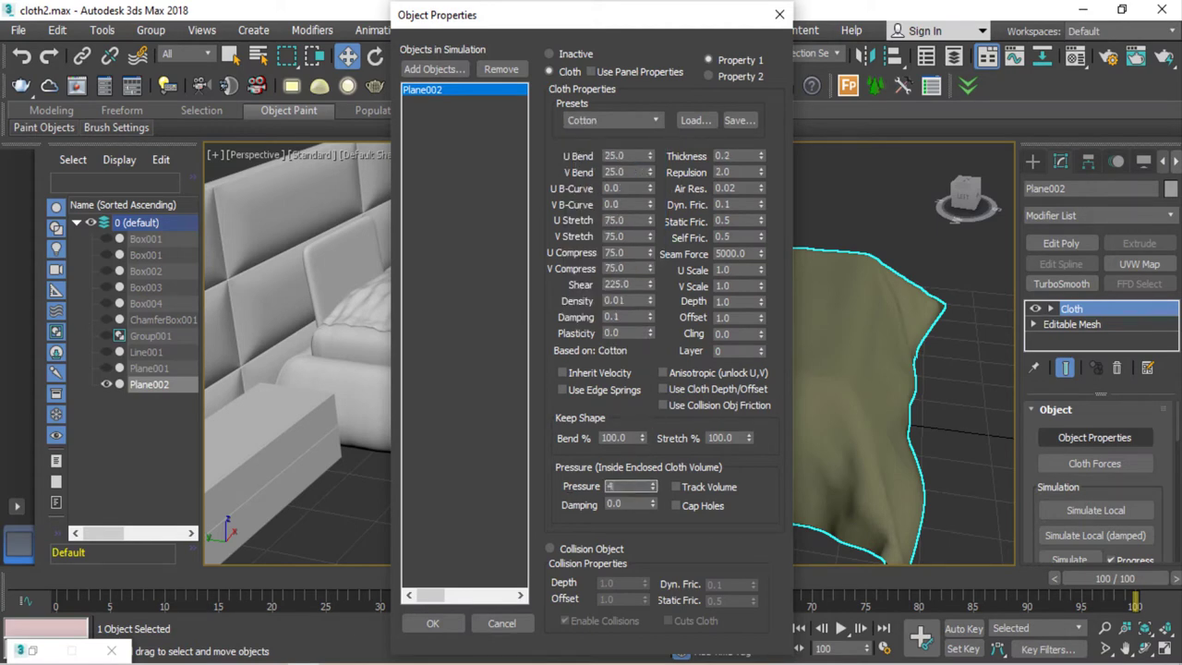
# Step: Add both Arch37_074 bed meshes to the simulation as collision objects
pyautogui.click(434, 69)
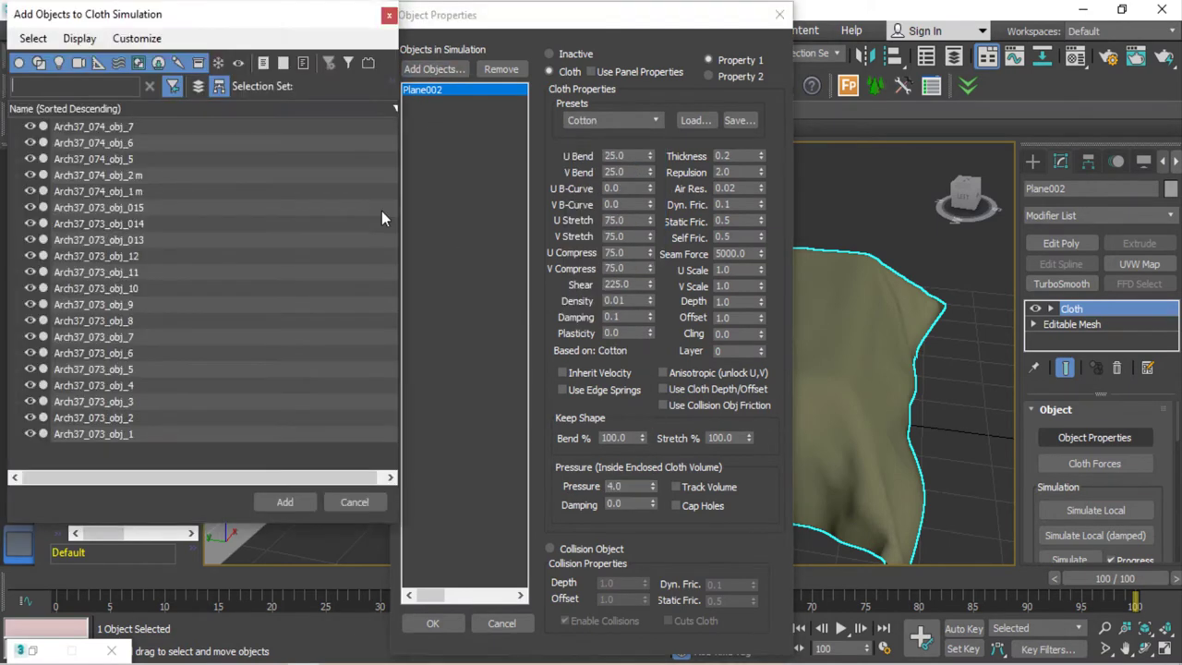
pyautogui.click(140, 195)
pyautogui.keyDown('ctrl'); pyautogui.click(140, 181); pyautogui.keyUp('ctrl')
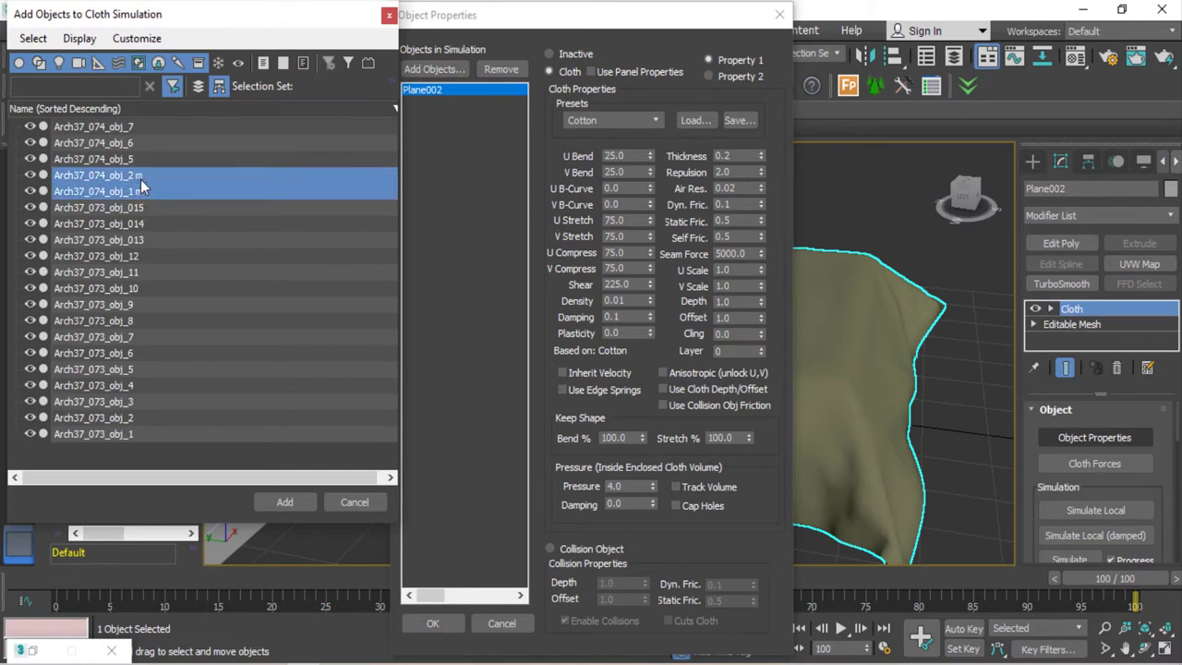
pyautogui.click(283, 500)
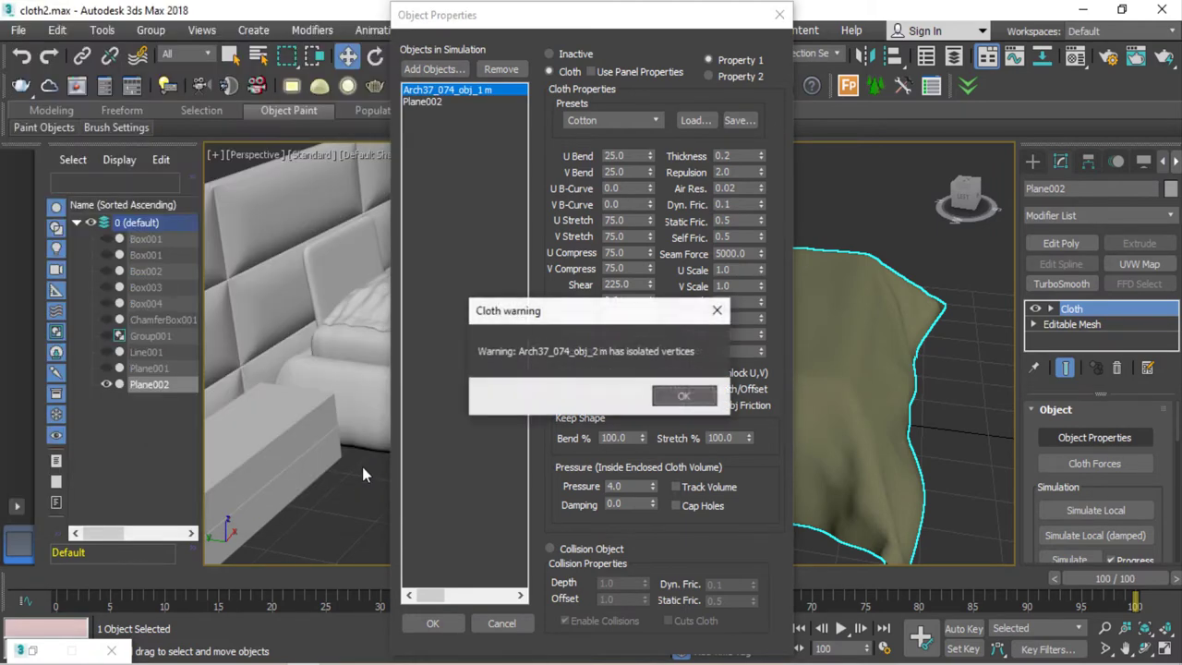
pyautogui.click(686, 399)
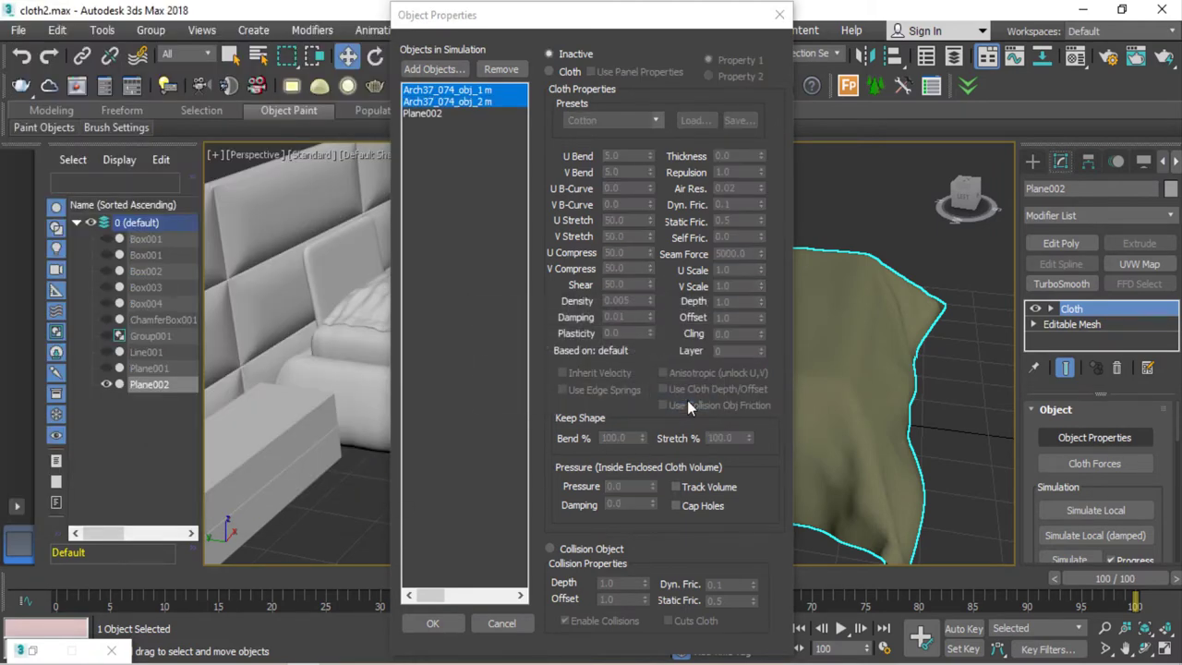
pyautogui.click(581, 551)
pyautogui.click(432, 625)
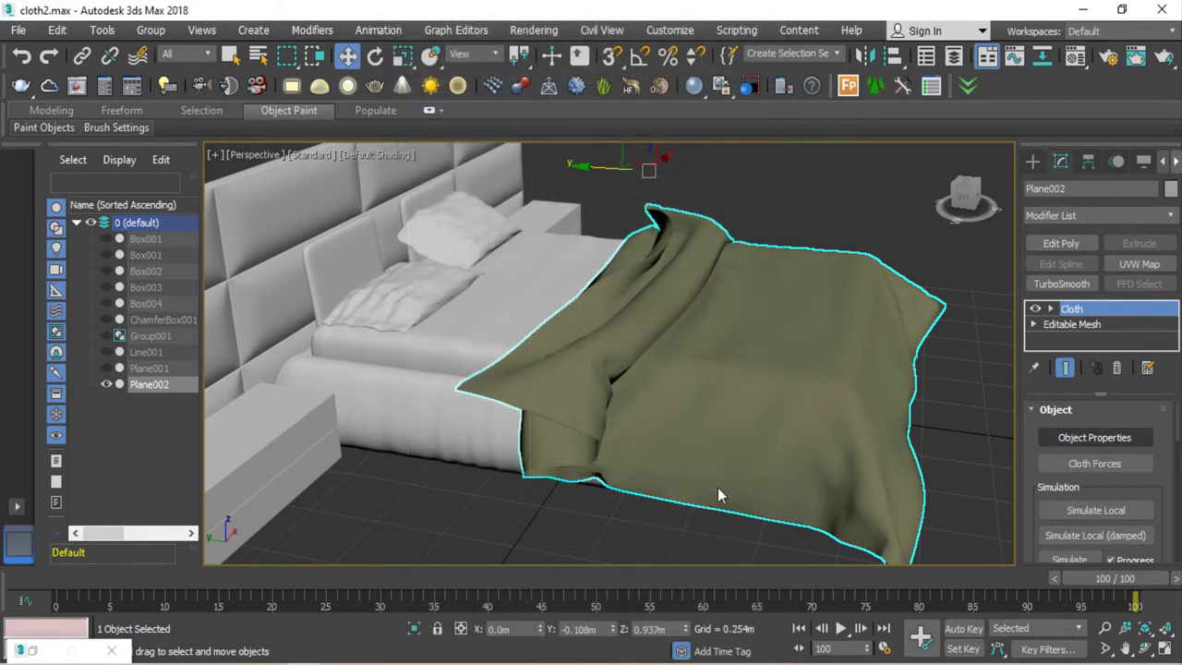
# Step: Run a local cloth simulation on Plane002
pyautogui.scroll(3, 589, 409)
pyautogui.scroll(-3, 588, 409)
pyautogui.moveTo(583, 444); pyautogui.dragTo(592, 421, button='middle')
pyautogui.click(1116, 510)
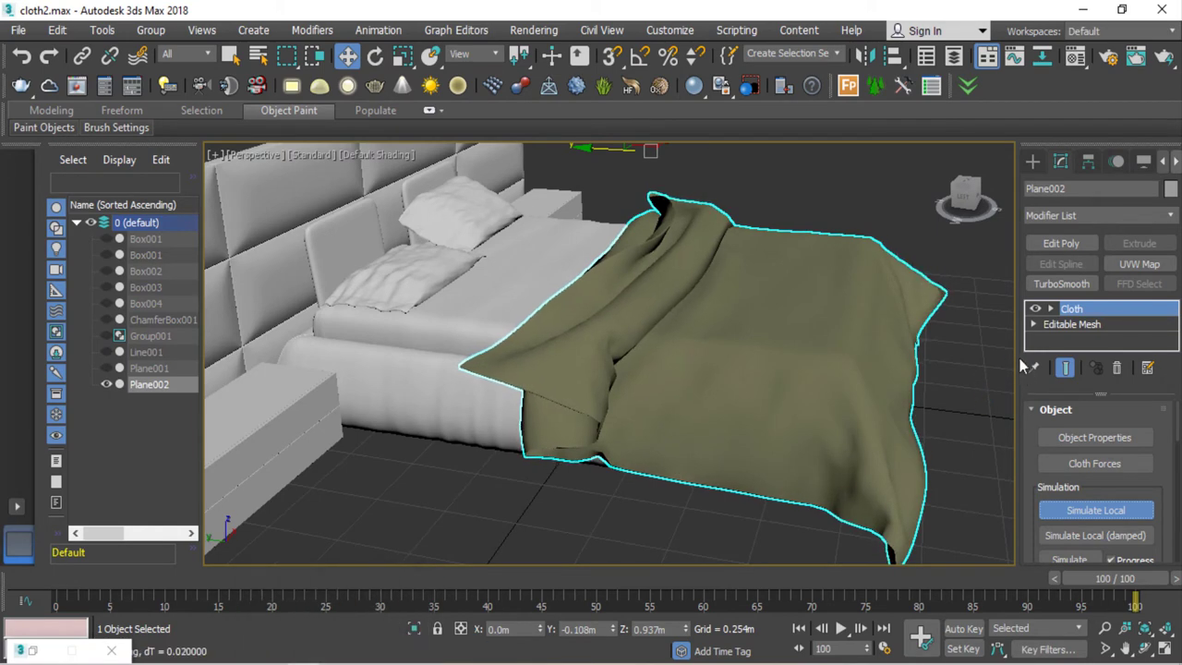
# Step: Orbit and zoom around the bed to inspect the cloth corners and edges
pyautogui.moveTo(1019, 368); pyautogui.dragTo(842, 369)
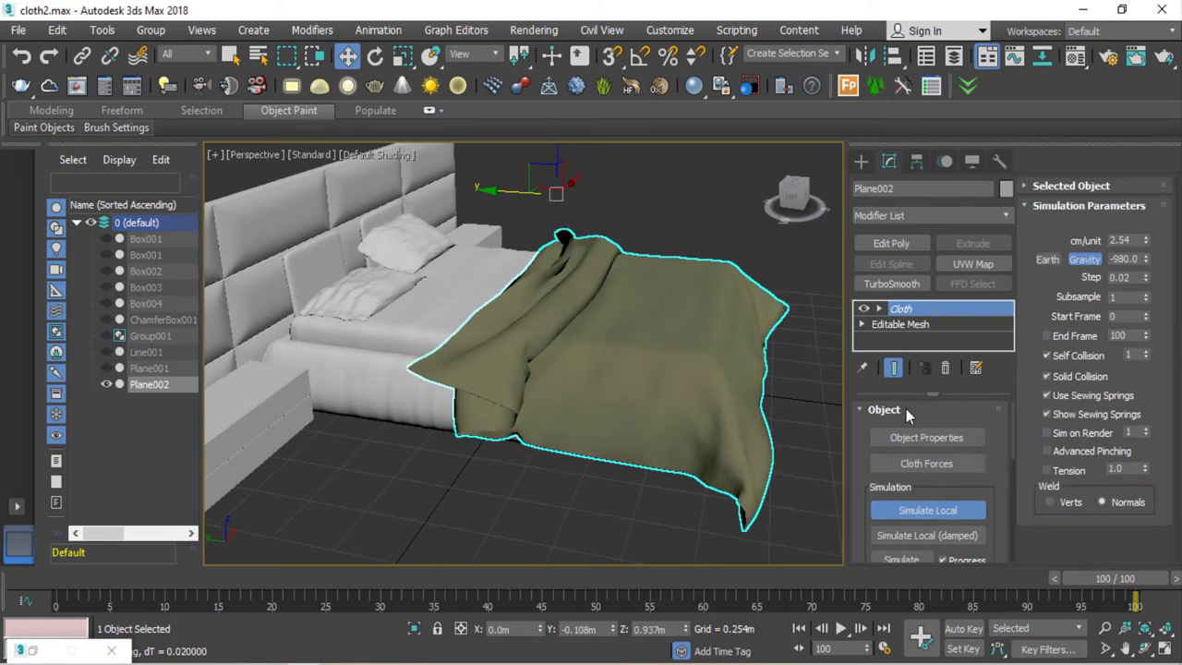
pyautogui.moveTo(844, 328); pyautogui.dragTo(1020, 369)
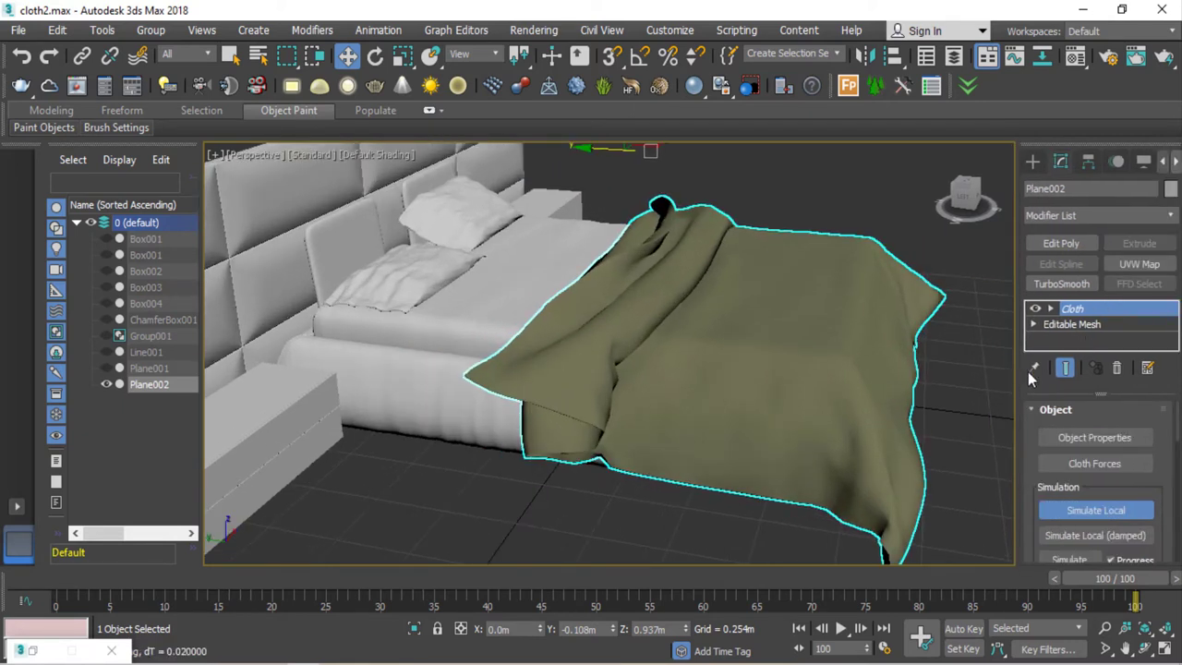
pyautogui.scroll(-3, 656, 305)
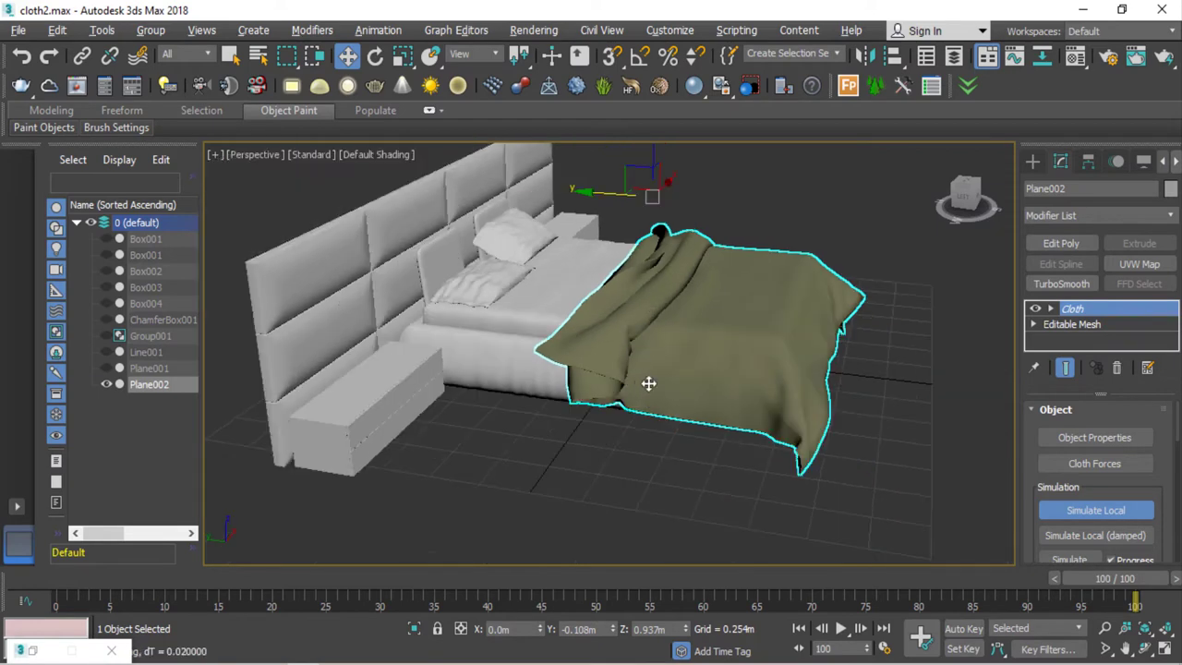
pyautogui.moveTo(648, 383)
pyautogui.keyDown('alt'); pyautogui.mouseDown(button='middle')
pyautogui.moveTo(754, 391)
pyautogui.moveTo(562, 415)
pyautogui.mouseUp(button='middle'); pyautogui.keyUp('alt')
pyautogui.scroll(4, 543, 301)
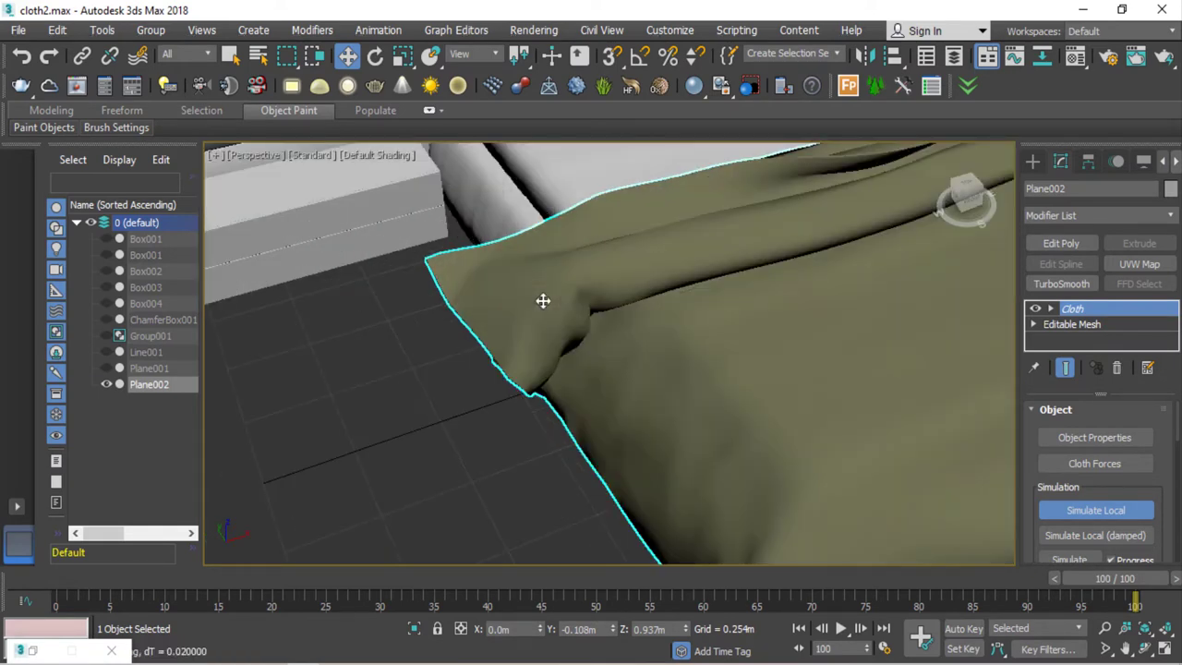
pyautogui.scroll(-3, 618, 299)
pyautogui.keyDown('alt'); pyautogui.moveTo(618, 298); pyautogui.dragTo(544, 388, button='middle'); pyautogui.keyUp('alt')
pyautogui.scroll(-2, 704, 381)
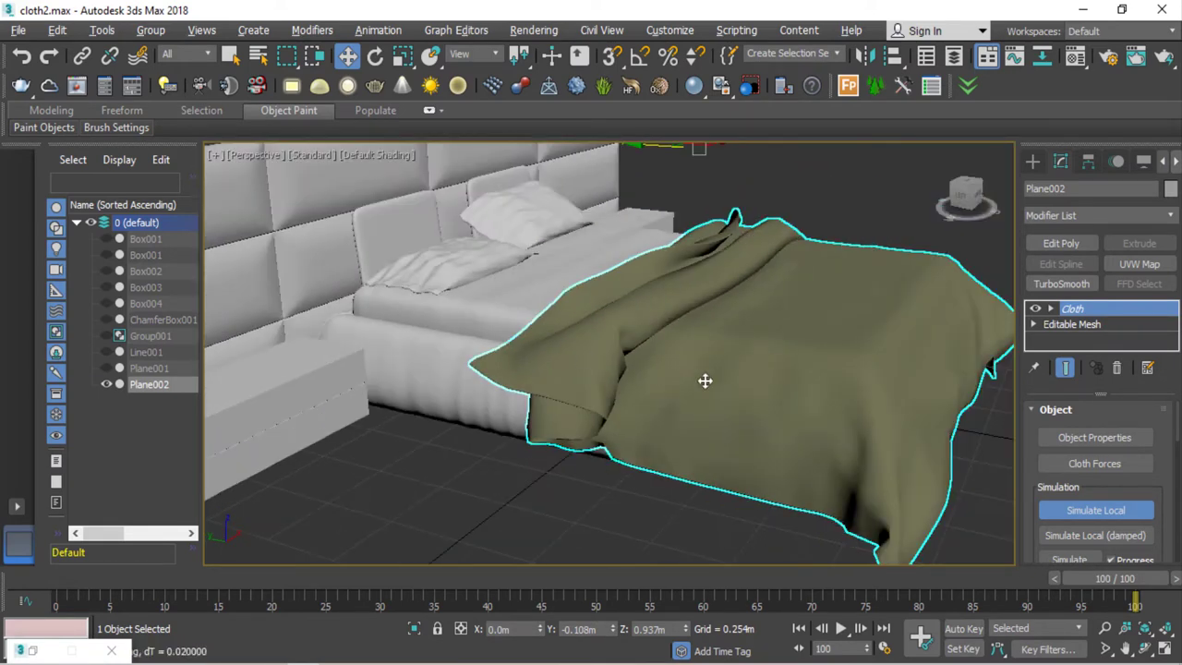
pyautogui.keyDown('alt'); pyautogui.moveTo(705, 381); pyautogui.dragTo(502, 407, button='middle'); pyautogui.keyUp('alt')
pyautogui.scroll(-3, 625, 415)
pyautogui.keyDown('alt'); pyautogui.moveTo(626, 414); pyautogui.dragTo(826, 414, button='middle'); pyautogui.keyUp('alt')
pyautogui.scroll(4, 666, 372)
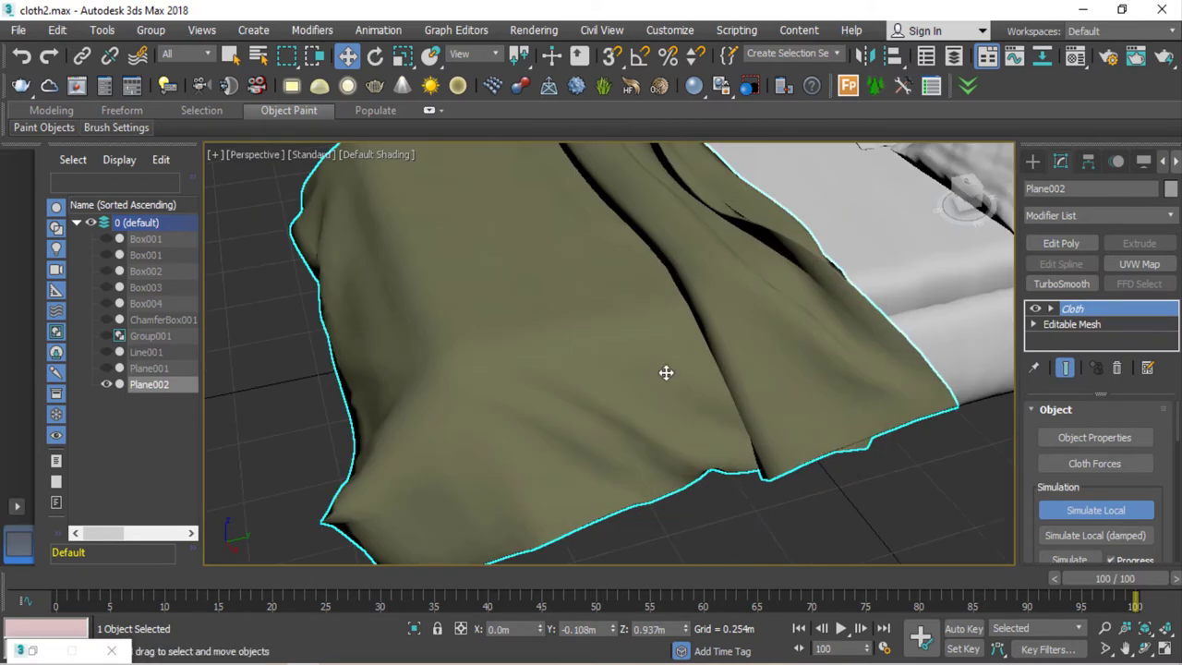
pyautogui.scroll(-3, 666, 372)
pyautogui.moveTo(667, 422)
pyautogui.keyDown('alt'); pyautogui.mouseDown(button='middle')
pyautogui.moveTo(712, 410)
pyautogui.moveTo(511, 440)
pyautogui.mouseUp(button='middle'); pyautogui.keyUp('alt')
pyautogui.scroll(3, 541, 456)
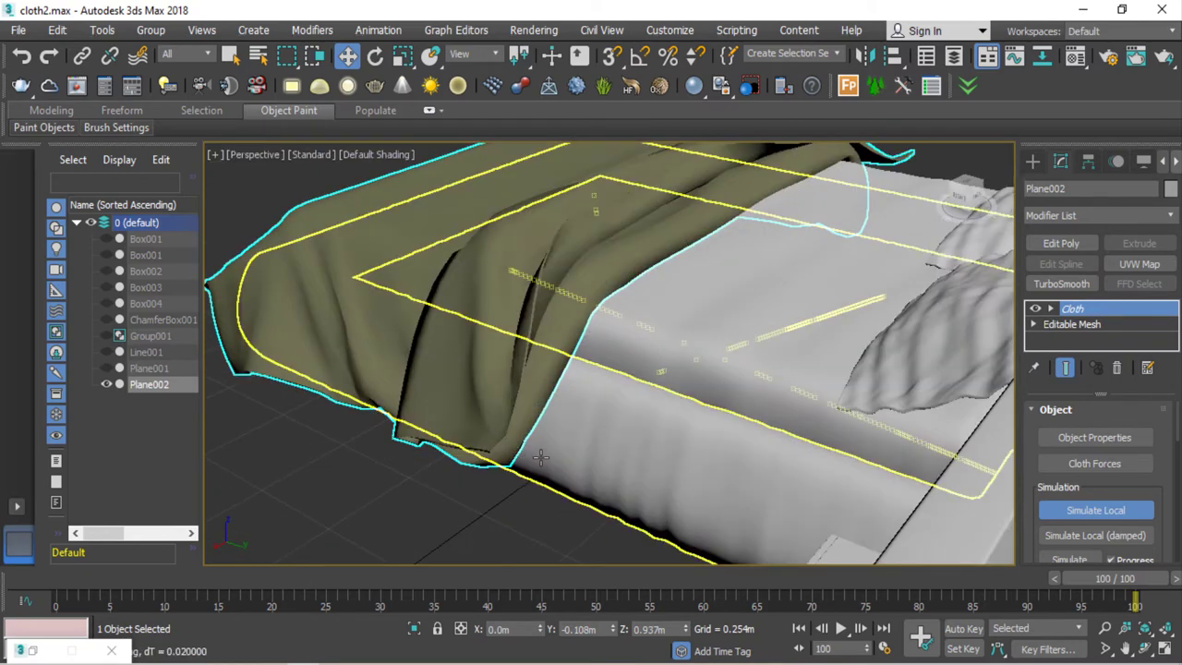
pyautogui.scroll(-2, 542, 456)
pyautogui.scroll(-2, 469, 517)
pyautogui.scroll(-3, 469, 520)
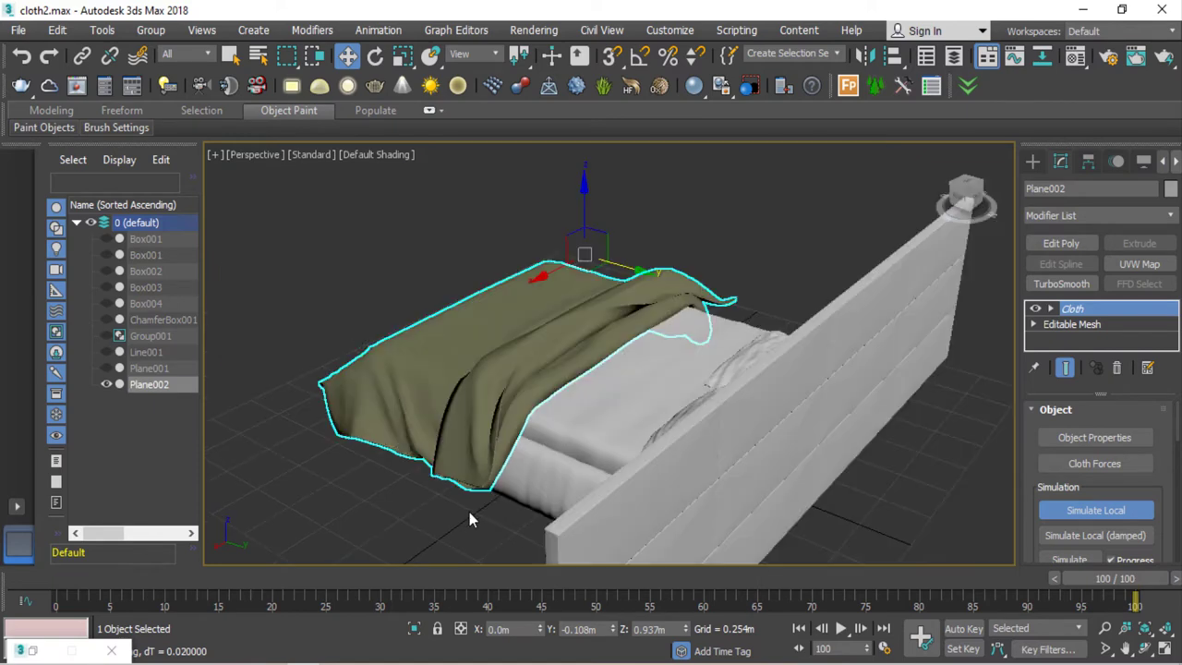
# Step: View the draped cloth from higher up with the headboard behind, then halt the simulation
pyautogui.moveTo(470, 519)
pyautogui.keyDown('alt'); pyautogui.mouseDown(button='middle')
pyautogui.moveTo(542, 527)
pyautogui.moveTo(691, 483)
pyautogui.moveTo(718, 487)
pyautogui.mouseUp(button='middle'); pyautogui.keyUp('alt')
pyautogui.scroll(2, 633, 486)
pyautogui.scroll(-3, 489, 434)
pyautogui.scroll(3, 504, 453)
pyautogui.keyDown('alt'); pyautogui.moveTo(504, 453); pyautogui.dragTo(528, 455, button='middle'); pyautogui.keyUp('alt')
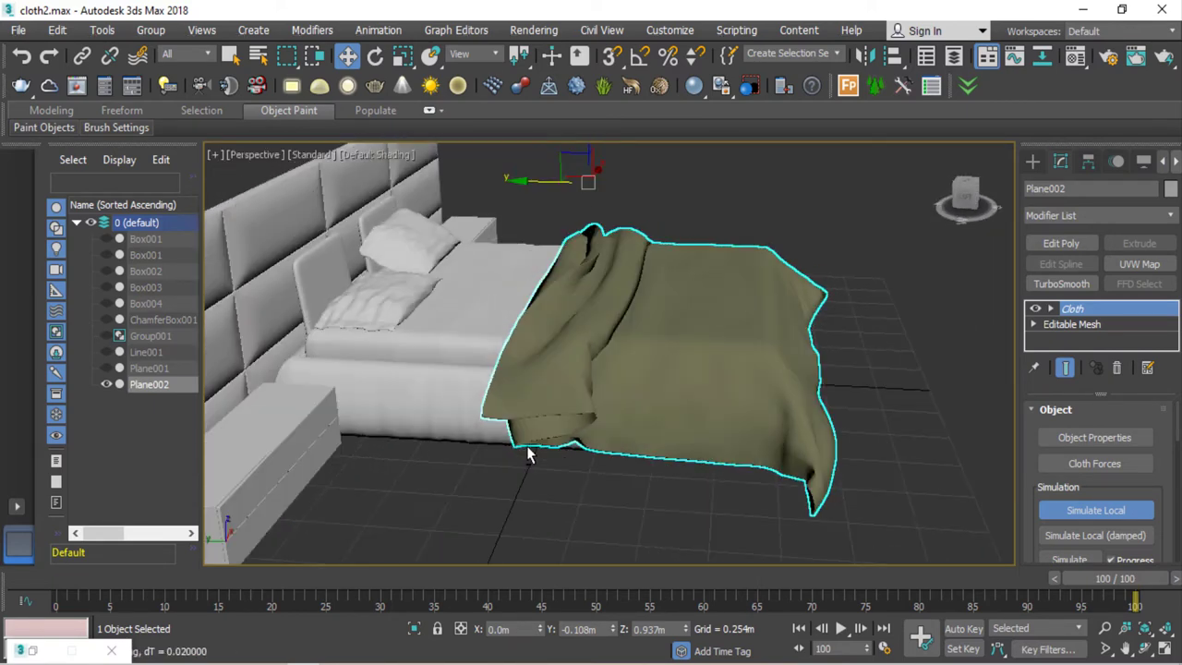
pyautogui.scroll(4, 483, 489)
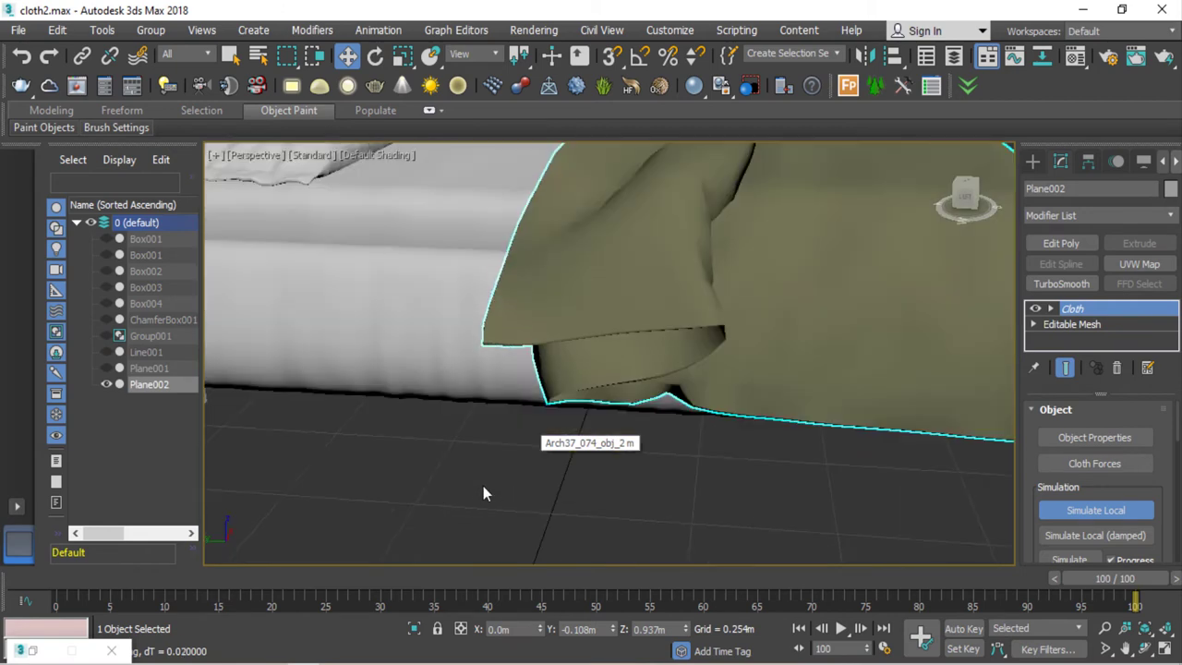
pyautogui.keyDown('alt'); pyautogui.moveTo(483, 485); pyautogui.dragTo(542, 479, button='middle'); pyautogui.keyUp('alt')
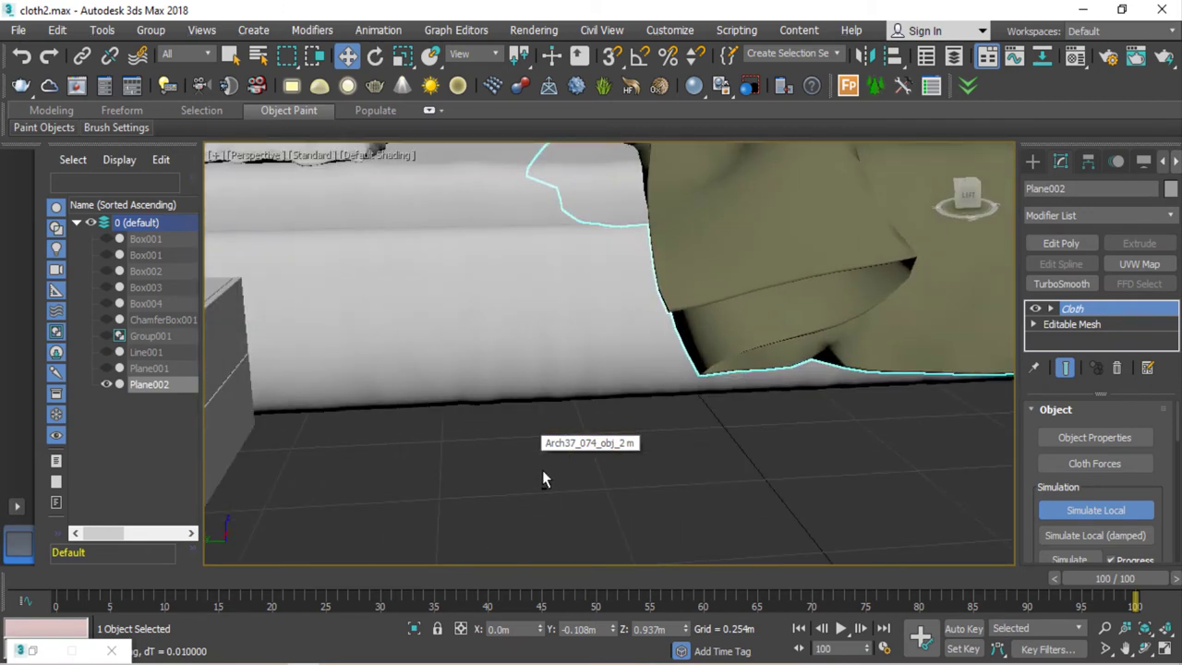
pyautogui.scroll(-5, 543, 475)
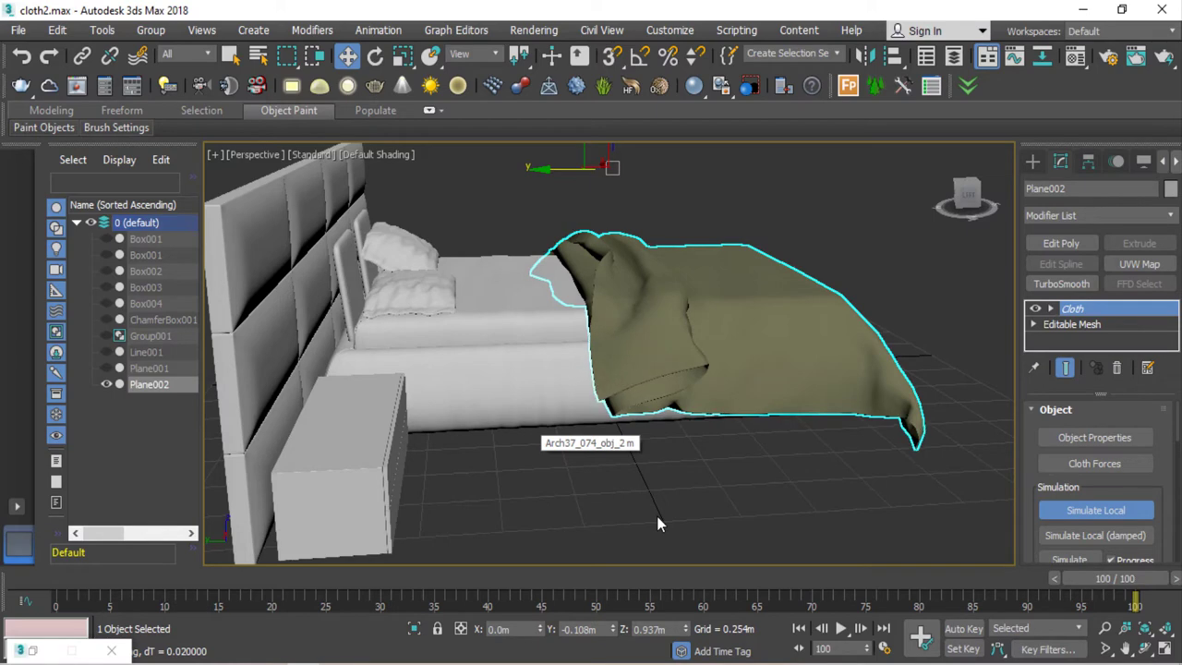
pyautogui.scroll(3, 679, 388)
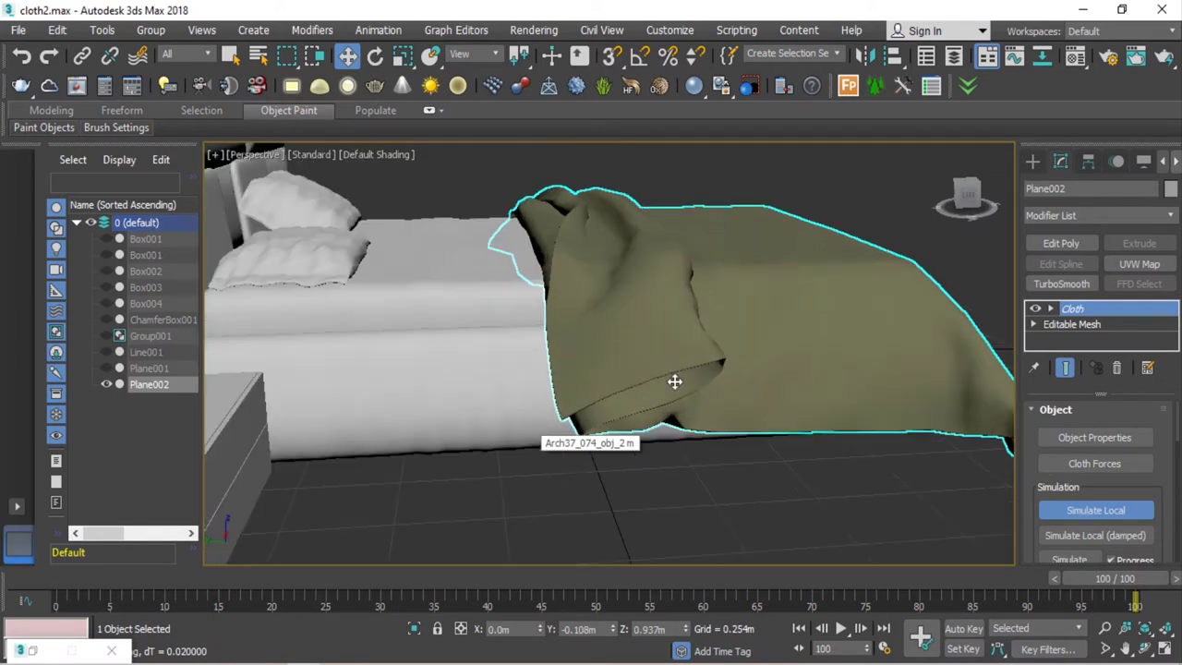
pyautogui.moveTo(674, 382)
pyautogui.keyDown('alt'); pyautogui.mouseDown(button='middle')
pyautogui.moveTo(611, 399)
pyautogui.moveTo(626, 496)
pyautogui.mouseUp(button='middle'); pyautogui.keyUp('alt')
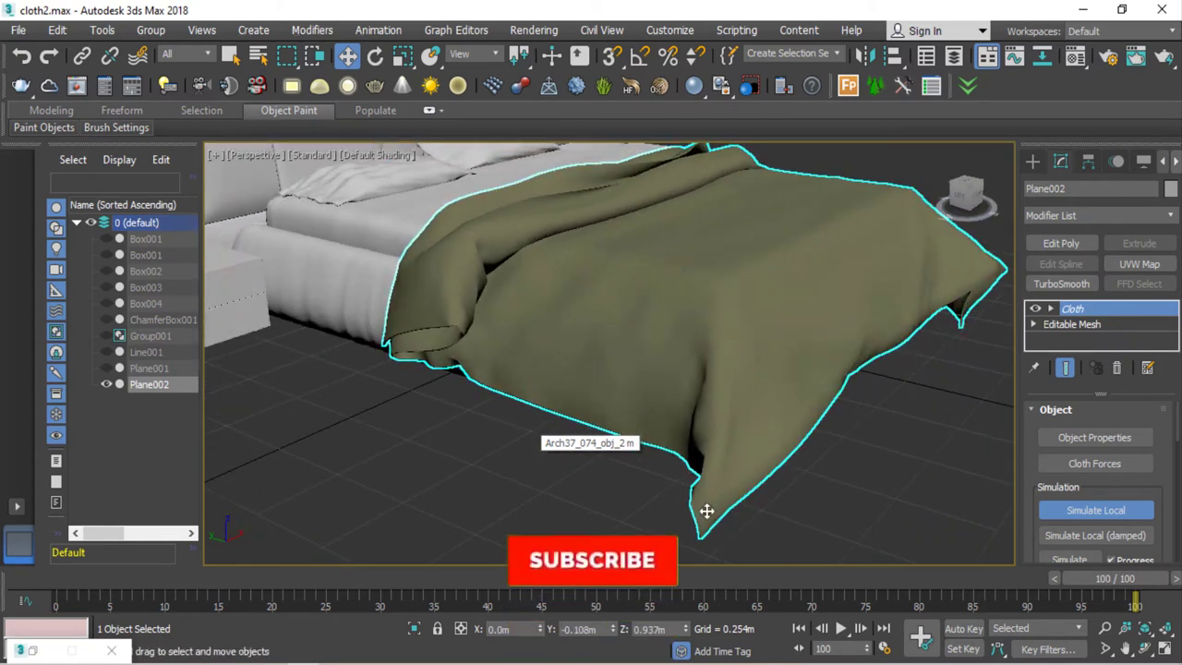
pyautogui.scroll(3, 433, 305)
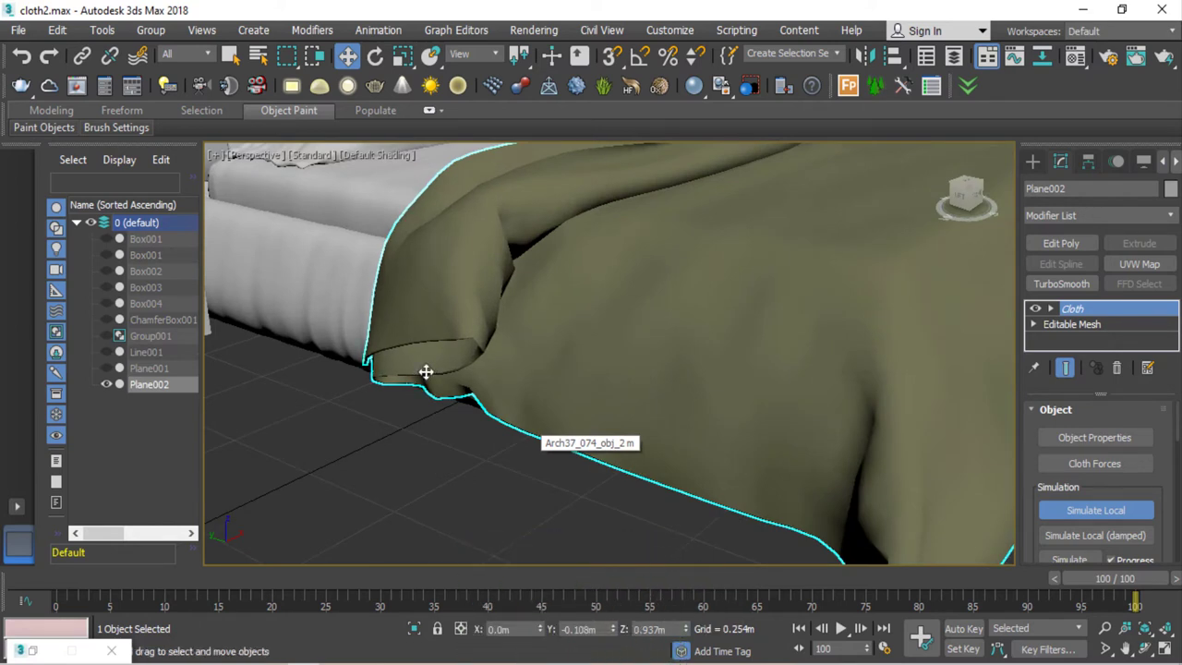
pyautogui.scroll(-4, 426, 371)
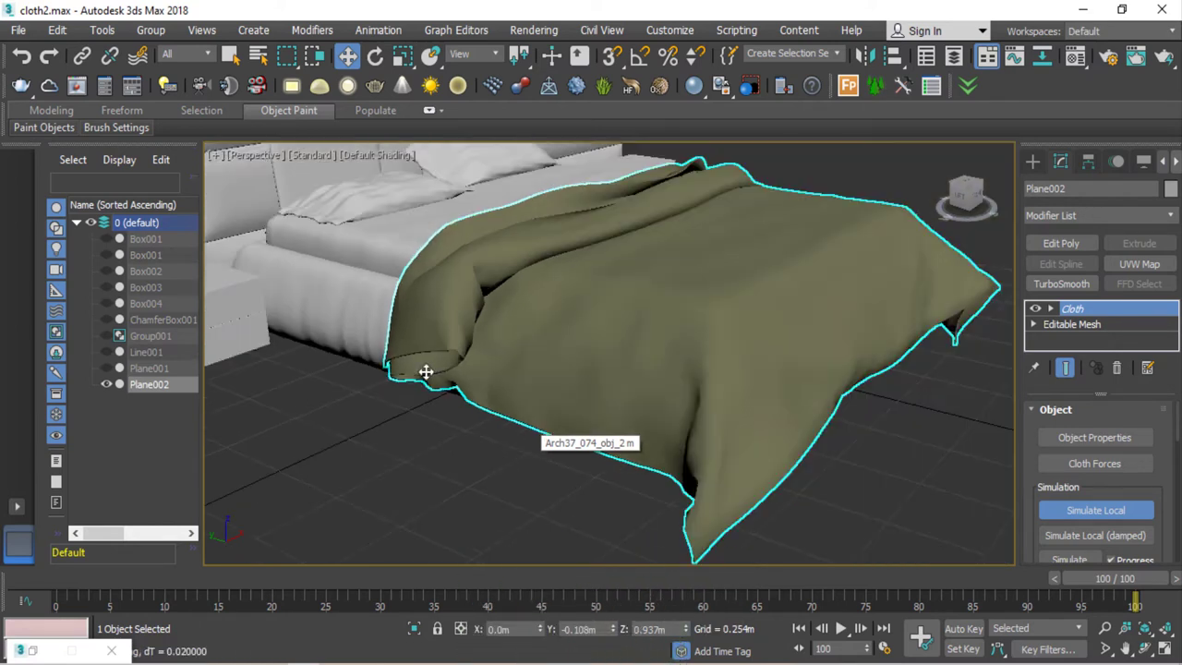
pyautogui.click(1066, 509)
# Step: Lower Plane002's cloth pressure to 1 and rerun the local simulation
pyautogui.click(1080, 440)
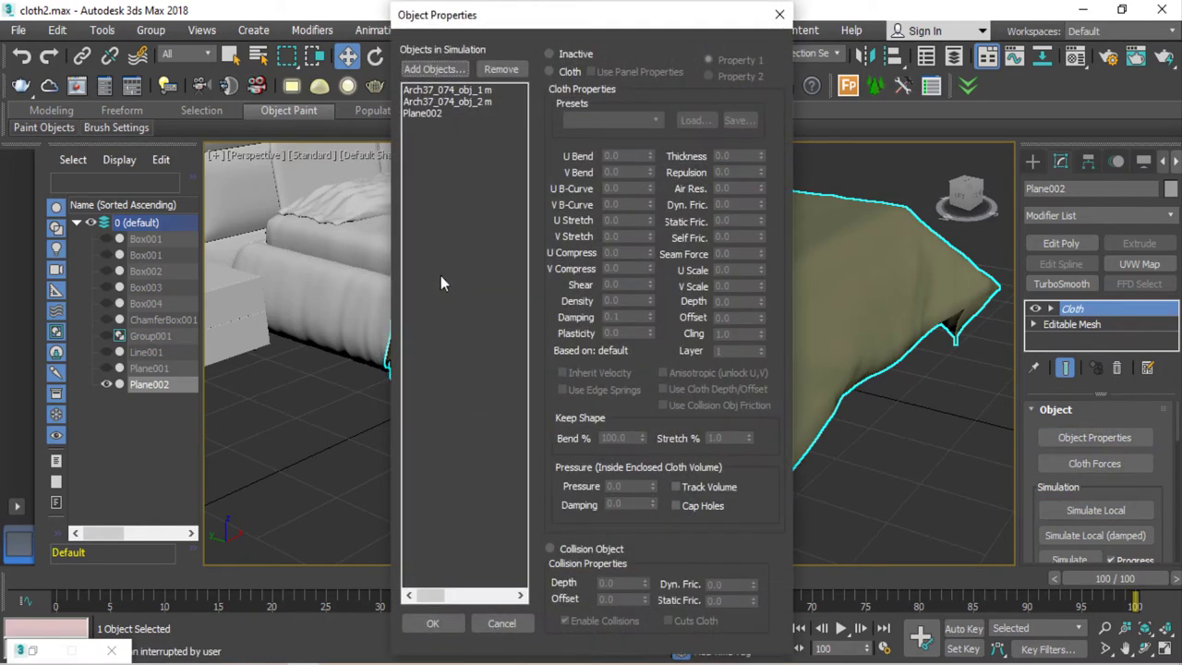
pyautogui.click(434, 114)
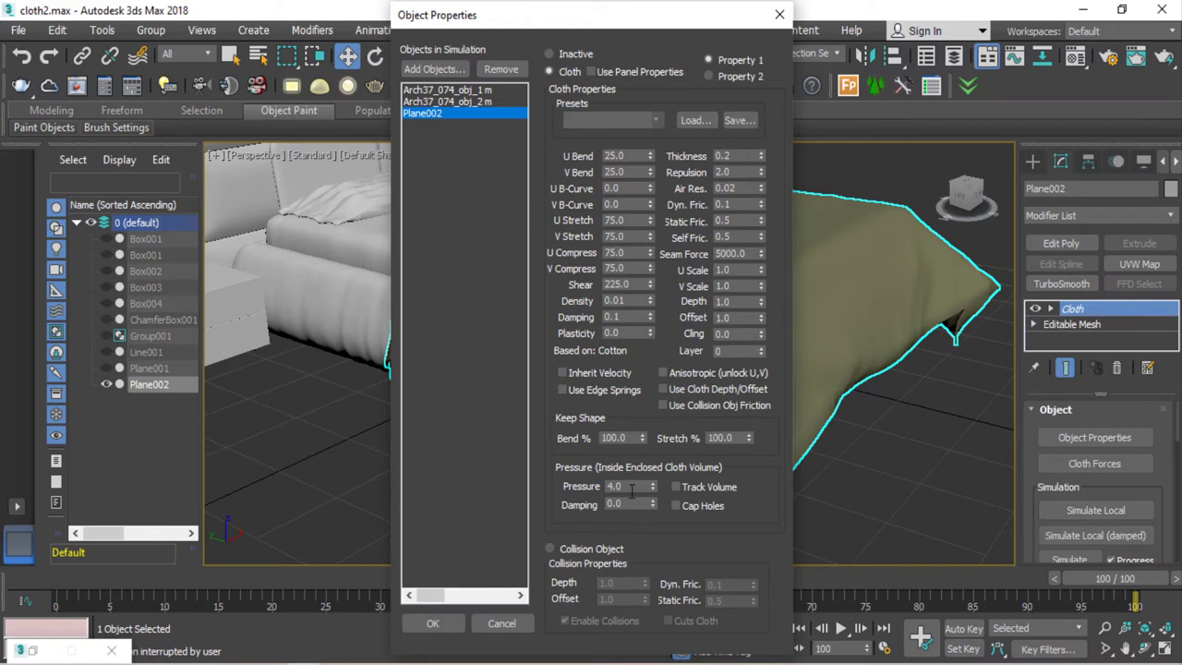
pyautogui.moveTo(632, 490); pyautogui.dragTo(573, 497)
pyautogui.write('1')
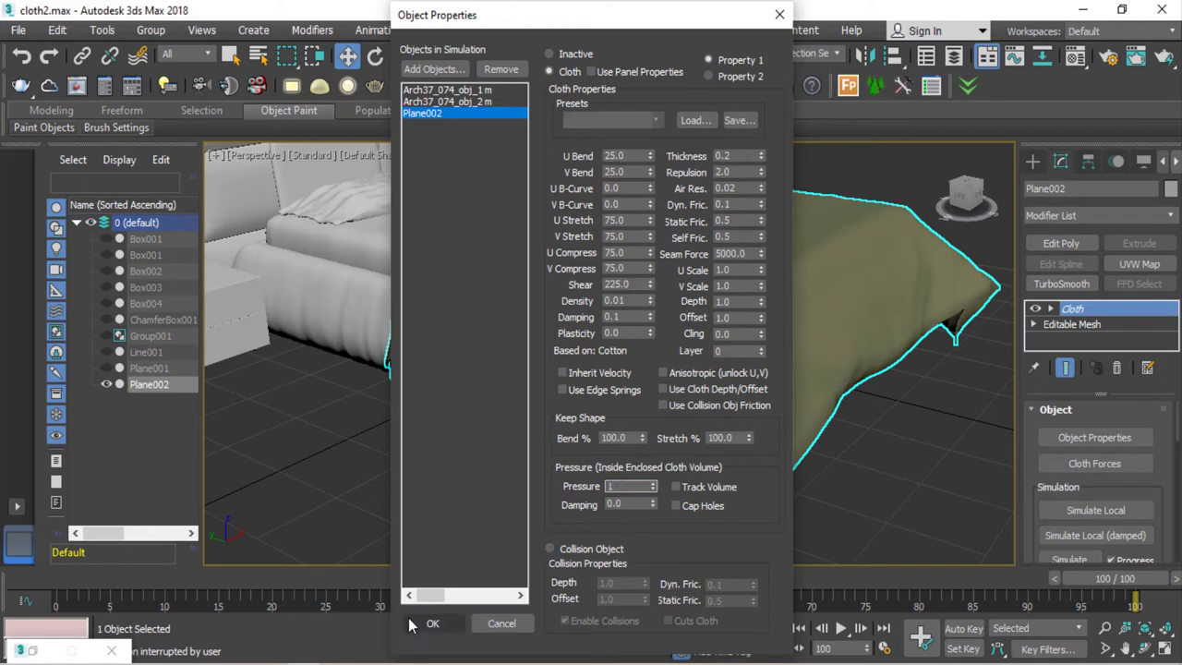
pyautogui.click(431, 627)
pyautogui.click(1076, 509)
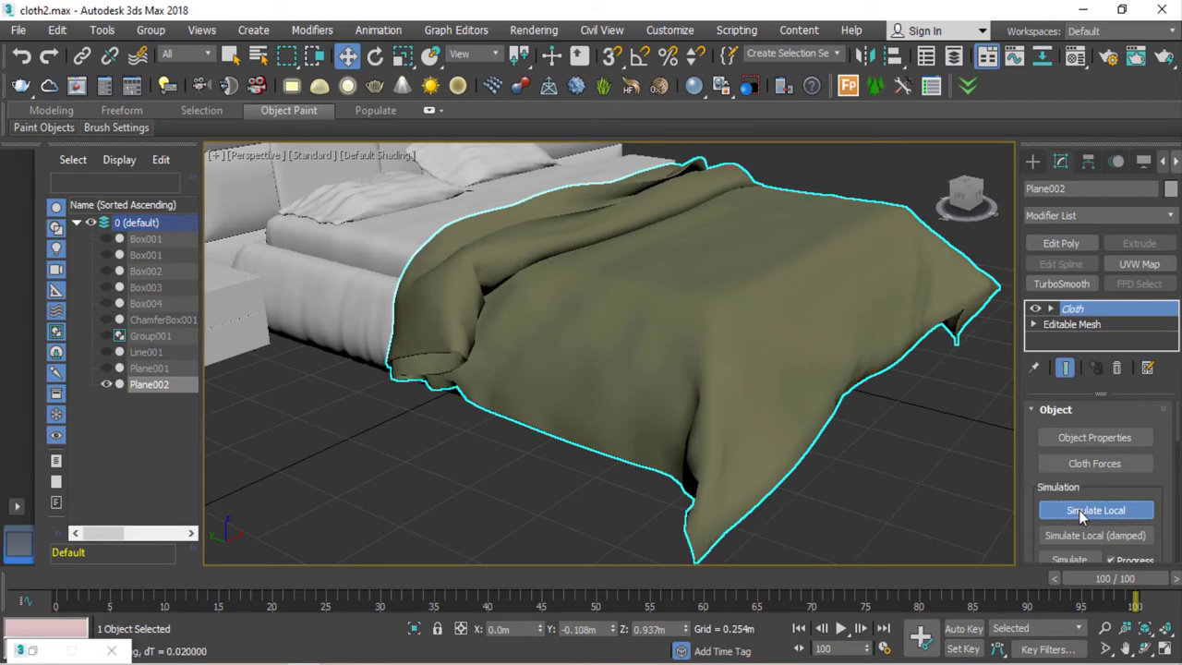
# Step: Stop the simulation and switch Plane002 to its Face sub-object level
pyautogui.click(1081, 512)
pyautogui.moveTo(572, 407)
pyautogui.keyDown('alt'); pyautogui.mouseDown(button='middle')
pyautogui.moveTo(508, 417)
pyautogui.moveTo(604, 416)
pyautogui.moveTo(972, 356)
pyautogui.mouseUp(button='middle'); pyautogui.keyUp('alt')
pyautogui.click(1053, 310)
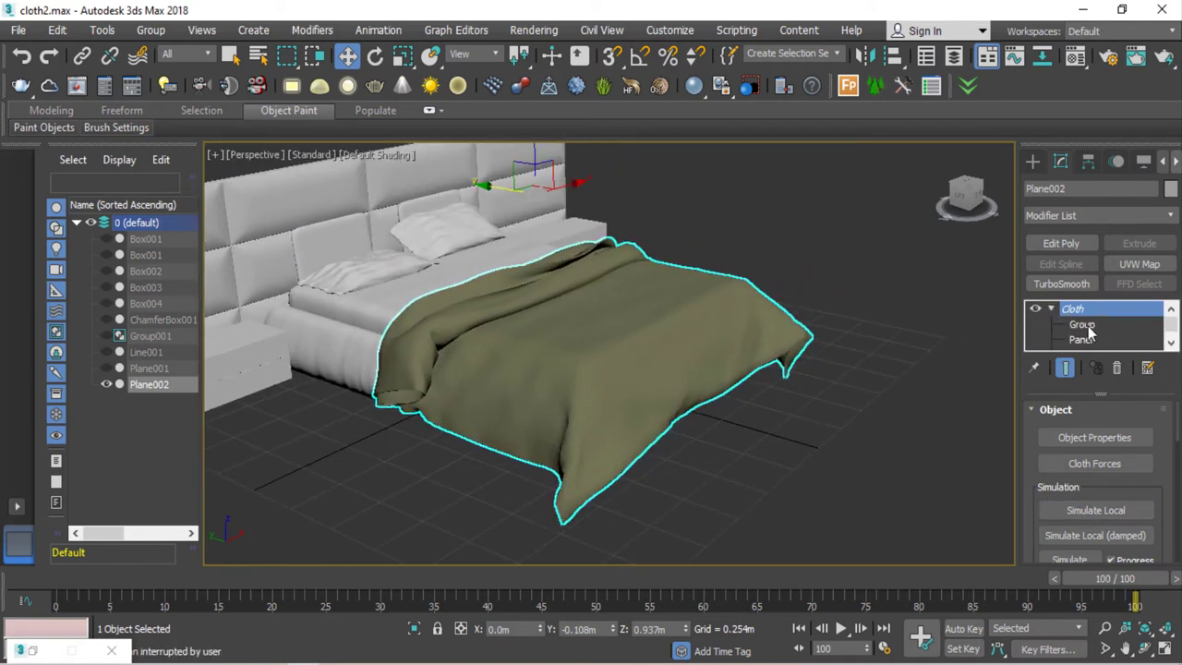
pyautogui.click(1082, 330)
pyautogui.scroll(-1, 1088, 332)
pyautogui.click(1081, 340)
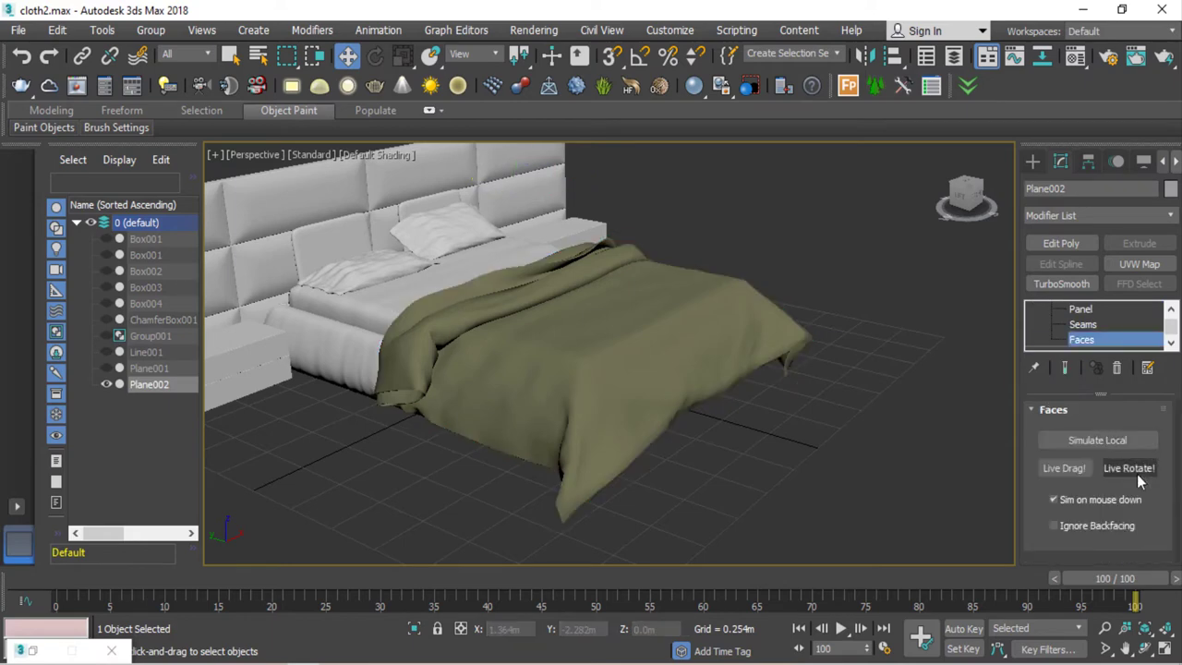
# Step: Restart the local simulation with Live Drag enabled
pyautogui.click(1097, 440)
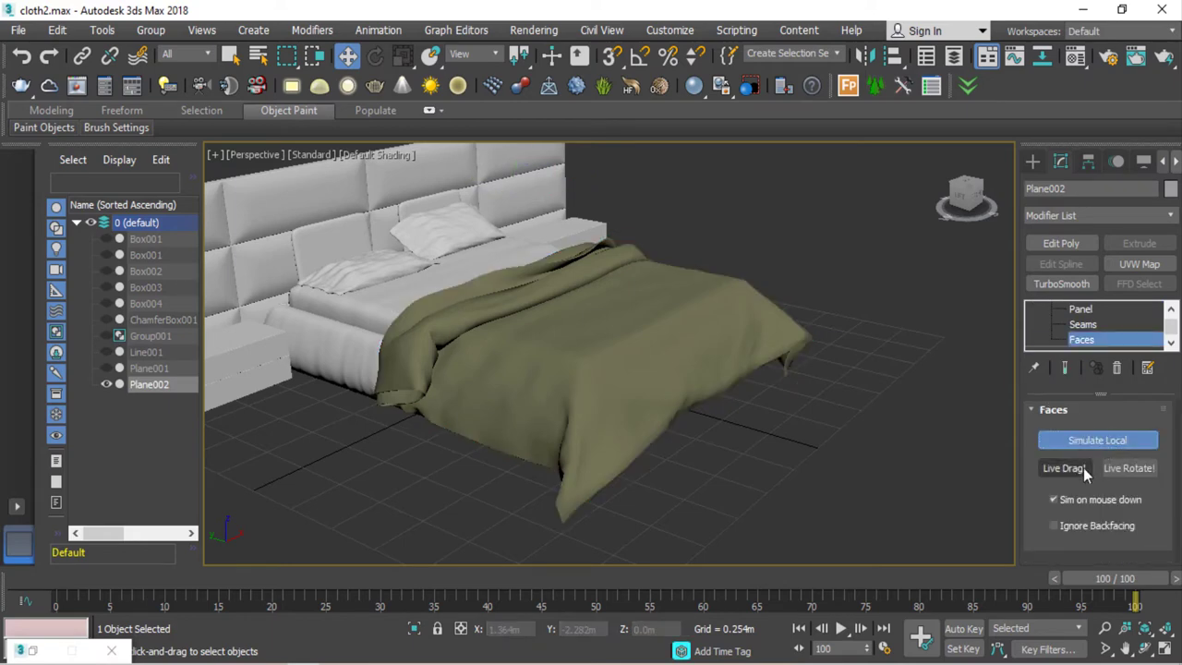
pyautogui.click(1064, 469)
pyautogui.scroll(3, 634, 350)
pyautogui.scroll(-1, 615, 348)
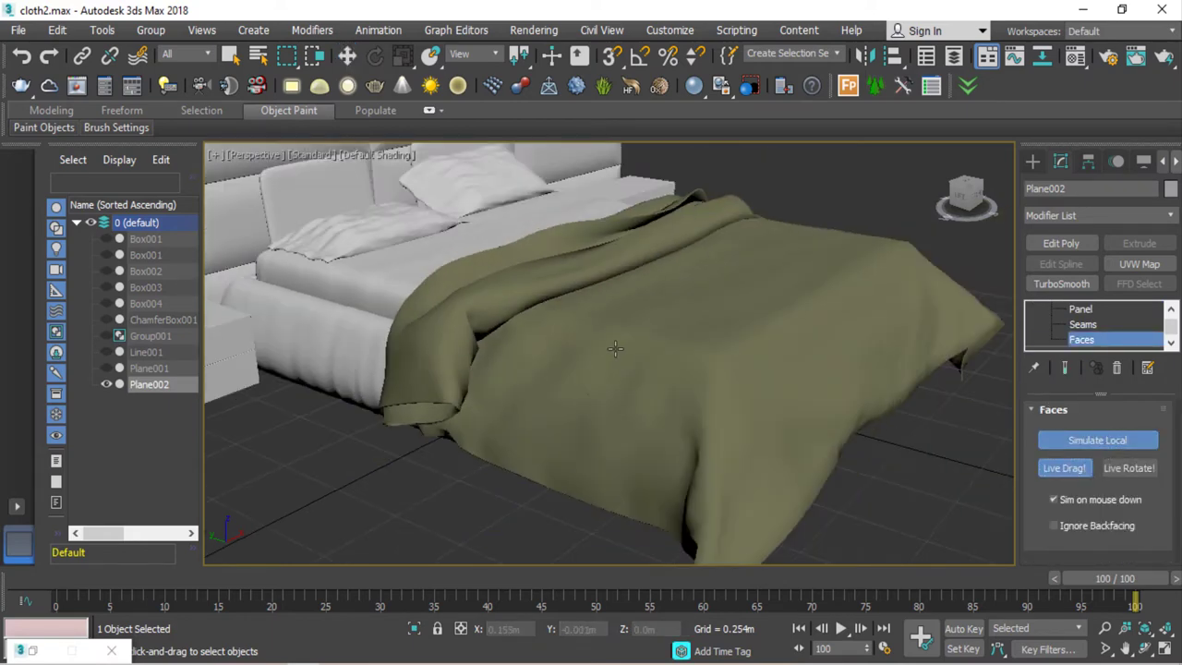
pyautogui.scroll(2, 589, 385)
pyautogui.scroll(1, 621, 390)
pyautogui.scroll(3, 696, 449)
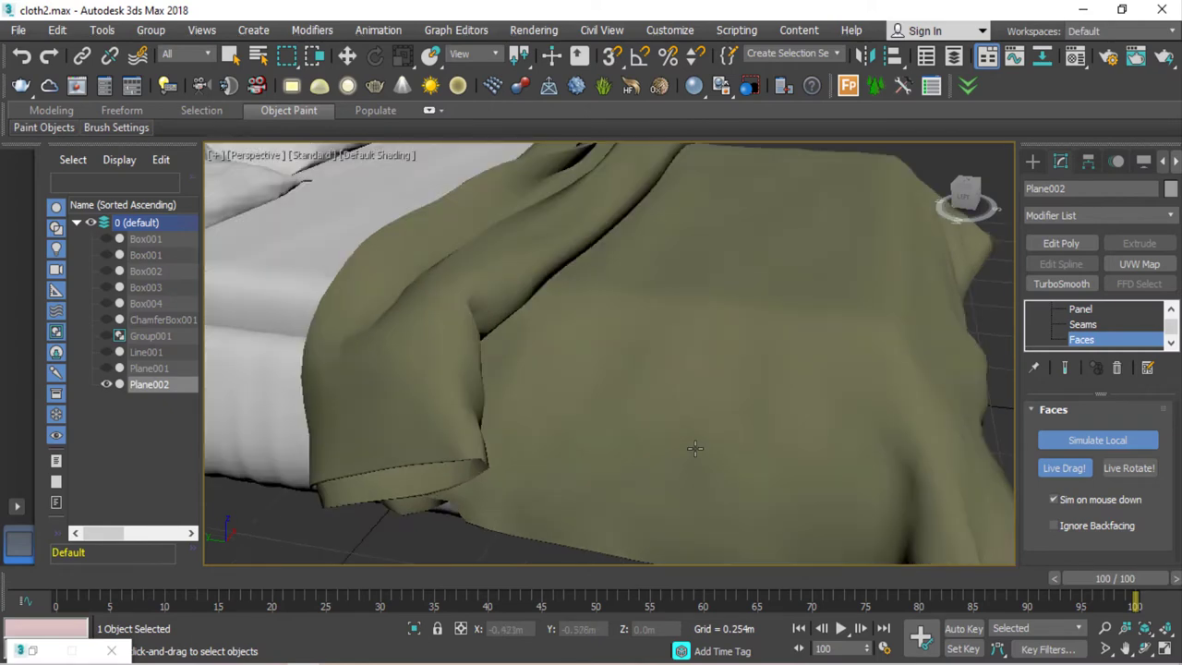
pyautogui.keyDown('alt'); pyautogui.moveTo(736, 411); pyautogui.dragTo(643, 432, button='middle'); pyautogui.keyUp('alt')
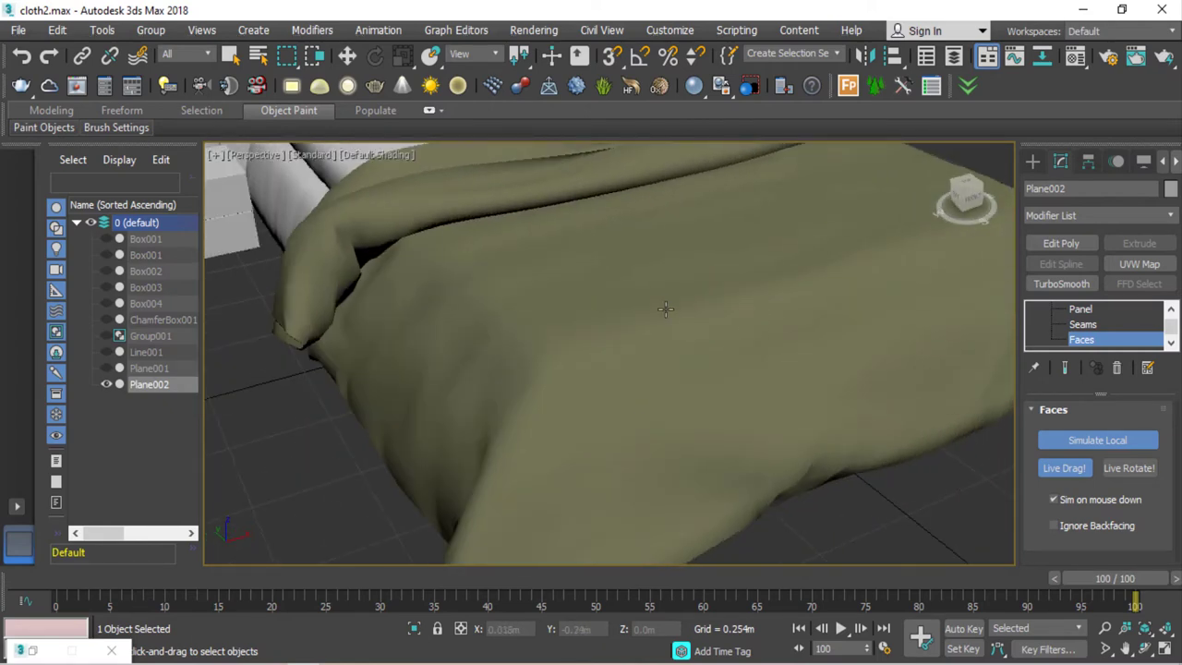
# Step: Select a row of cloth faces, tug them upward while simulating, then stop the simulation
pyautogui.moveTo(566, 265); pyautogui.dragTo(913, 167)
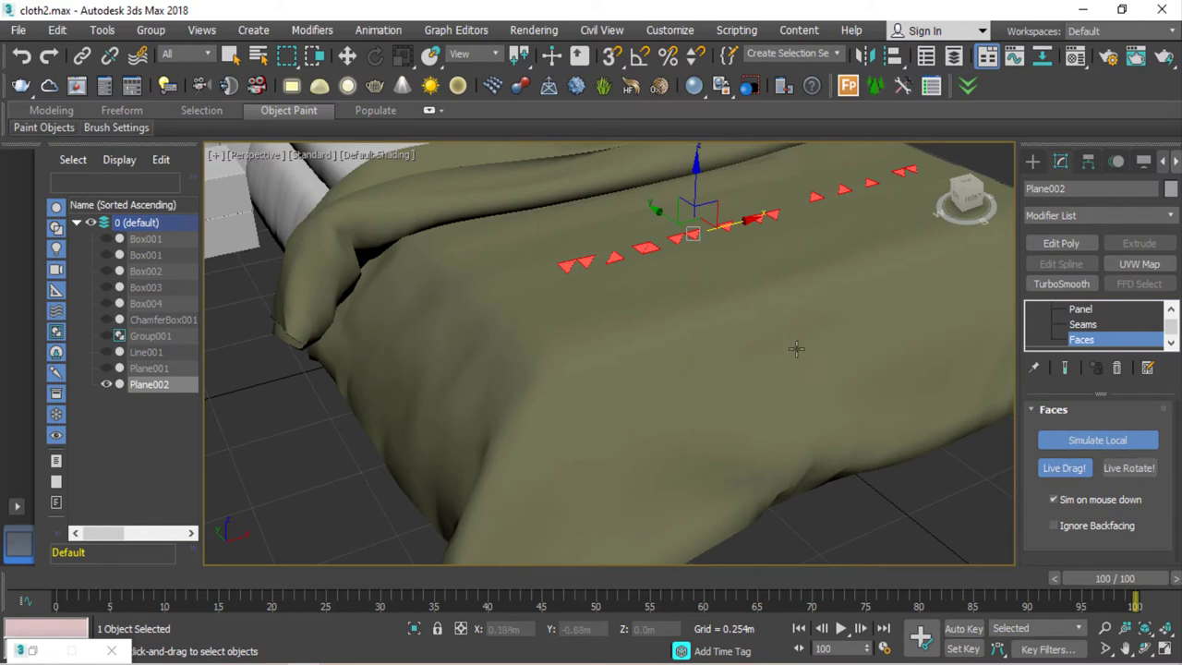
pyautogui.scroll(5, 674, 236)
pyautogui.scroll(2, 665, 343)
pyautogui.scroll(3, 665, 343)
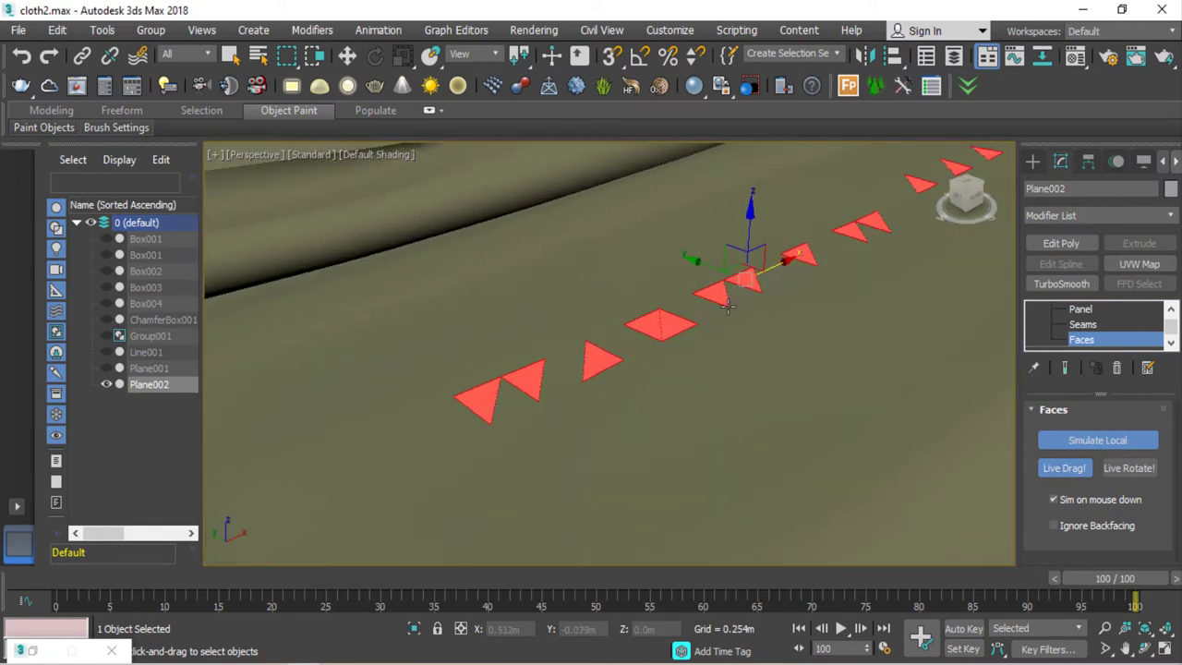
pyautogui.moveTo(746, 228); pyautogui.dragTo(755, 194)
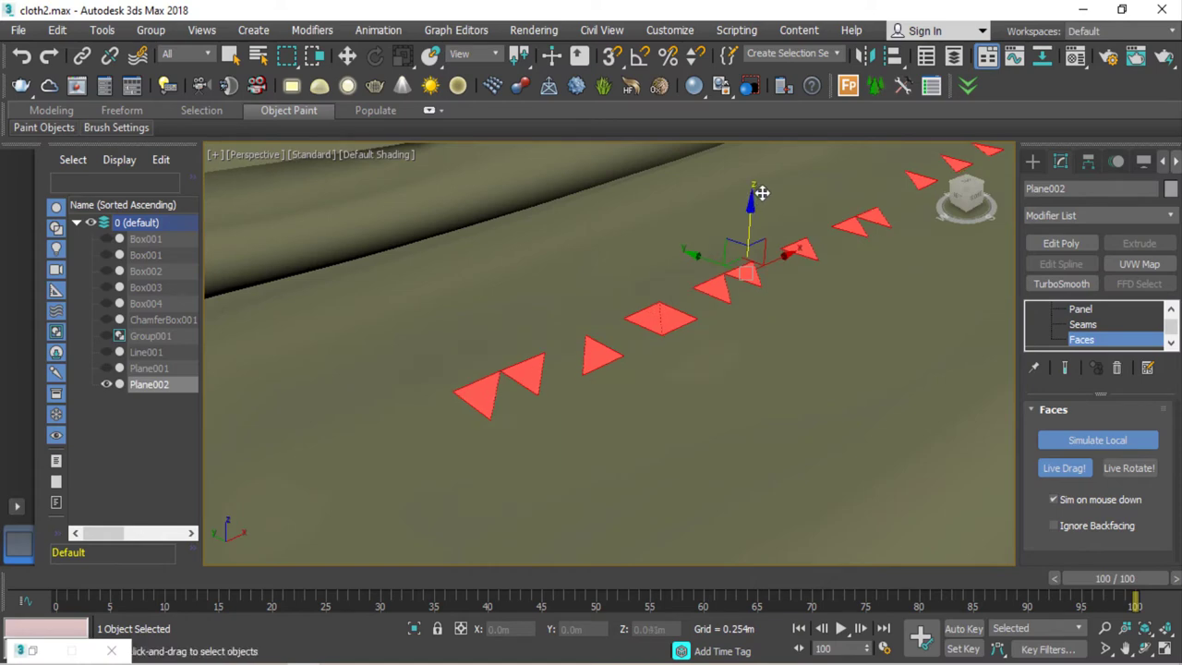
pyautogui.press('F4')
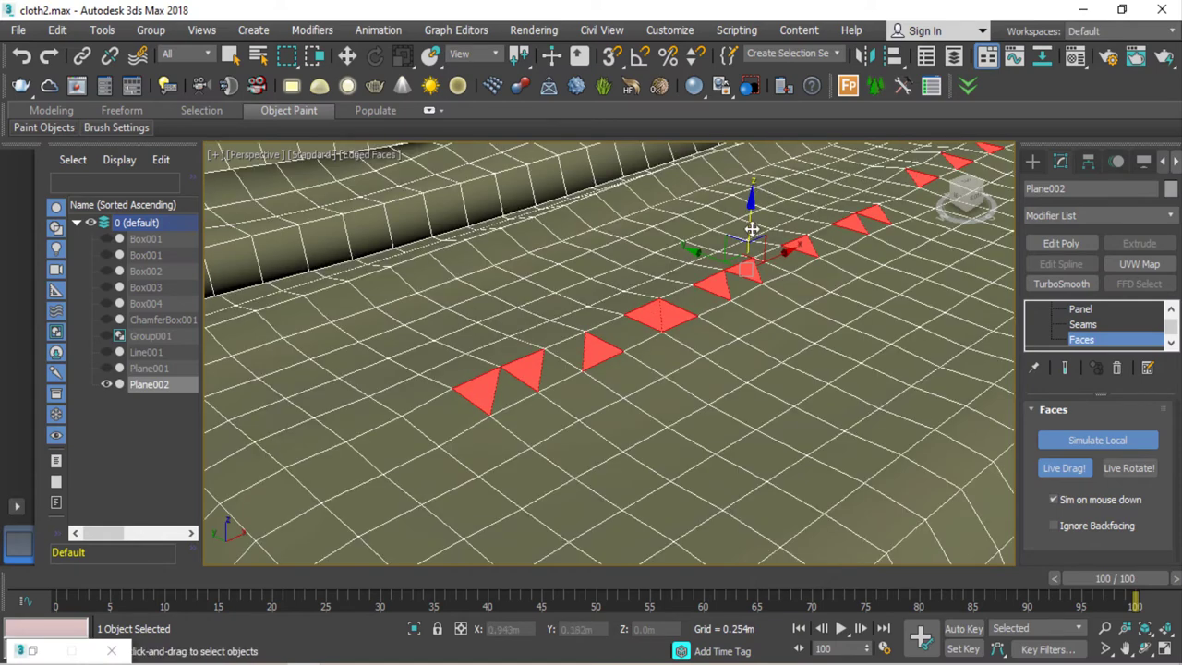
pyautogui.moveTo(751, 225)
pyautogui.mouseDown()
pyautogui.moveTo(753, 211)
pyautogui.moveTo(739, 206)
pyautogui.mouseUp()
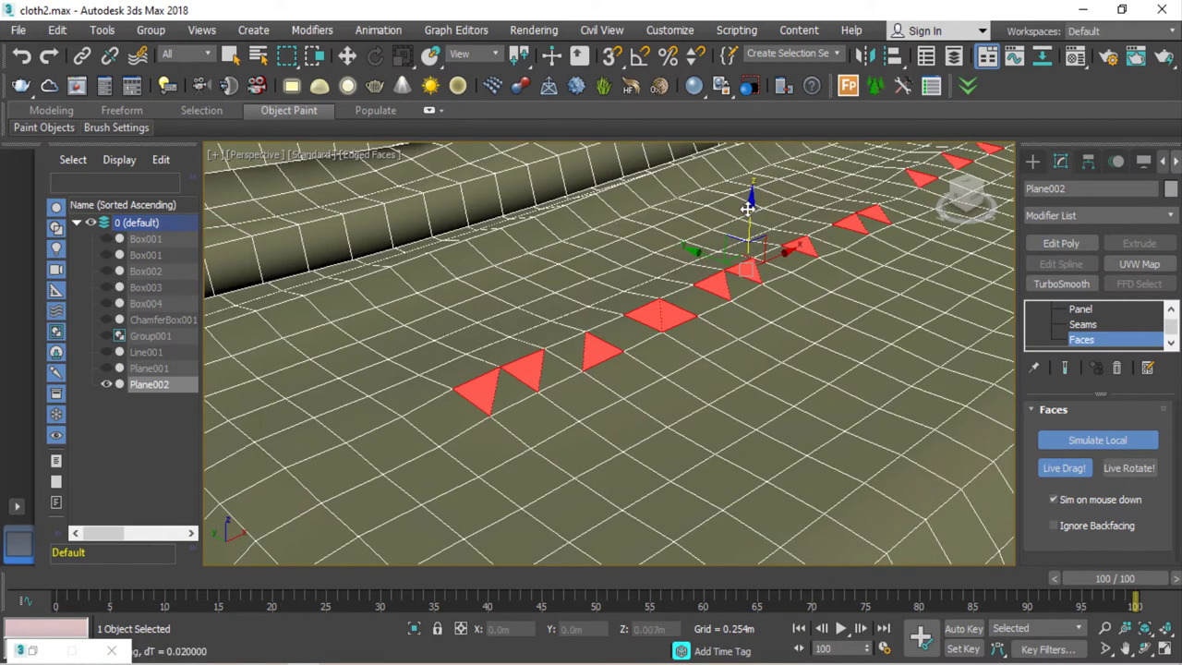
pyautogui.scroll(-5, 736, 205)
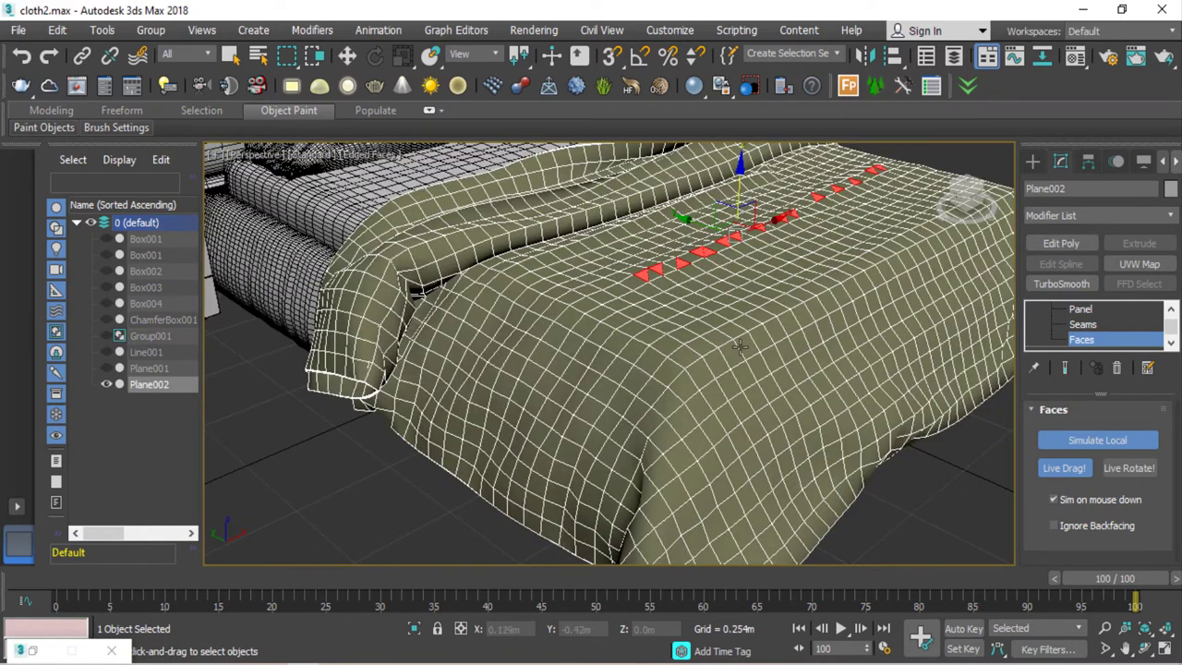
pyautogui.click(1067, 467)
pyautogui.click(893, 517)
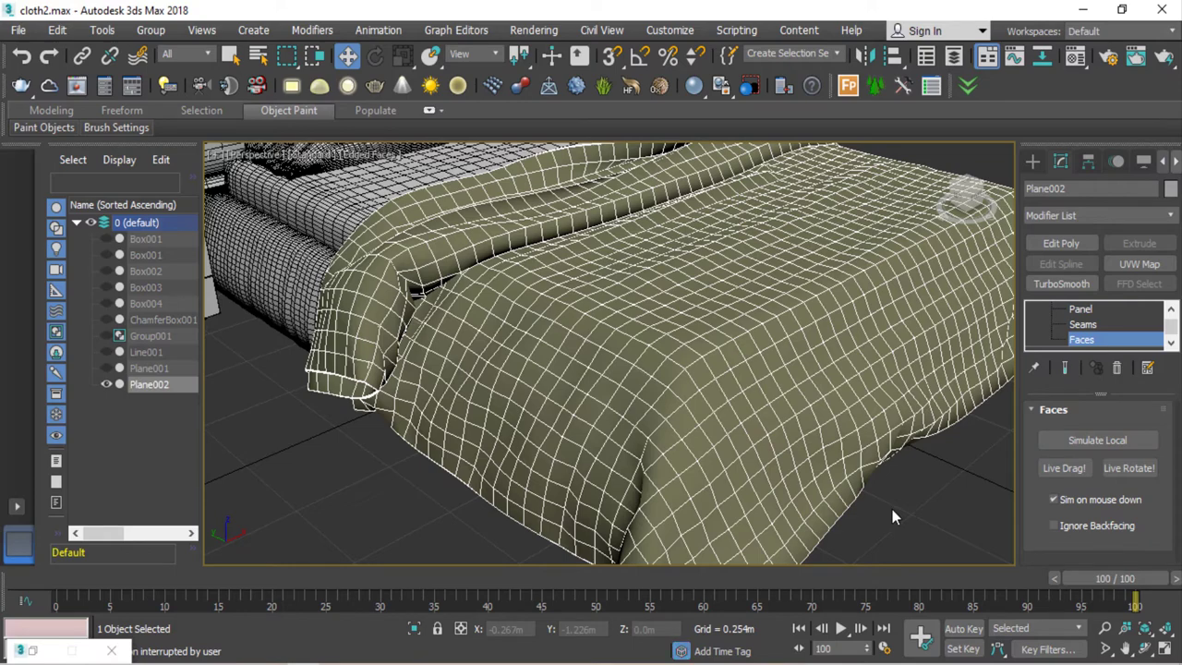
# Step: Toggle wireframe and smooth shading, then orbit to a side view showing the headboard
pyautogui.press('F3')
pyautogui.press('F3')
pyautogui.press('F4')
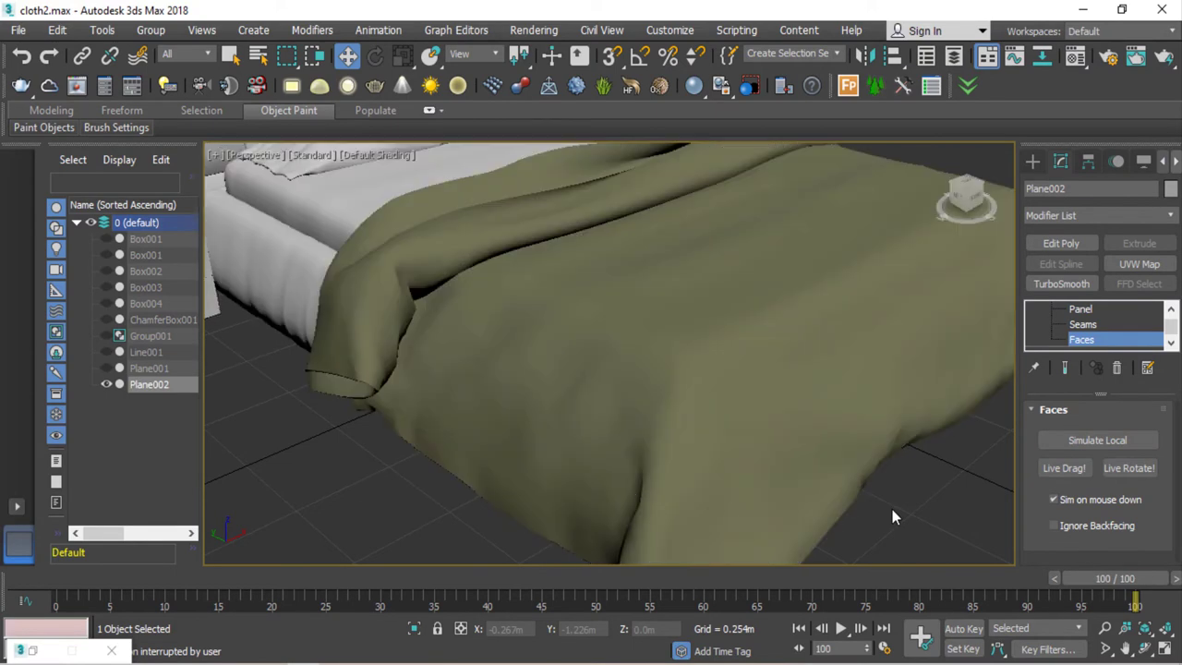
pyautogui.scroll(-3, 638, 403)
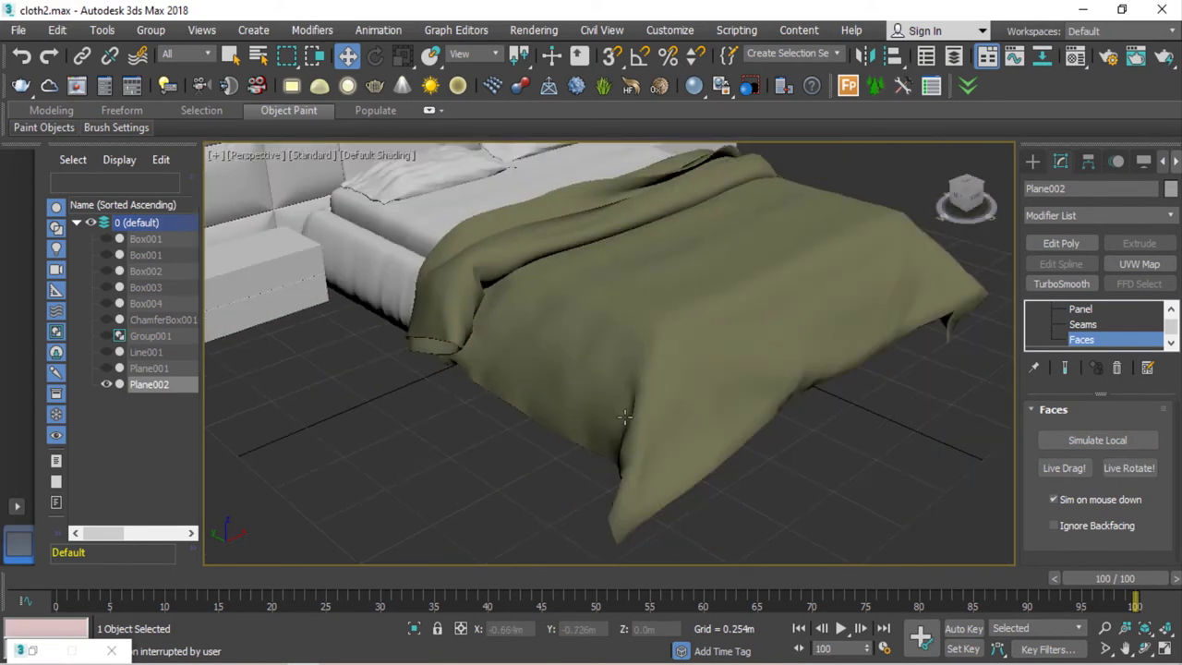
pyautogui.keyDown('alt'); pyautogui.moveTo(625, 417); pyautogui.dragTo(632, 409, button='middle'); pyautogui.keyUp('alt')
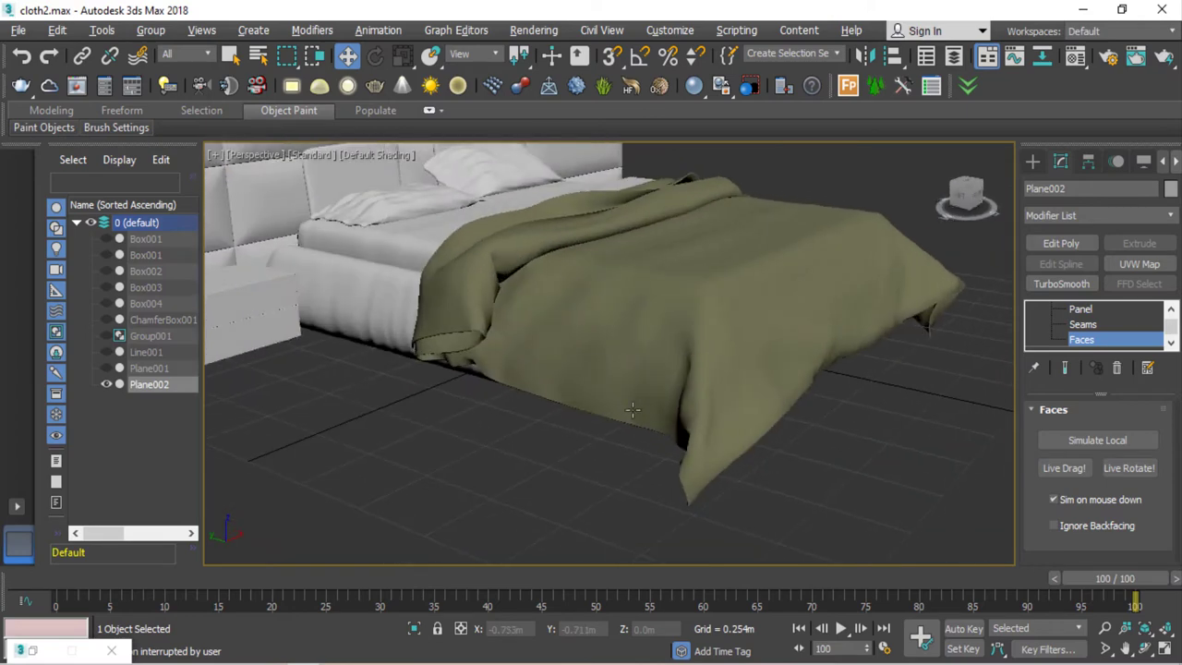
pyautogui.scroll(3, 570, 382)
pyautogui.scroll(-3, 567, 415)
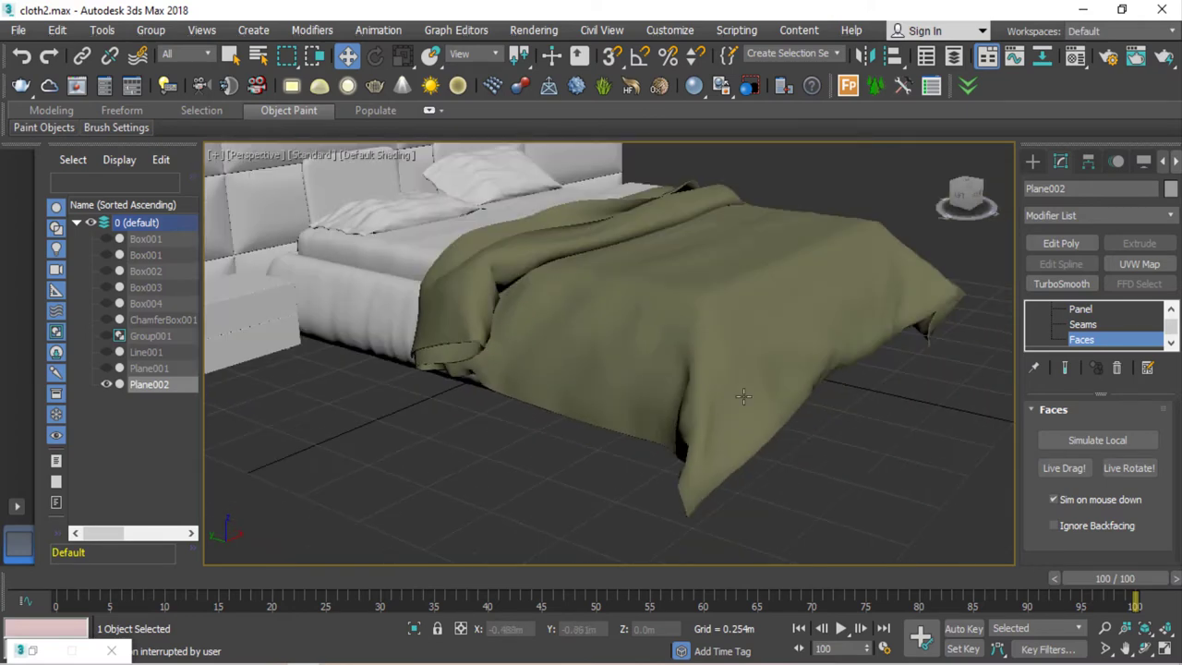
pyautogui.scroll(-2, 567, 414)
pyautogui.keyDown('alt'); pyautogui.moveTo(567, 415); pyautogui.dragTo(706, 415, button='middle'); pyautogui.keyUp('alt')
# Step: Deselect the cloth and frame the bed in the Left view
pyautogui.click(889, 312)
pyautogui.press('l')
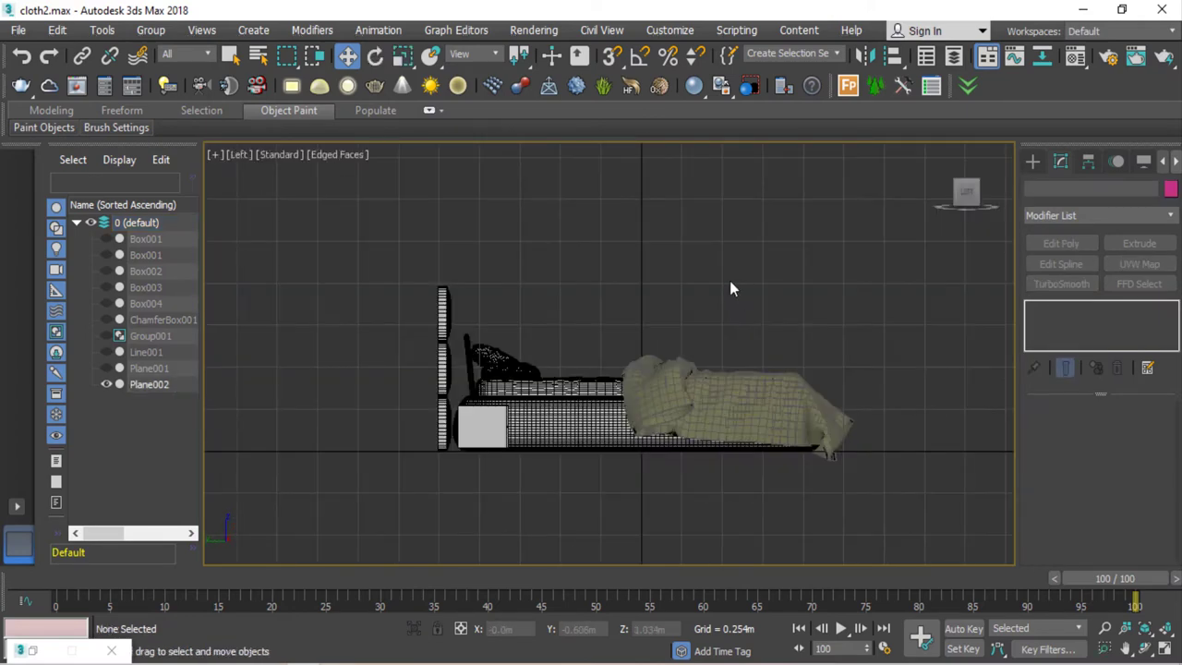
pyautogui.scroll(2, 795, 301)
pyautogui.moveTo(796, 301); pyautogui.dragTo(754, 314, button='middle')
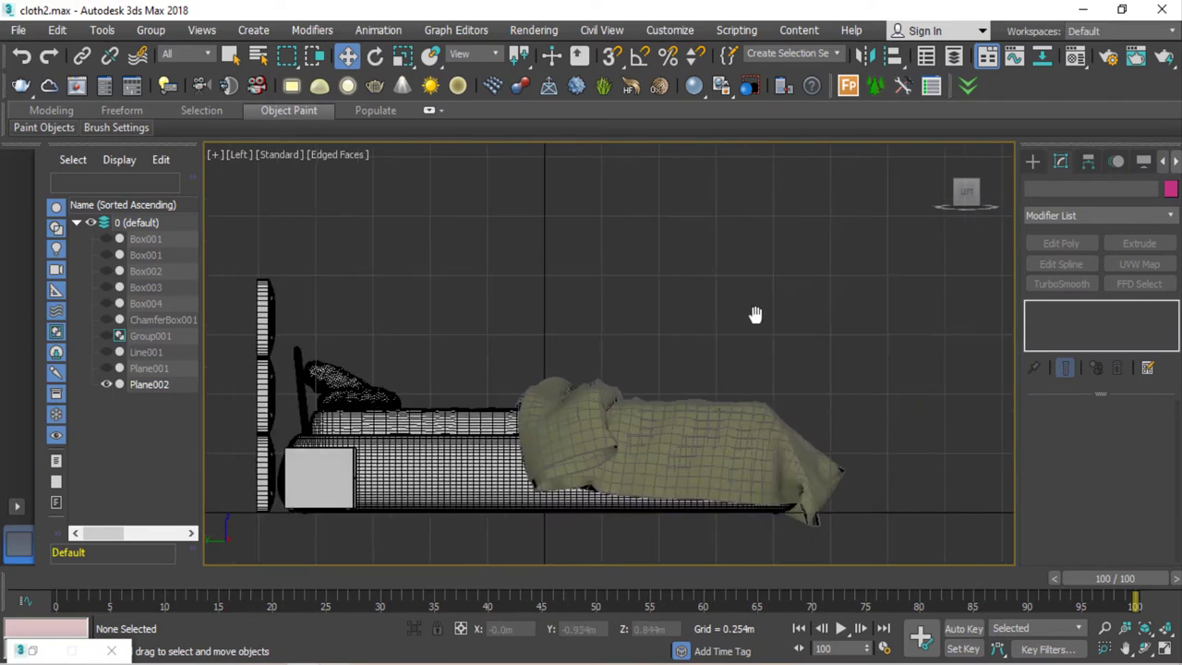
# Step: Draw a four-point zigzag Line spline above the bed
pyautogui.click(1035, 161)
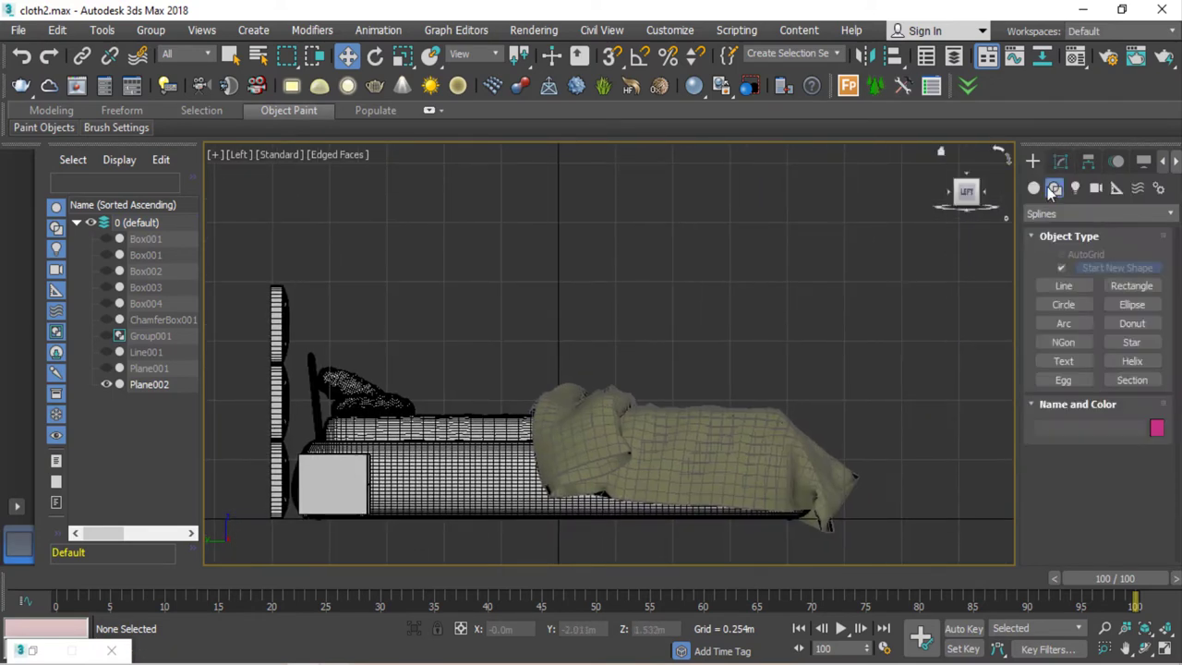
pyautogui.click(1073, 287)
pyautogui.scroll(2, 763, 346)
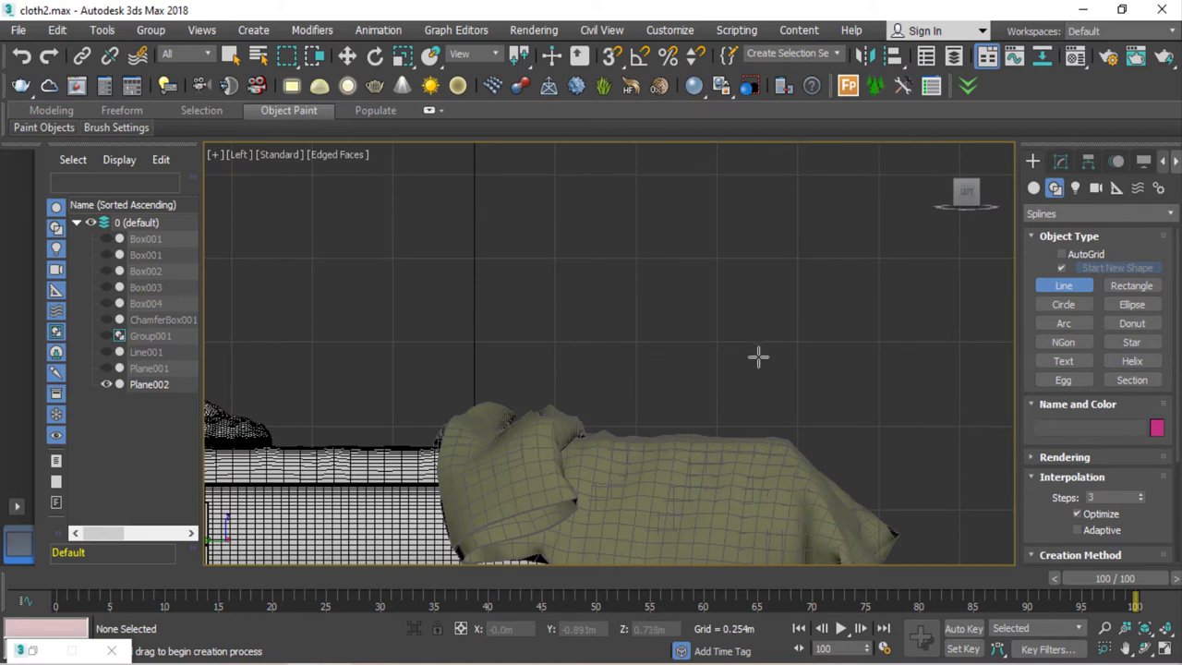
pyautogui.click(757, 356)
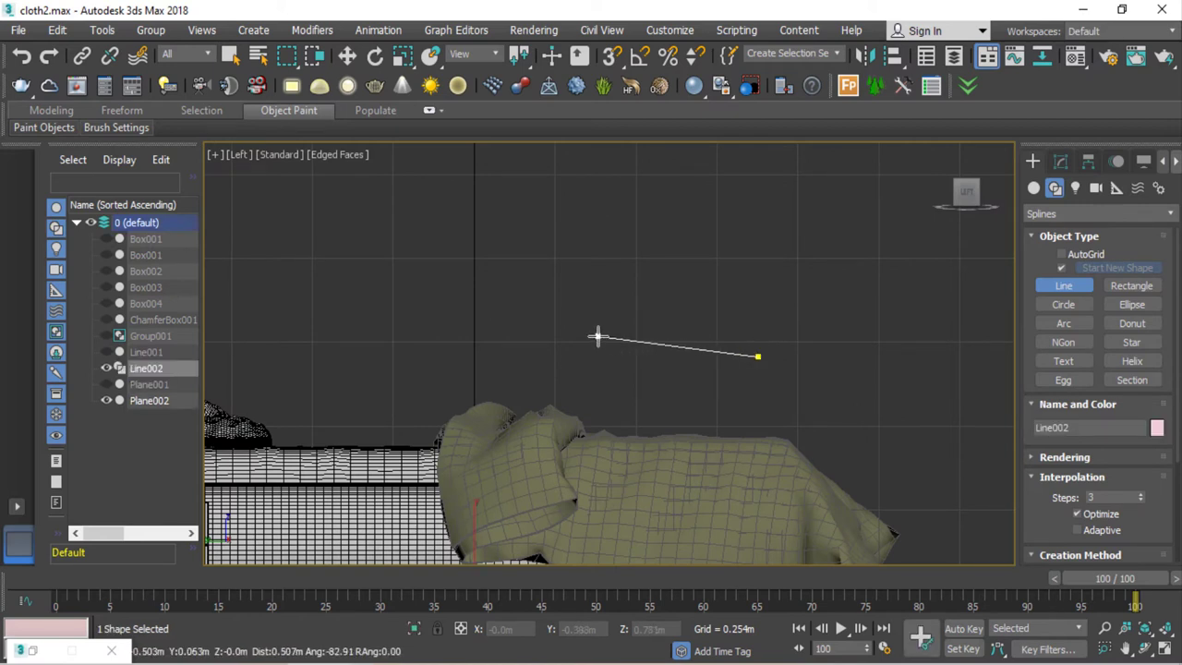
pyautogui.click(597, 336)
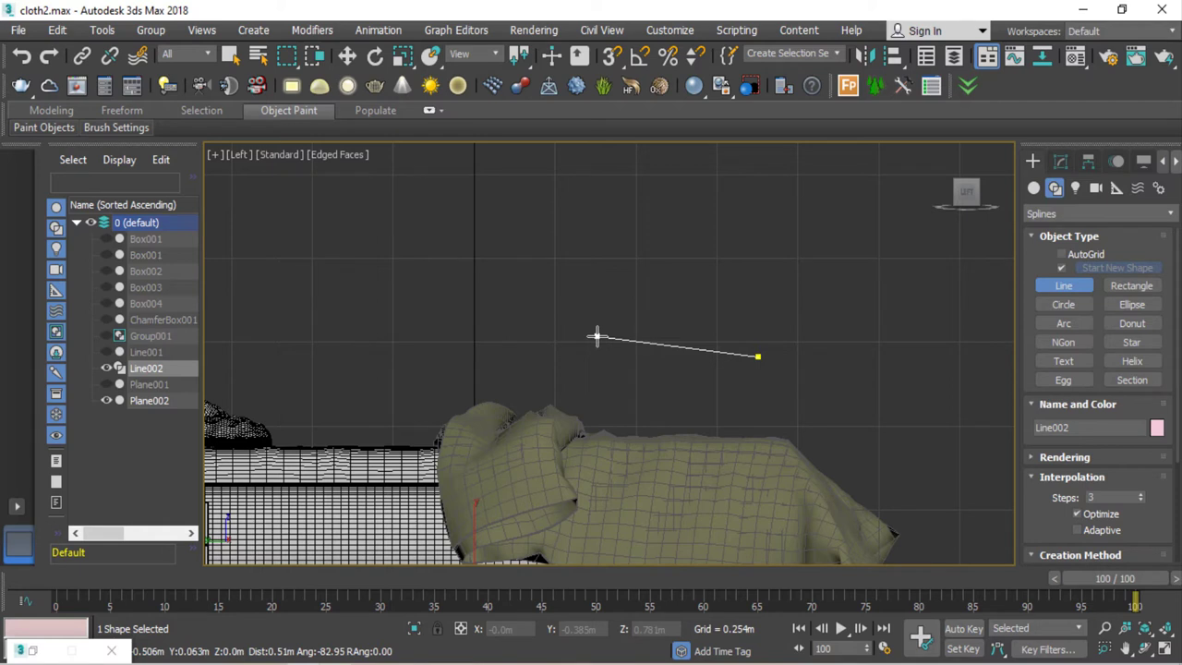
pyautogui.click(760, 314)
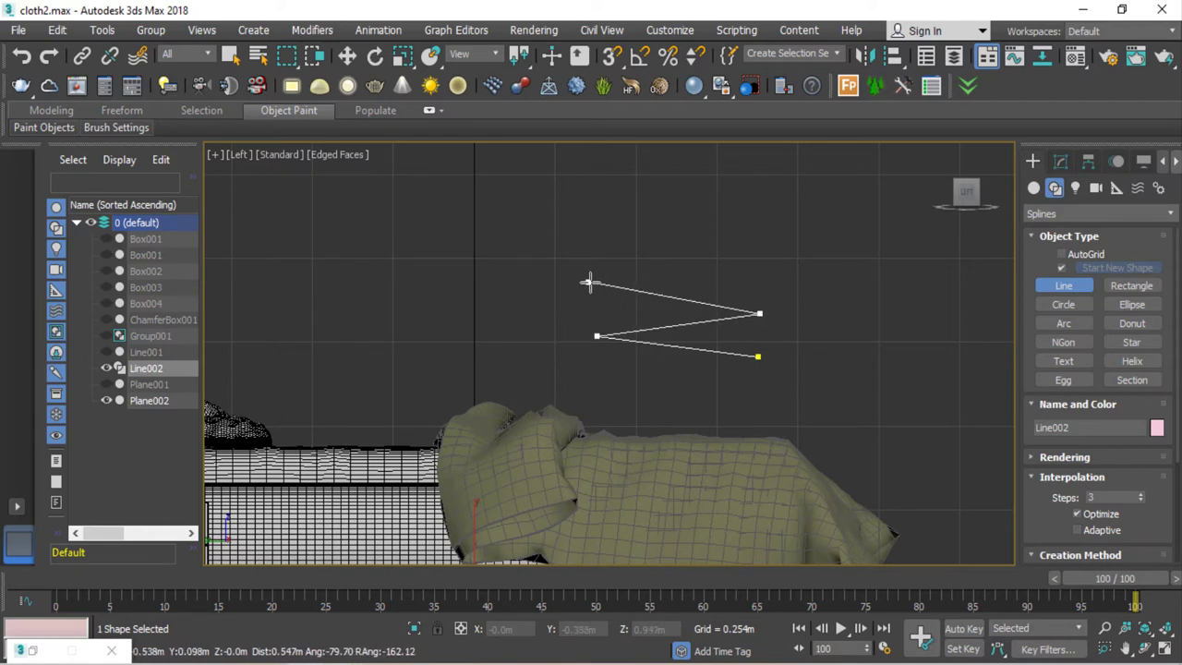
pyautogui.click(598, 287)
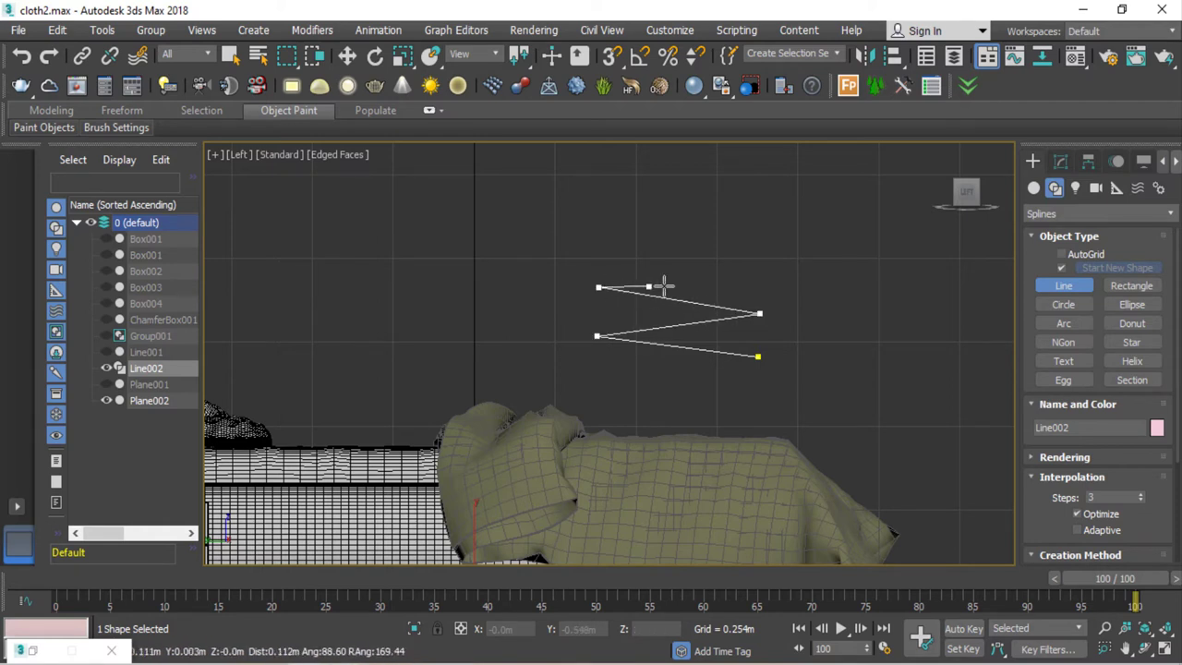
pyautogui.rightClick(684, 257)
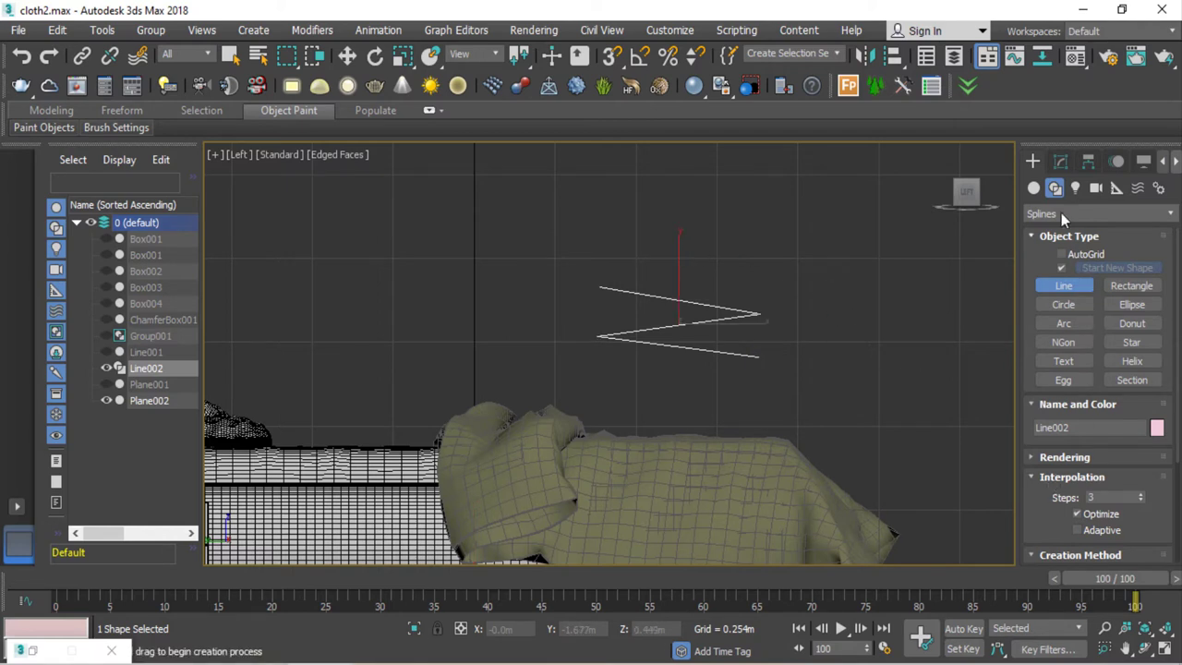
pyautogui.click(1062, 161)
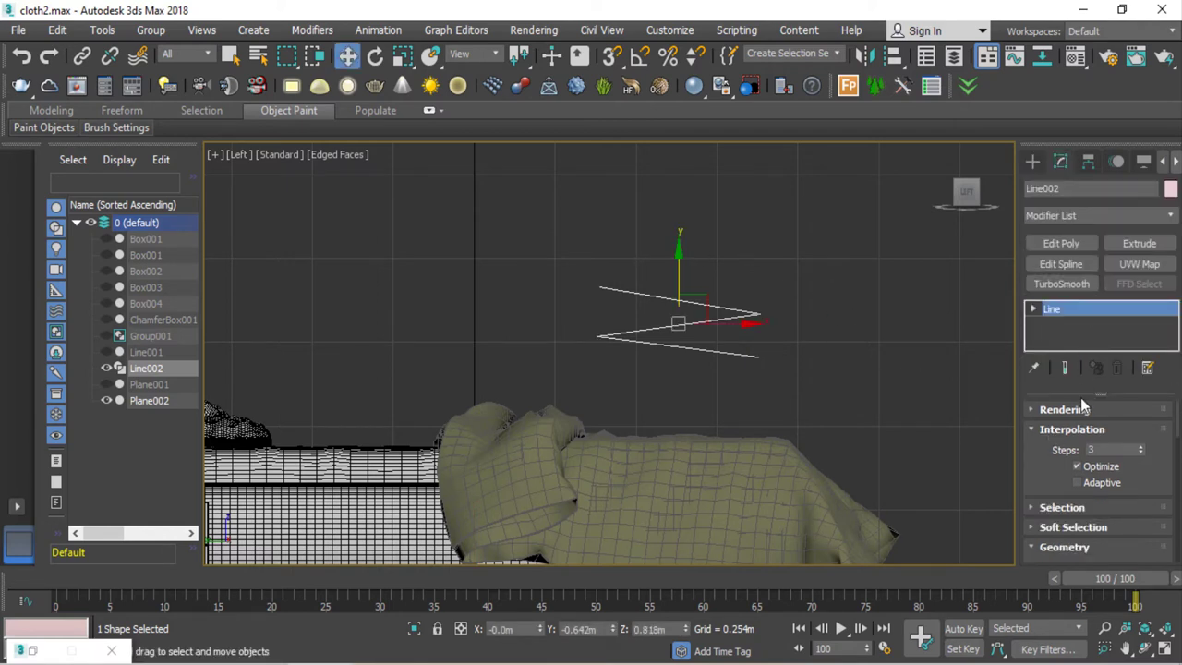
# Step: Select Line002's lower-left bend vertex at Vertex level
pyautogui.click(1034, 308)
pyautogui.click(1067, 325)
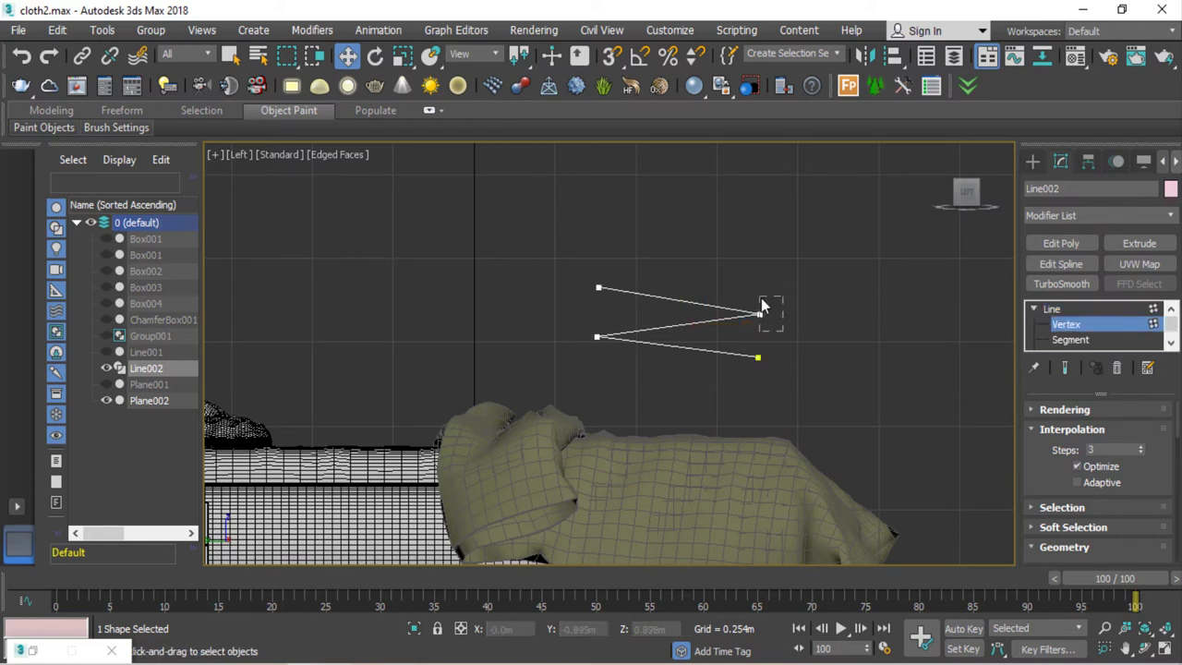
pyautogui.click(599, 335)
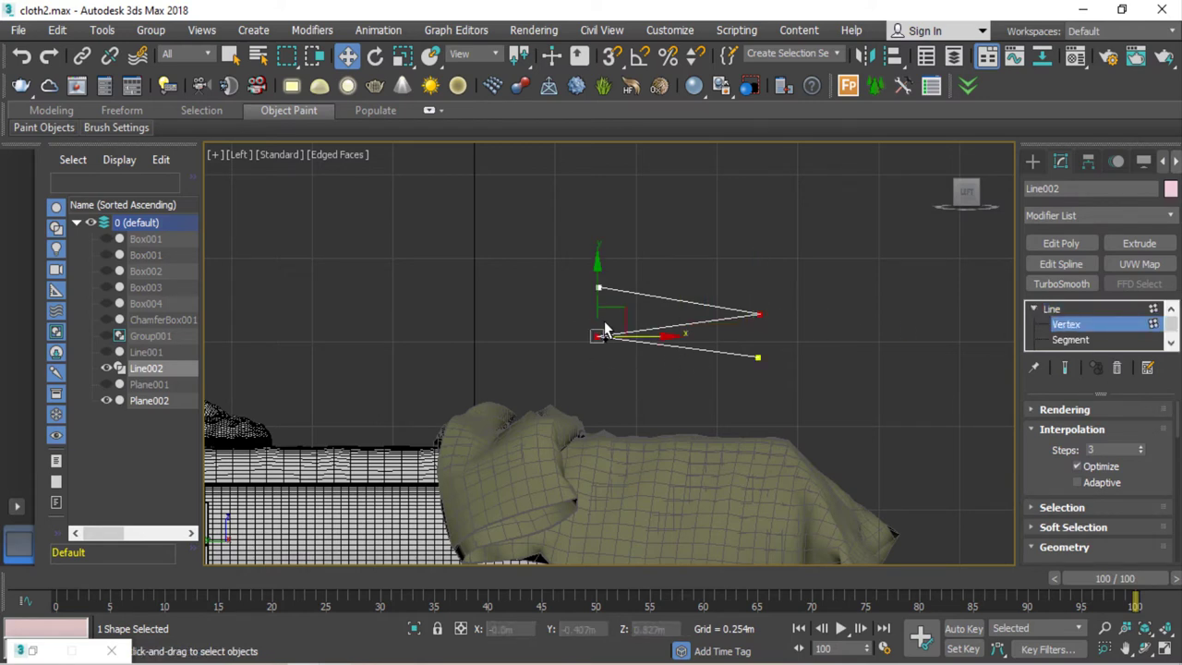
# Step: Fillet the lower-left bend of the zigzag by about 0.042 m
pyautogui.click(1064, 547)
pyautogui.scroll(-3, 1152, 515)
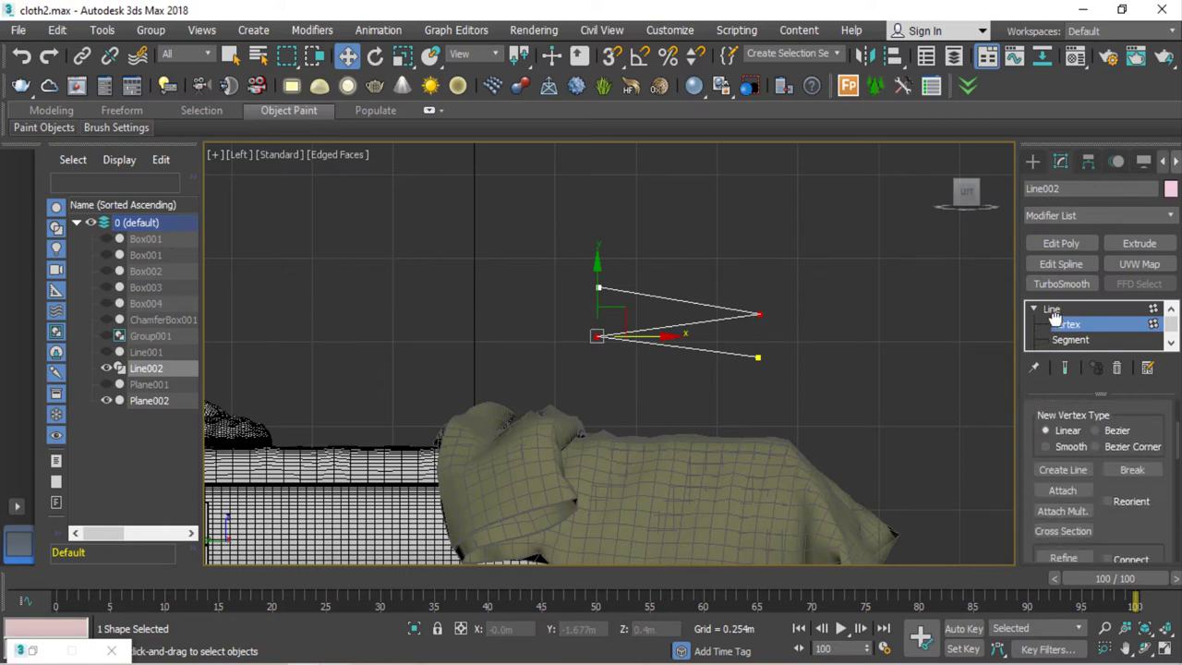
pyautogui.scroll(-1, 1153, 516)
pyautogui.scroll(-2, 1154, 514)
pyautogui.scroll(-1, 1159, 512)
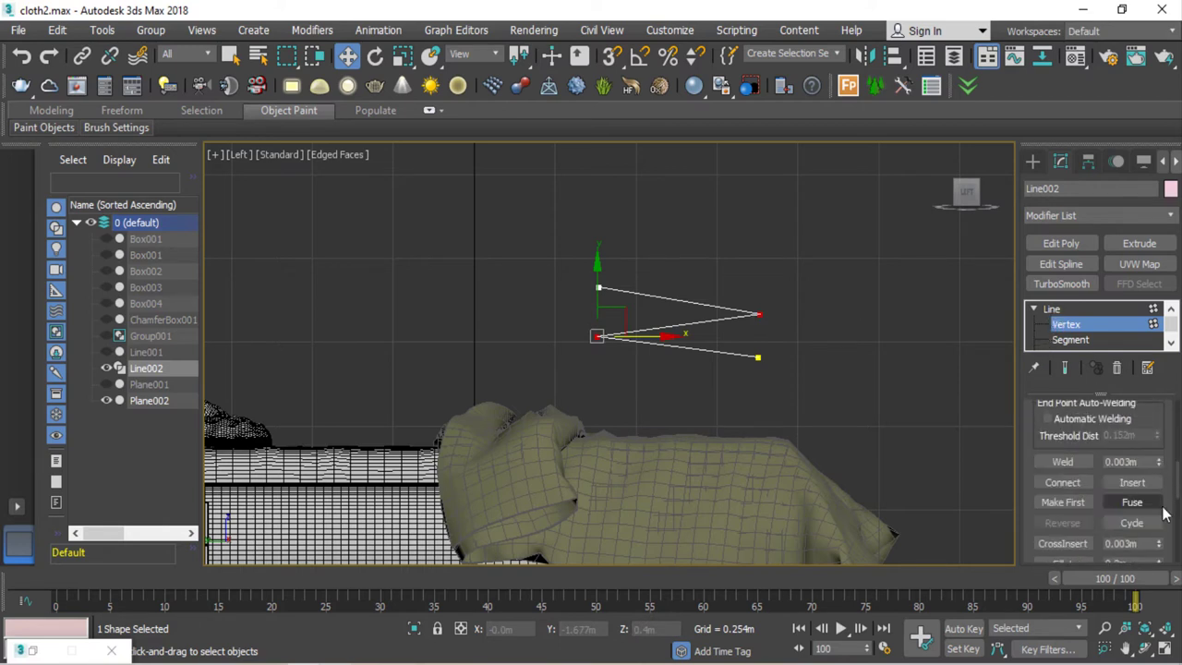
pyautogui.scroll(-1, 1166, 517)
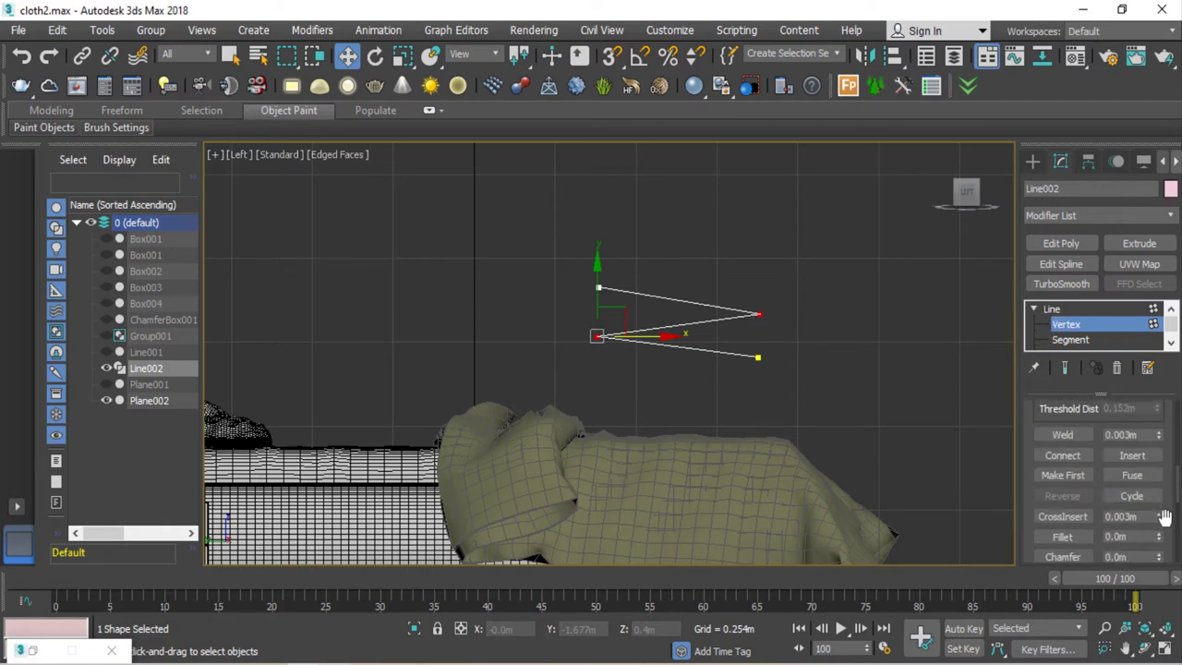
pyautogui.click(1077, 543)
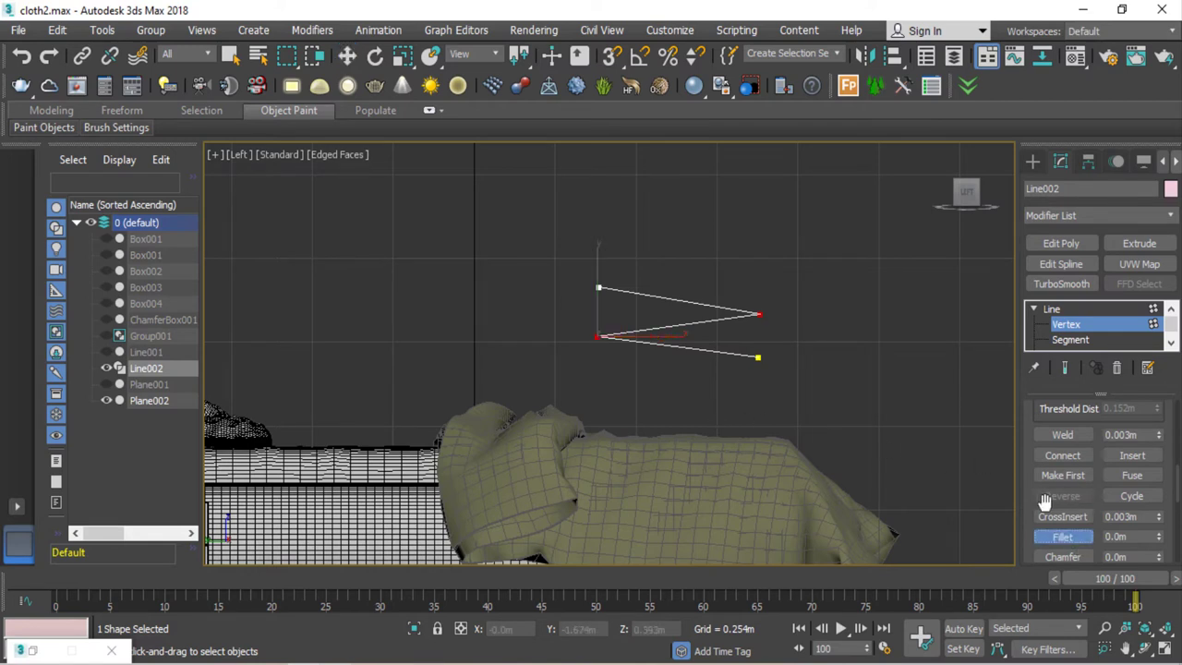
pyautogui.moveTo(1044, 502); pyautogui.dragTo(1039, 454)
pyautogui.scroll(3, 605, 341)
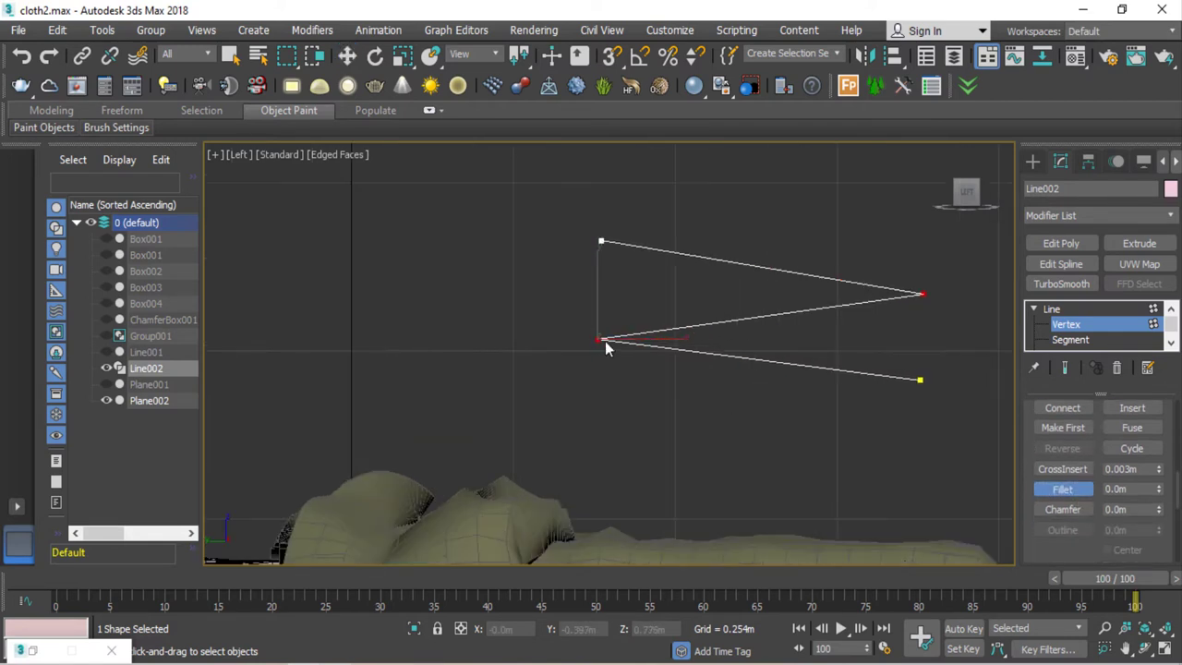
pyautogui.moveTo(605, 340); pyautogui.dragTo(674, 310)
# Step: Return Line002 to top object level through the quad menu and reselect it
pyautogui.rightClick(736, 423)
pyautogui.rightClick(734, 388)
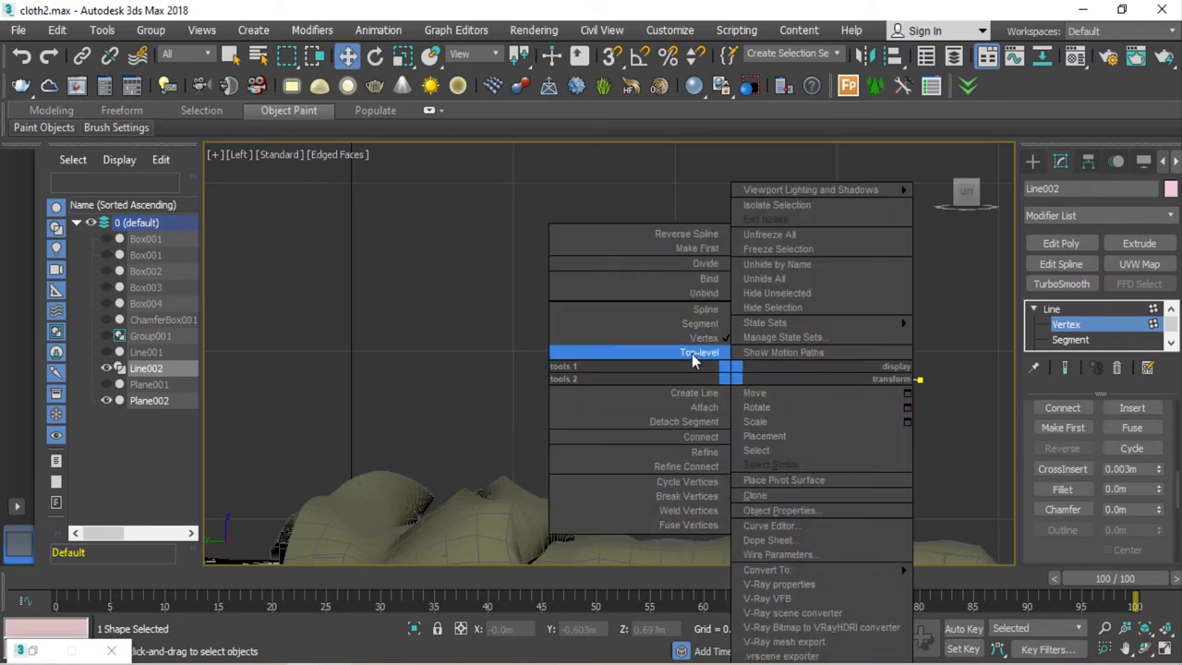
pyautogui.click(692, 354)
pyautogui.click(780, 374)
pyautogui.click(715, 344)
# Step: Extrude Line002 by 2.248 m into a folded slab
pyautogui.scroll(-2, 783, 413)
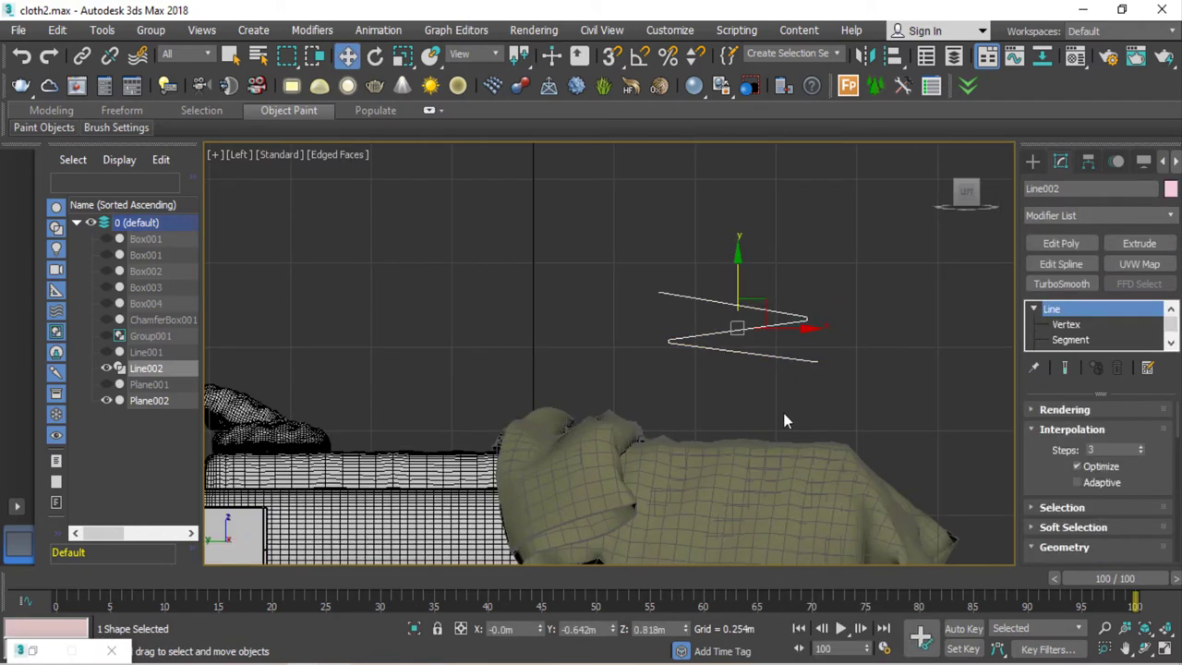
pyautogui.keyDown('alt'); pyautogui.moveTo(784, 421); pyautogui.dragTo(740, 432, button='middle'); pyautogui.keyUp('alt')
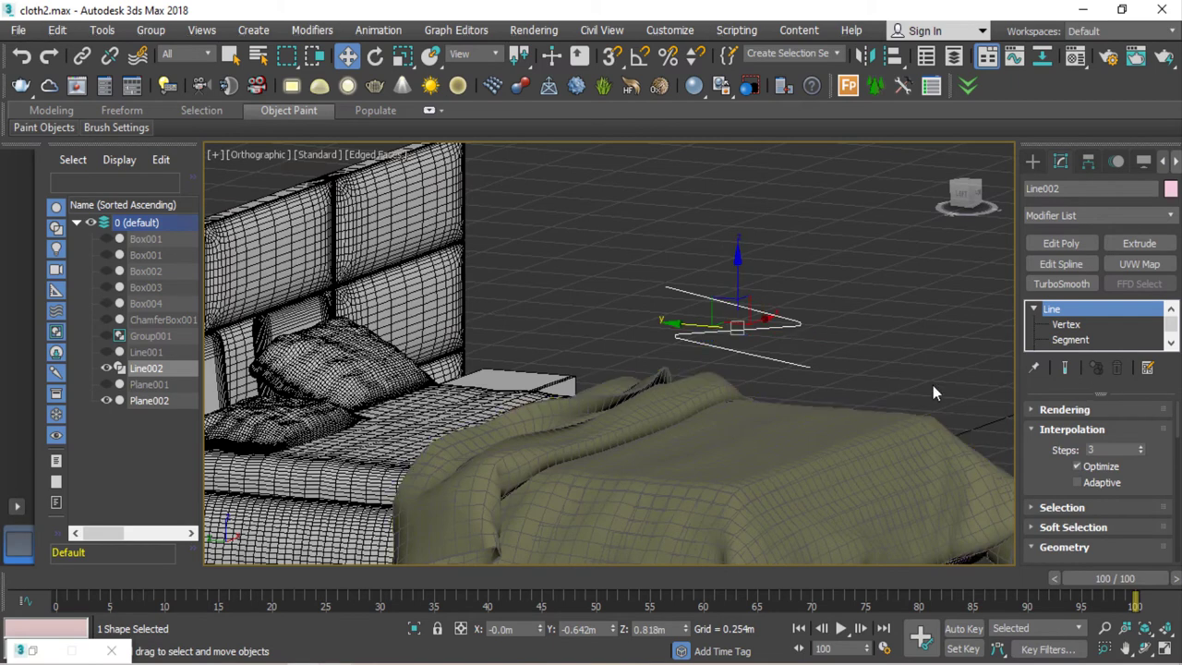
pyautogui.press('p')
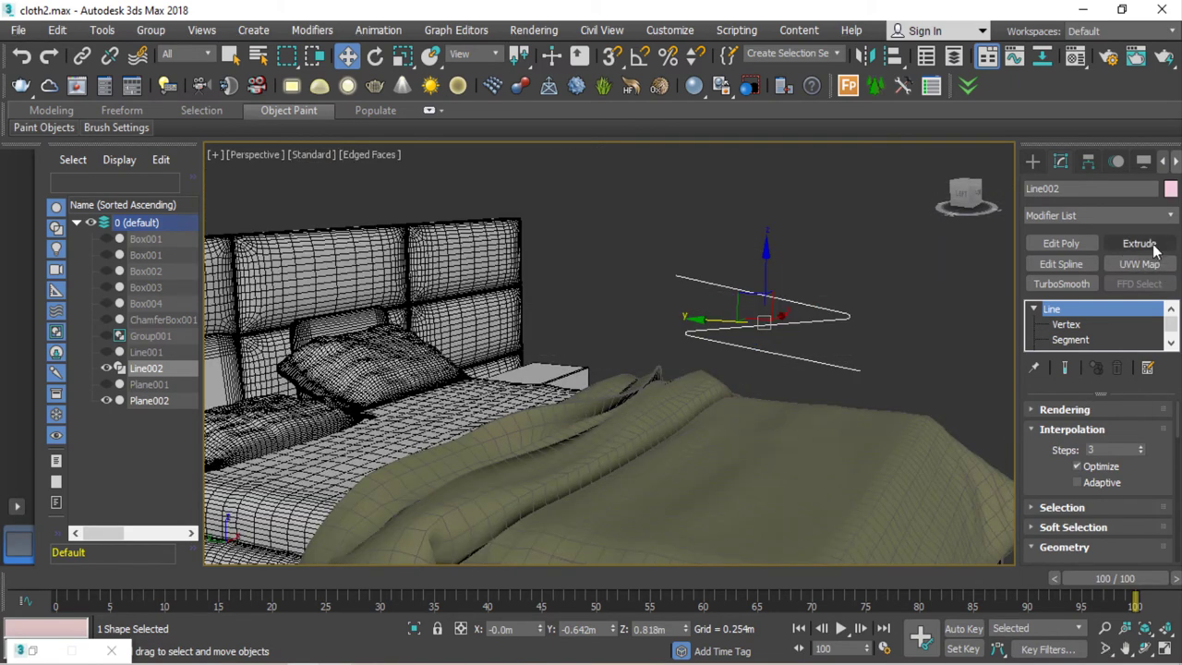
pyautogui.click(1139, 244)
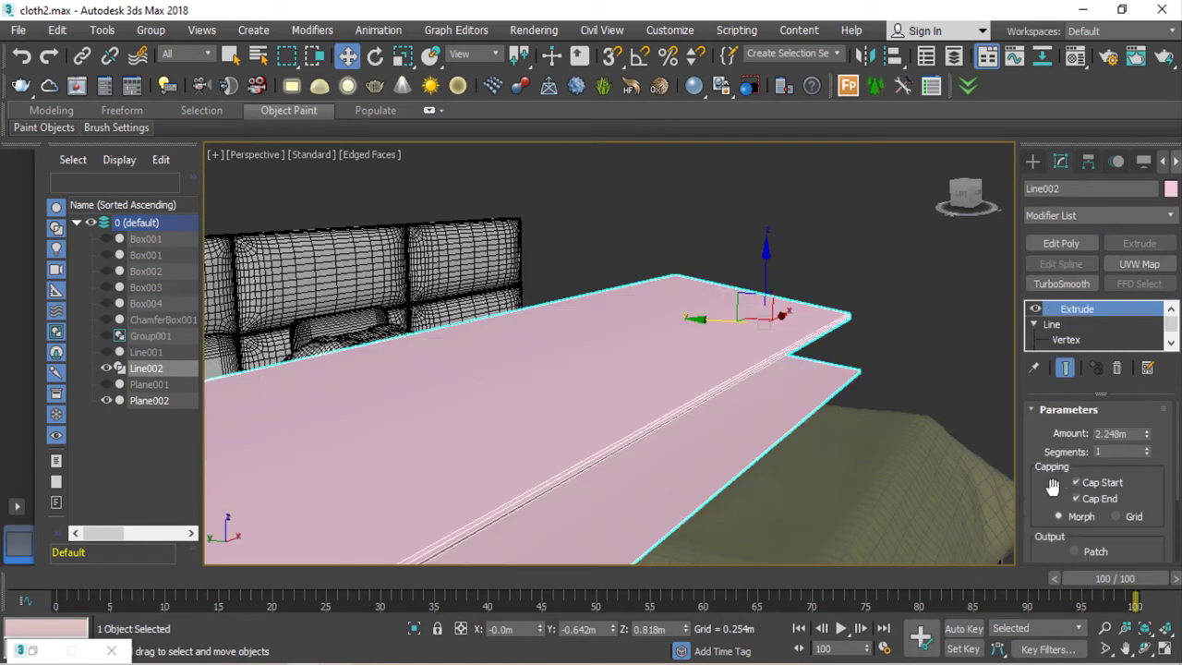
# Step: Move the slab in the Top view so it lies over the cloth at the bed's foot
pyautogui.press('t')
pyautogui.scroll(-3, 744, 325)
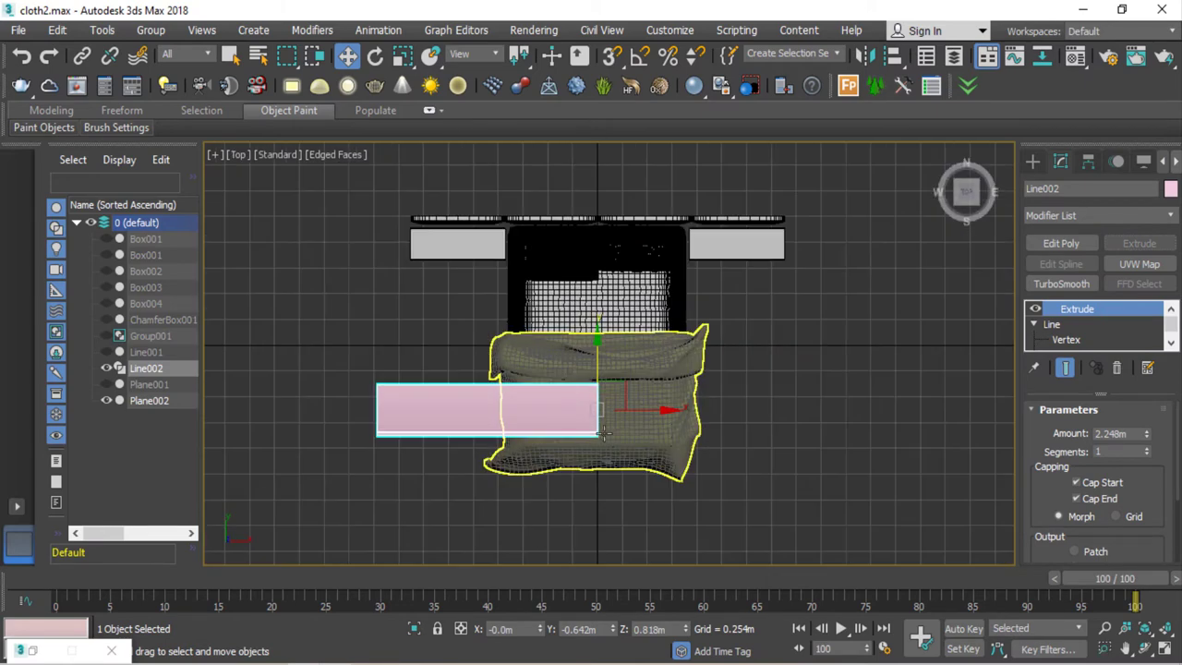
pyautogui.moveTo(633, 408); pyautogui.dragTo(752, 407)
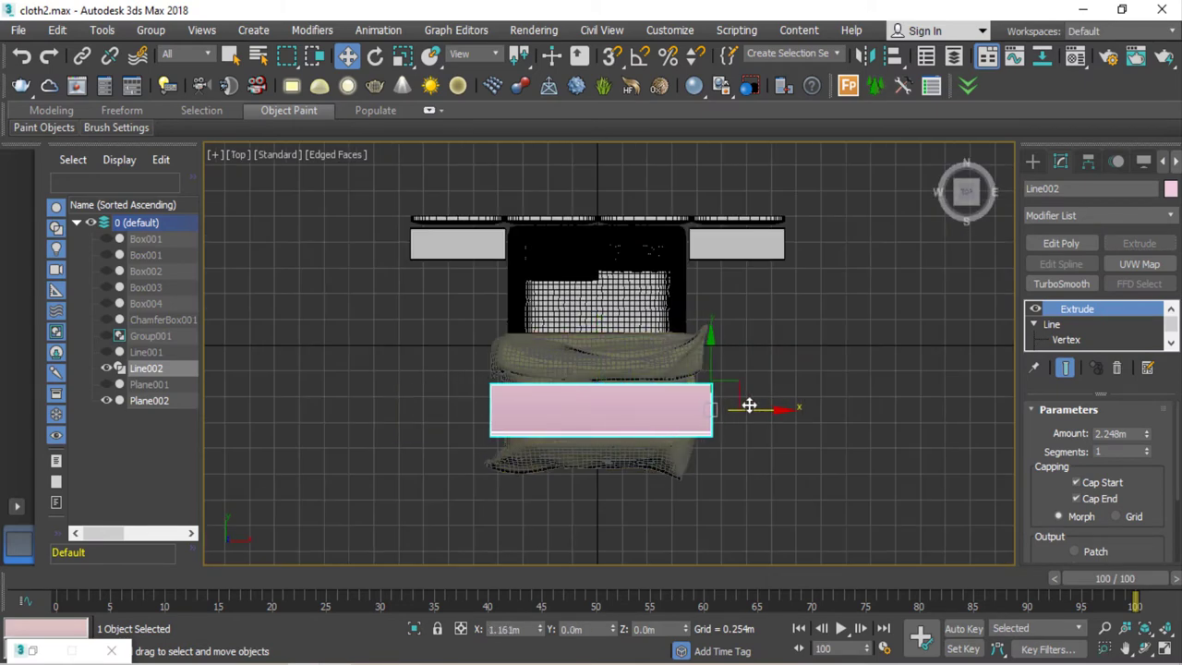
pyautogui.scroll(3, 698, 411)
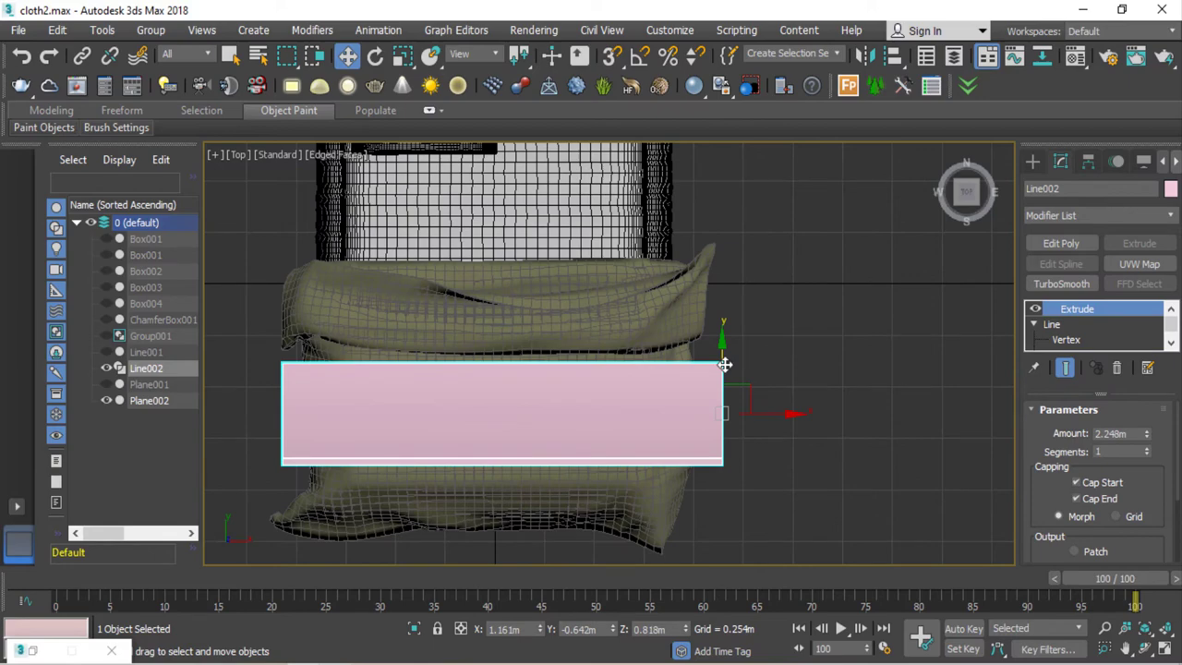
pyautogui.moveTo(725, 365); pyautogui.dragTo(726, 357)
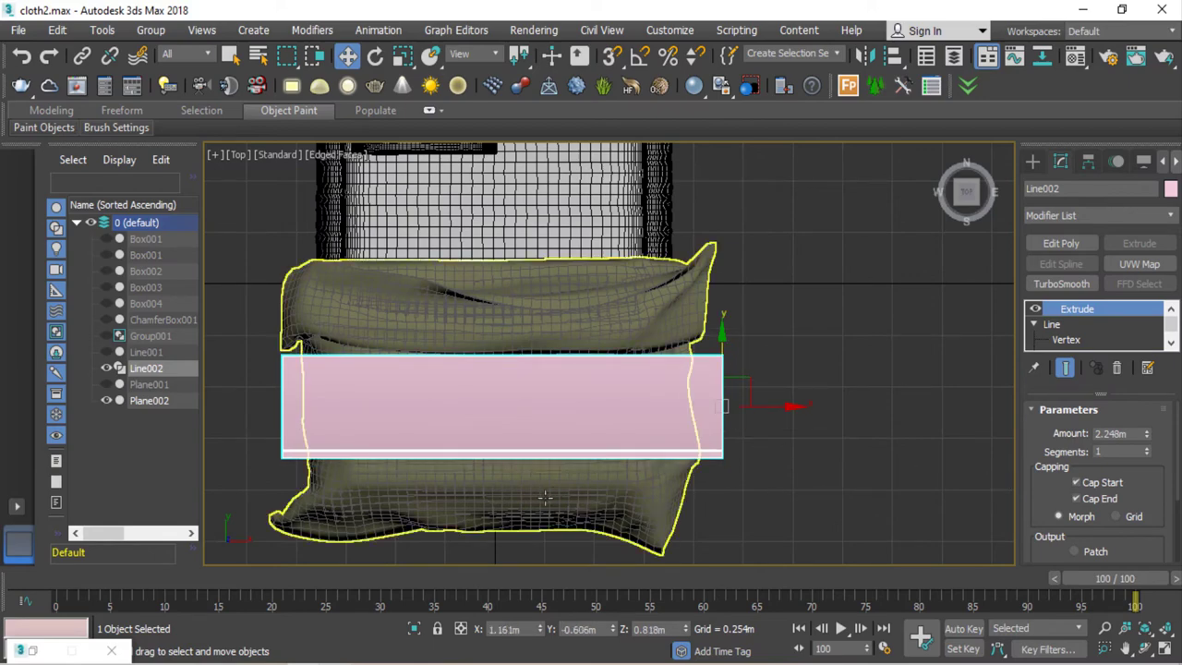
pyautogui.moveTo(702, 499)
pyautogui.keyDown('alt'); pyautogui.mouseDown(button='middle')
pyautogui.moveTo(681, 388)
pyautogui.moveTo(483, 483)
pyautogui.moveTo(665, 314)
pyautogui.moveTo(546, 431)
pyautogui.moveTo(620, 408)
pyautogui.moveTo(709, 401)
pyautogui.mouseUp(button='middle'); pyautogui.keyUp('alt')
pyautogui.press('p')
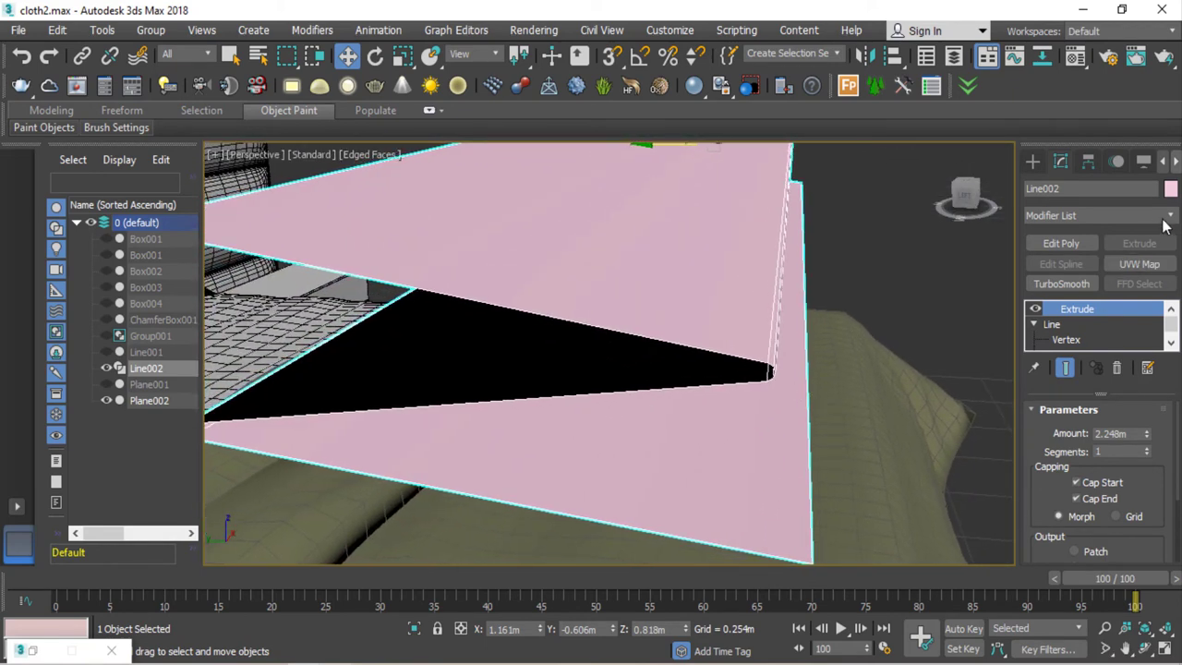
# Step: Add a Shell modifier giving the sheet 0.005 m thickness
pyautogui.click(1170, 216)
pyautogui.scroll(-4, 1145, 259)
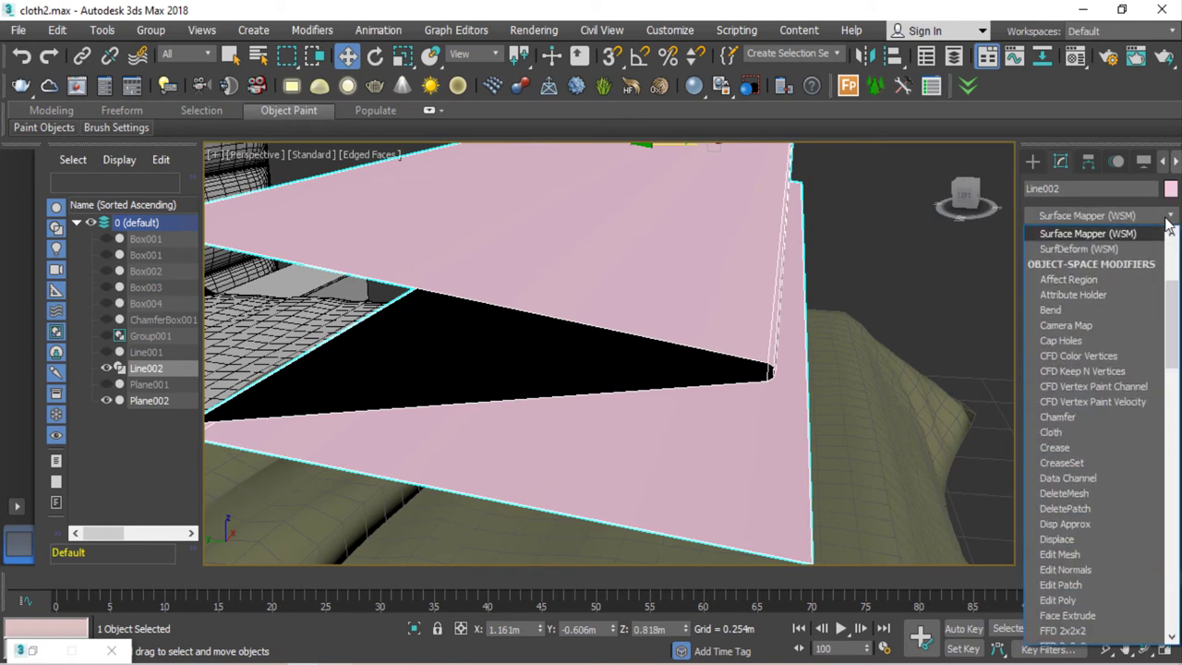
pyautogui.press('s')
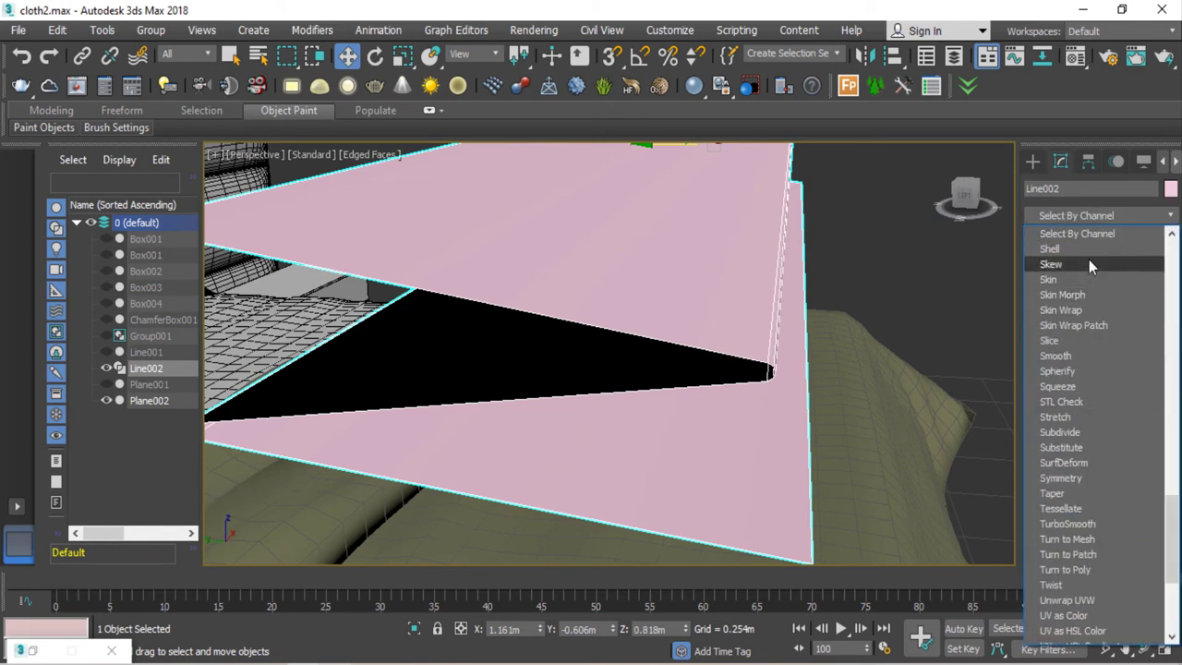
pyautogui.click(1088, 251)
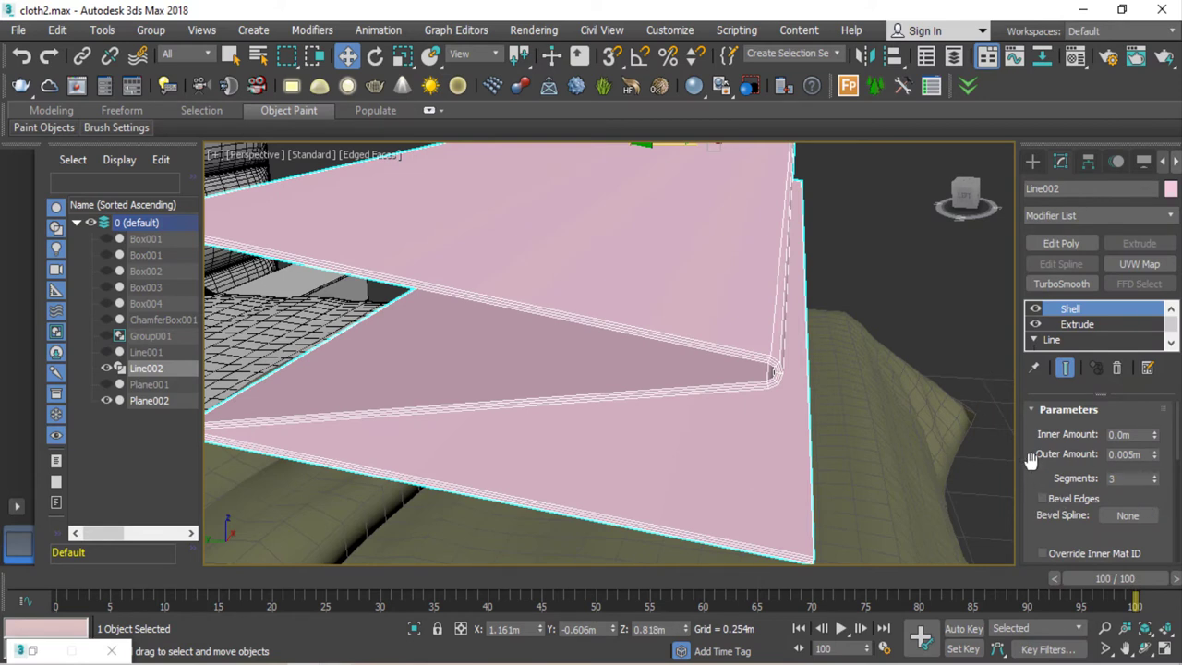
pyautogui.moveTo(1031, 462); pyautogui.dragTo(1029, 459)
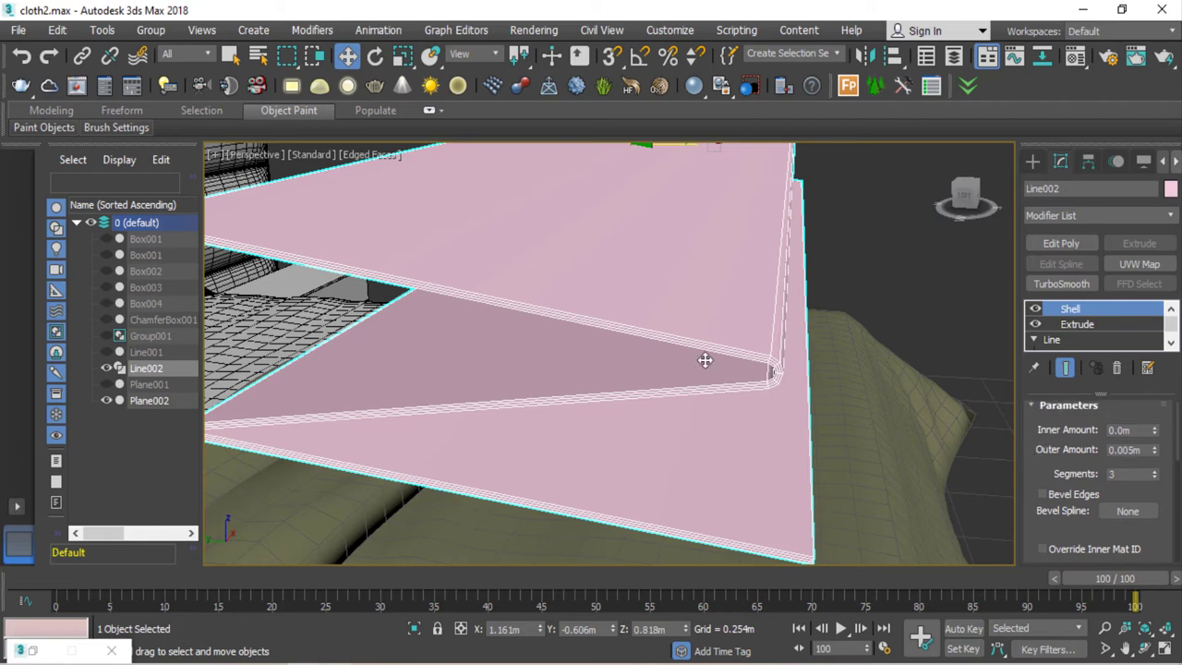
pyautogui.scroll(-5, 705, 361)
# Step: Convert the sheet to Editable Poly, enter Edge level, and isolate it
pyautogui.rightClick(678, 277)
pyautogui.moveTo(708, 464)
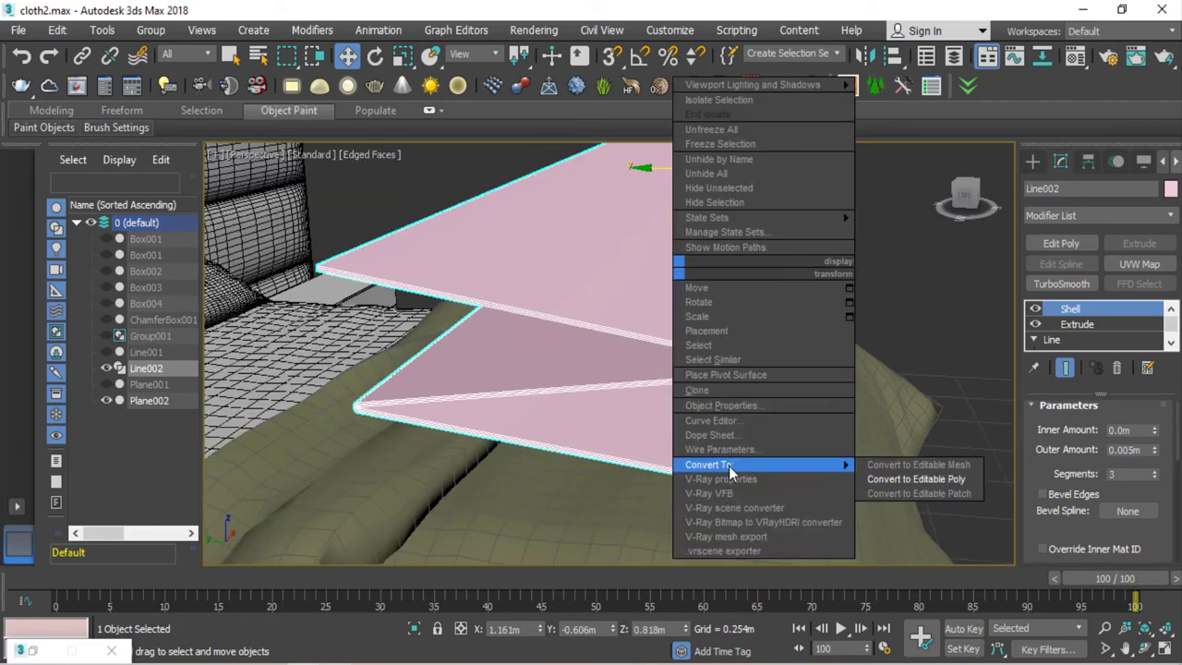
pyautogui.click(928, 480)
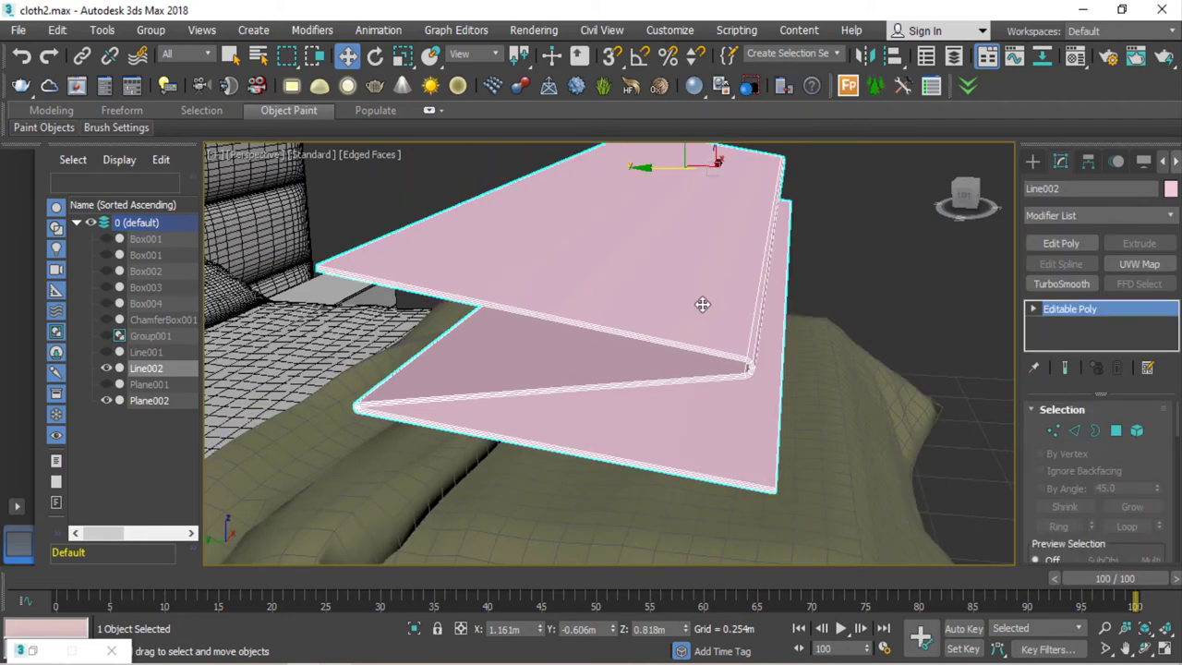
pyautogui.click(1075, 430)
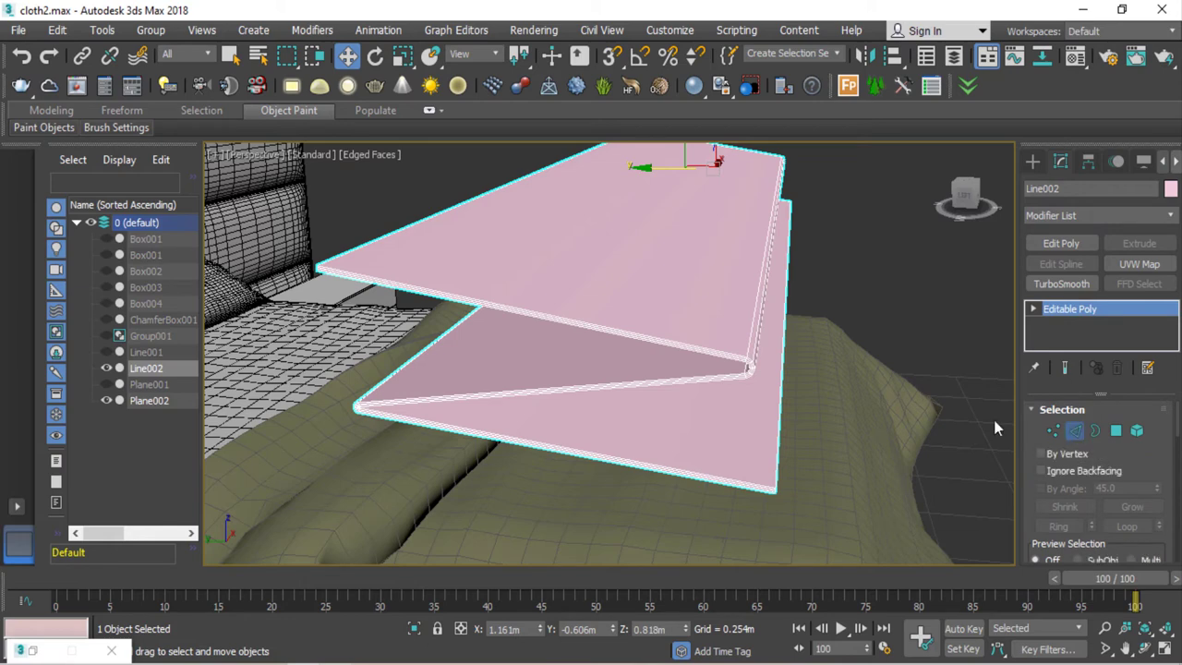
pyautogui.click(415, 629)
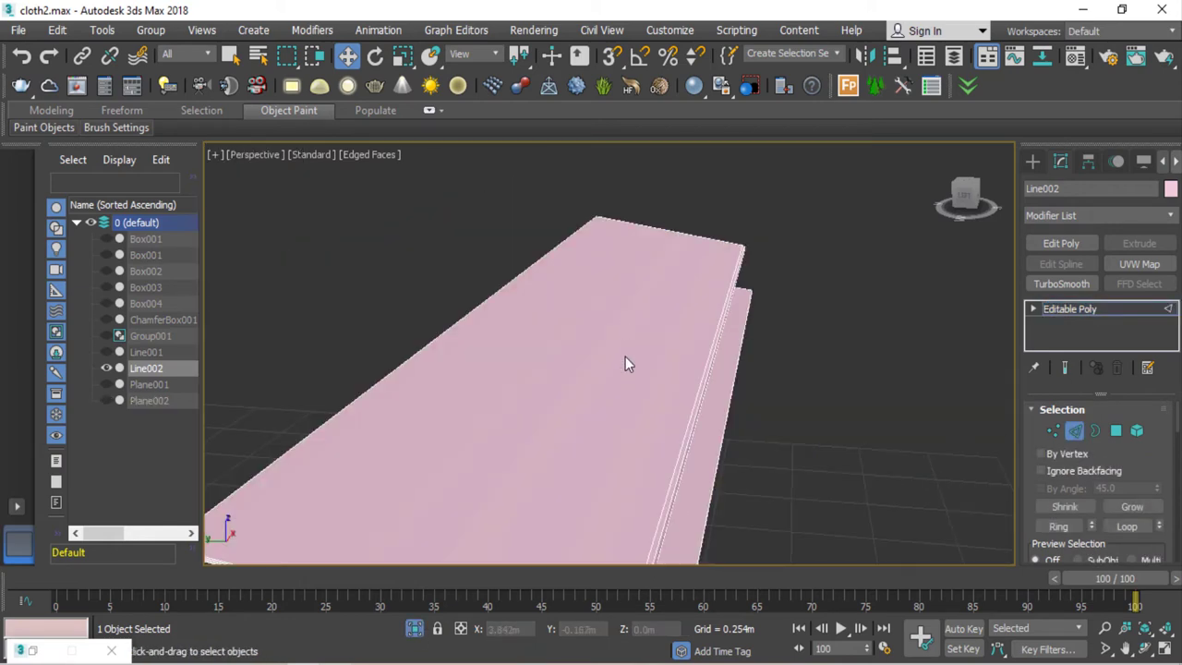
# Step: In Top view, connect the sheet's long edges with 30 segments
pyautogui.press('t')
pyautogui.moveTo(640, 486); pyautogui.dragTo(607, 337)
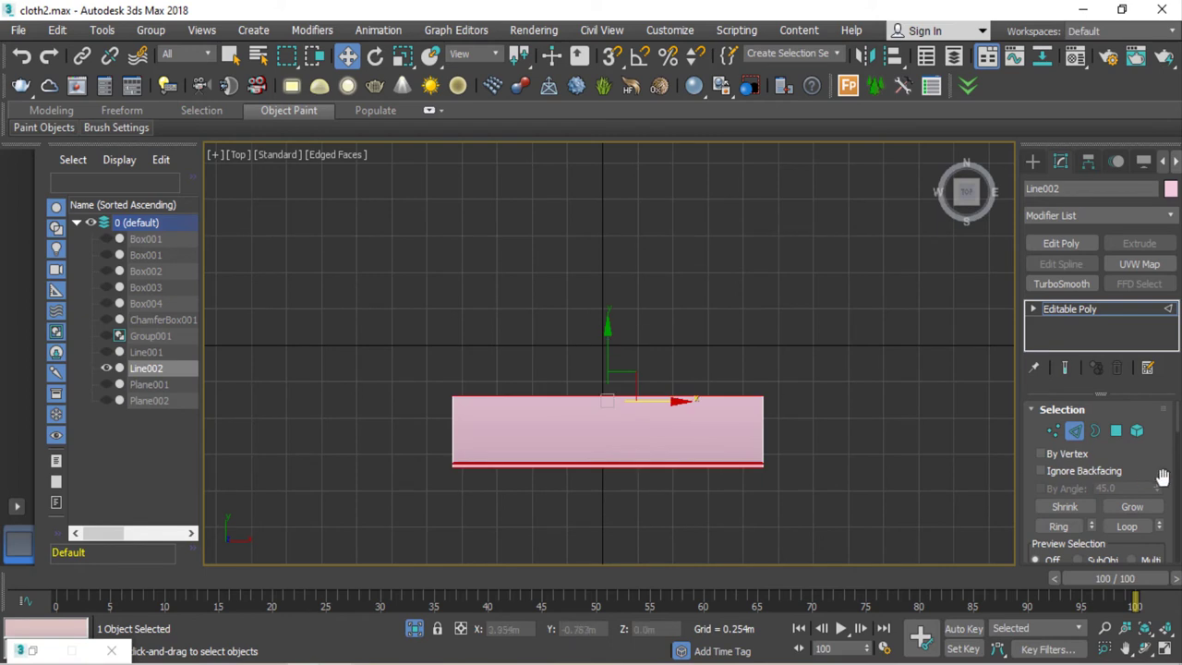
pyautogui.moveTo(1155, 441); pyautogui.dragTo(1175, 188)
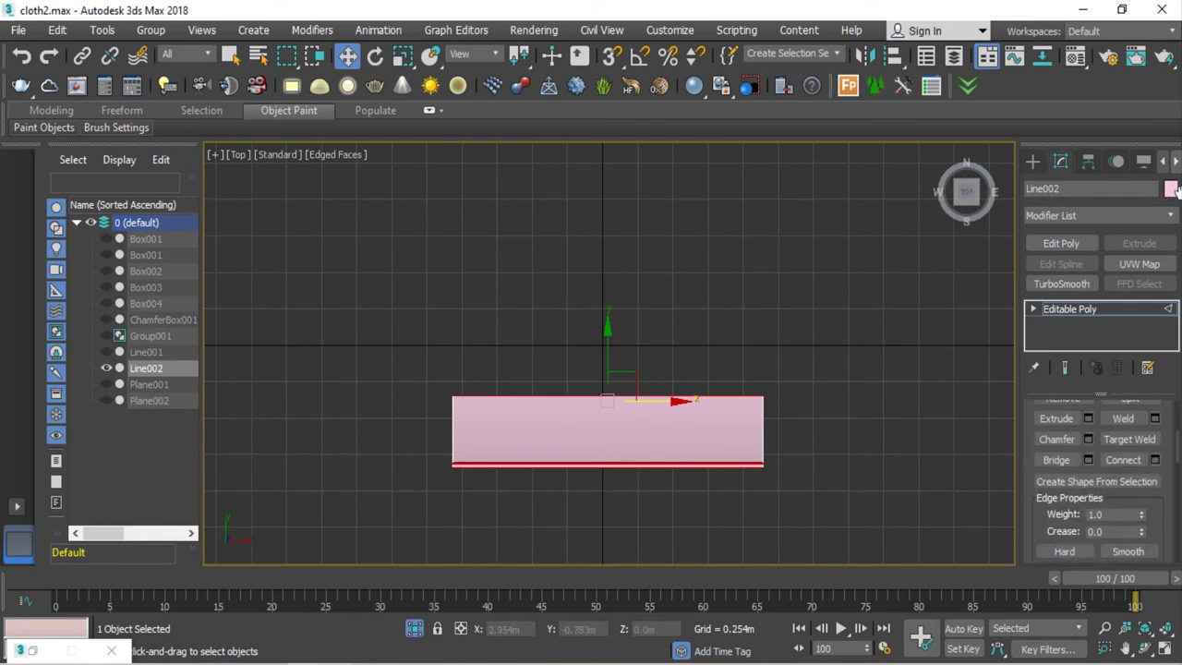
pyautogui.click(1156, 459)
pyautogui.click(639, 364)
pyautogui.write('30')
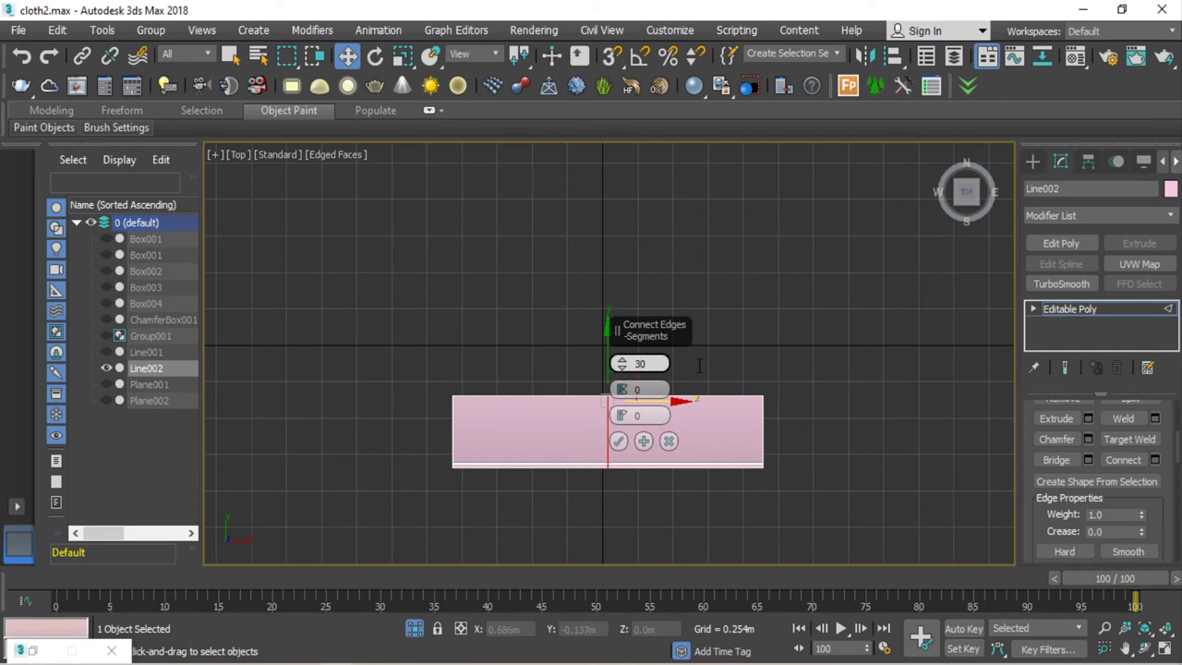
pyautogui.click(619, 441)
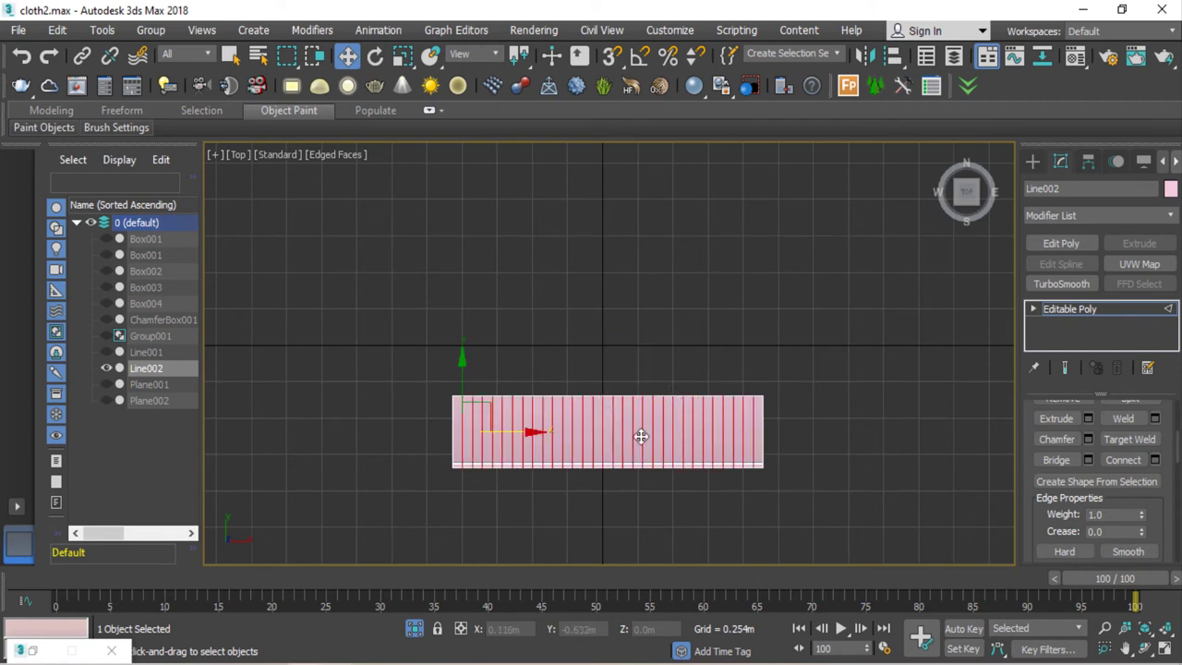
# Step: Connect the sheet's short side edges with 15 segments
pyautogui.click(453, 431)
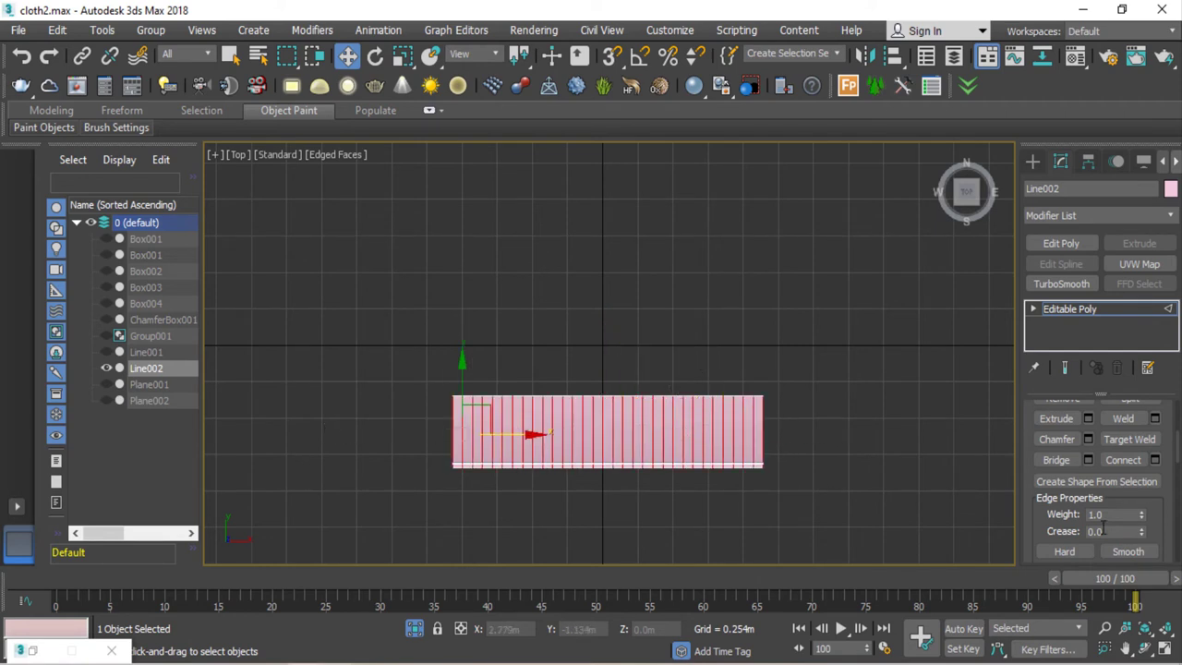
pyautogui.hotkey('ctrl', 'shift', 'e')
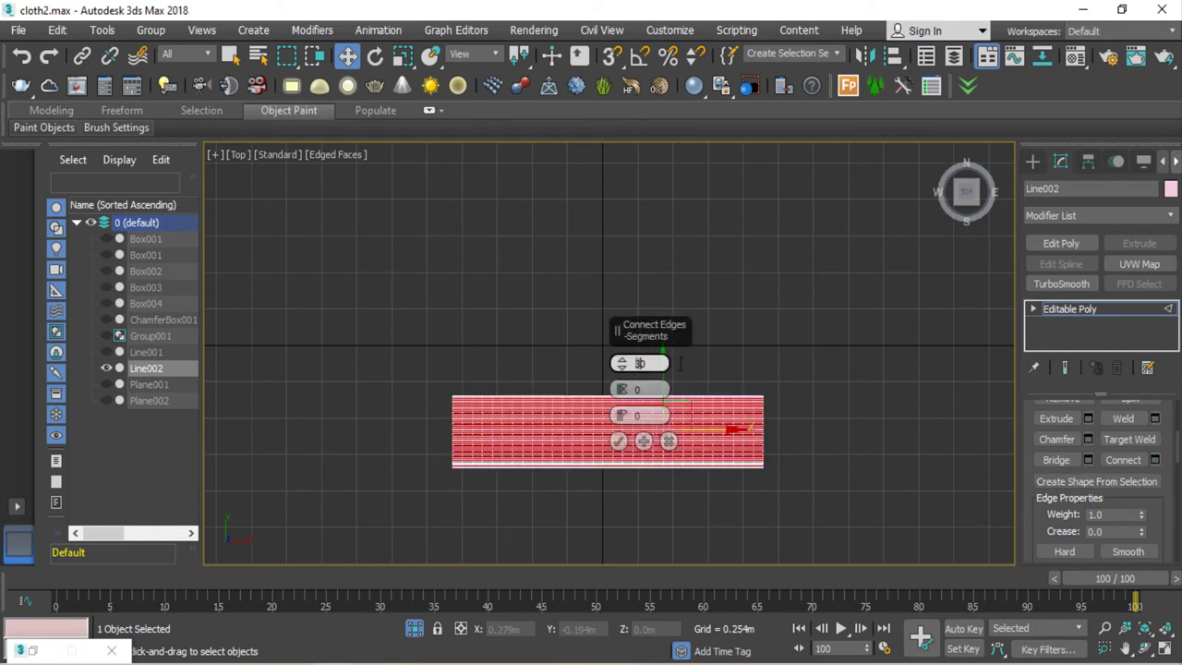
pyautogui.write('15')
pyautogui.press('Return')
pyautogui.click(618, 442)
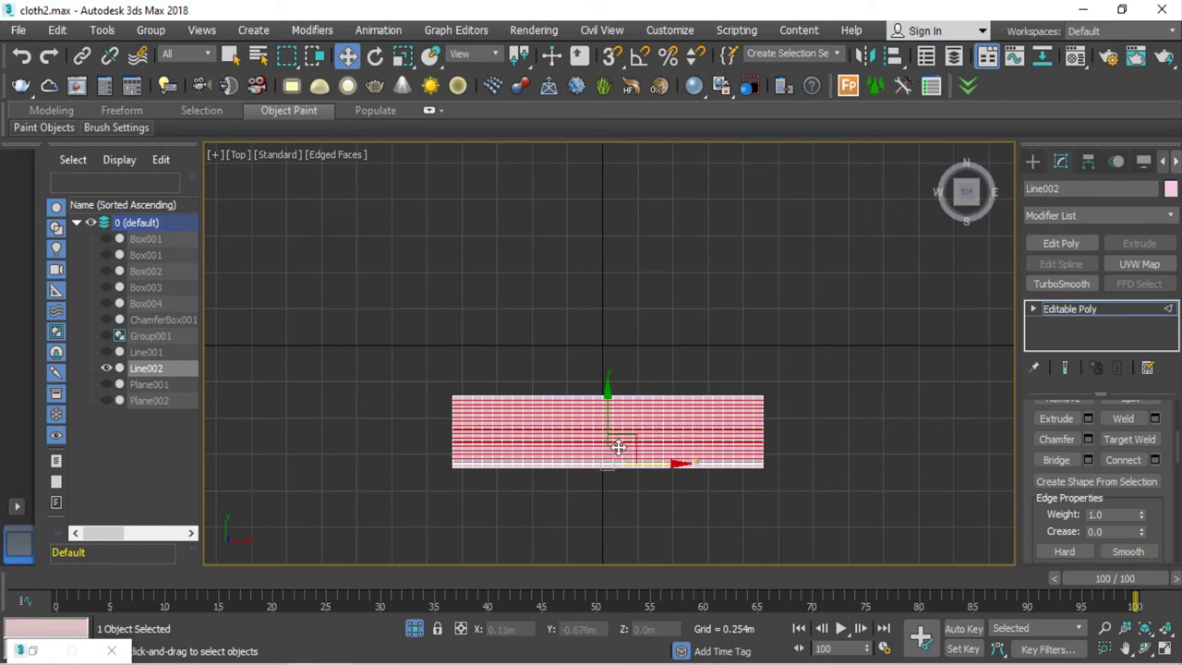
pyautogui.scroll(-1, 546, 435)
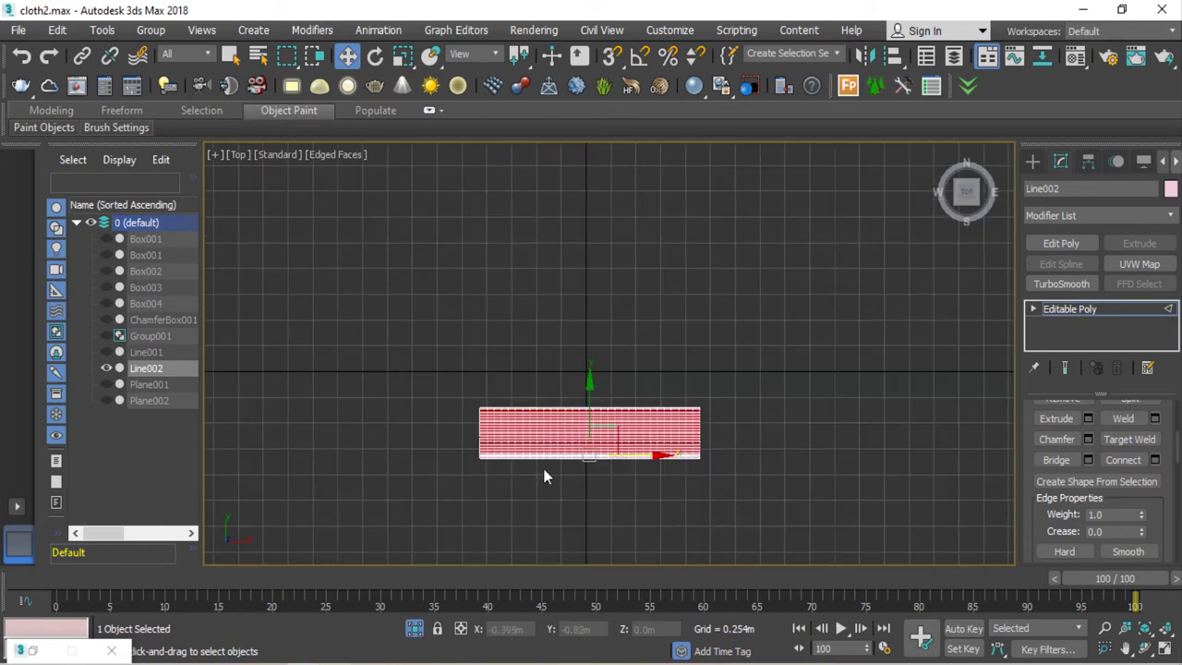
# Step: Exit Isolate mode to show the bed again and switch to Perspective view
pyautogui.click(414, 629)
pyautogui.moveTo(485, 524)
pyautogui.keyDown('alt'); pyautogui.mouseDown(button='middle')
pyautogui.moveTo(662, 402)
pyautogui.moveTo(610, 491)
pyautogui.moveTo(579, 469)
pyautogui.moveTo(636, 391)
pyautogui.moveTo(753, 367)
pyautogui.mouseUp(button='middle'); pyautogui.keyUp('alt')
pyautogui.scroll(2, 609, 492)
pyautogui.press('p')
# Step: Leave Edge level and add a Cloth modifier to Line002
pyautogui.click(813, 323)
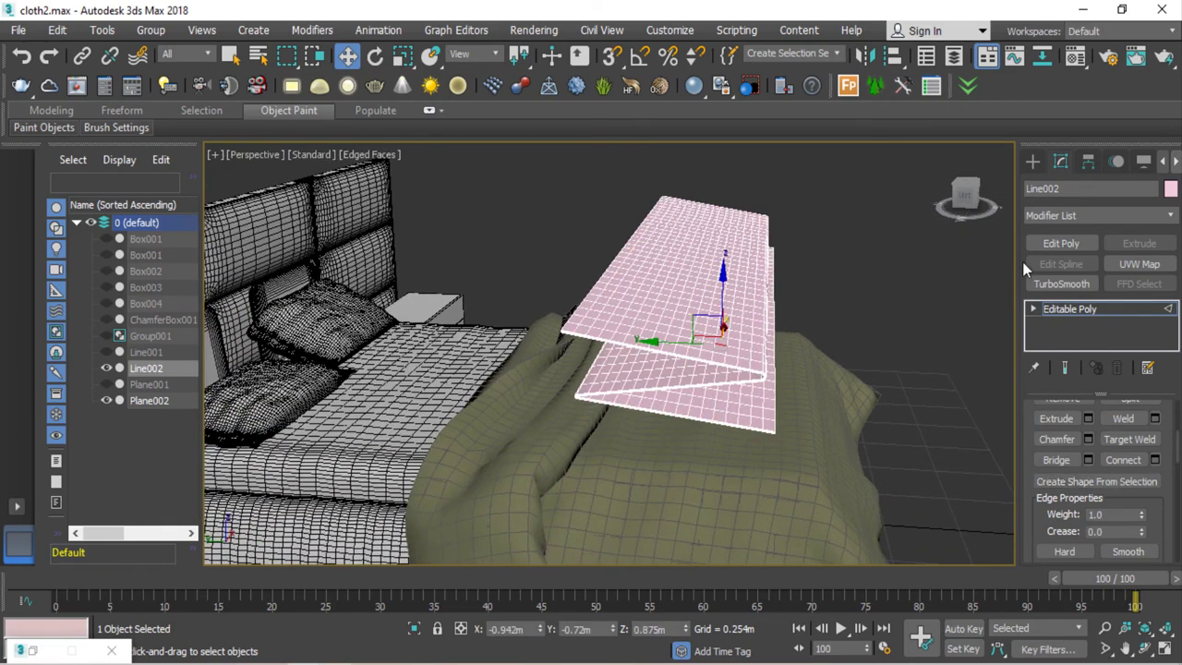
pyautogui.click(1171, 217)
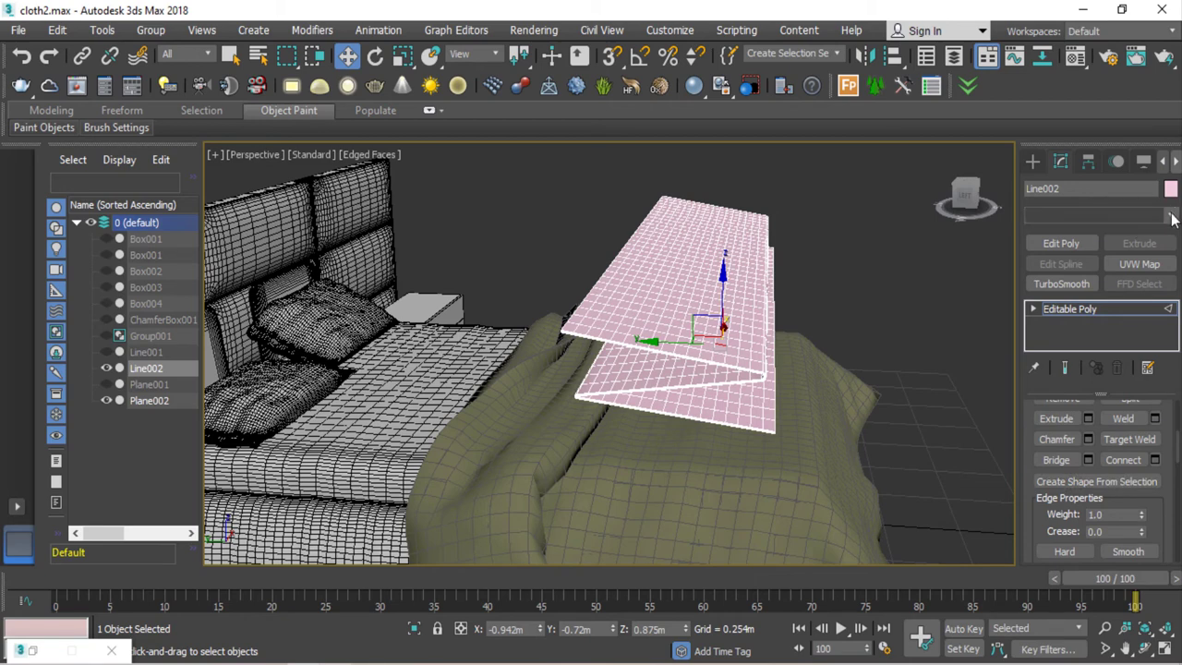
pyautogui.write('c')
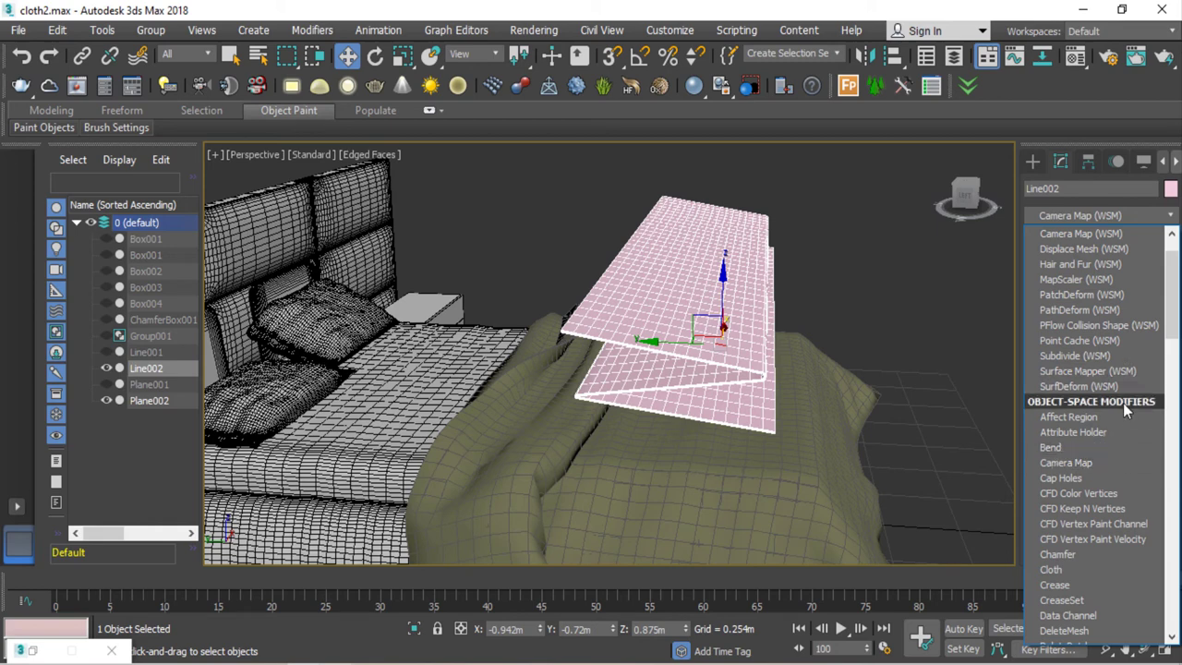
pyautogui.scroll(-5, 1123, 403)
pyautogui.click(1053, 341)
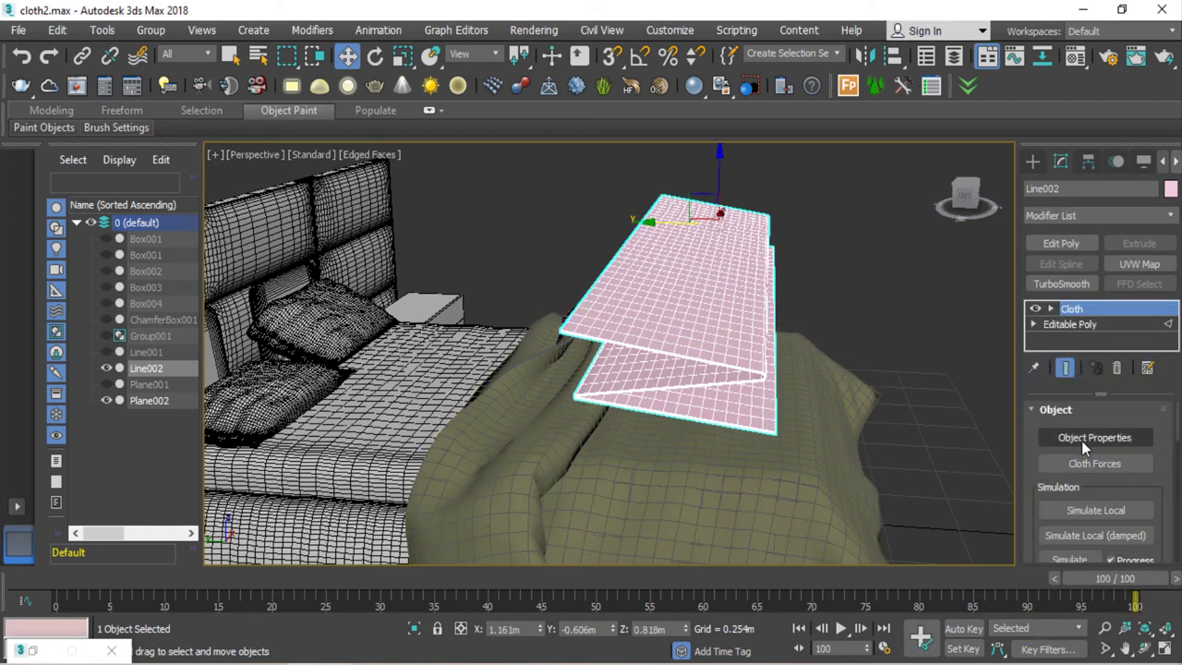
# Step: In Object Properties, make Line002 a Cloth object with the Cotton preset
pyautogui.moveTo(1016, 353); pyautogui.dragTo(914, 368)
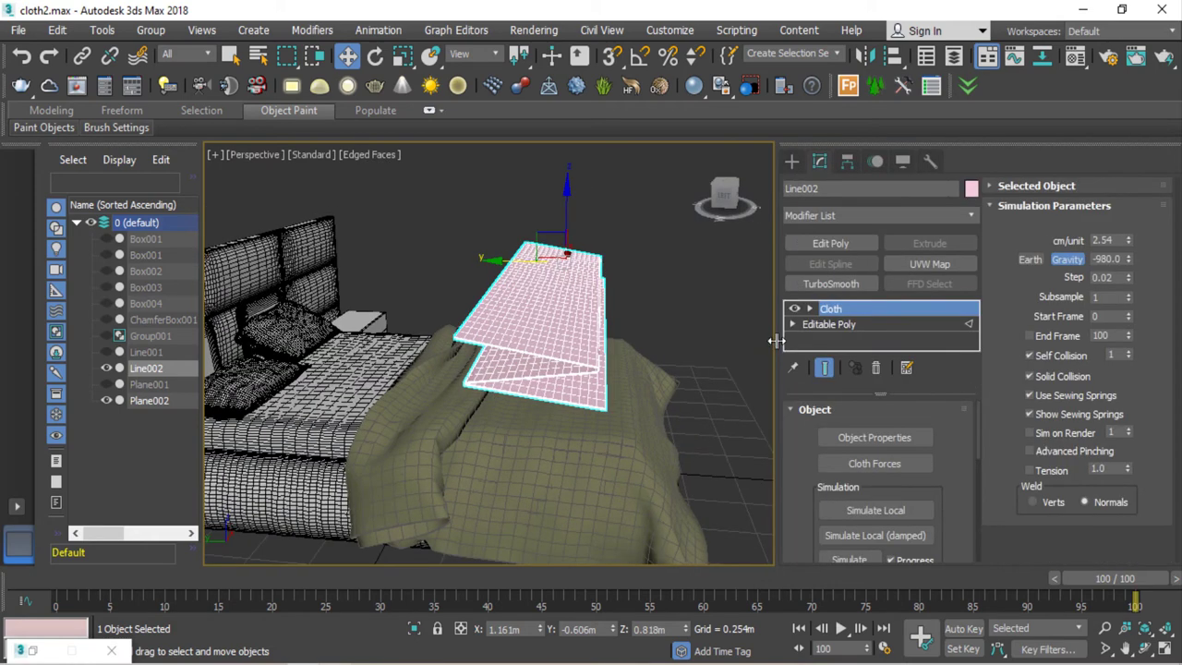
pyautogui.click(880, 440)
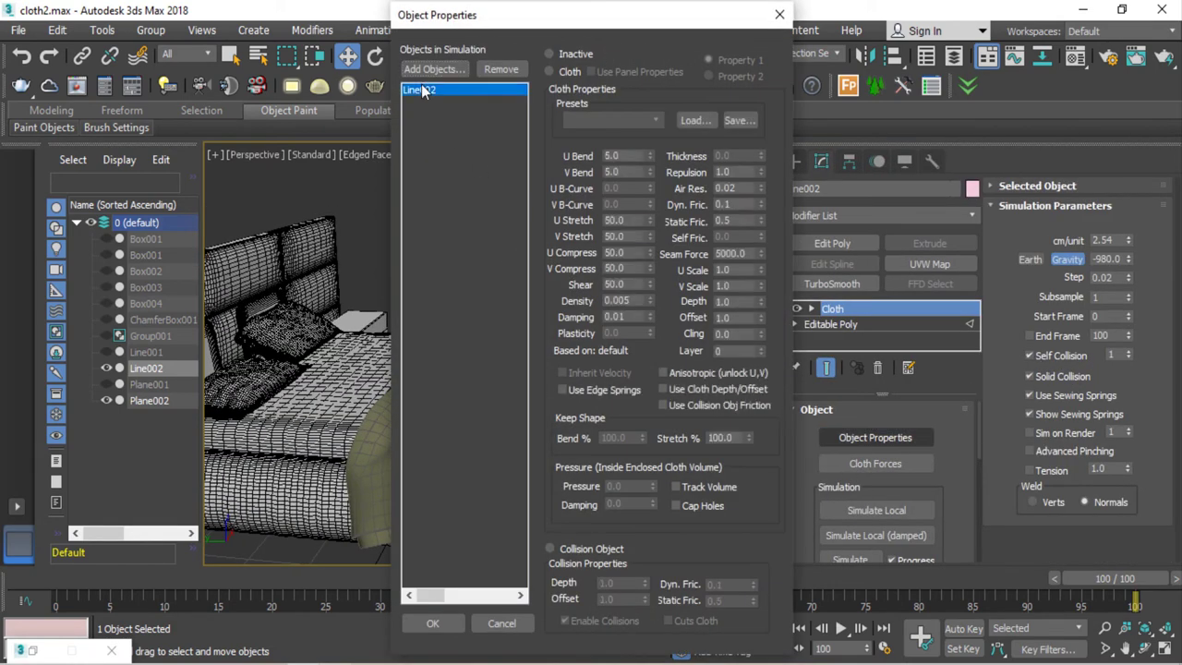
pyautogui.click(423, 90)
pyautogui.click(572, 73)
pyautogui.click(619, 122)
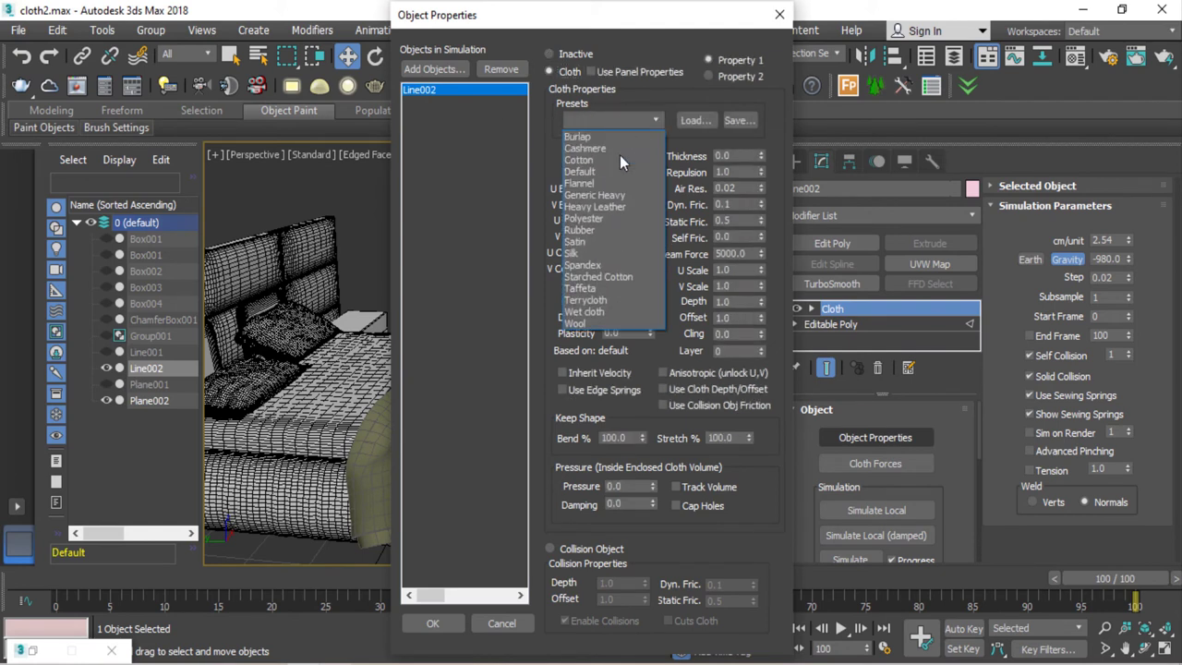
pyautogui.click(616, 161)
pyautogui.click(639, 483)
pyautogui.write('2')
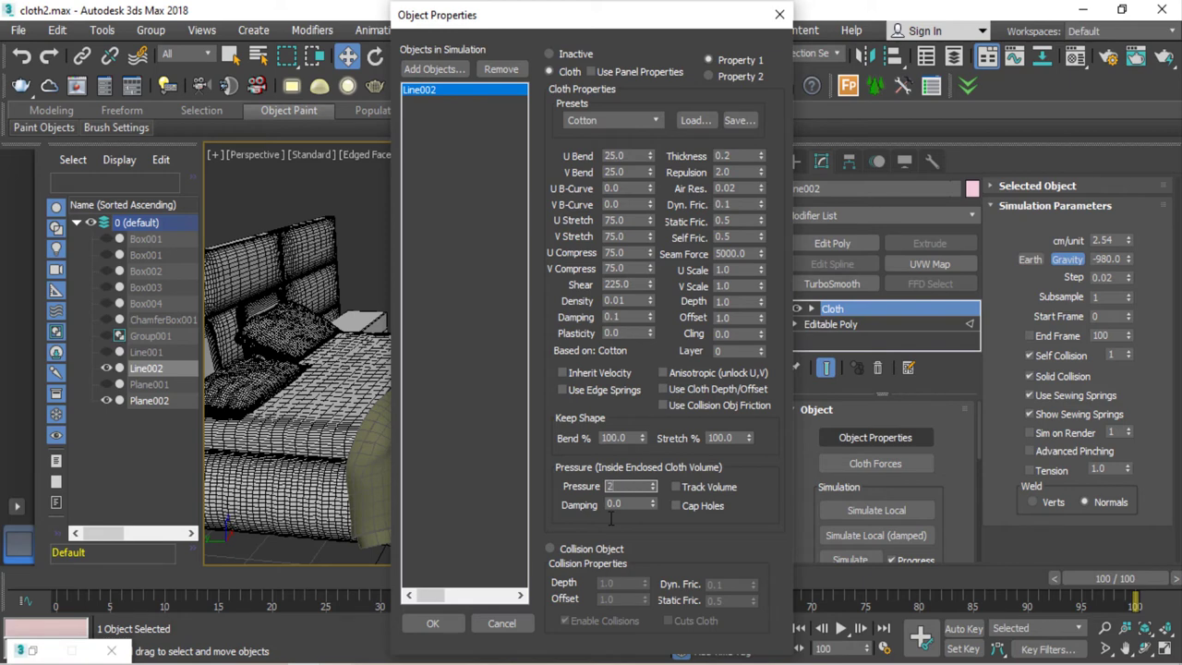
# Step: Add Plane002 to the simulation as a Collision Object and confirm
pyautogui.click(433, 69)
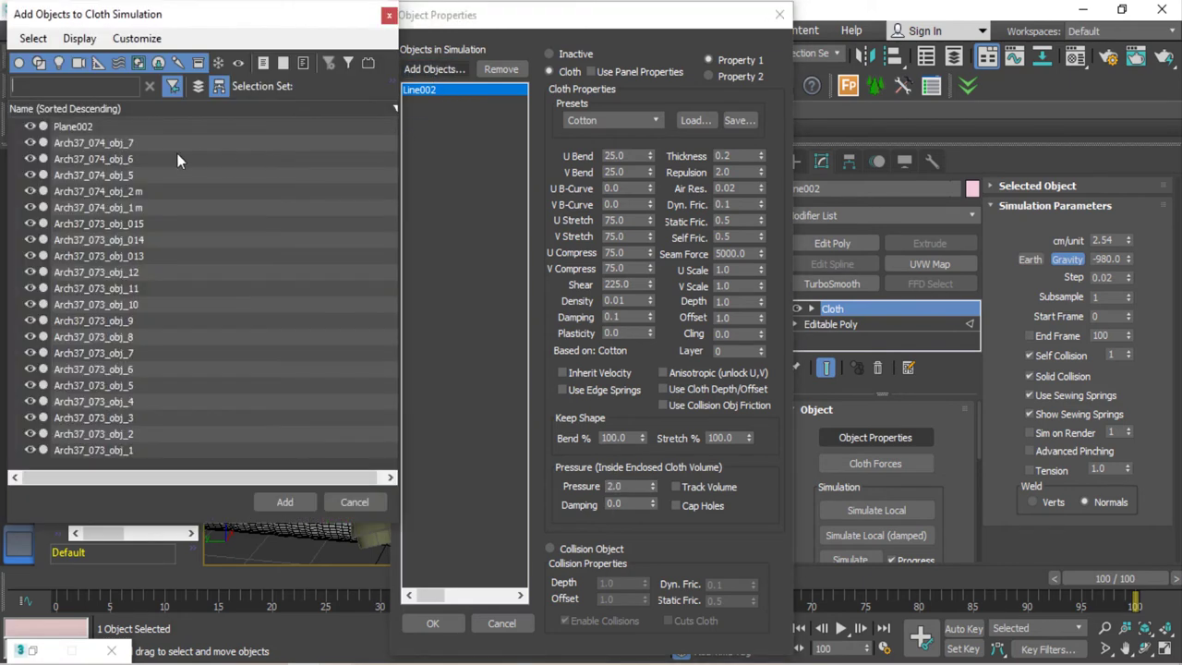
pyautogui.click(90, 127)
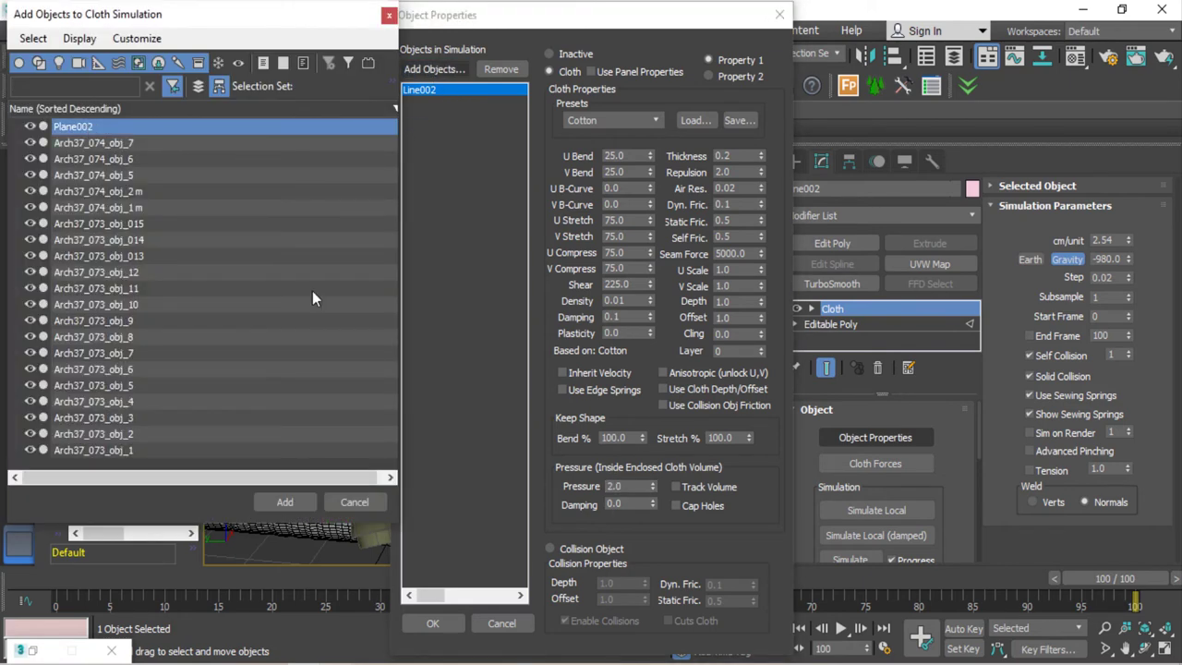
pyautogui.click(287, 503)
pyautogui.click(550, 549)
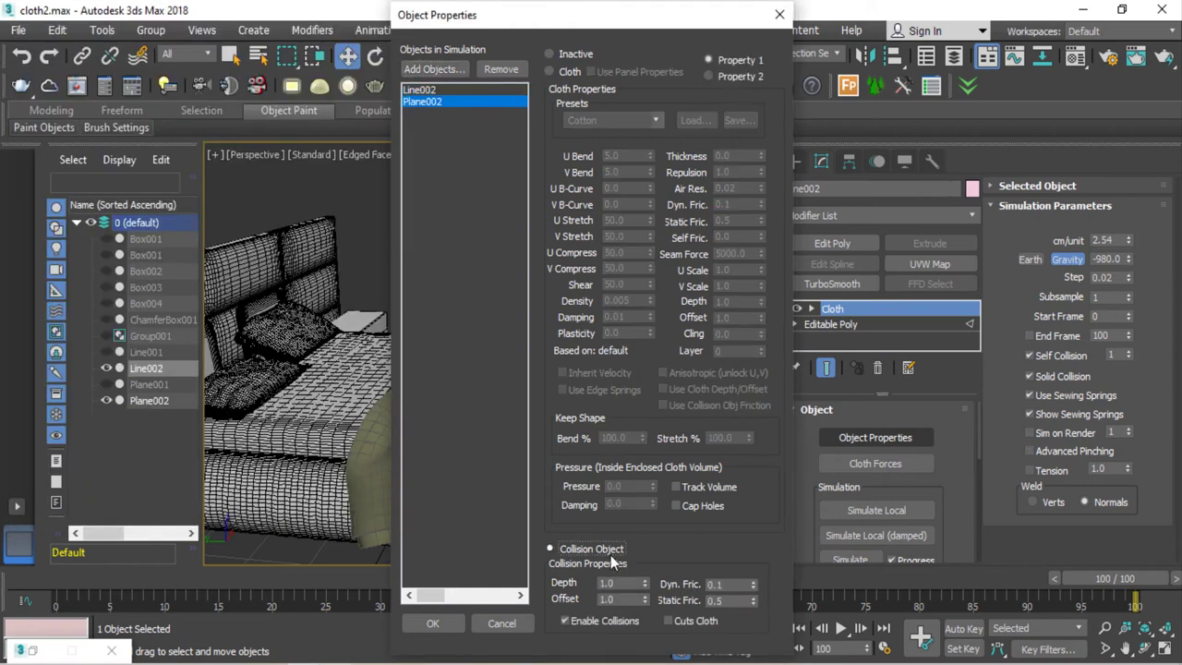
pyautogui.click(433, 624)
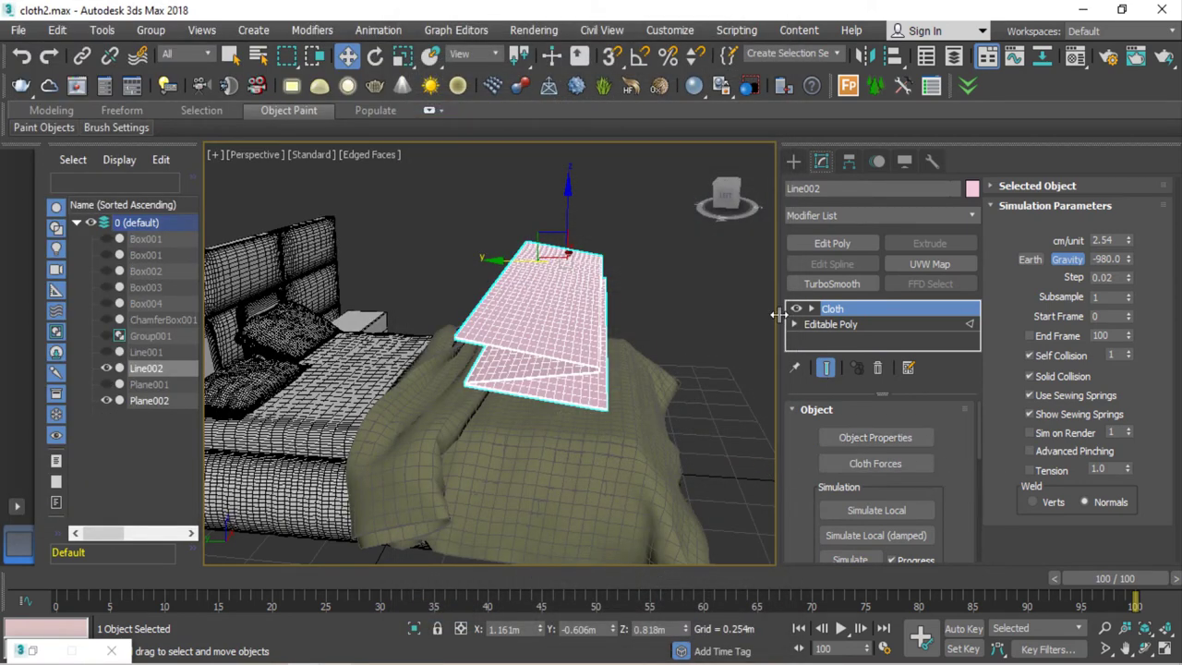
# Step: Drag a material onto Line002 from the Material Editor, then minimize the editor
pyautogui.moveTo(779, 315); pyautogui.dragTo(1023, 315)
pyautogui.moveTo(725, 427)
pyautogui.keyDown('alt'); pyautogui.mouseDown(button='middle')
pyautogui.moveTo(717, 453)
pyautogui.moveTo(725, 416)
pyautogui.moveTo(693, 464)
pyautogui.mouseUp(button='middle'); pyautogui.keyUp('alt')
pyautogui.click(32, 651)
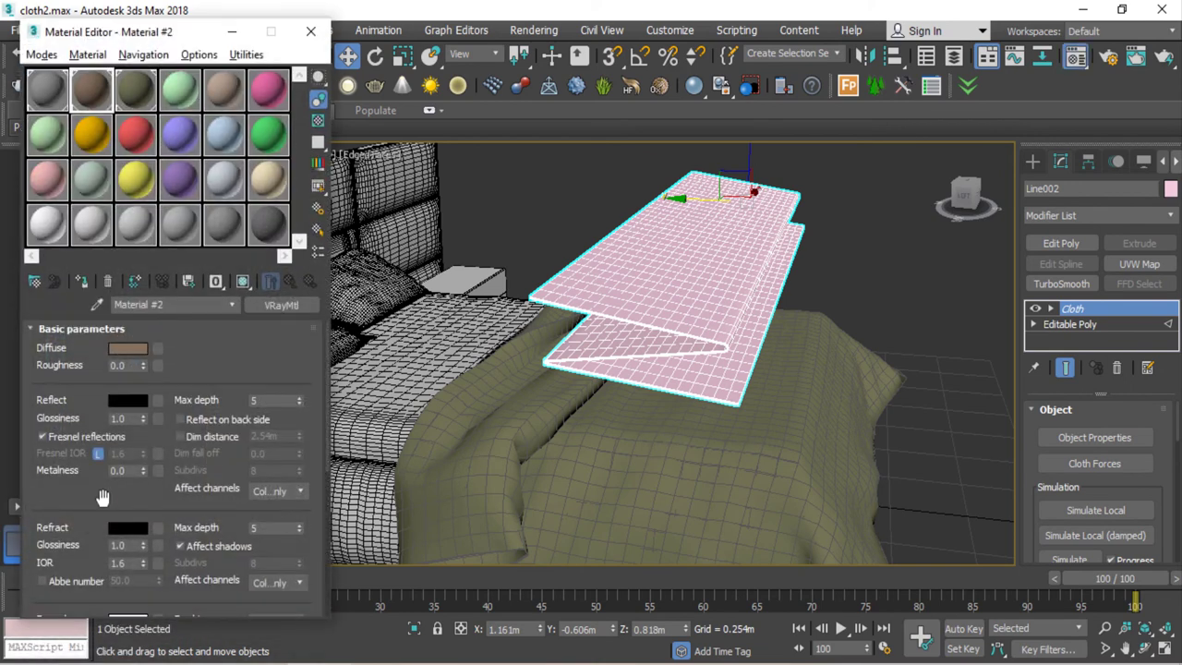
pyautogui.moveTo(663, 310); pyautogui.dragTo(665, 312)
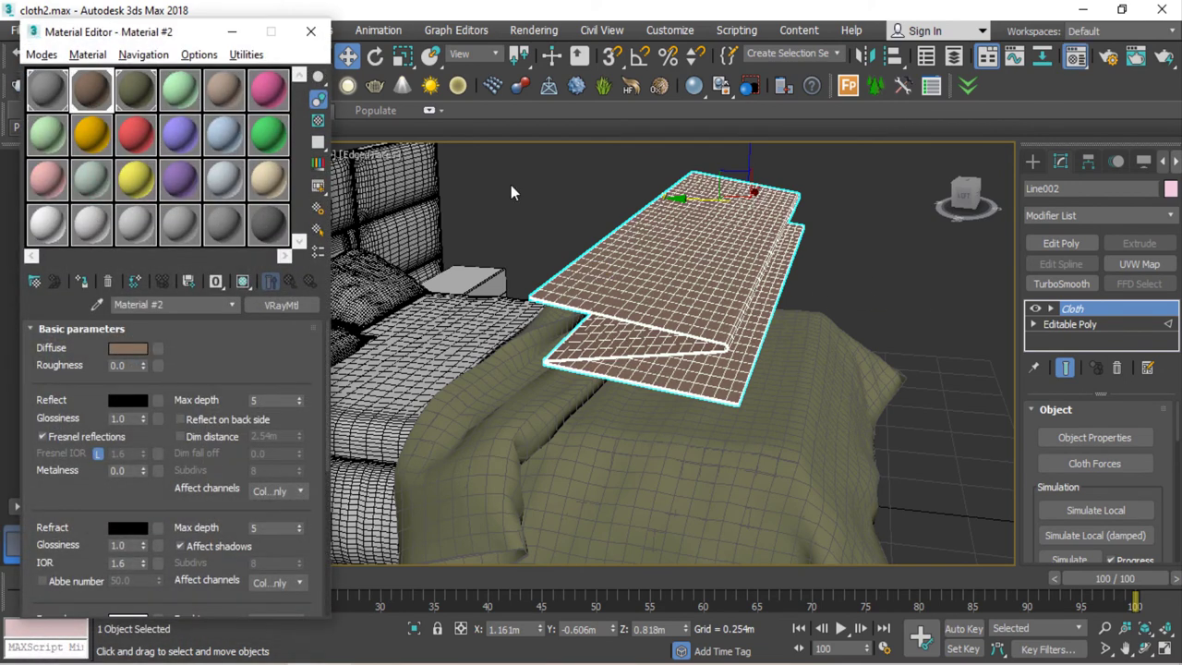
pyautogui.moveTo(229, 194); pyautogui.dragTo(628, 270)
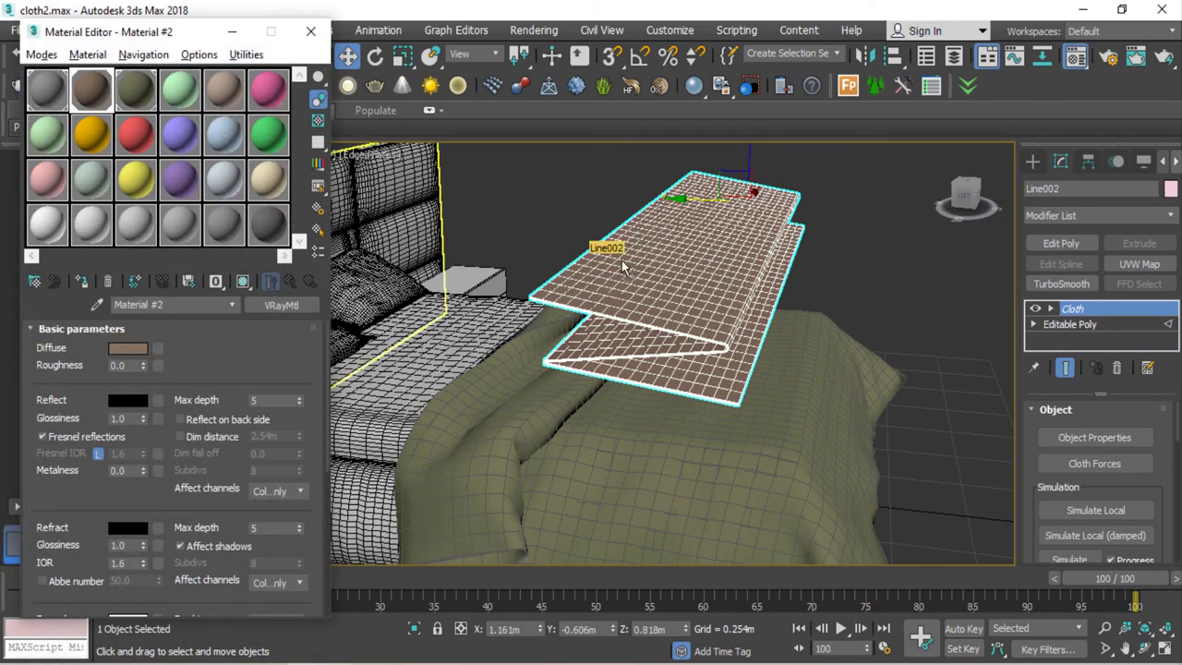
pyautogui.click(232, 31)
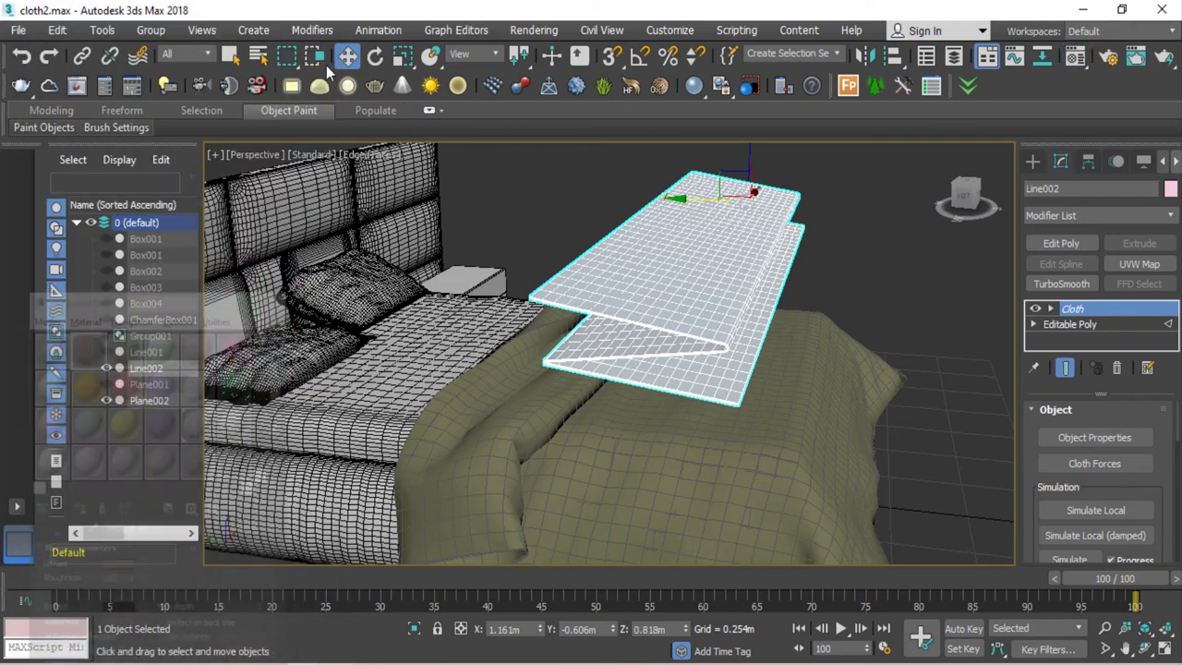
# Step: Reselect the folded sheet Line002 to show its Cloth modifier
pyautogui.click(614, 189)
pyautogui.moveTo(768, 469)
pyautogui.keyDown('alt'); pyautogui.mouseDown(button='middle')
pyautogui.moveTo(752, 481)
pyautogui.moveTo(763, 447)
pyautogui.mouseUp(button='middle'); pyautogui.keyUp('alt')
pyautogui.click(651, 303)
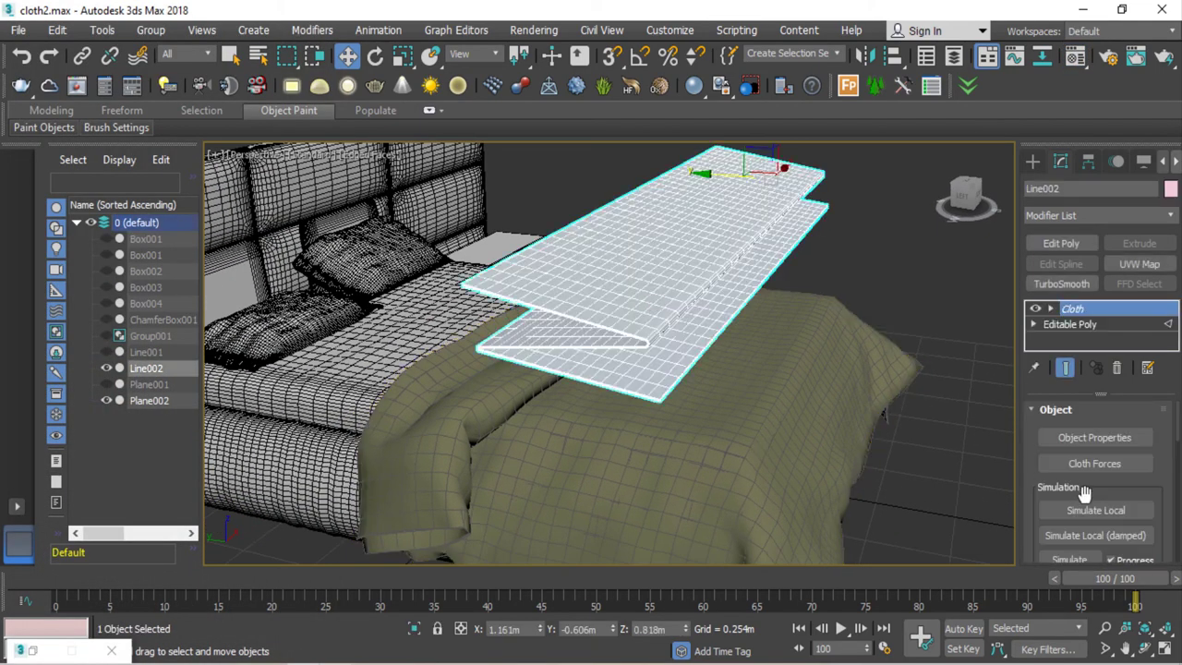
# Step: Run Simulate Local and orbit while the sheet drops onto the olive bedcover
pyautogui.click(1097, 510)
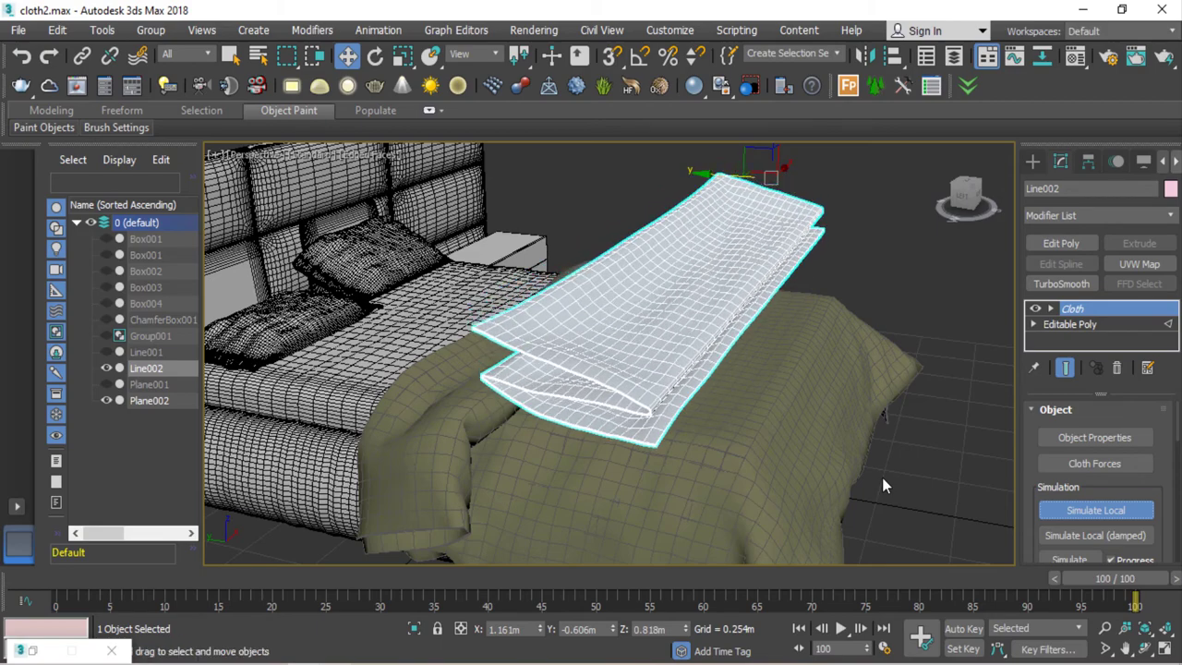
pyautogui.moveTo(689, 348)
pyautogui.keyDown('alt'); pyautogui.mouseDown(button='middle')
pyautogui.moveTo(642, 447)
pyautogui.moveTo(711, 450)
pyautogui.moveTo(654, 451)
pyautogui.mouseUp(button='middle'); pyautogui.keyUp('alt')
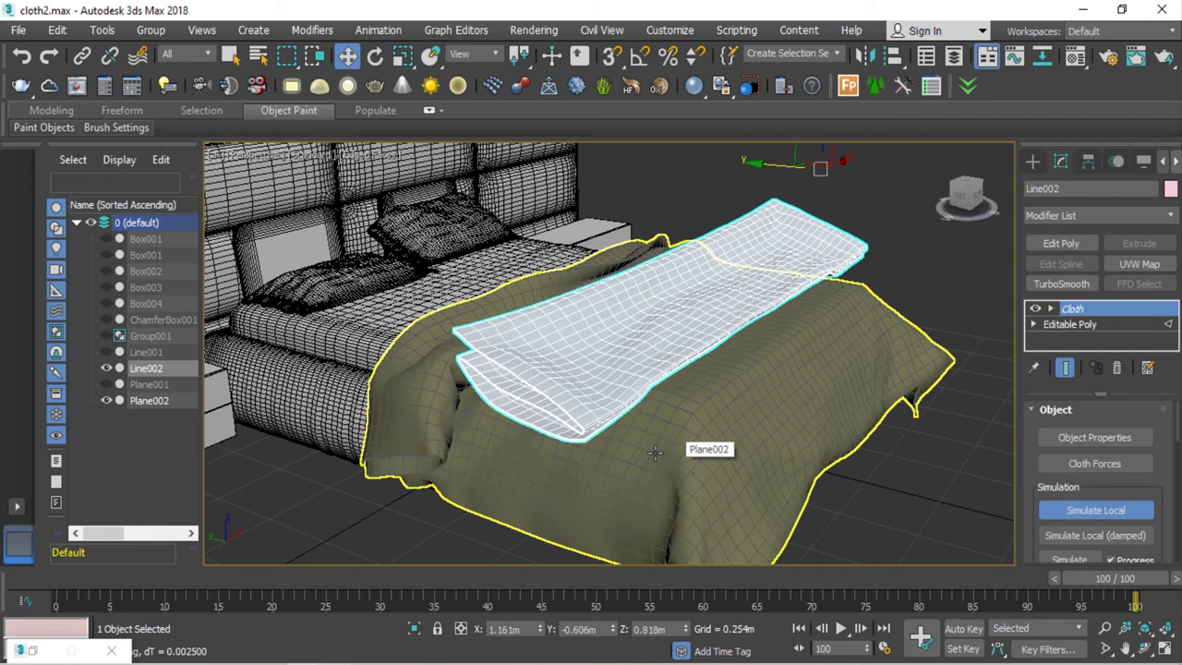
pyautogui.keyDown('alt'); pyautogui.moveTo(896, 462); pyautogui.dragTo(532, 396, button='middle'); pyautogui.keyUp('alt')
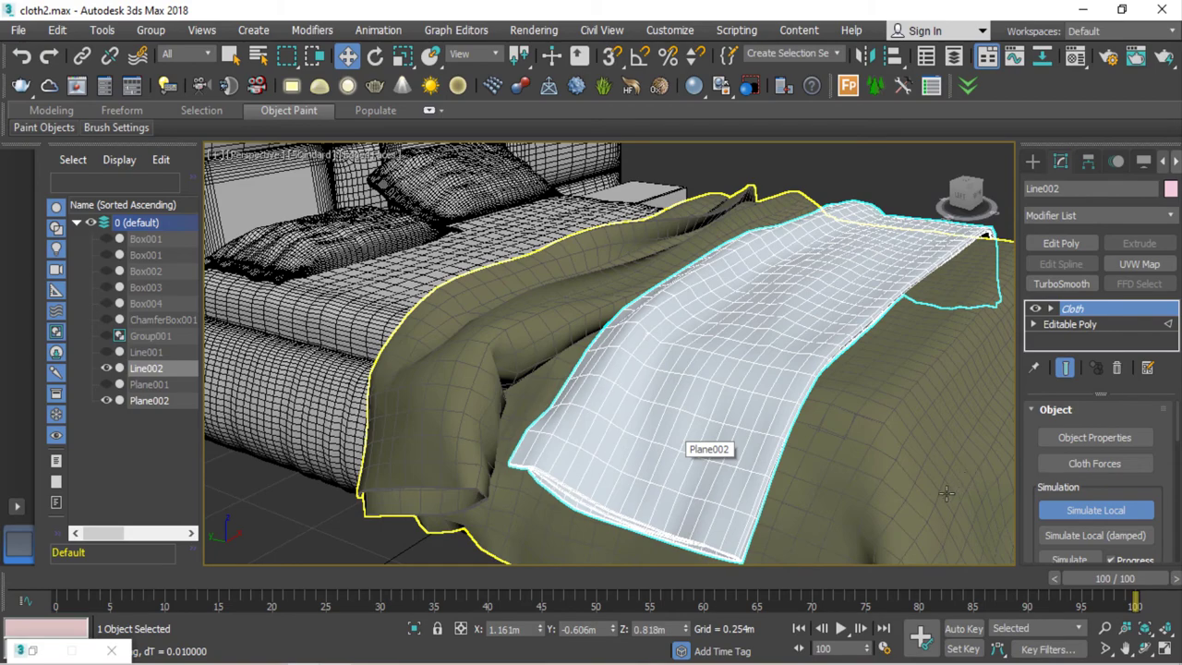
pyautogui.moveTo(625, 360)
pyautogui.keyDown('alt'); pyautogui.mouseDown(button='middle')
pyautogui.moveTo(727, 421)
pyautogui.moveTo(665, 436)
pyautogui.moveTo(699, 441)
pyautogui.moveTo(660, 428)
pyautogui.moveTo(670, 428)
pyautogui.mouseUp(button='middle'); pyautogui.keyUp('alt')
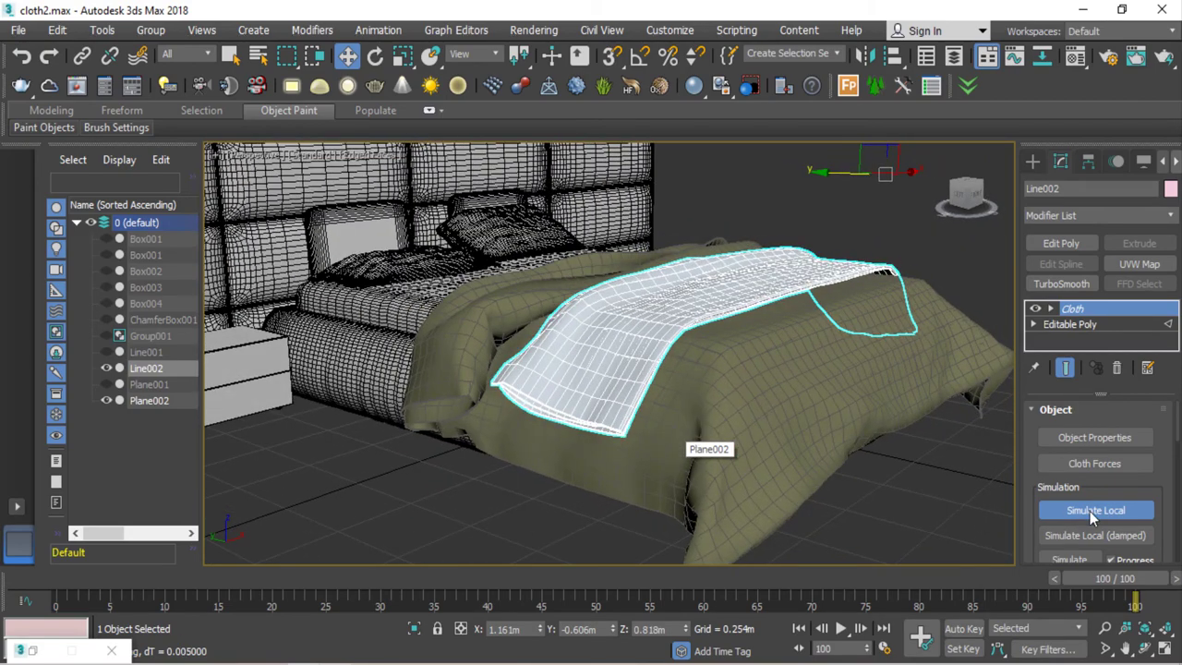
# Step: Switch Line002's cloth preset from Cotton to Satin in Object Properties
pyautogui.click(1095, 437)
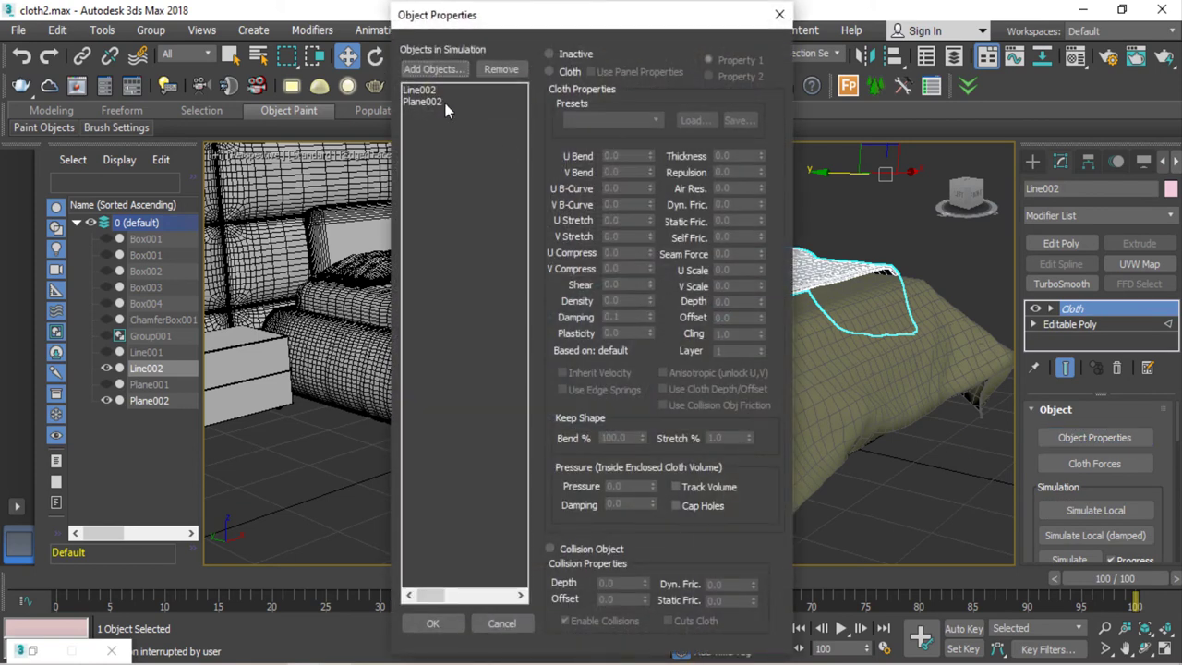
pyautogui.click(420, 89)
pyautogui.moveTo(555, 15); pyautogui.dragTo(289, 13)
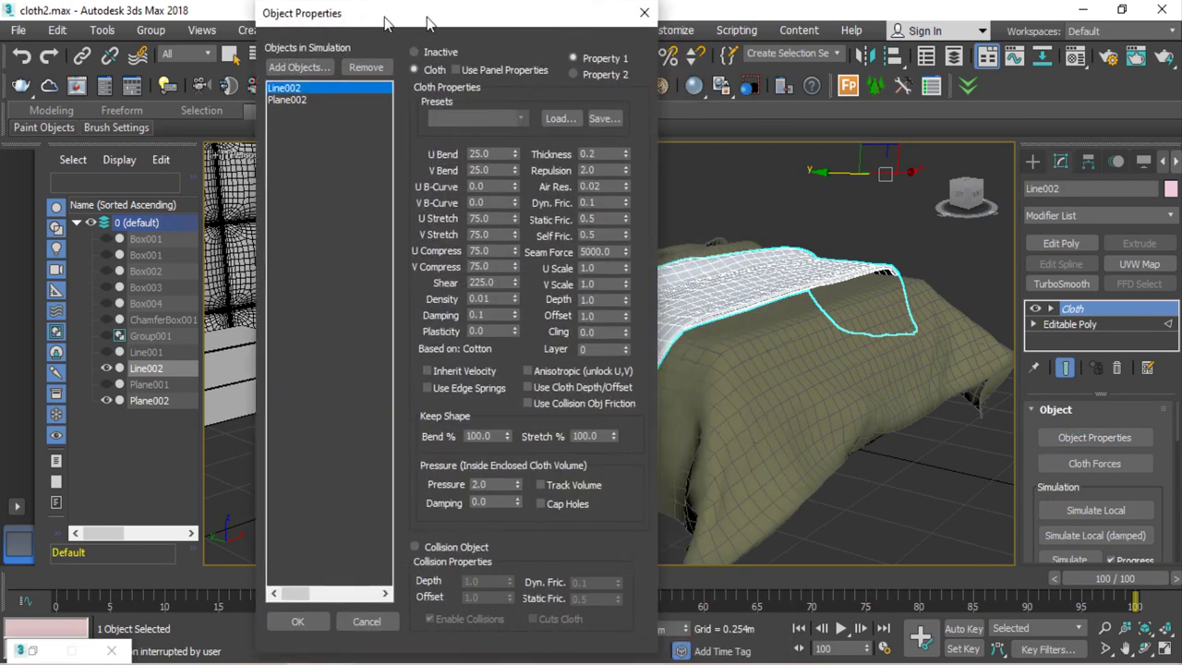
pyautogui.click(353, 121)
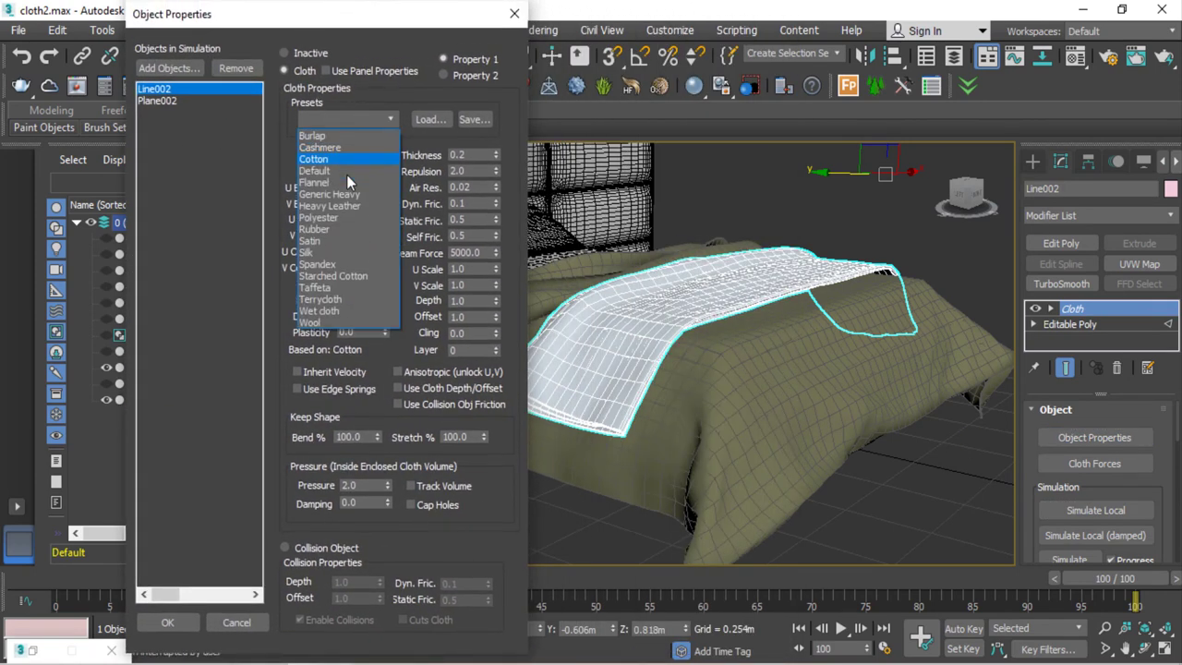
pyautogui.click(340, 241)
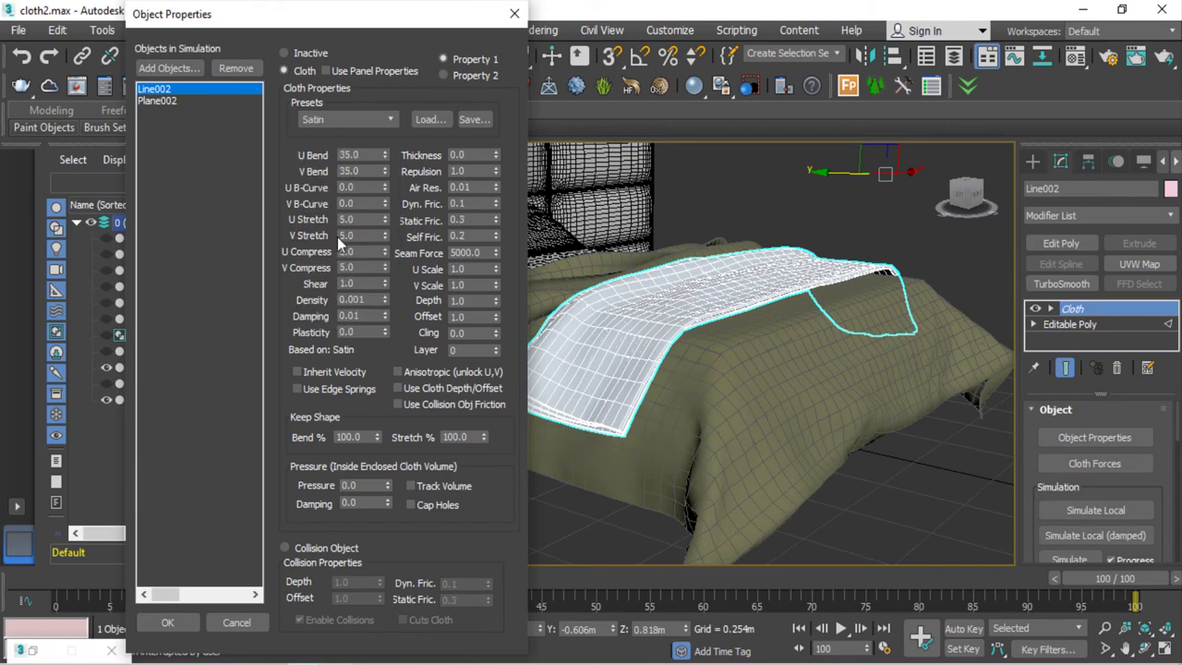
pyautogui.click(169, 623)
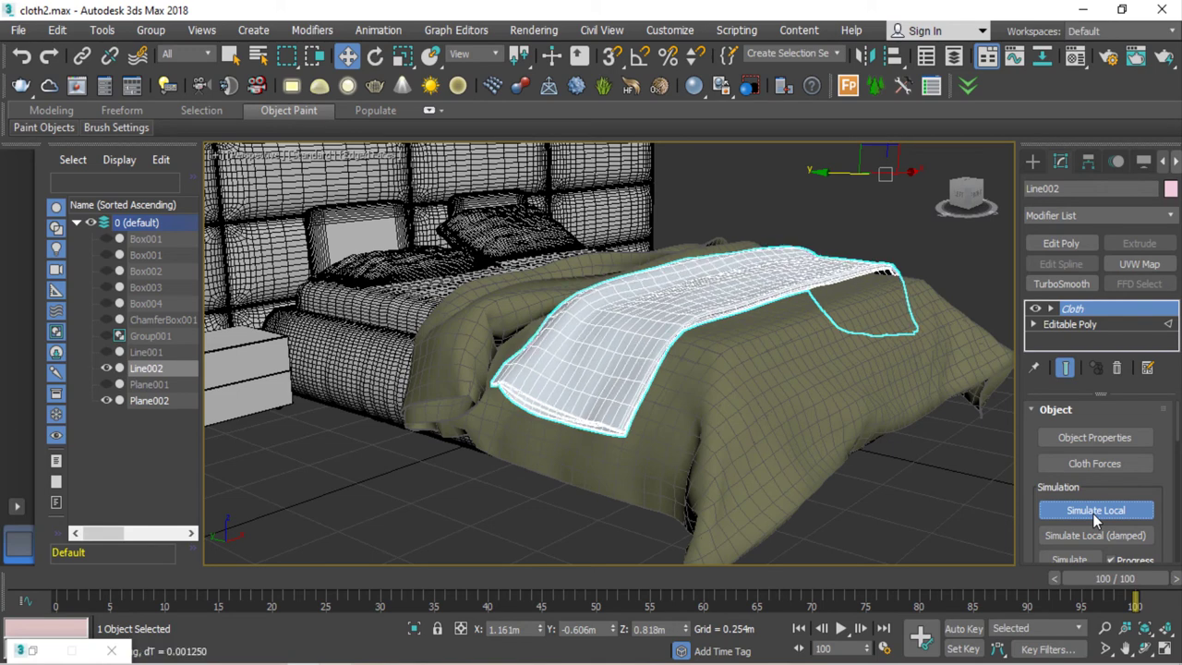
# Step: Watch the satin sheet re-settle over the bed's foot, then stop the simulation
pyautogui.scroll(3, 697, 367)
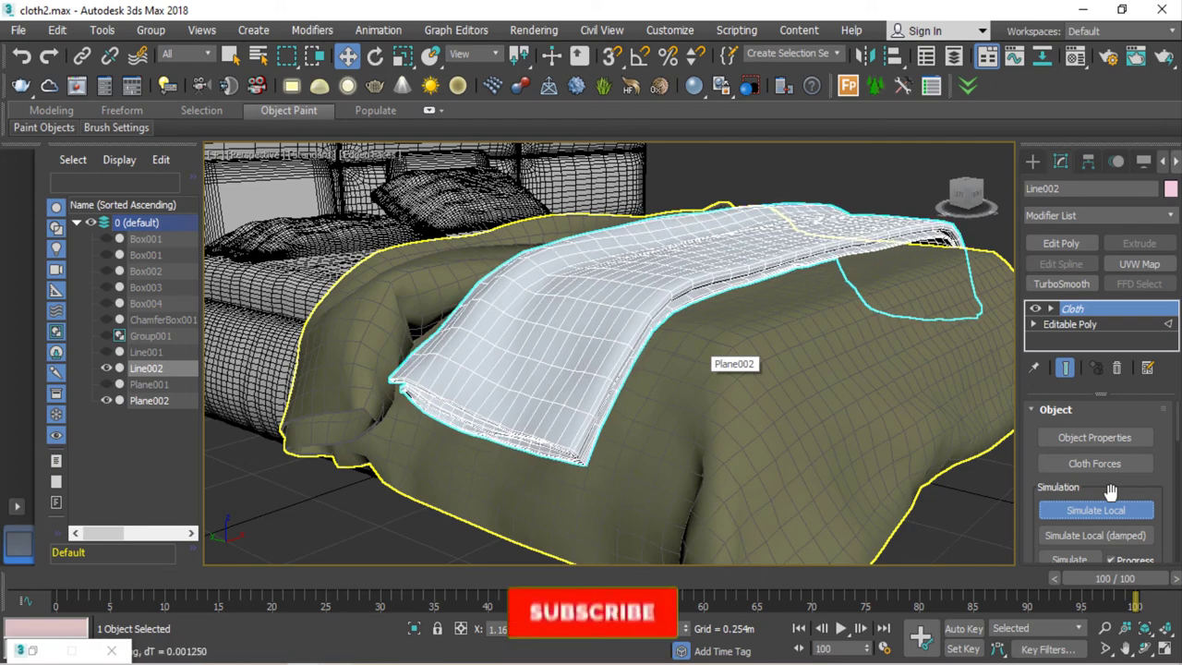
pyautogui.moveTo(507, 414)
pyautogui.keyDown('alt'); pyautogui.mouseDown(button='middle')
pyautogui.moveTo(625, 425)
pyautogui.moveTo(549, 415)
pyautogui.mouseUp(button='middle'); pyautogui.keyUp('alt')
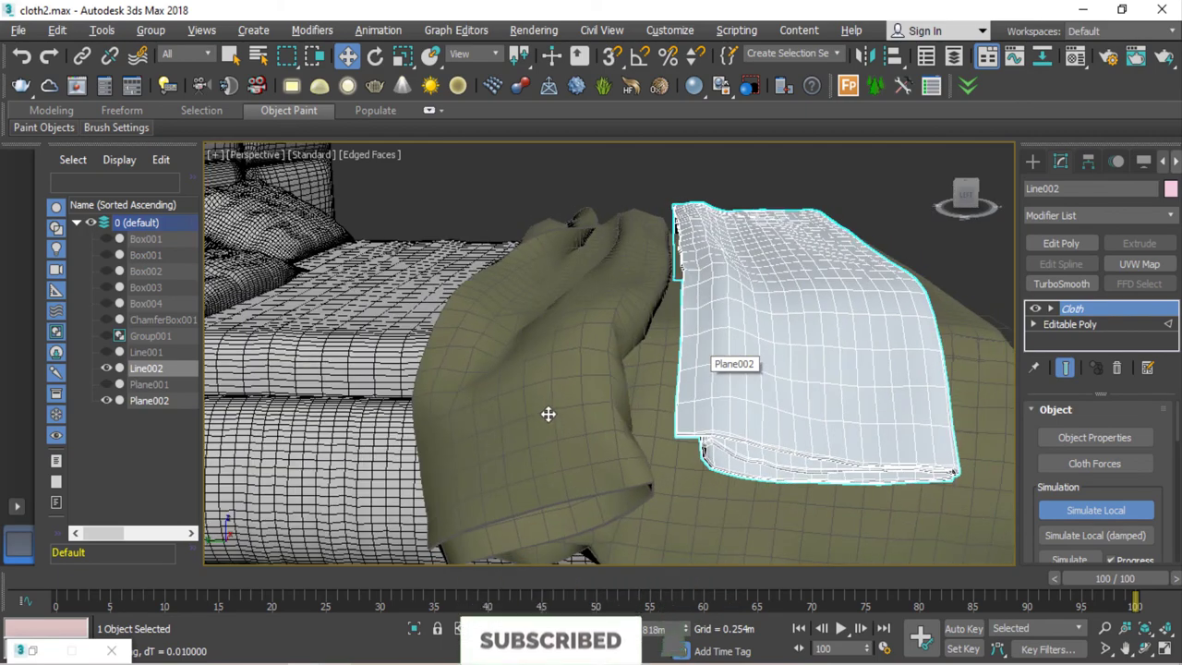
pyautogui.moveTo(755, 471)
pyautogui.keyDown('alt'); pyautogui.mouseDown(button='middle')
pyautogui.moveTo(702, 483)
pyautogui.moveTo(628, 471)
pyautogui.moveTo(676, 464)
pyautogui.mouseUp(button='middle'); pyautogui.keyUp('alt')
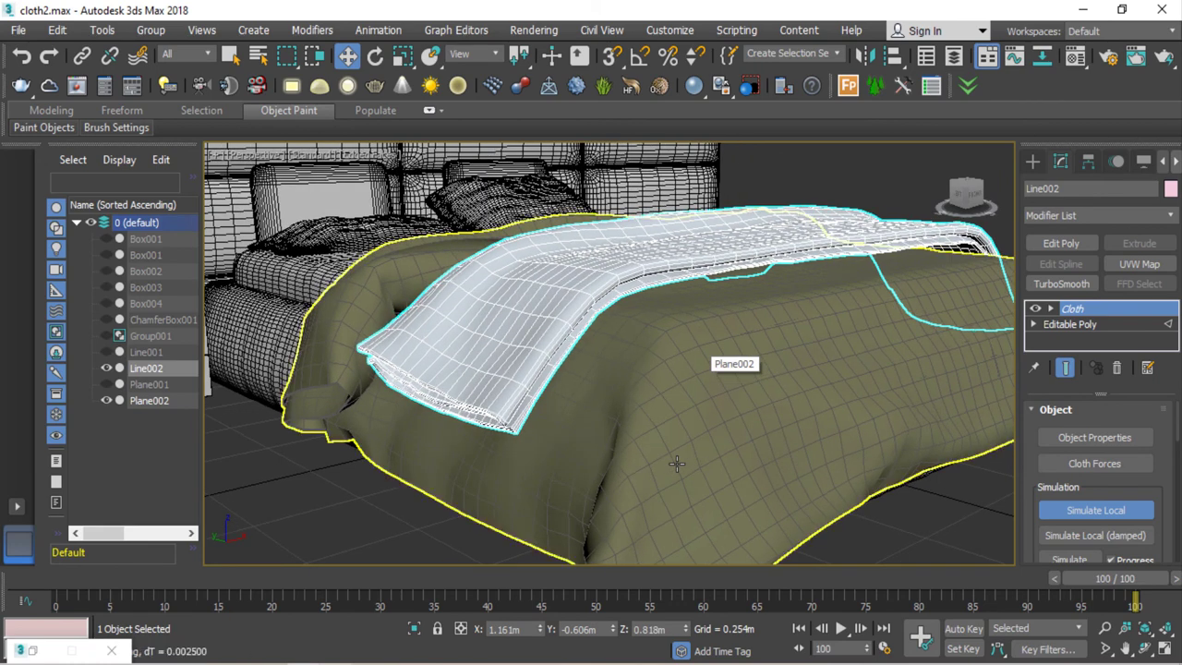
pyautogui.scroll(2, 676, 463)
pyautogui.scroll(-3, 695, 459)
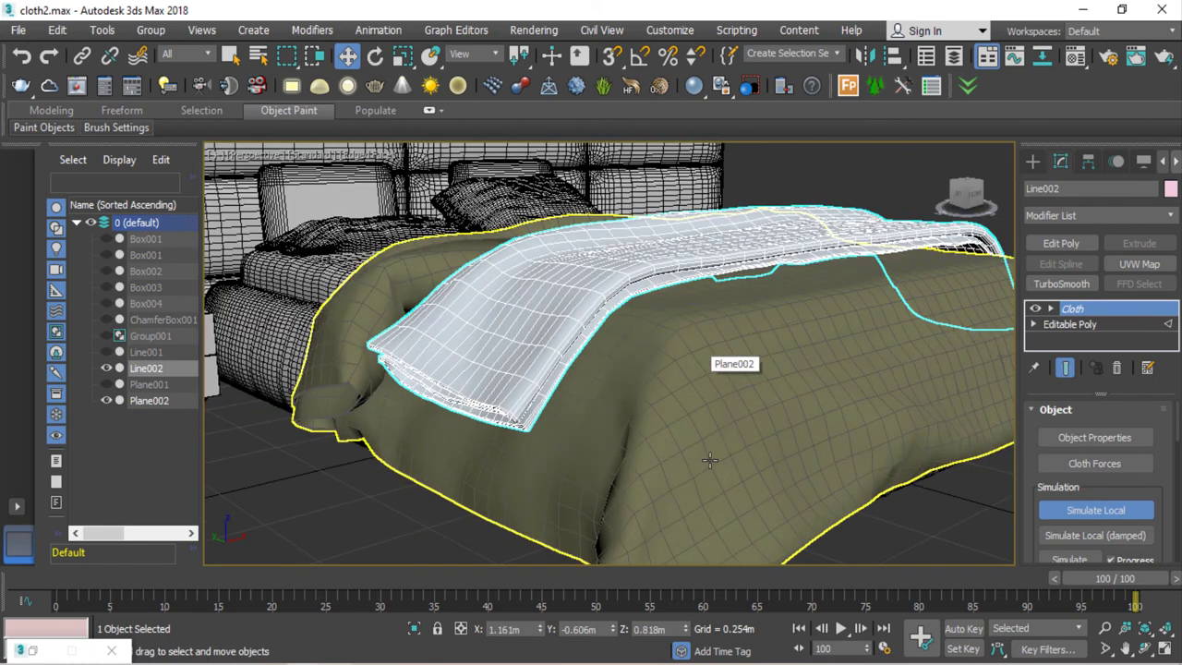
pyautogui.click(1094, 506)
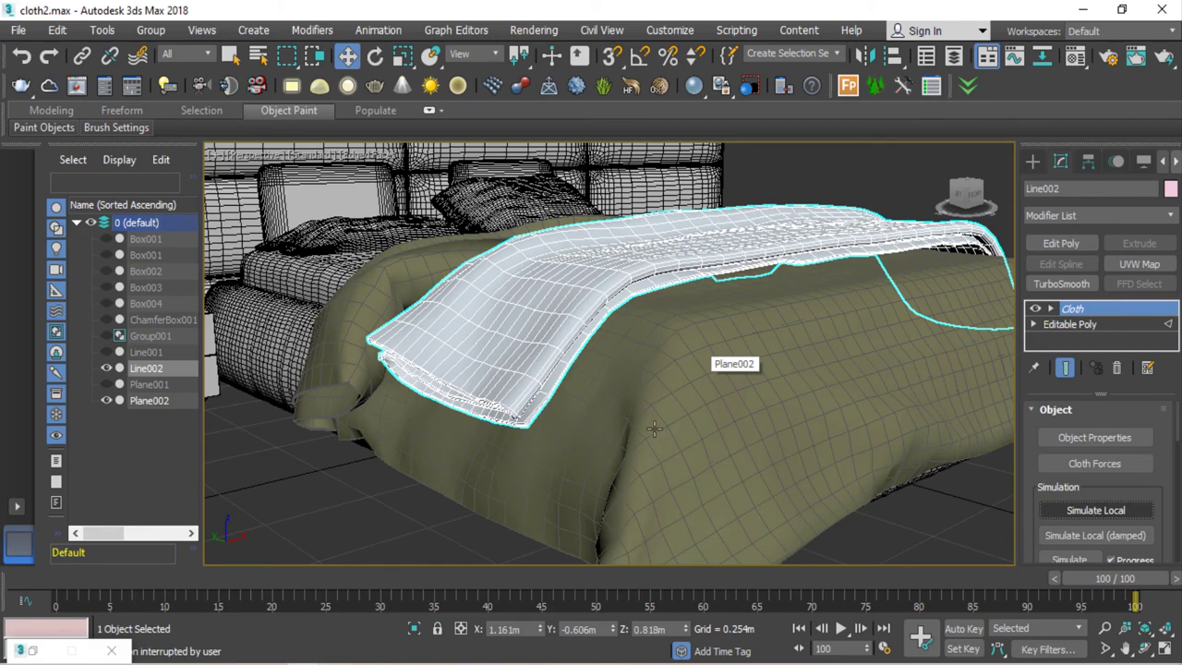
# Step: Orbit out to a wider view and deselect the sheet
pyautogui.moveTo(586, 423)
pyautogui.keyDown('alt'); pyautogui.mouseDown(button='middle')
pyautogui.moveTo(607, 456)
pyautogui.moveTo(576, 452)
pyautogui.mouseUp(button='middle'); pyautogui.keyUp('alt')
pyautogui.moveTo(563, 363)
pyautogui.keyDown('alt'); pyautogui.mouseDown(button='middle')
pyautogui.moveTo(546, 414)
pyautogui.moveTo(604, 422)
pyautogui.moveTo(567, 385)
pyautogui.moveTo(600, 397)
pyautogui.mouseUp(button='middle'); pyautogui.keyUp('alt')
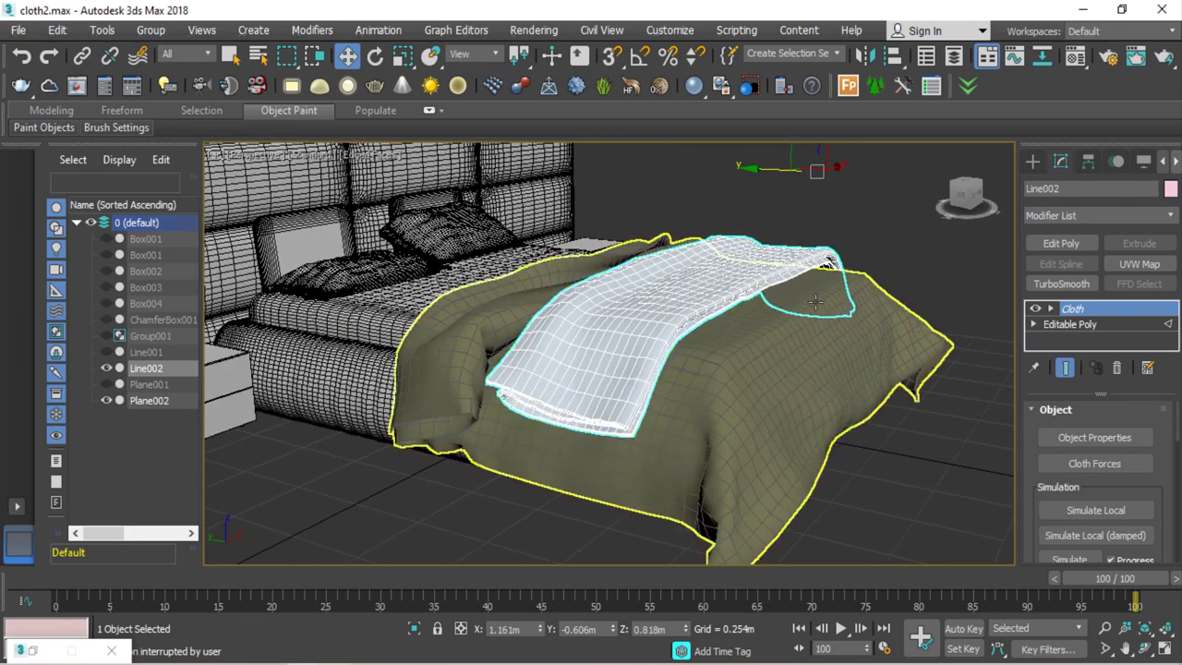
pyautogui.click(852, 226)
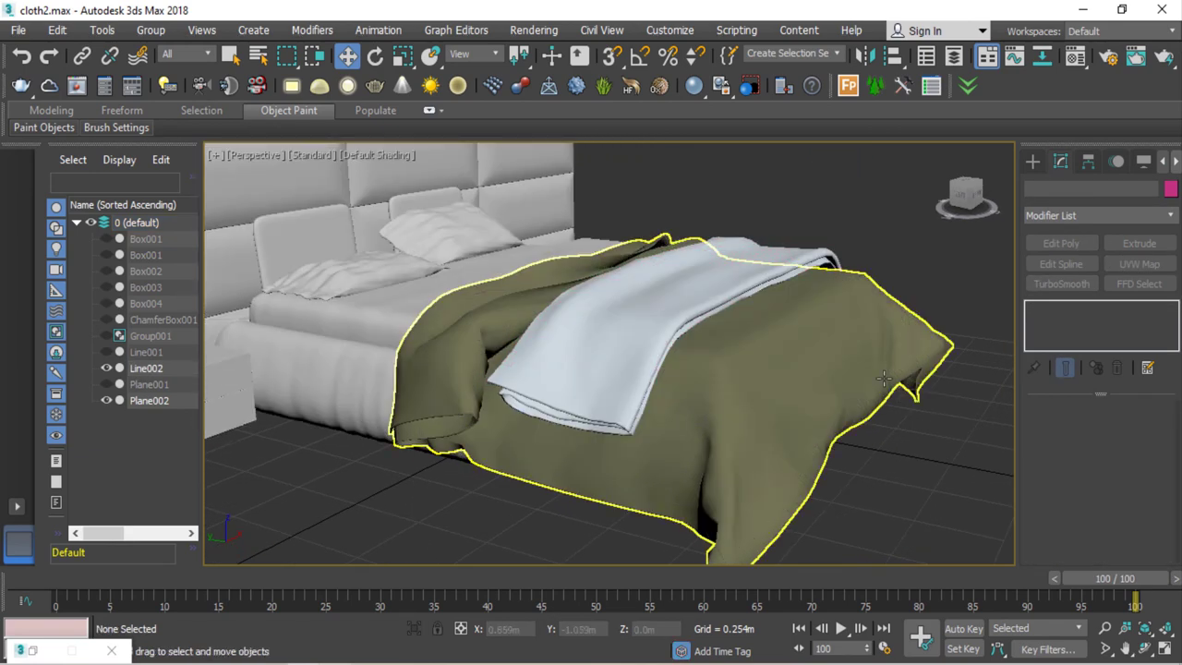
pyautogui.scroll(-4, 748, 371)
pyautogui.moveTo(748, 371)
pyautogui.keyDown('alt'); pyautogui.mouseDown(button='middle')
pyautogui.moveTo(727, 438)
pyautogui.moveTo(609, 462)
pyautogui.moveTo(699, 346)
pyautogui.moveTo(677, 445)
pyautogui.moveTo(747, 450)
pyautogui.mouseUp(button='middle'); pyautogui.keyUp('alt')
pyautogui.scroll(-2, 699, 346)
pyautogui.scroll(2, 680, 433)
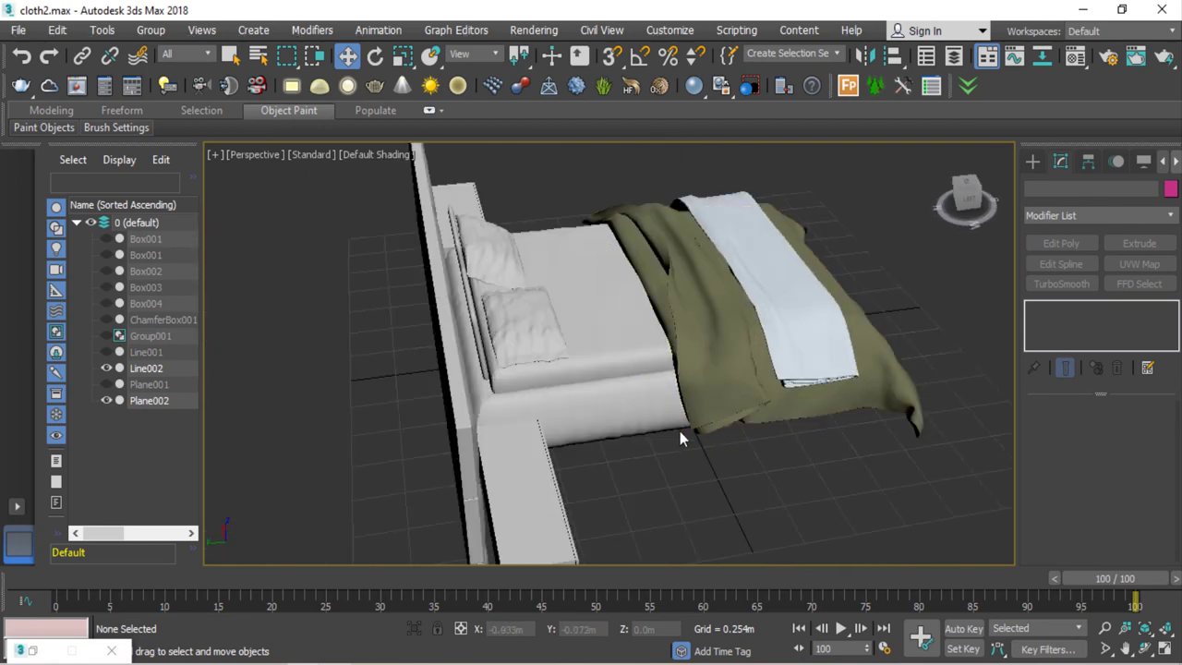
pyautogui.moveTo(680, 433)
pyautogui.keyDown('alt'); pyautogui.mouseDown(button='middle')
pyautogui.moveTo(644, 478)
pyautogui.moveTo(661, 427)
pyautogui.moveTo(638, 370)
pyautogui.mouseUp(button='middle'); pyautogui.keyUp('alt')
pyautogui.scroll(2, 633, 356)
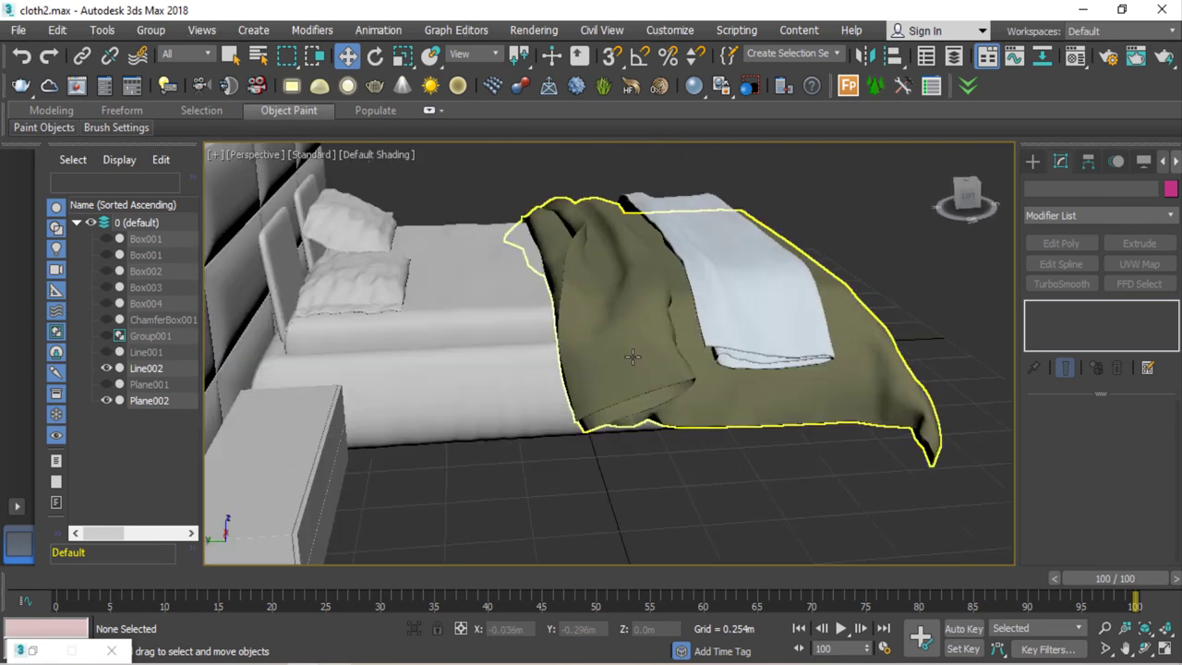
pyautogui.moveTo(679, 406)
pyautogui.keyDown('alt'); pyautogui.mouseDown(button='middle')
pyautogui.moveTo(776, 397)
pyautogui.moveTo(699, 442)
pyautogui.mouseUp(button='middle'); pyautogui.keyUp('alt')
pyautogui.scroll(-3, 777, 397)
pyautogui.scroll(4, 652, 330)
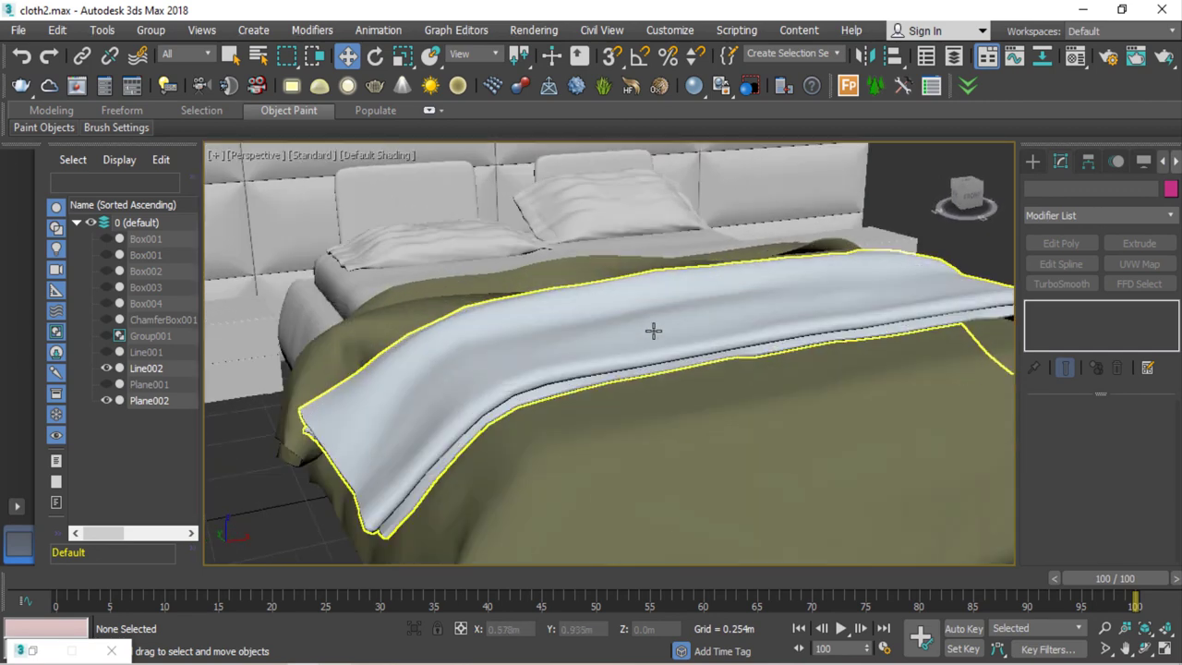
pyautogui.scroll(-2, 652, 323)
pyautogui.scroll(-3, 667, 418)
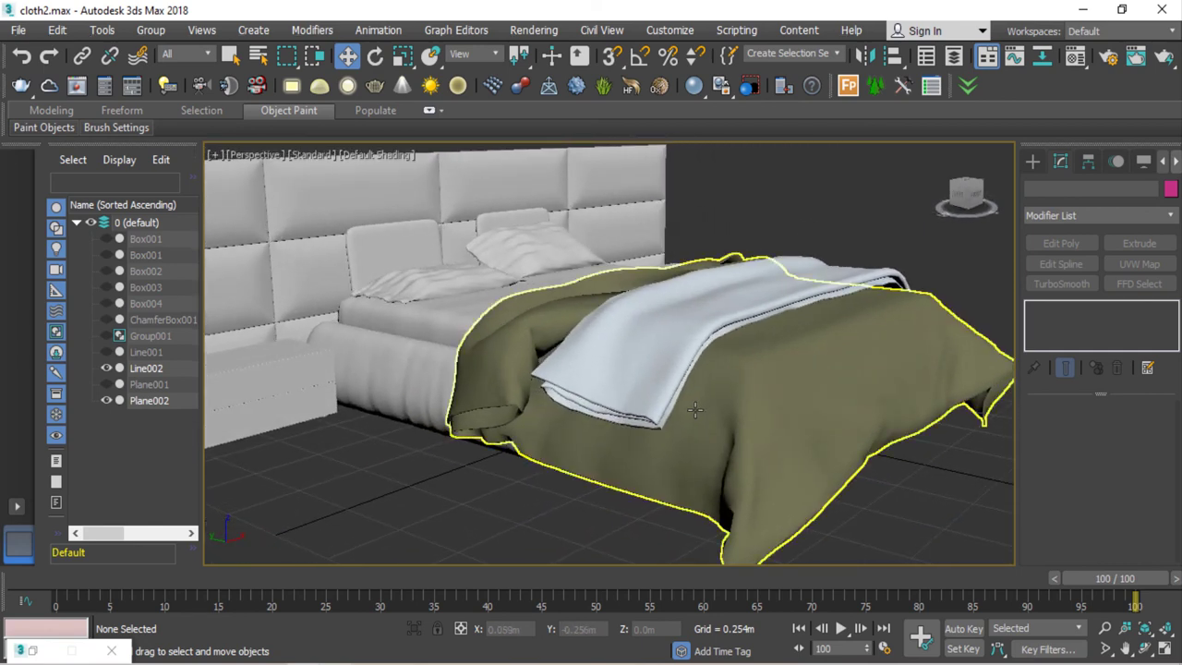
pyautogui.scroll(-2, 702, 387)
pyautogui.moveTo(774, 436)
pyautogui.keyDown('alt'); pyautogui.mouseDown(button='middle')
pyautogui.moveTo(674, 427)
pyautogui.moveTo(691, 420)
pyautogui.moveTo(654, 342)
pyautogui.mouseUp(button='middle'); pyautogui.keyUp('alt')
pyautogui.scroll(3, 704, 418)
pyautogui.scroll(-3, 704, 418)
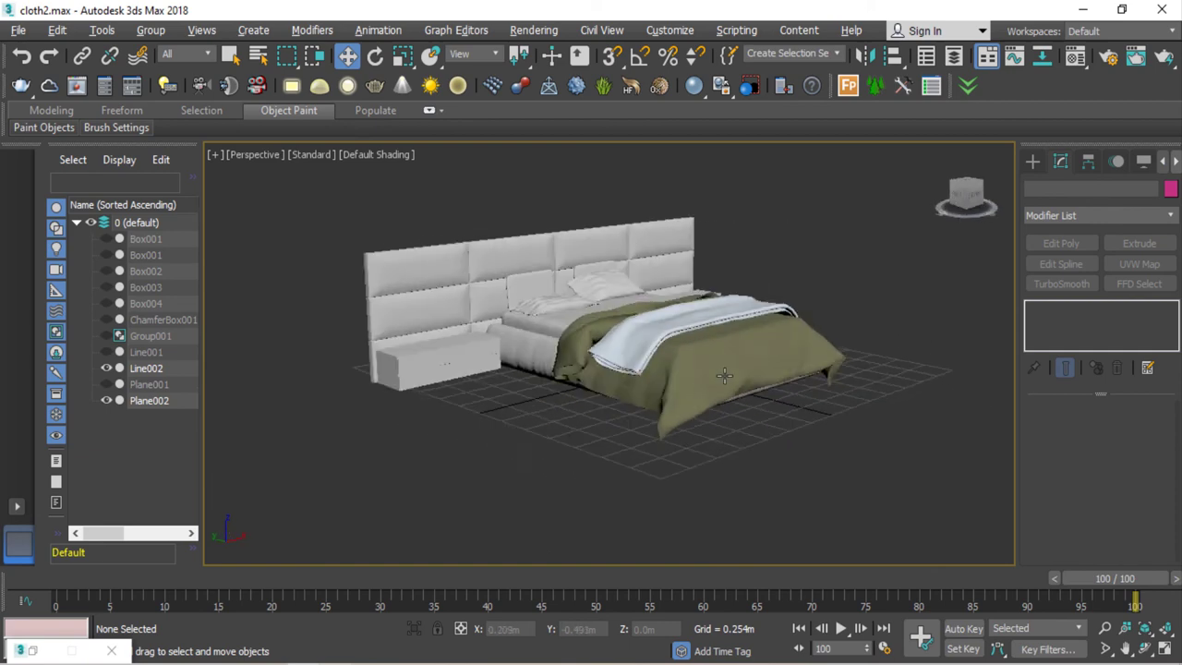
pyautogui.scroll(2, 655, 343)
pyautogui.moveTo(655, 422); pyautogui.dragTo(696, 449, button='middle')
pyautogui.scroll(3, 698, 368)
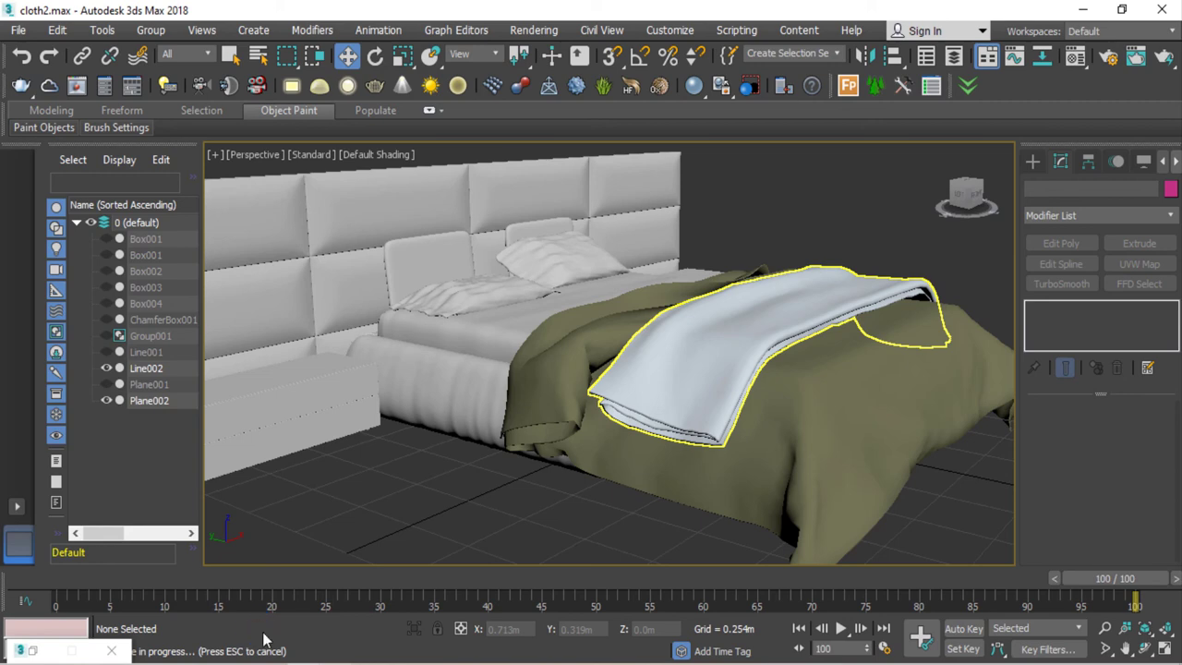
# Step: Reapply the Satin preset to Line002 and restart Simulate Local
pyautogui.click(622, 392)
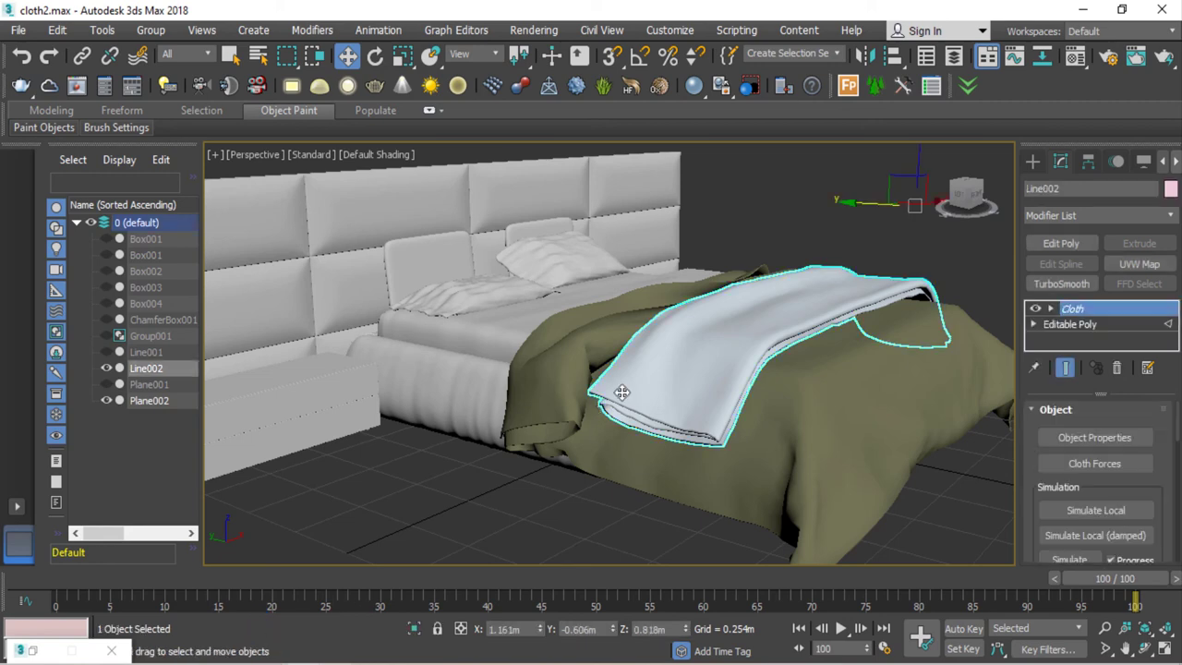
pyautogui.click(1108, 440)
pyautogui.click(427, 89)
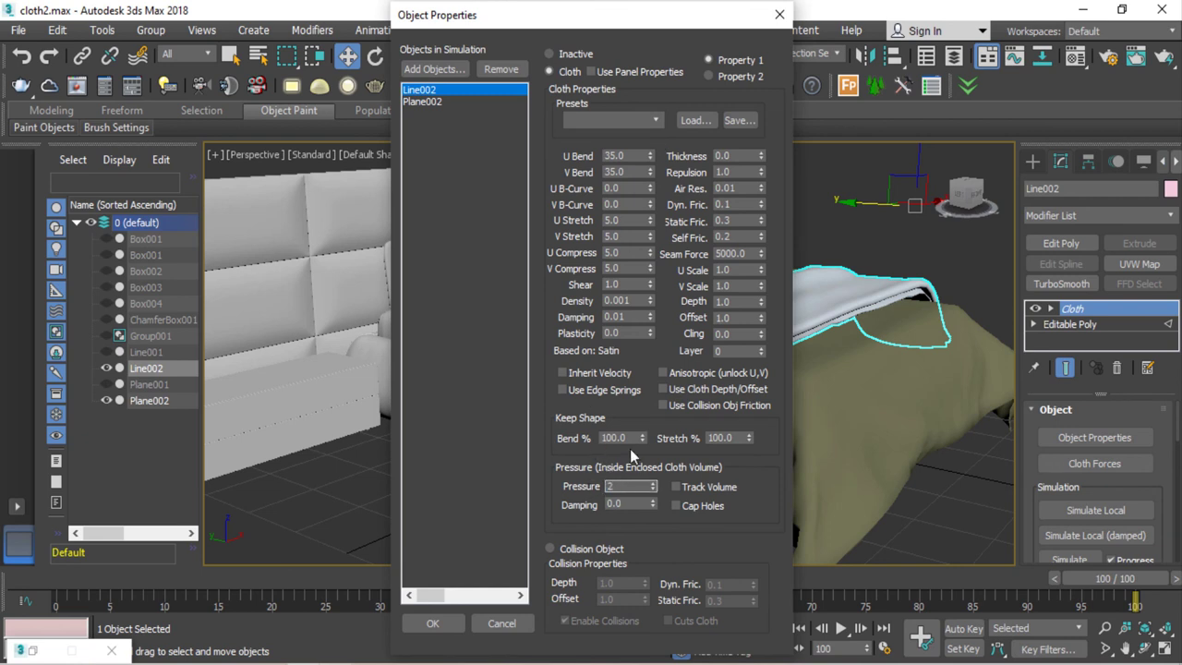
pyautogui.click(609, 119)
pyautogui.click(617, 252)
pyautogui.click(432, 623)
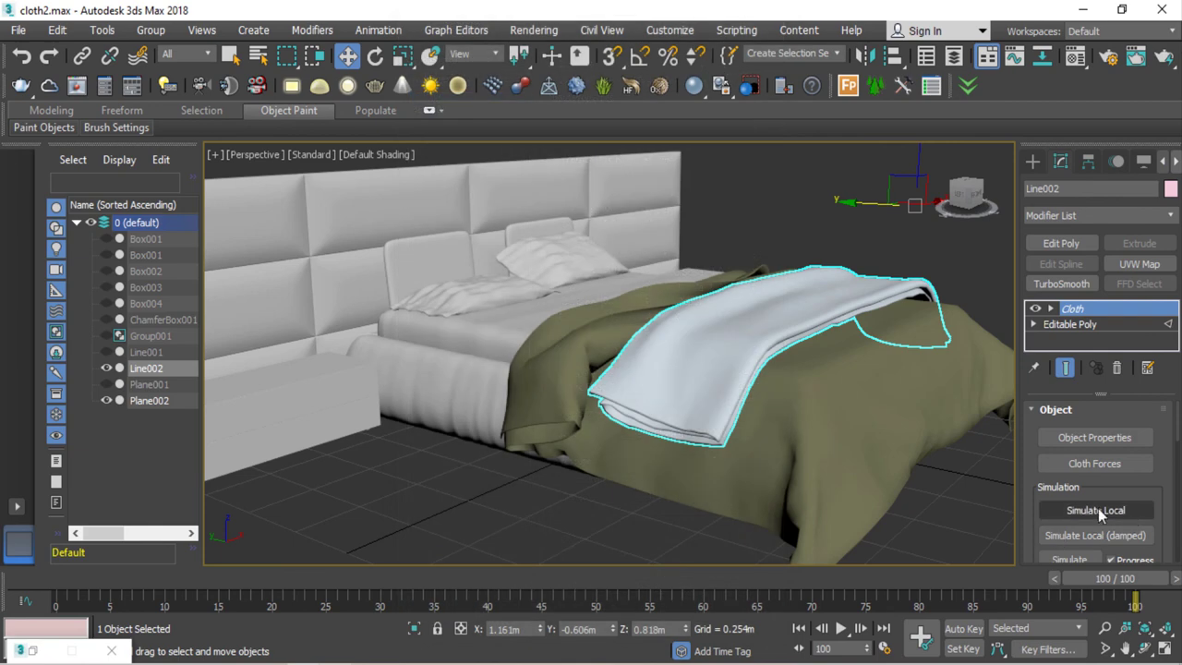
pyautogui.click(1099, 513)
# Step: Stop the settled satin simulation and orbit around to review the folded sheet
pyautogui.keyDown('alt'); pyautogui.moveTo(804, 431); pyautogui.dragTo(761, 444, button='middle'); pyautogui.keyUp('alt')
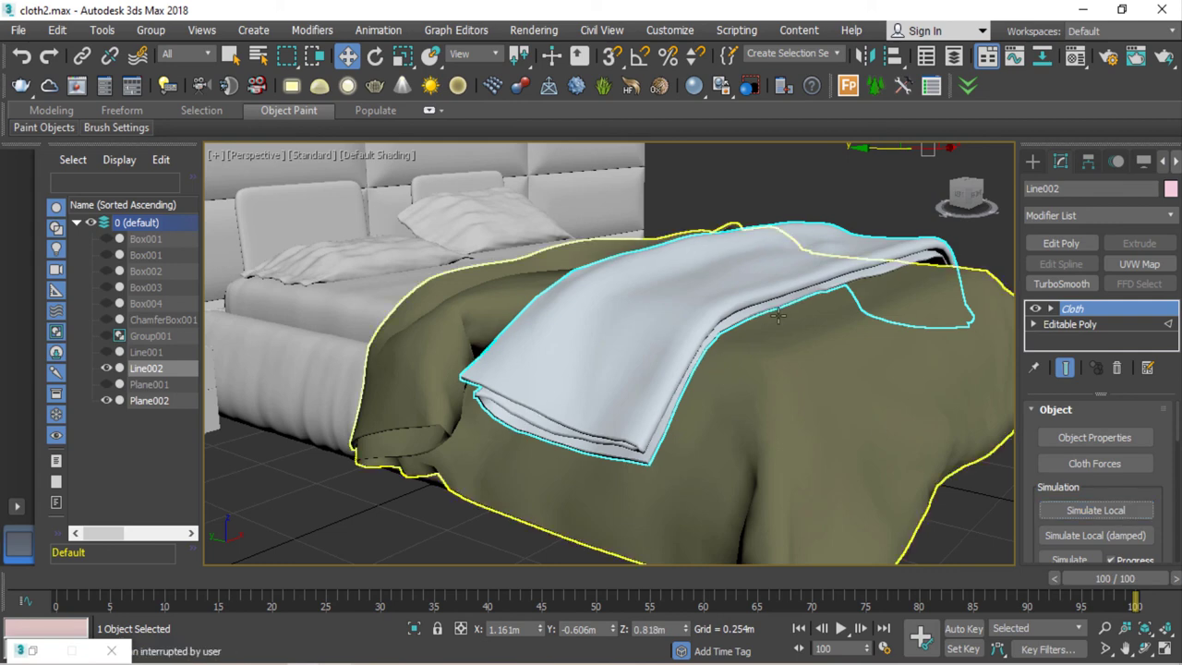
pyautogui.click(725, 170)
pyautogui.scroll(-5, 725, 170)
pyautogui.moveTo(677, 271)
pyautogui.keyDown('alt'); pyautogui.mouseDown(button='middle')
pyautogui.moveTo(682, 378)
pyautogui.moveTo(671, 395)
pyautogui.mouseUp(button='middle'); pyautogui.keyUp('alt')
pyautogui.scroll(3, 641, 349)
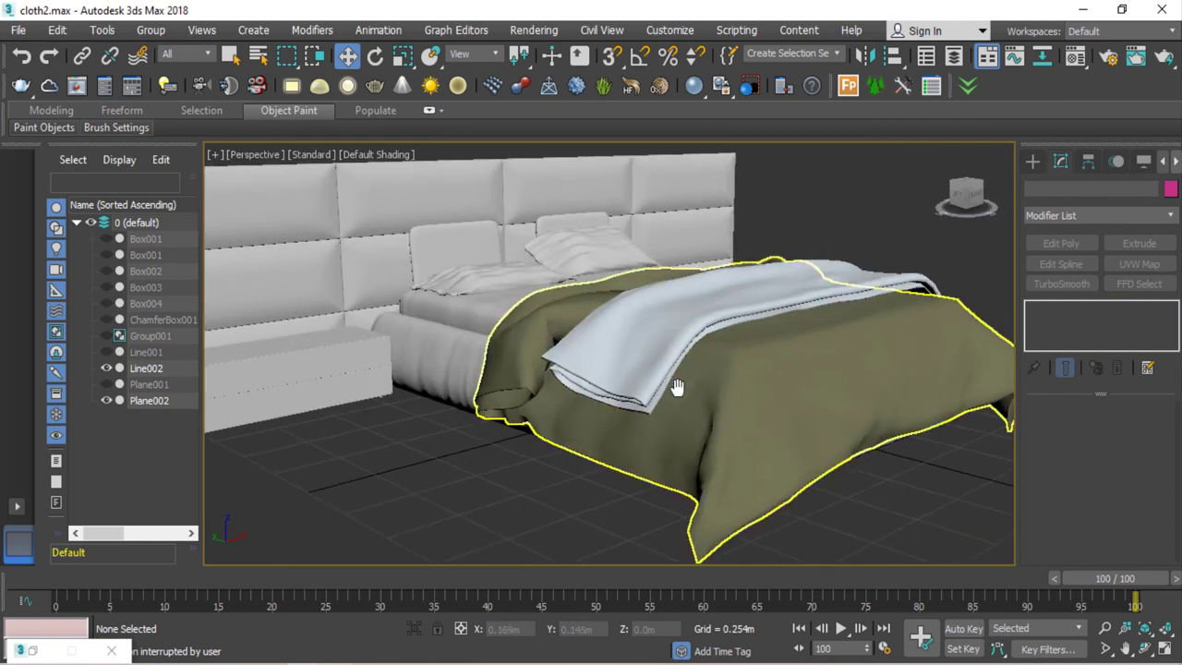
pyautogui.moveTo(675, 388); pyautogui.dragTo(662, 401, button='middle')
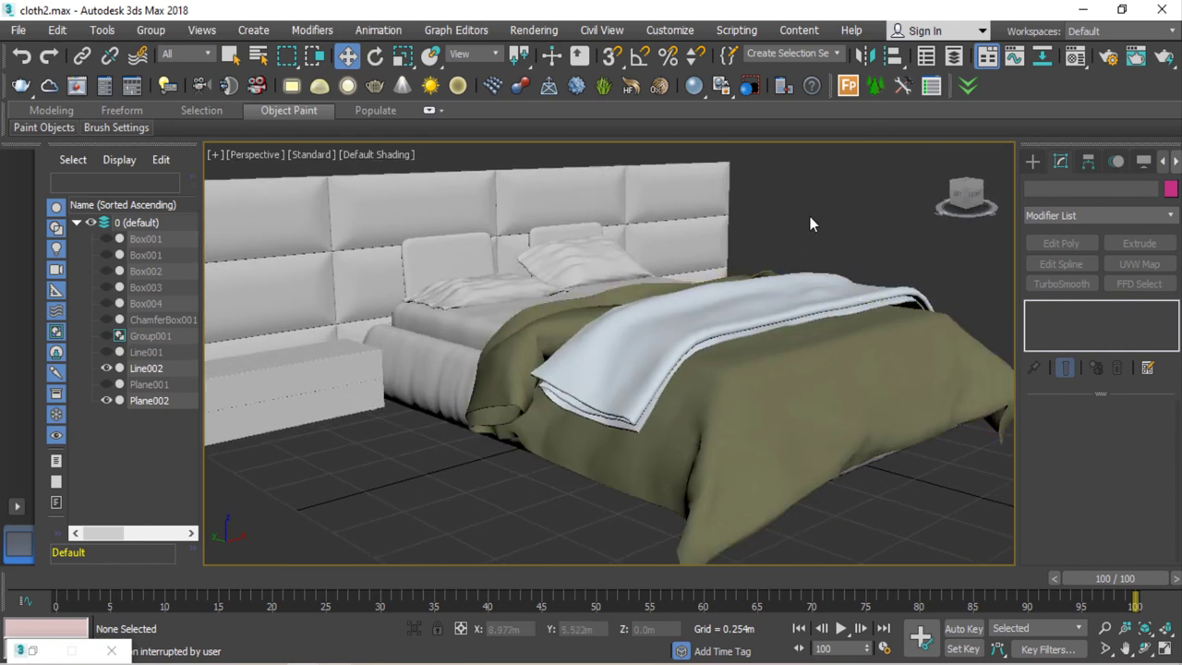
pyautogui.moveTo(760, 400)
pyautogui.keyDown('alt'); pyautogui.mouseDown(button='middle')
pyautogui.moveTo(681, 417)
pyautogui.moveTo(782, 412)
pyautogui.moveTo(620, 417)
pyautogui.moveTo(705, 408)
pyautogui.mouseUp(button='middle'); pyautogui.keyUp('alt')
pyautogui.scroll(3, 702, 415)
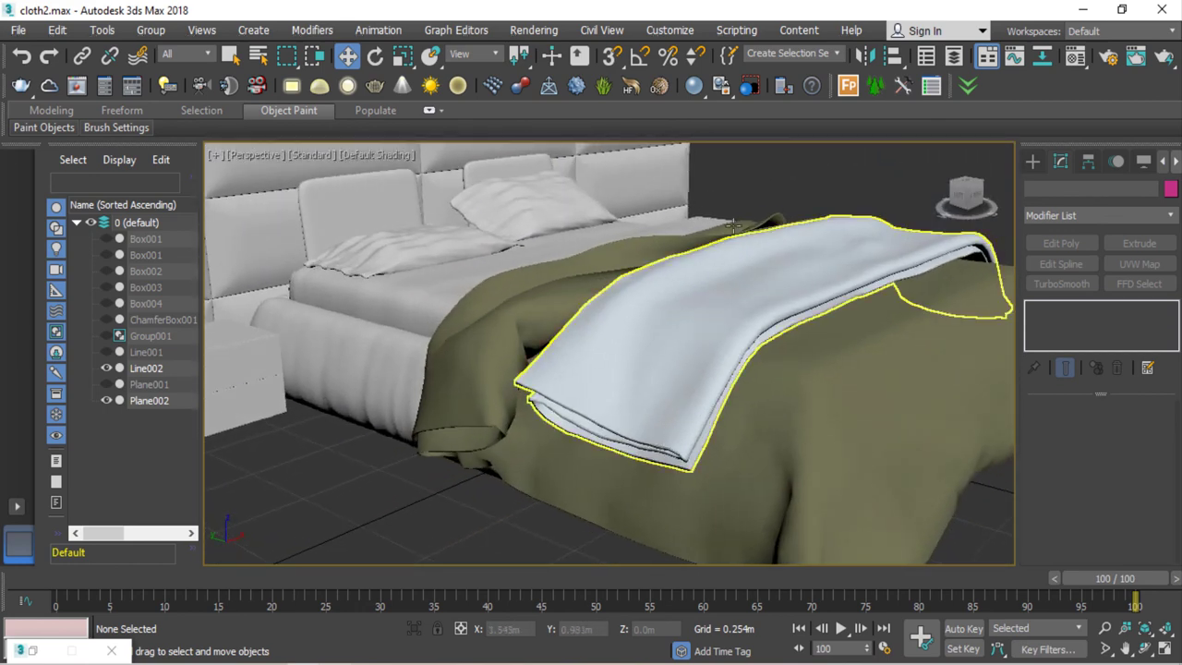